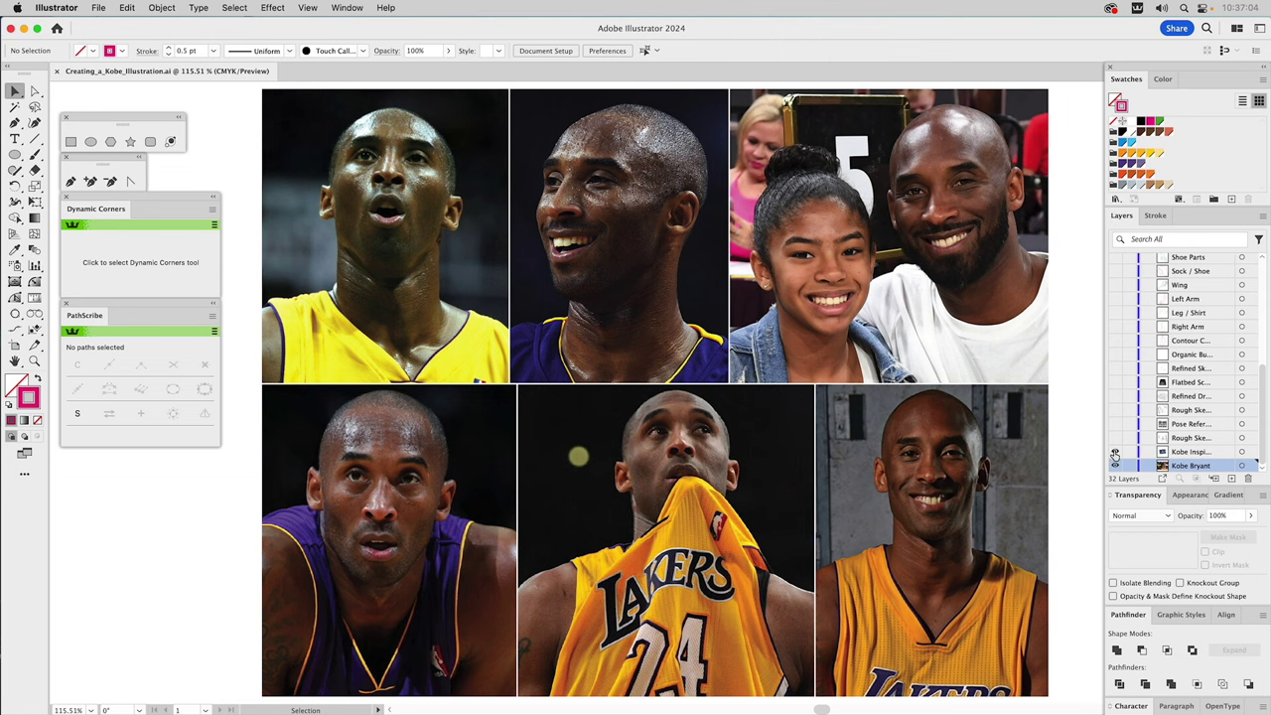
Review the reference layers one at a time, showing the Kobe inspiration photo, the first rough sketch and the pose reference.
left_click(1114, 453)
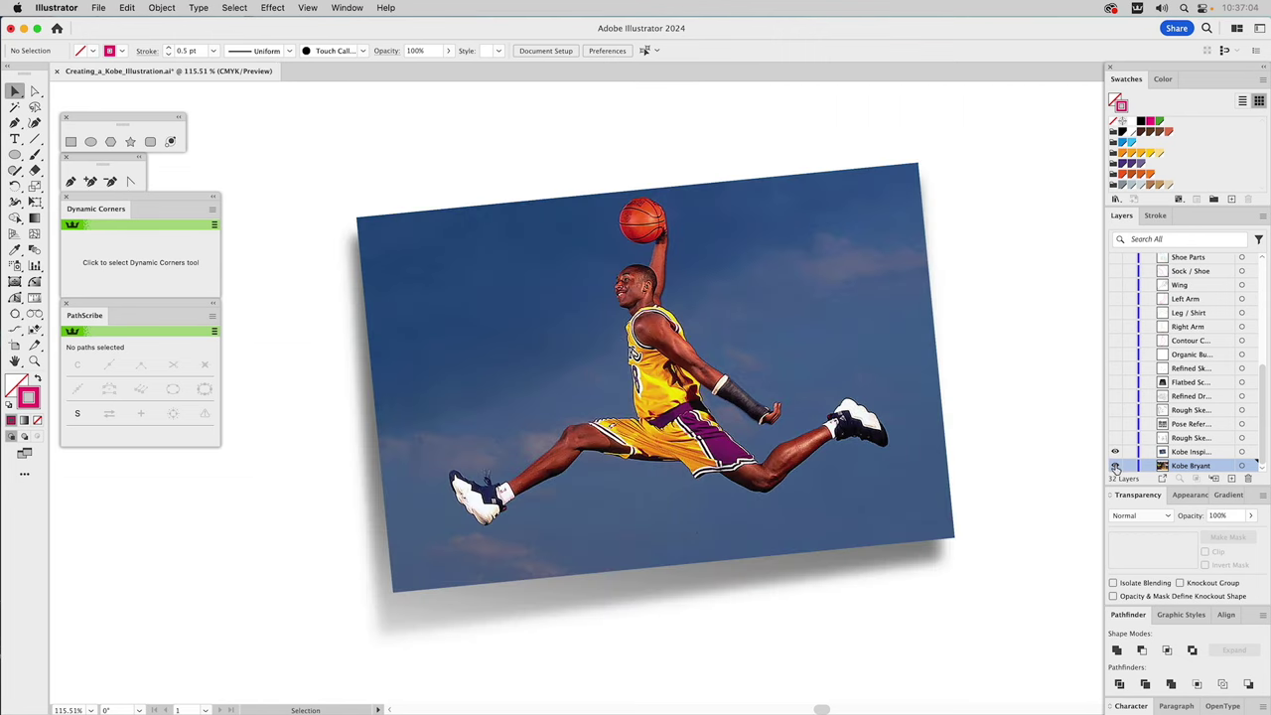
left_click(1187, 453)
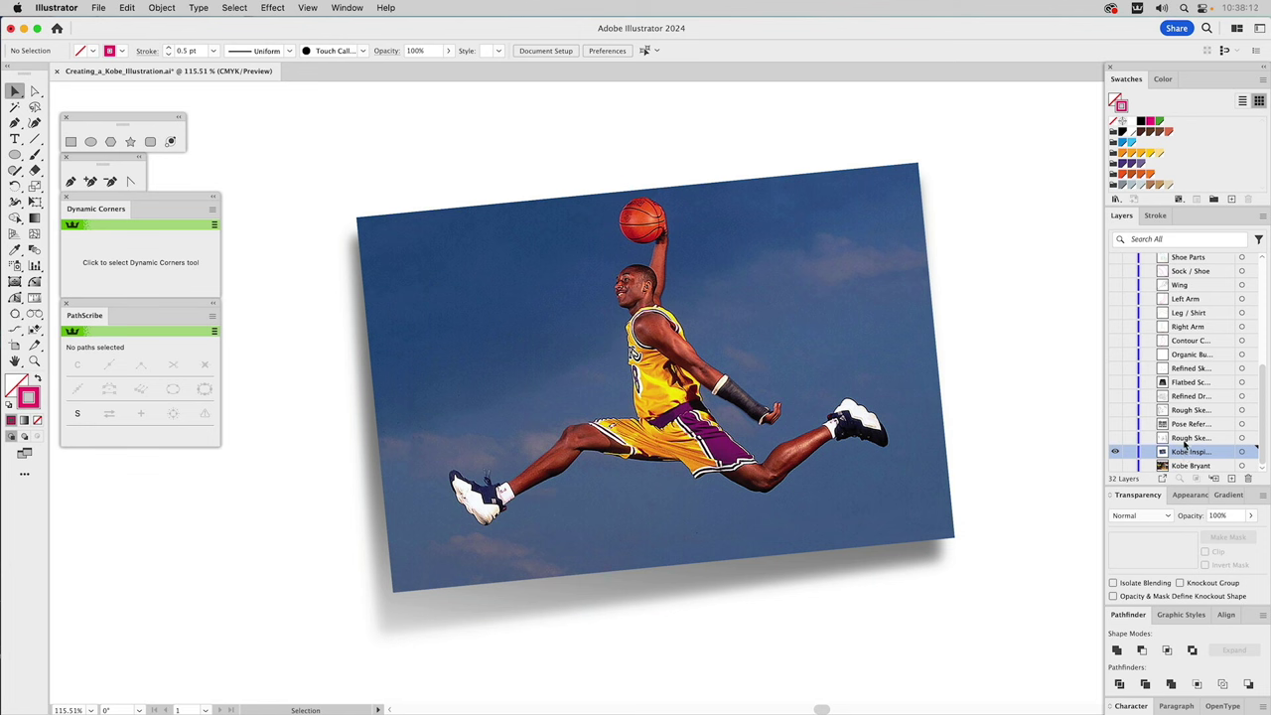
left_click(1116, 438, "alt")
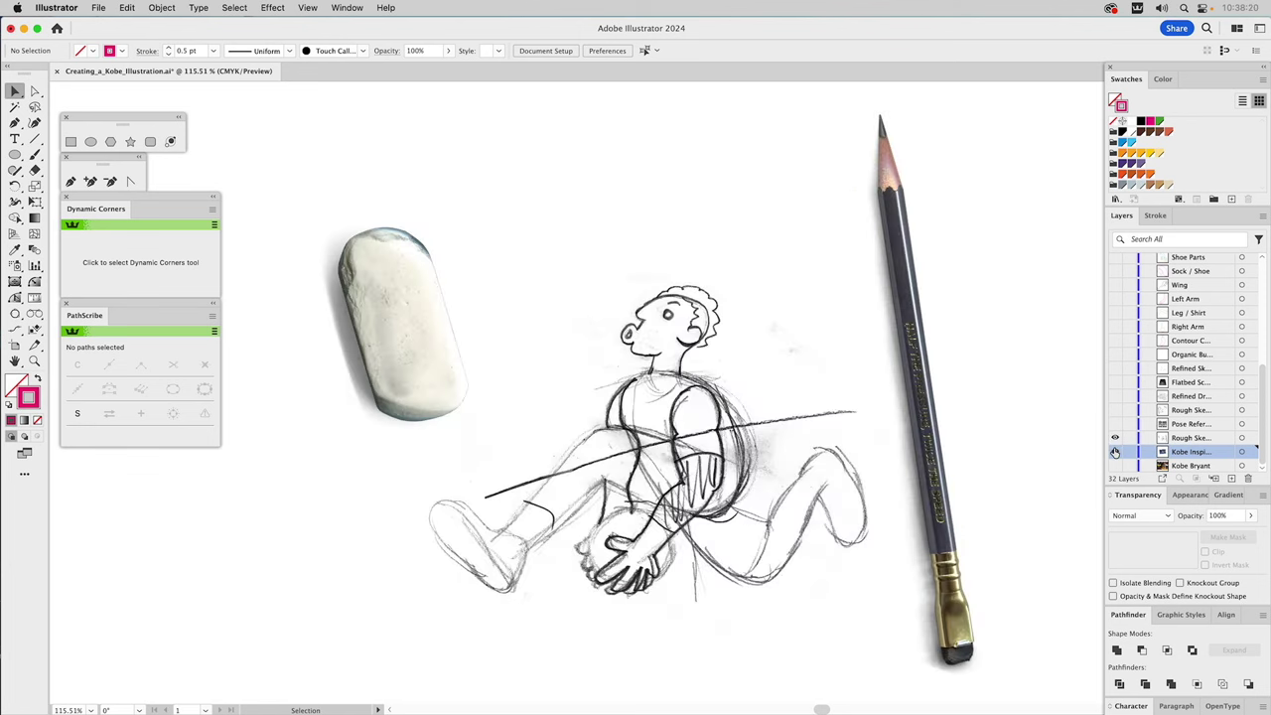
left_click(1182, 439)
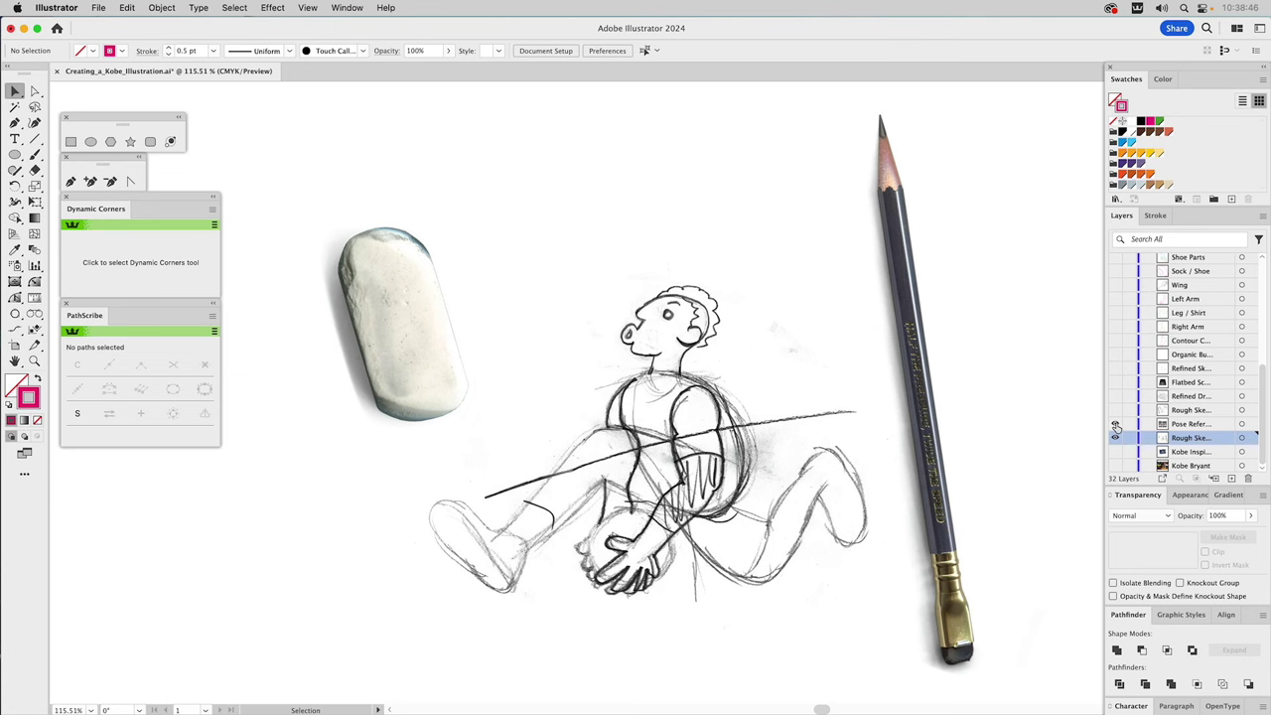
left_click(1115, 424)
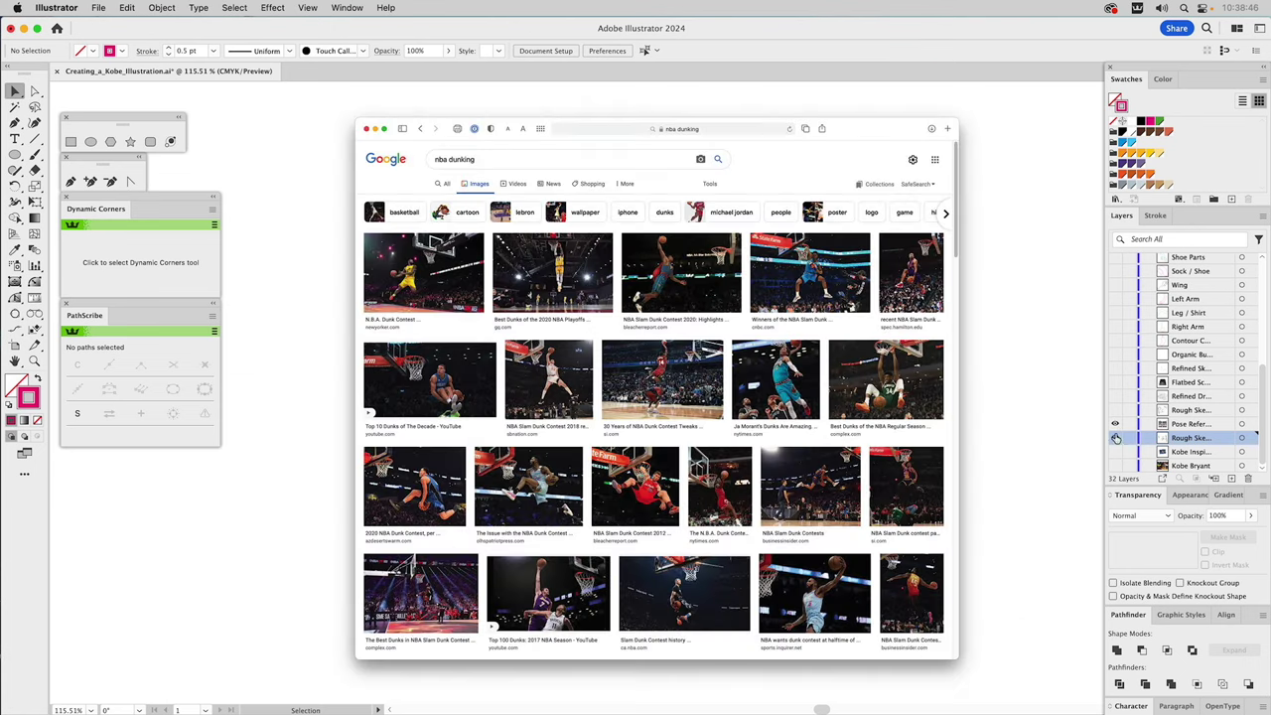
left_click(1183, 426)
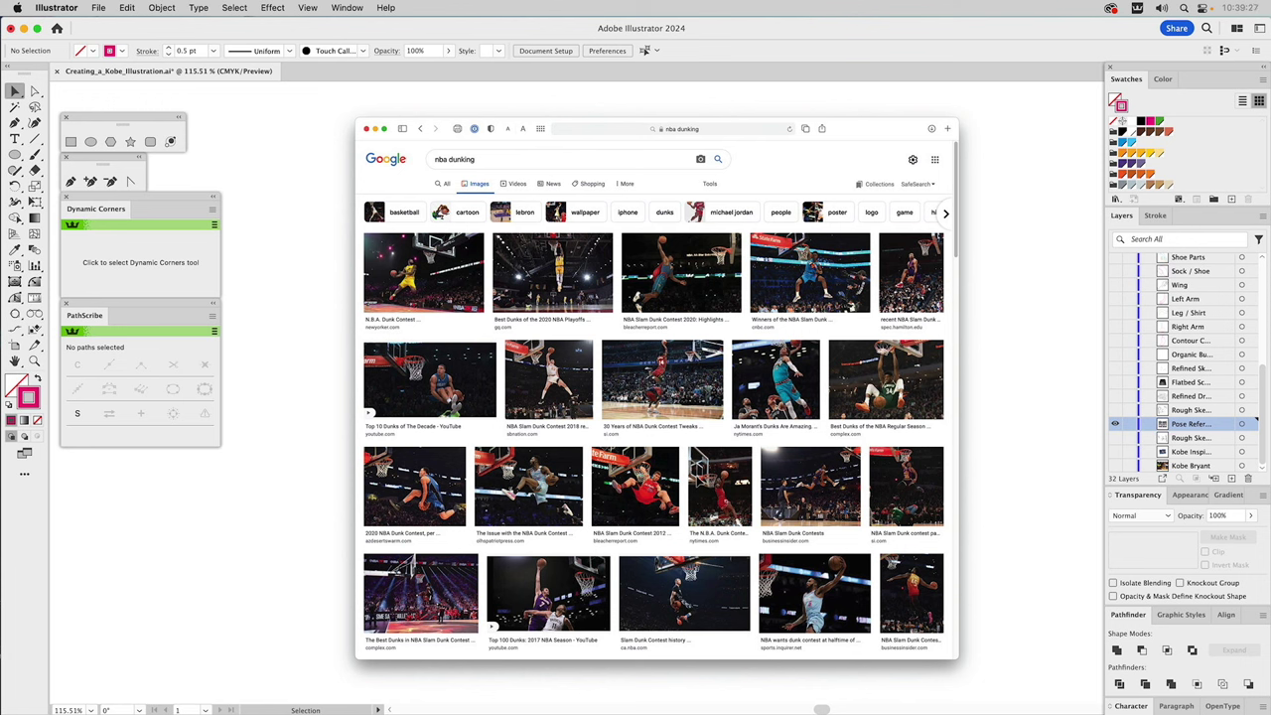
Go through the second rough sketch, refined drawing and flatbed scanner layers, leaving only the refined sketch layer shown.
left_click(1116, 410)
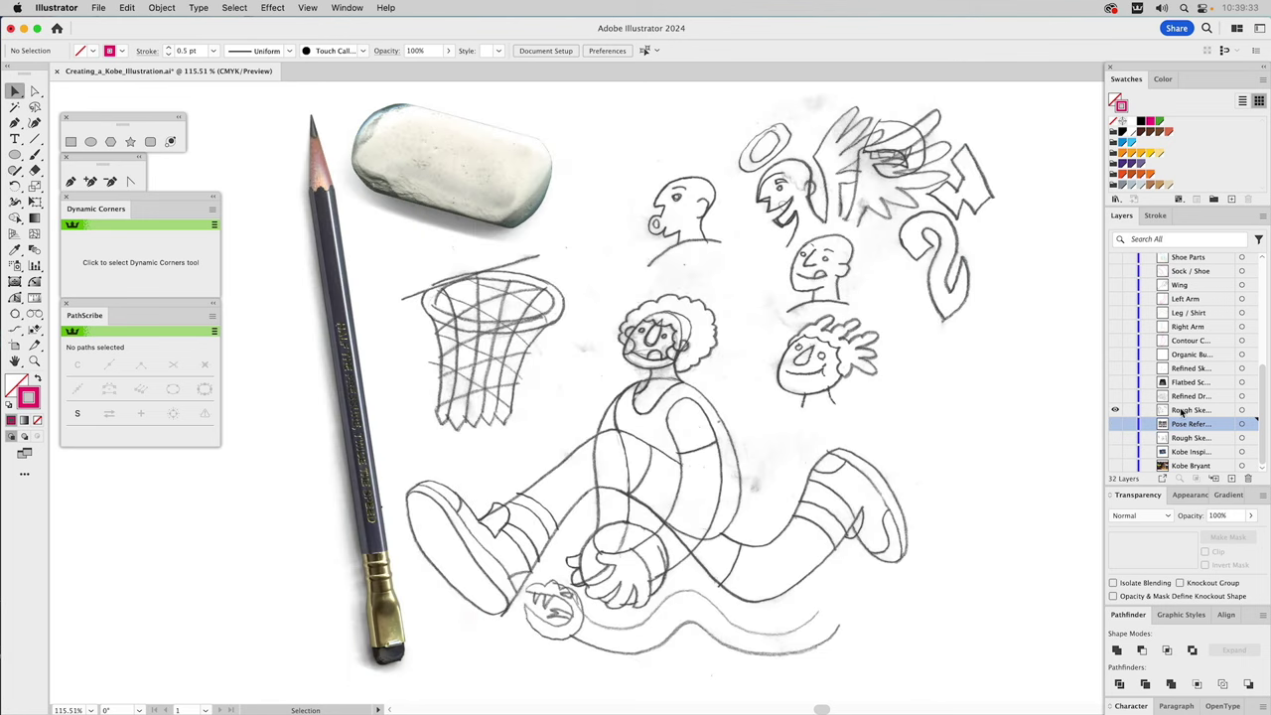
left_click(1181, 411)
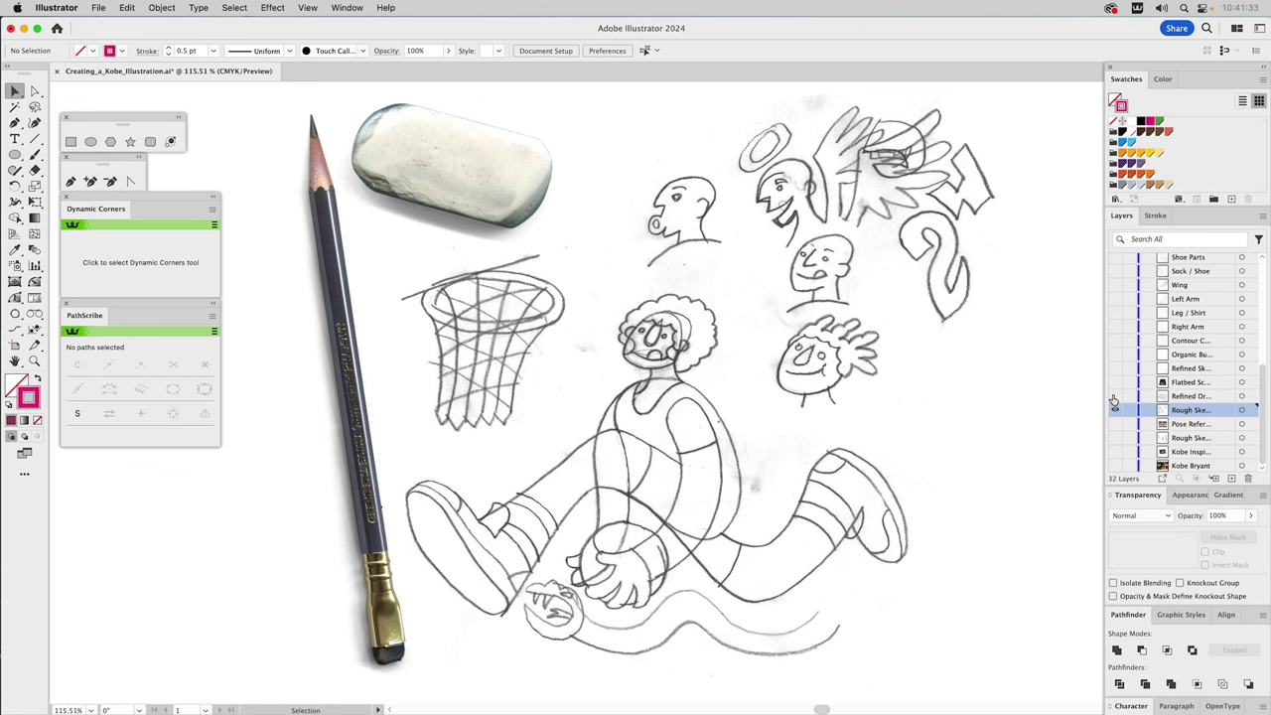
left_click(1114, 395)
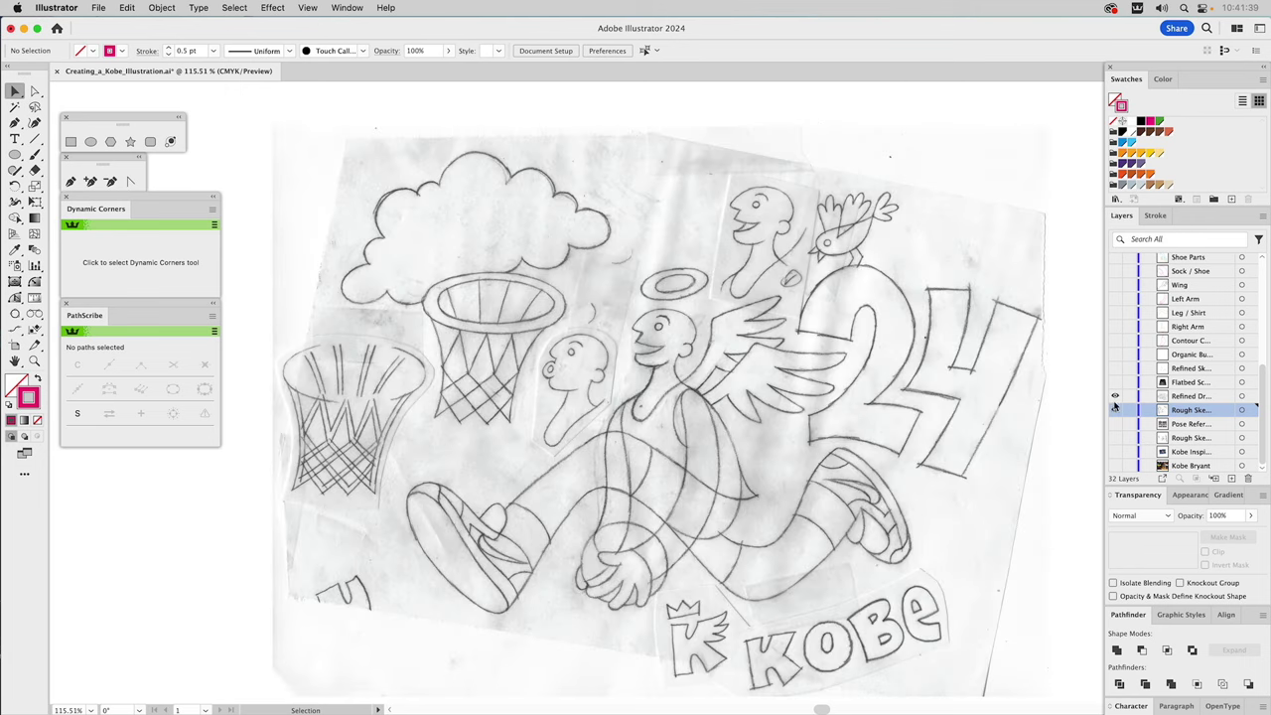
left_click(1177, 399)
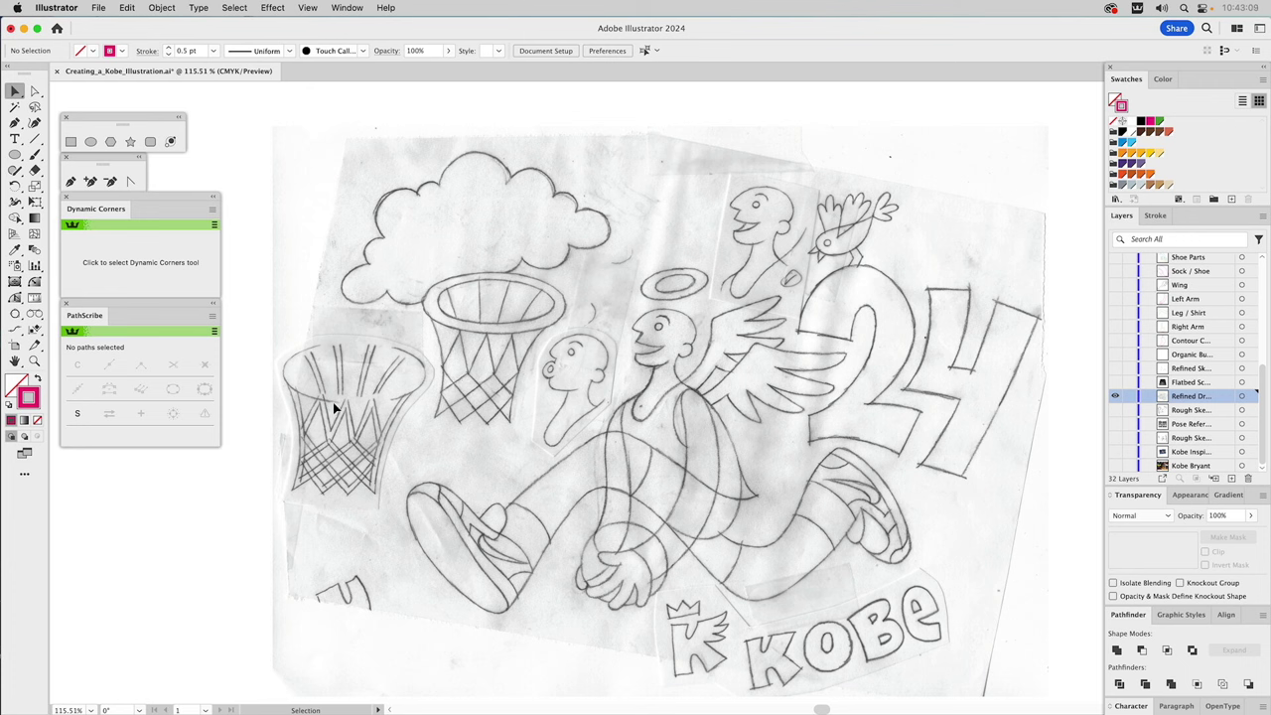
left_click(1114, 384)
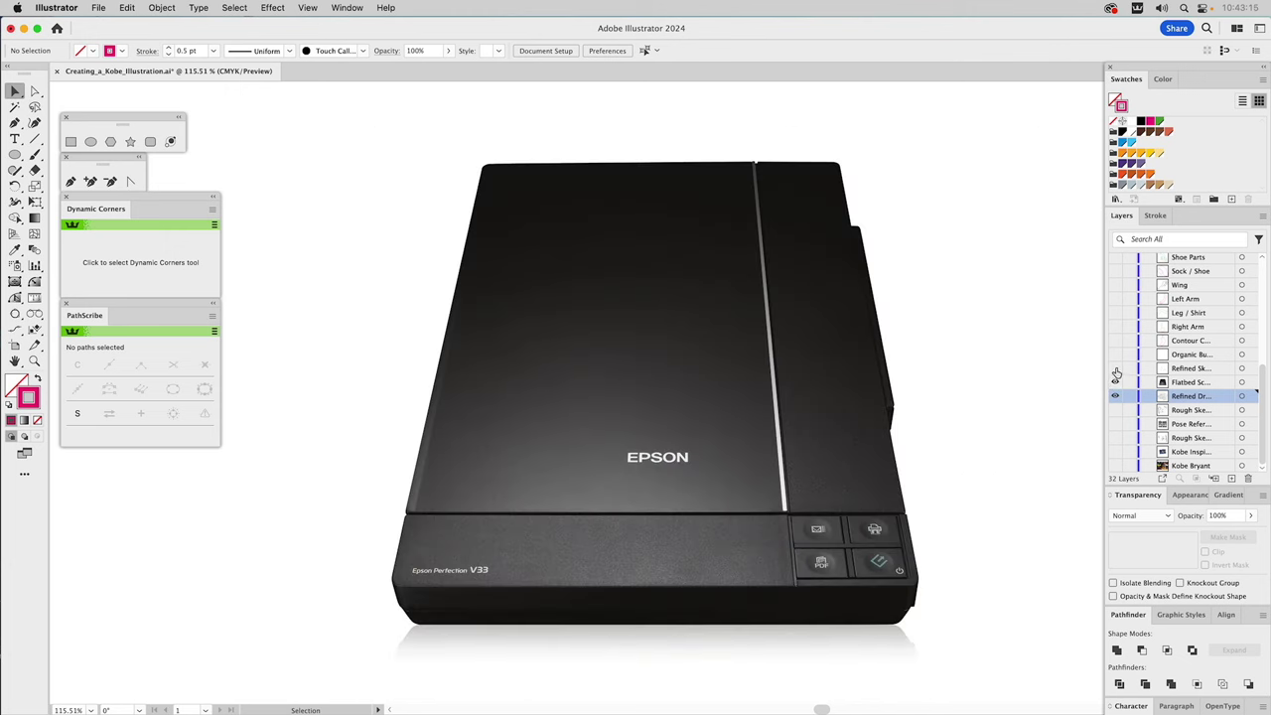
left_click(1115, 382)
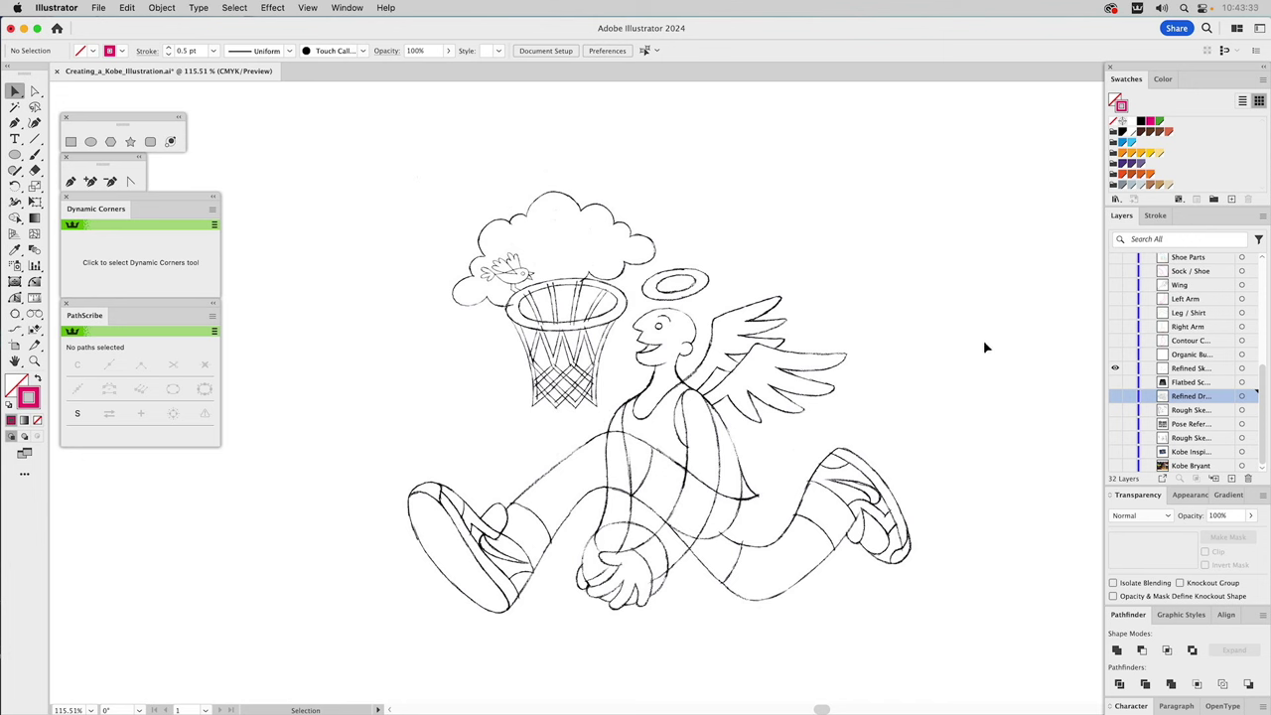
Fade the placed Refined_Sketch.tif image to 15% opacity and lock its layer.
left_click(799, 341)
left_click(1139, 517)
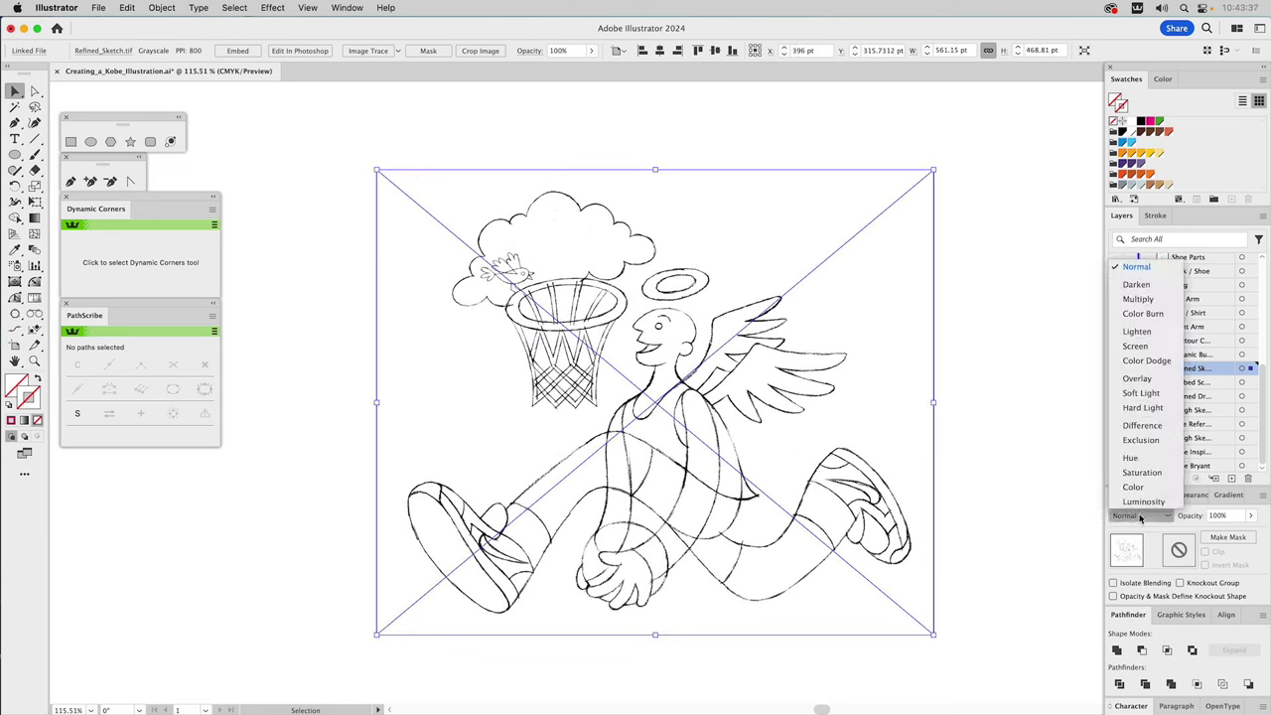
left_click(1220, 515)
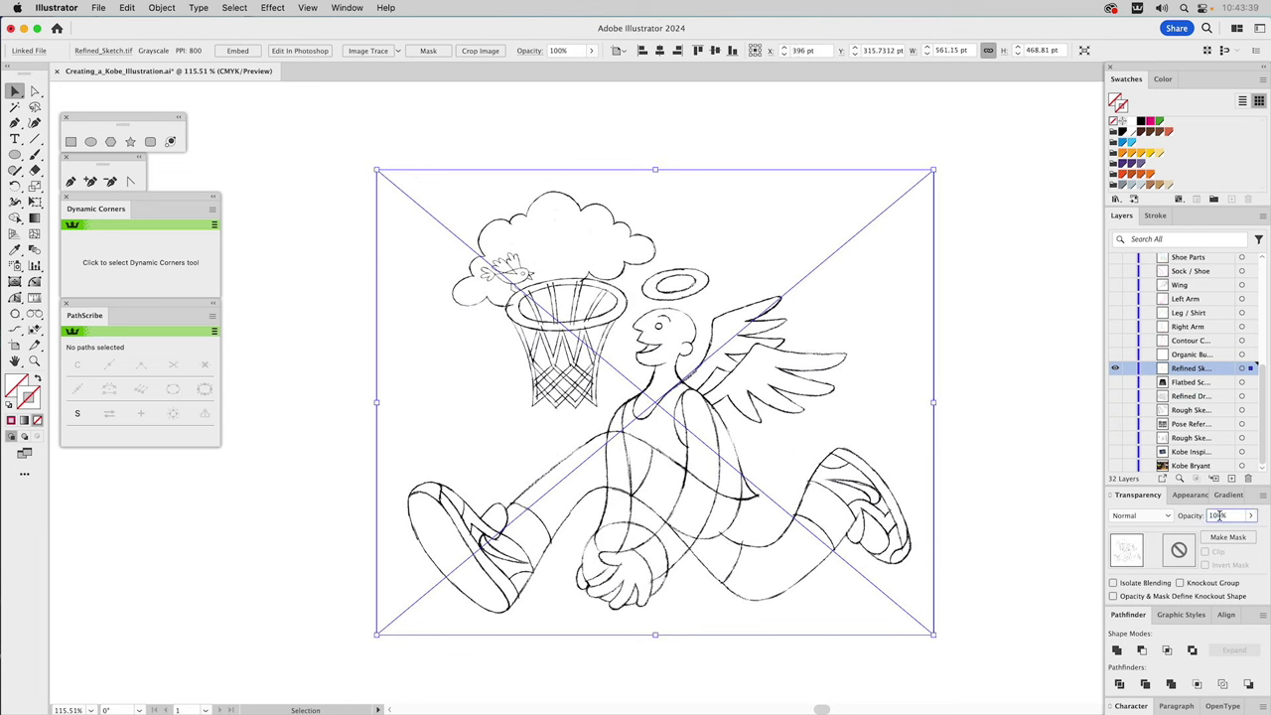
type("15")
key("Return")
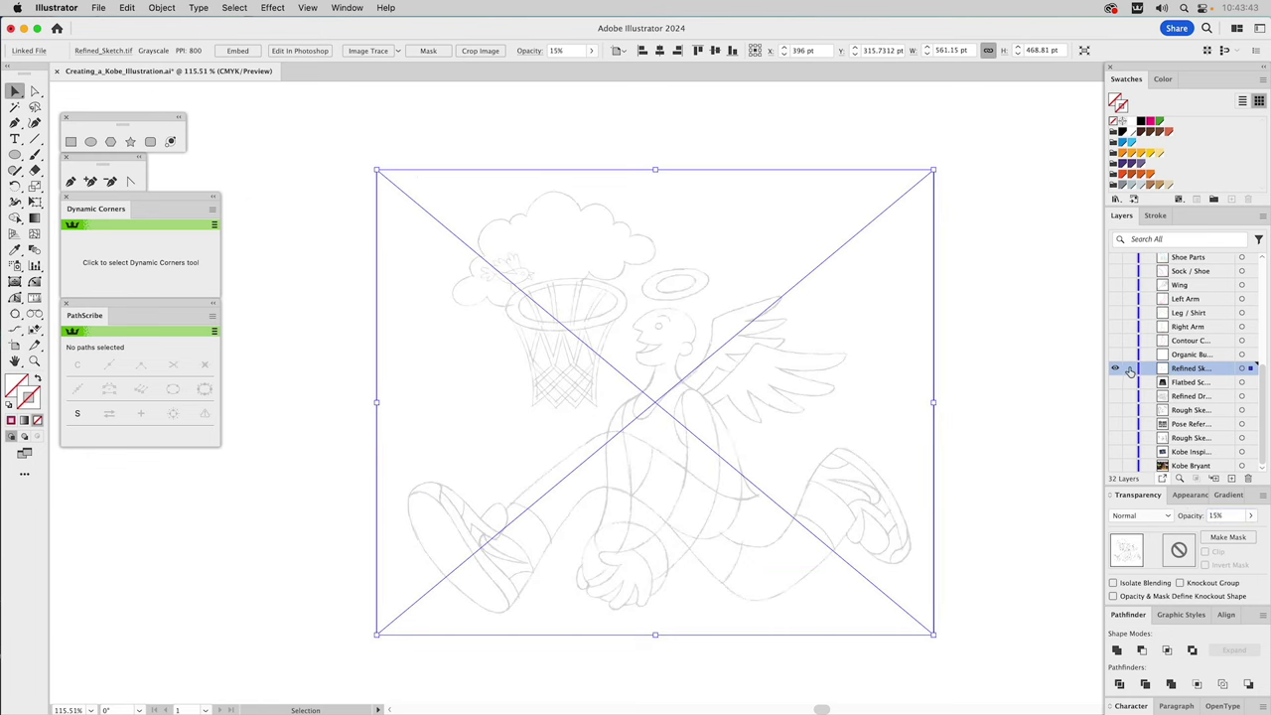
left_click(1129, 369)
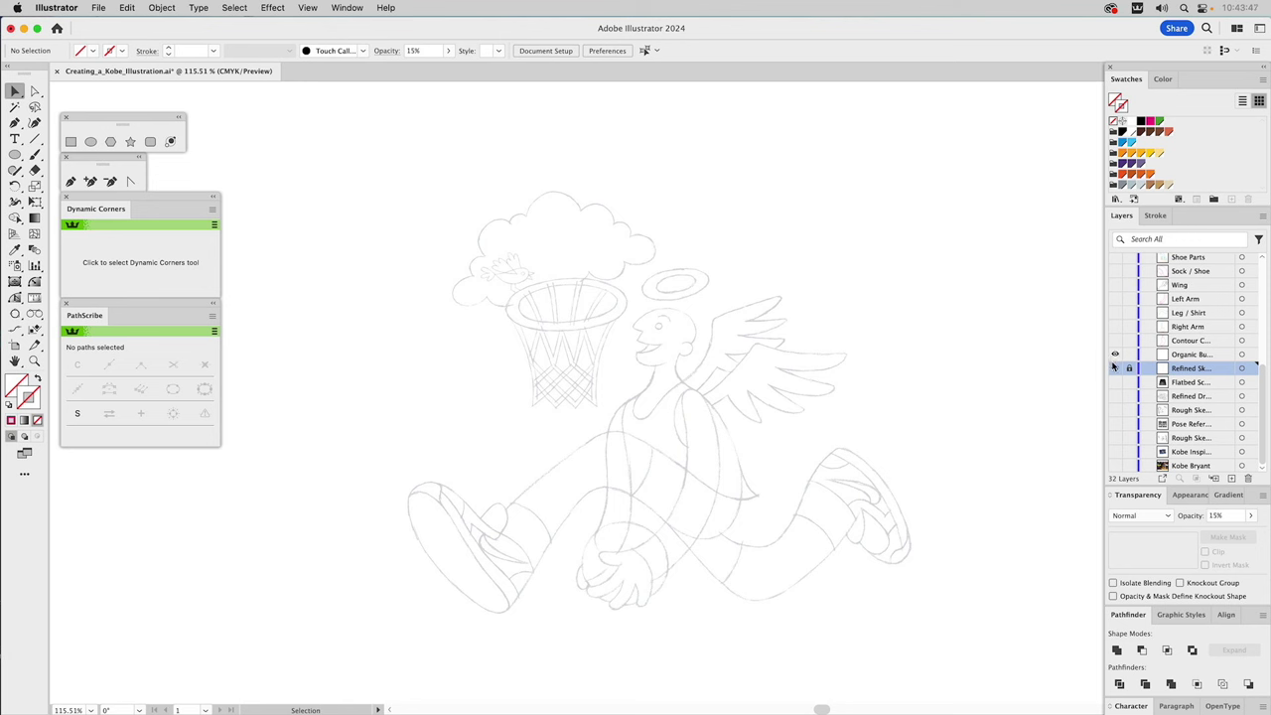
Prepare the Pen tool with the fourth graphic style, a 1 pt magenta stroke without fill, and make the "Organic Bu..." layer active.
left_click(1183, 614)
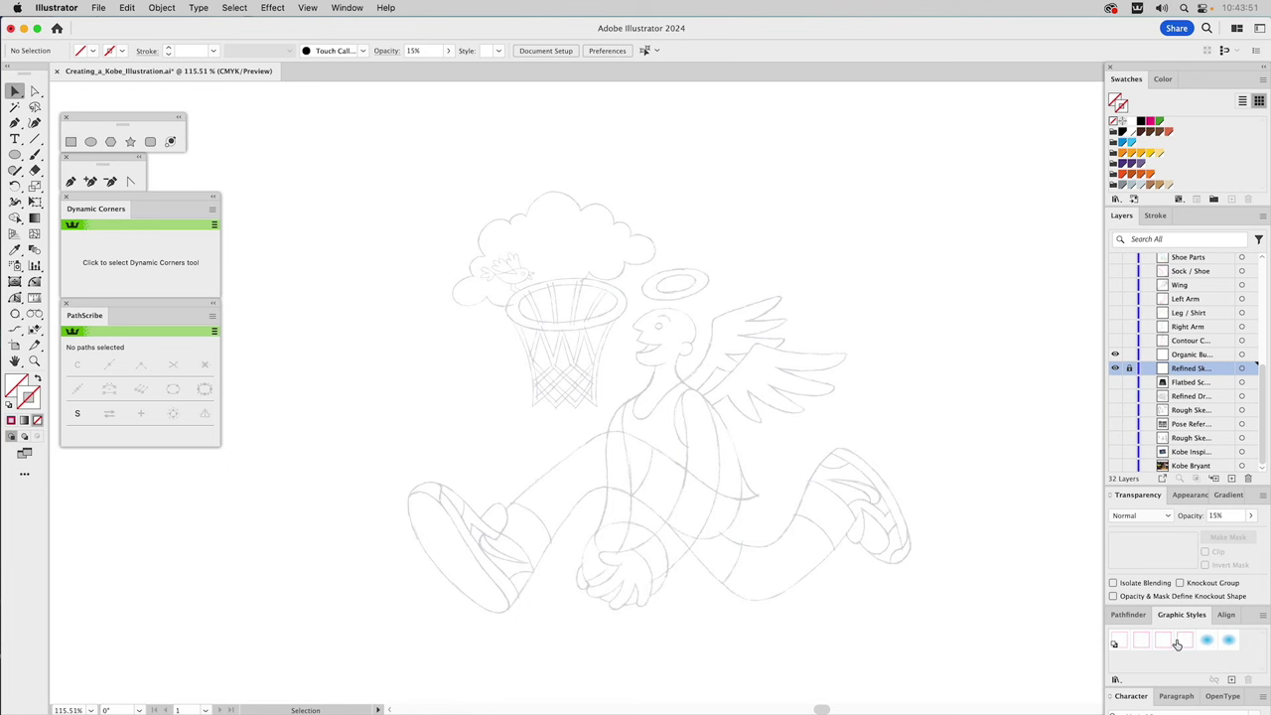
left_click(1184, 643)
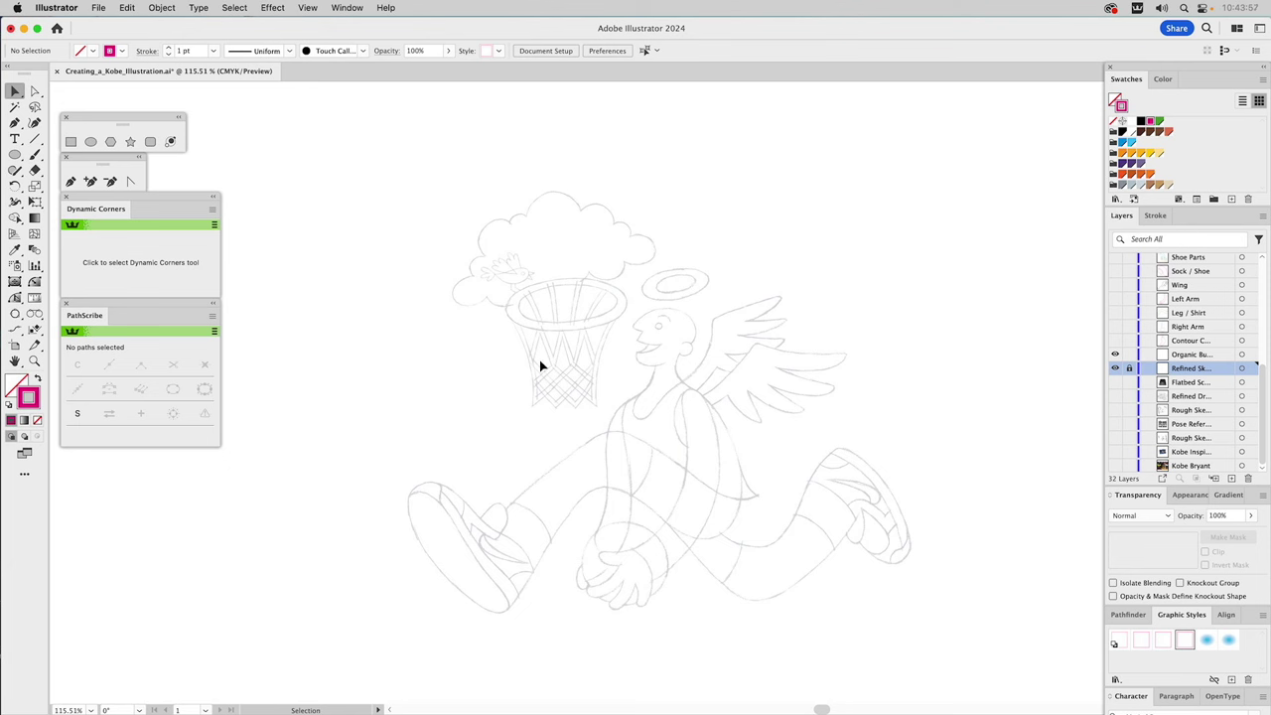
key("z")
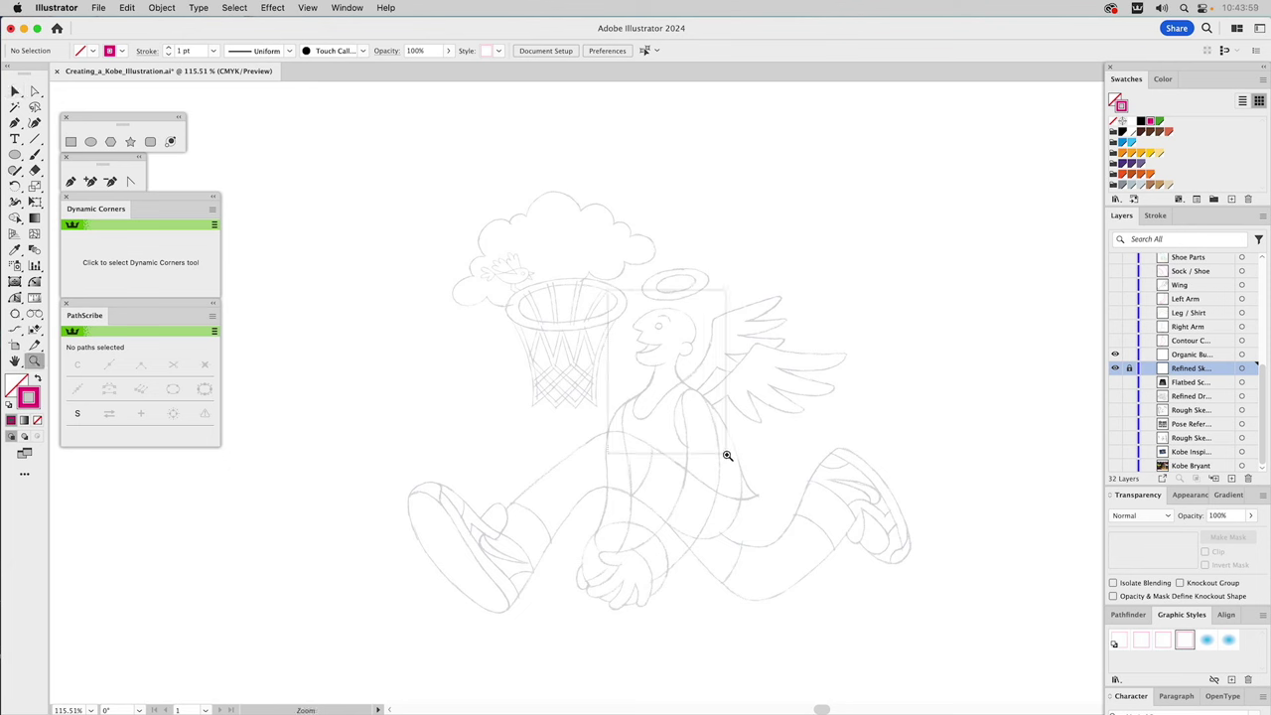
left_click(737, 461)
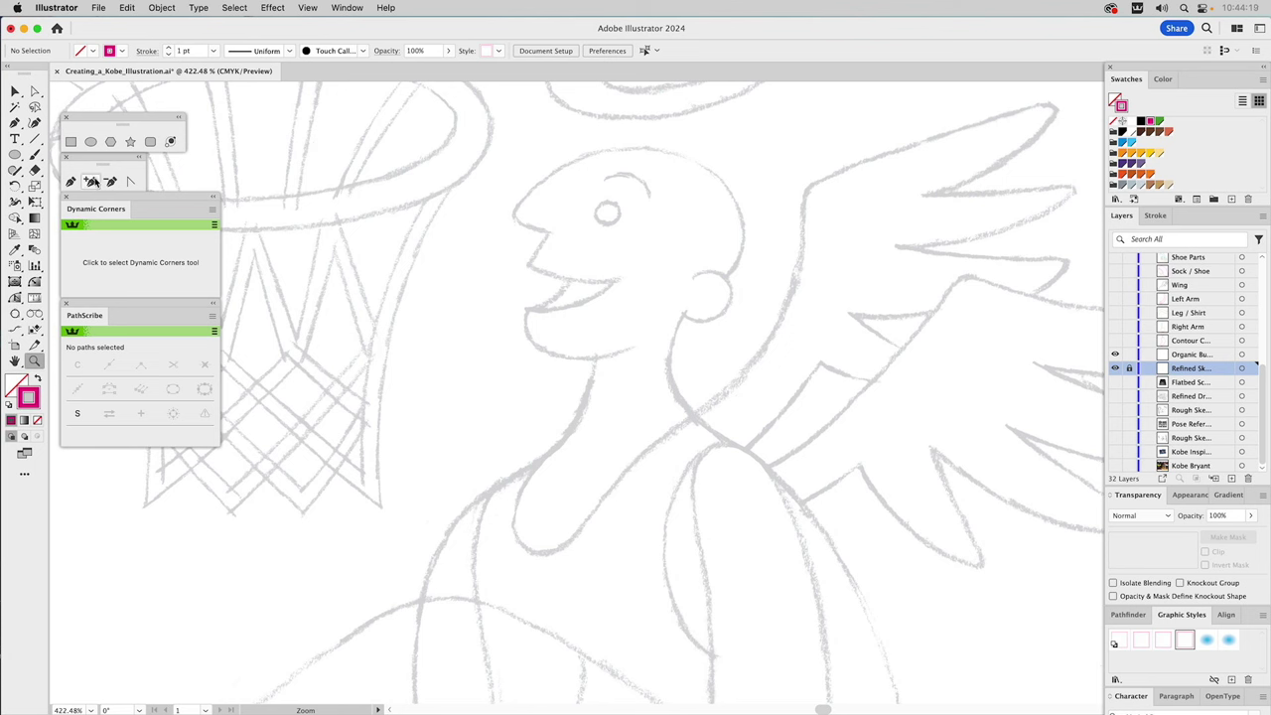
left_click(70, 180)
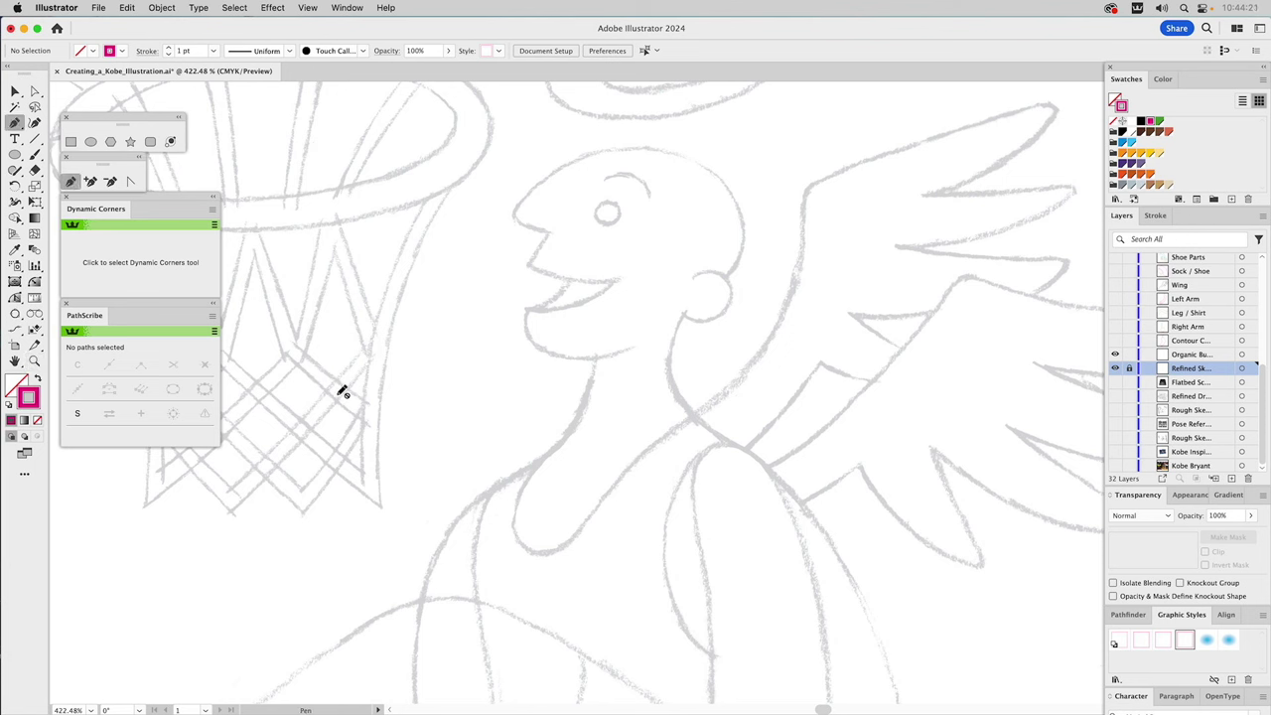
left_click(1191, 355)
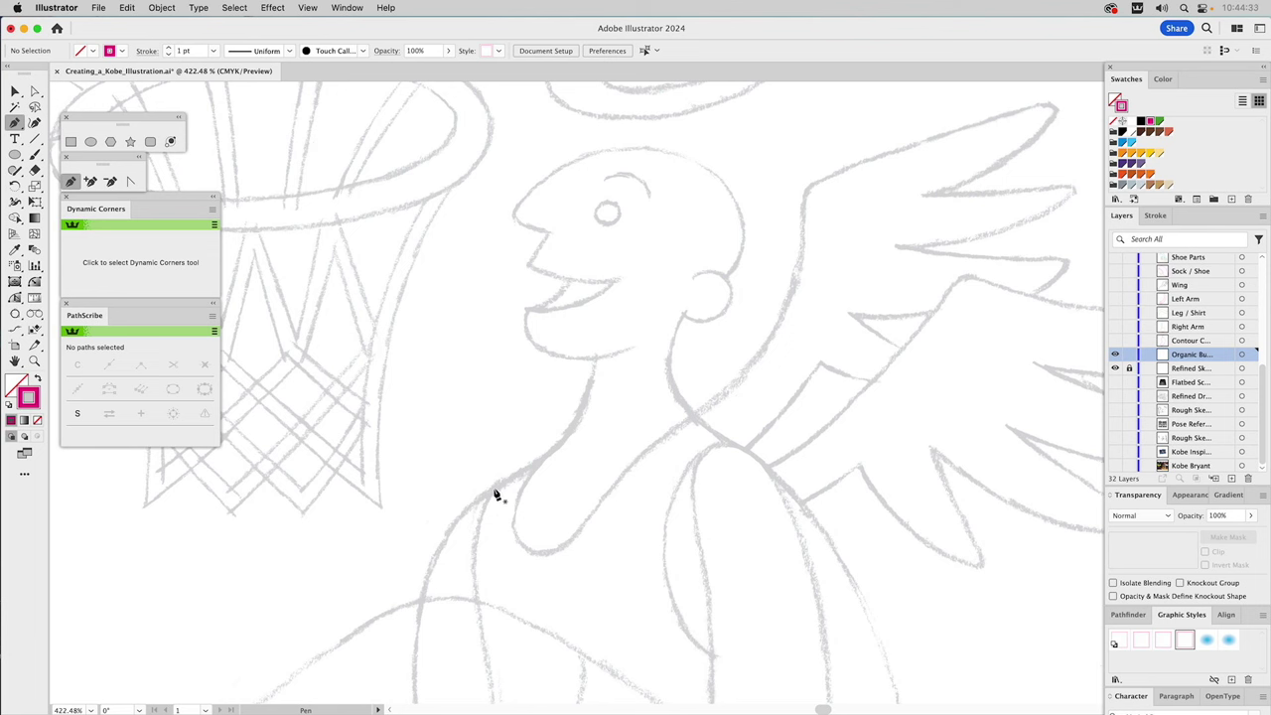
Trace the front of the neck, the jaw and the chin up to the lower lip with the Pen tool.
mouse_move(494, 488)
left_mouse_down()
mouse_move(576, 444)
mouse_move(562, 452)
mouse_move(599, 329)
mouse_move(567, 442)
mouse_move(583, 421)
left_mouse_up()
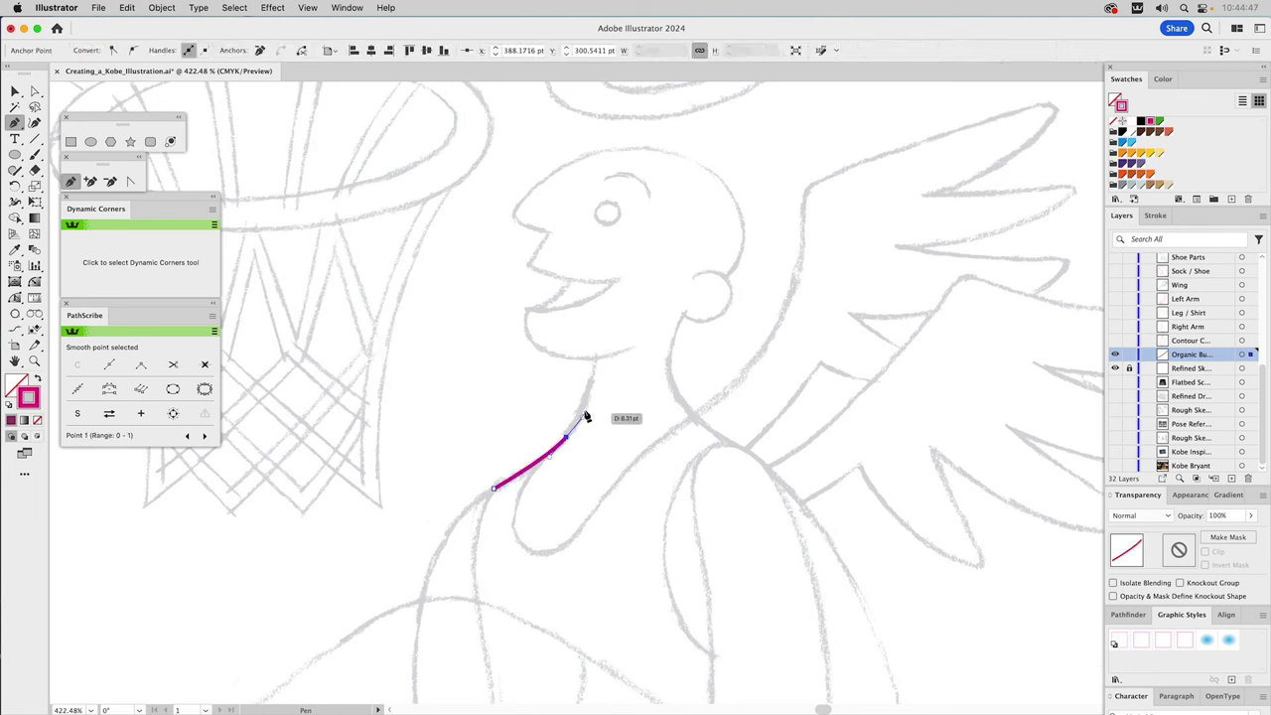
left_click(596, 350)
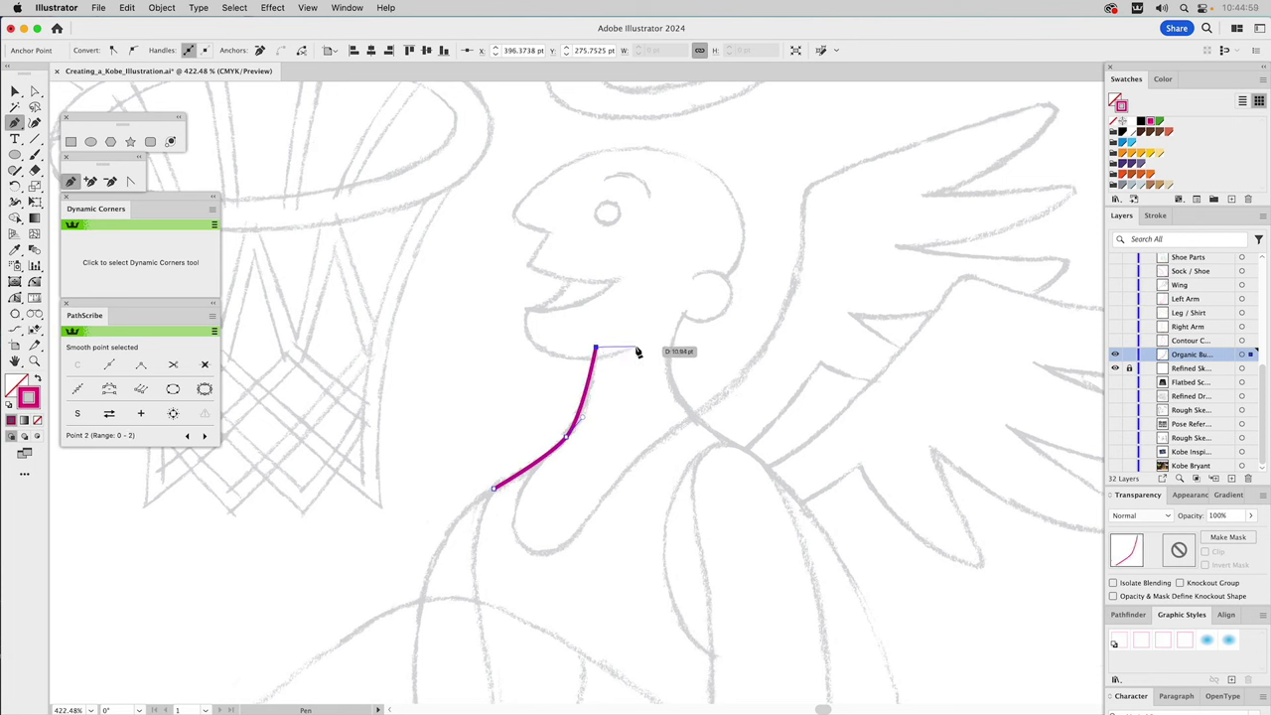
left_click(637, 347)
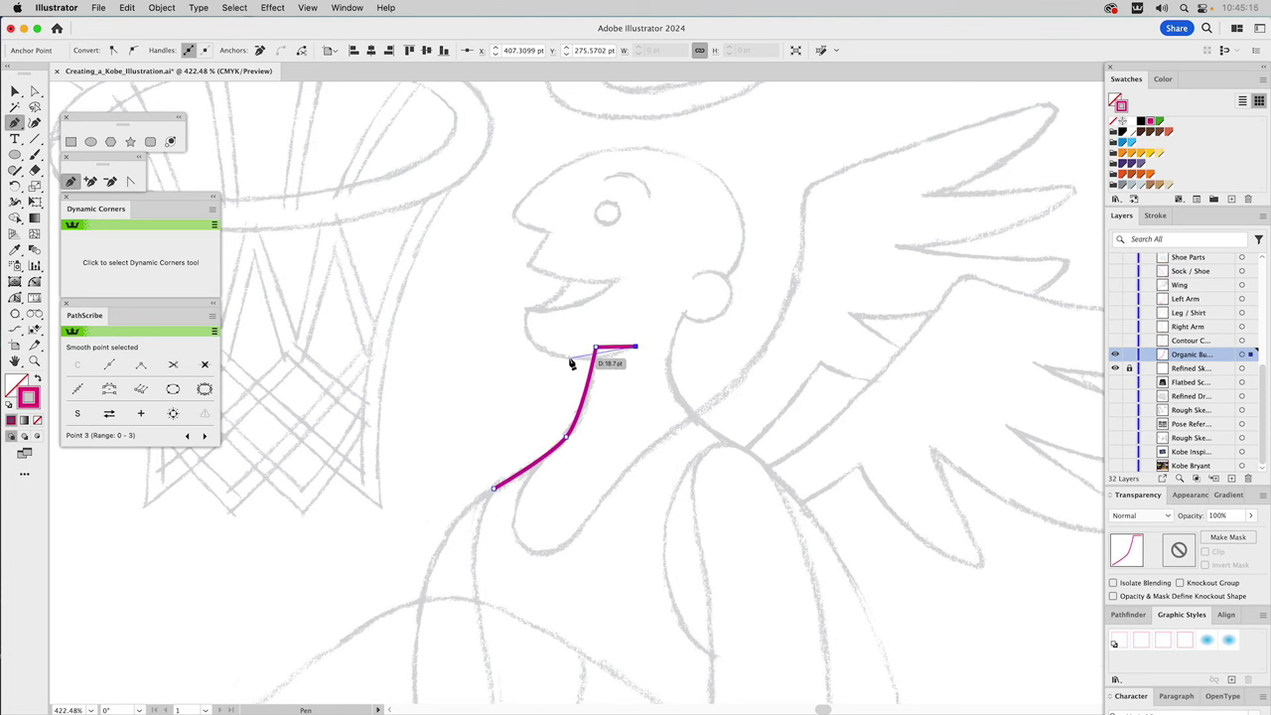
left_click_drag(571, 364, 547, 358)
left_click(526, 311)
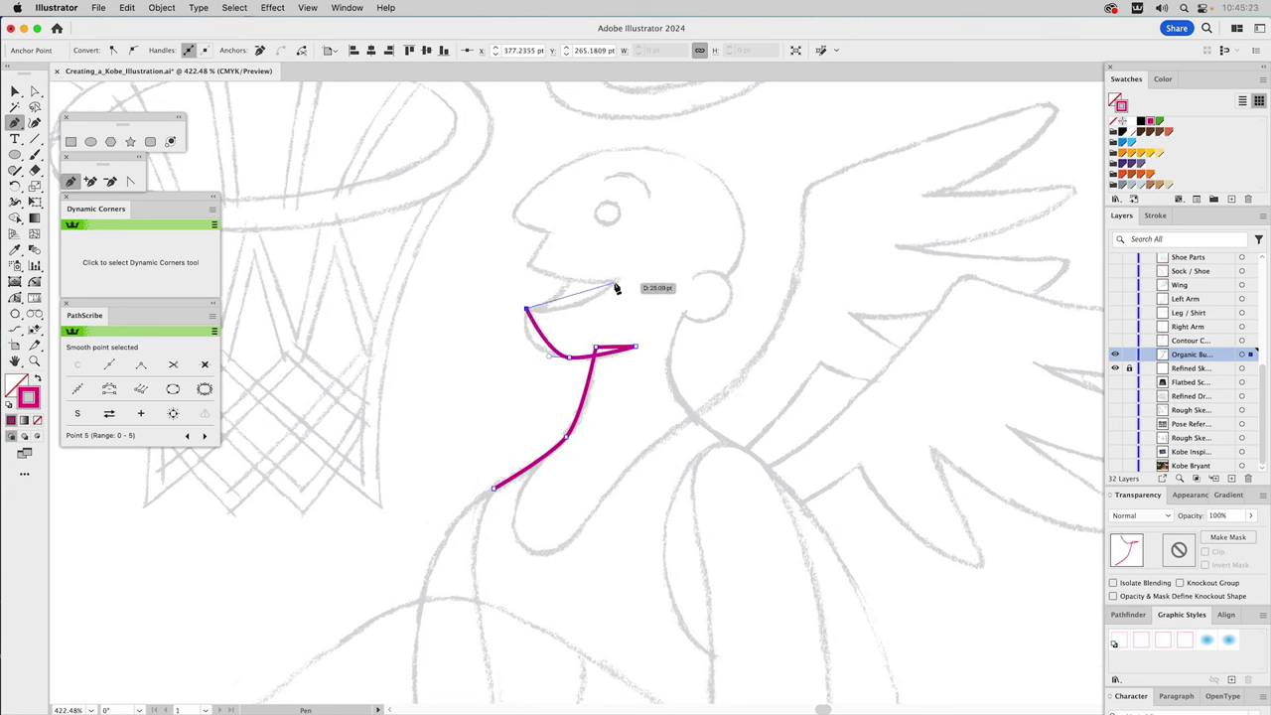
Continue the path around the open mouth, the upper lip and the rounded tip of the nose.
left_click(615, 284)
left_click(528, 266)
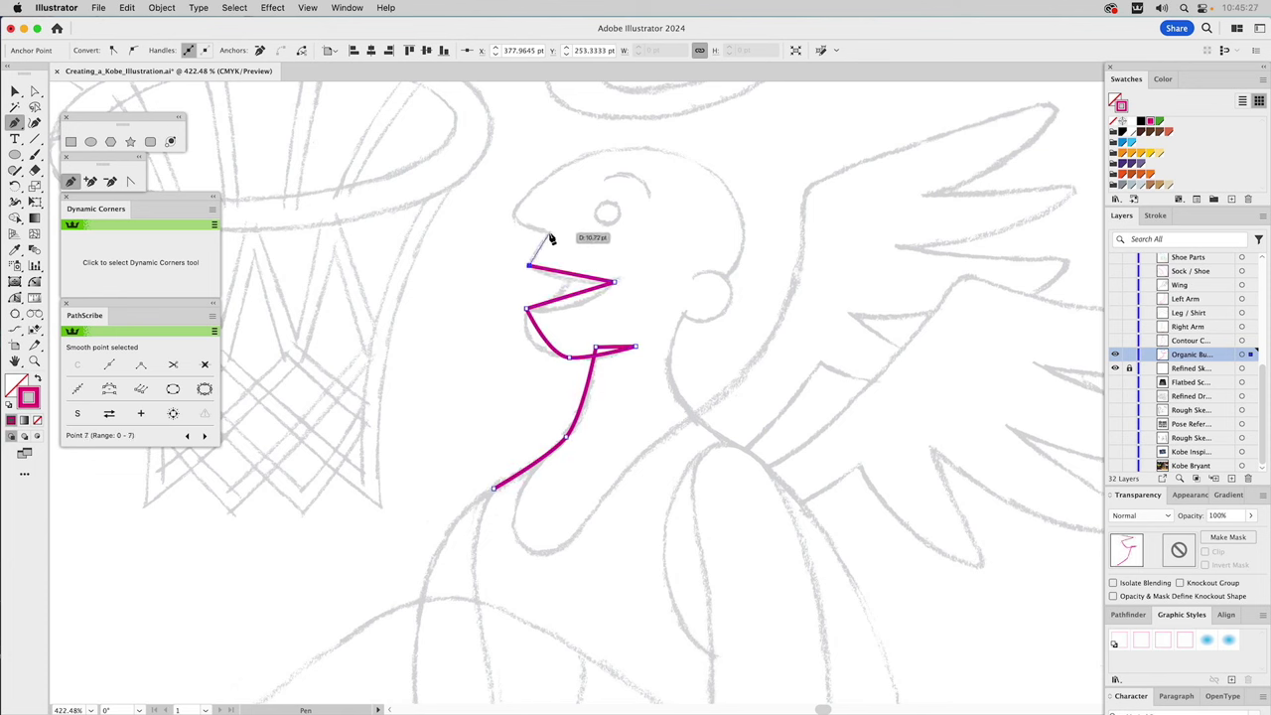
left_click(550, 233)
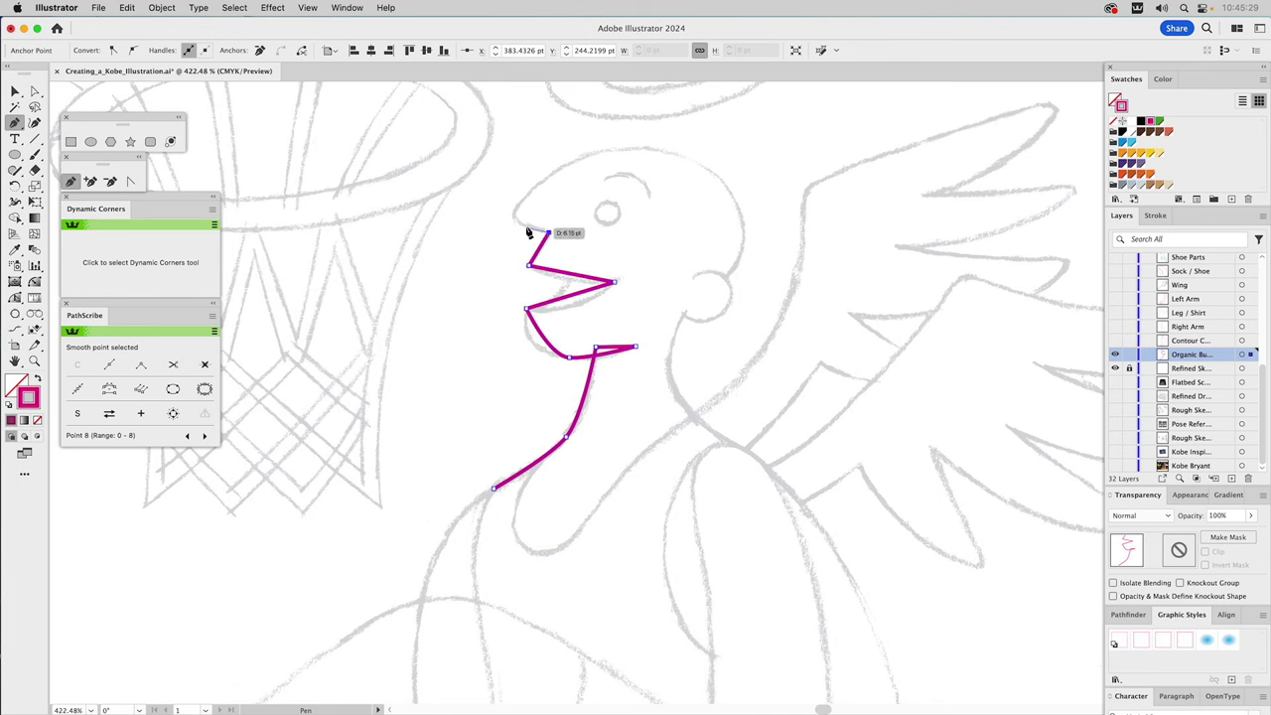
left_click(508, 220)
key("super+z")
left_click(521, 227)
left_click(513, 219)
left_click(516, 206)
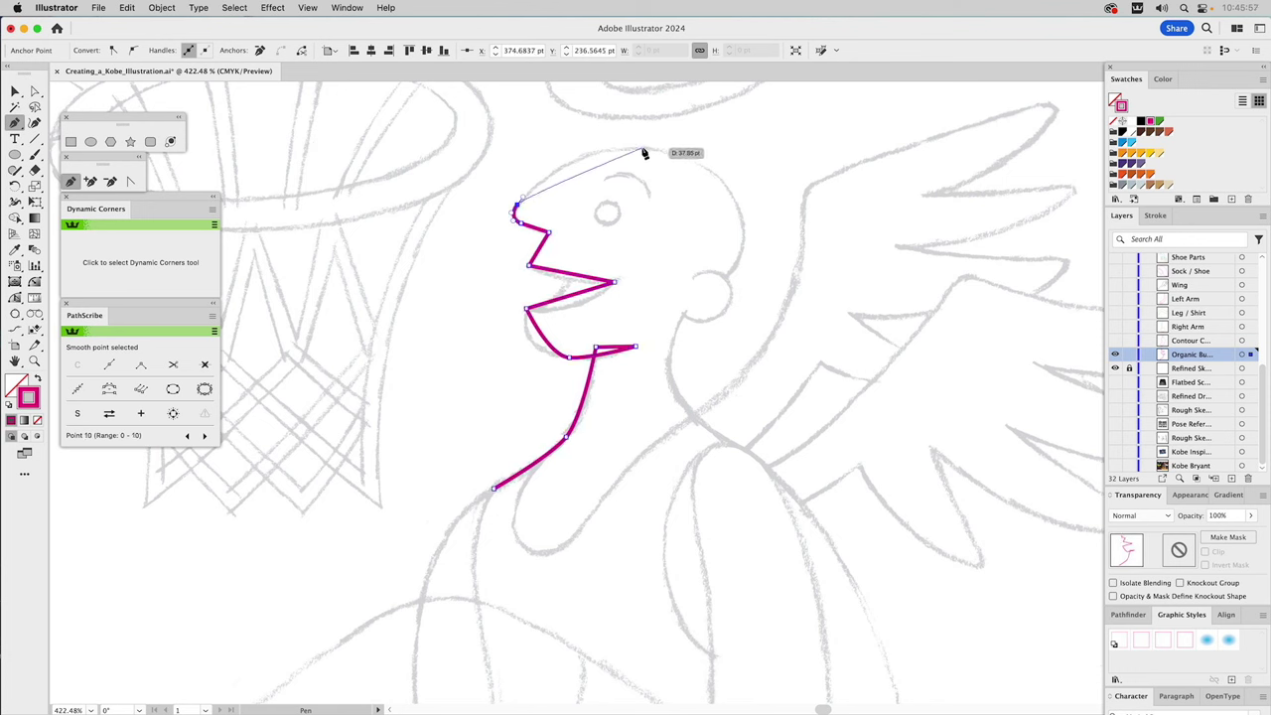
Extend the path over the forehead and skull, down the nape and along the shoulder to the upper back.
left_click_drag(641, 148, 703, 156)
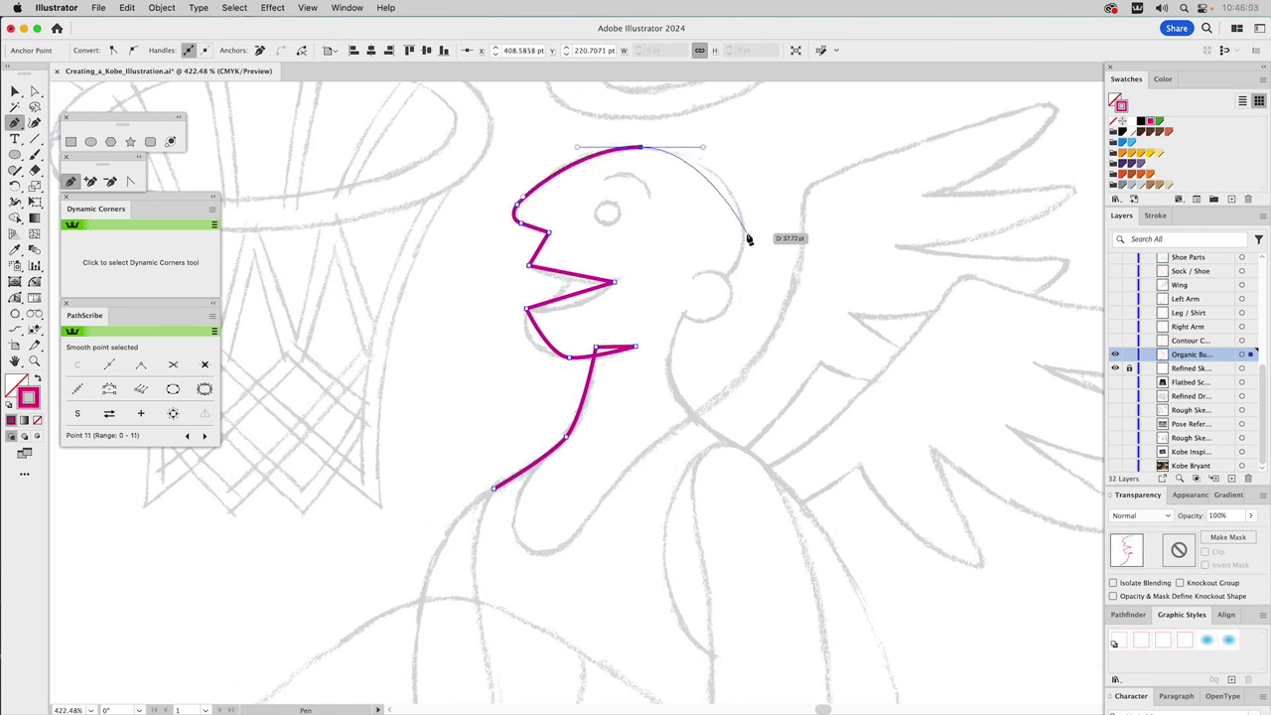
left_click_drag(743, 234, 744, 265)
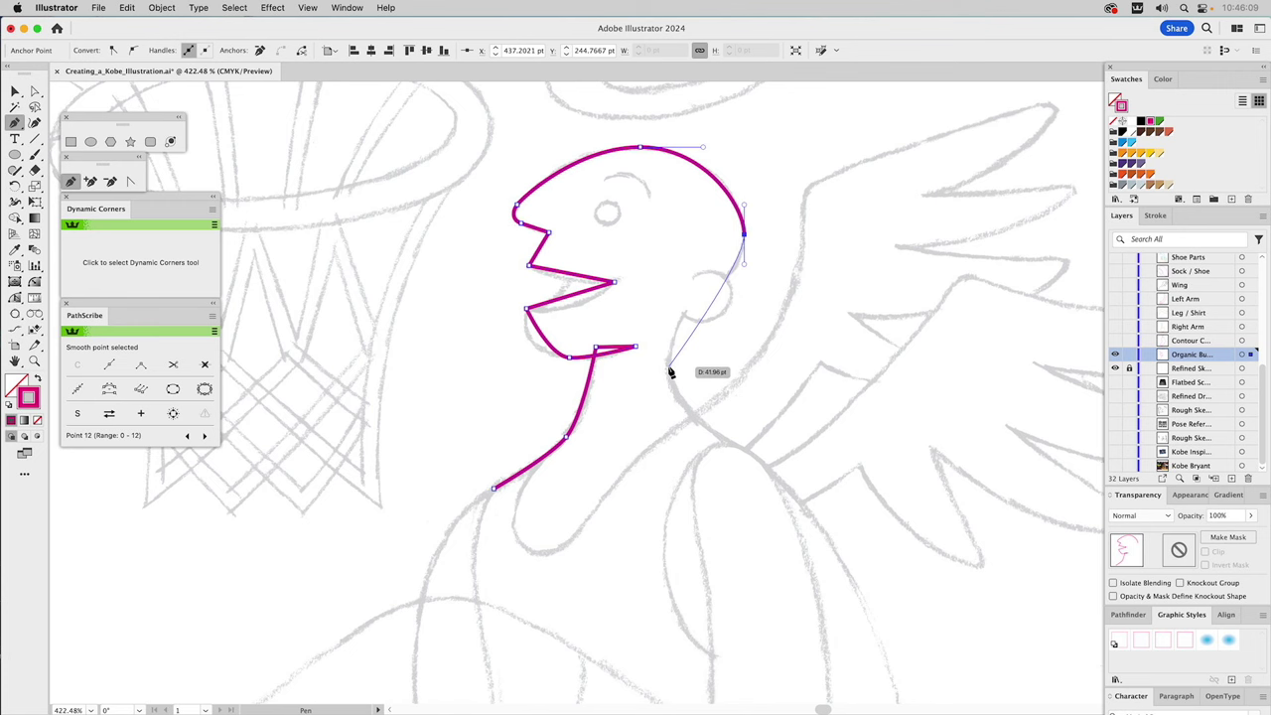
mouse_move(669, 368)
left_mouse_down()
mouse_move(668, 423)
mouse_move(713, 397)
mouse_move(683, 319)
left_mouse_up()
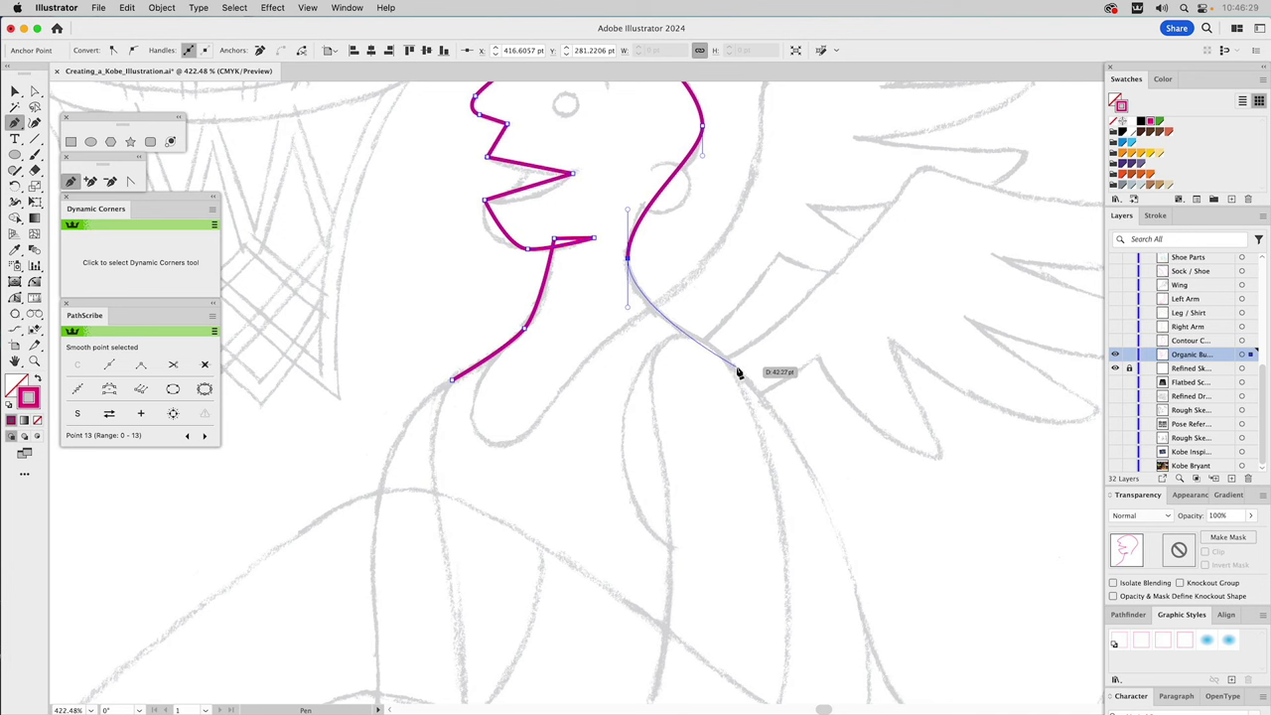
left_click_drag(745, 377, 786, 418)
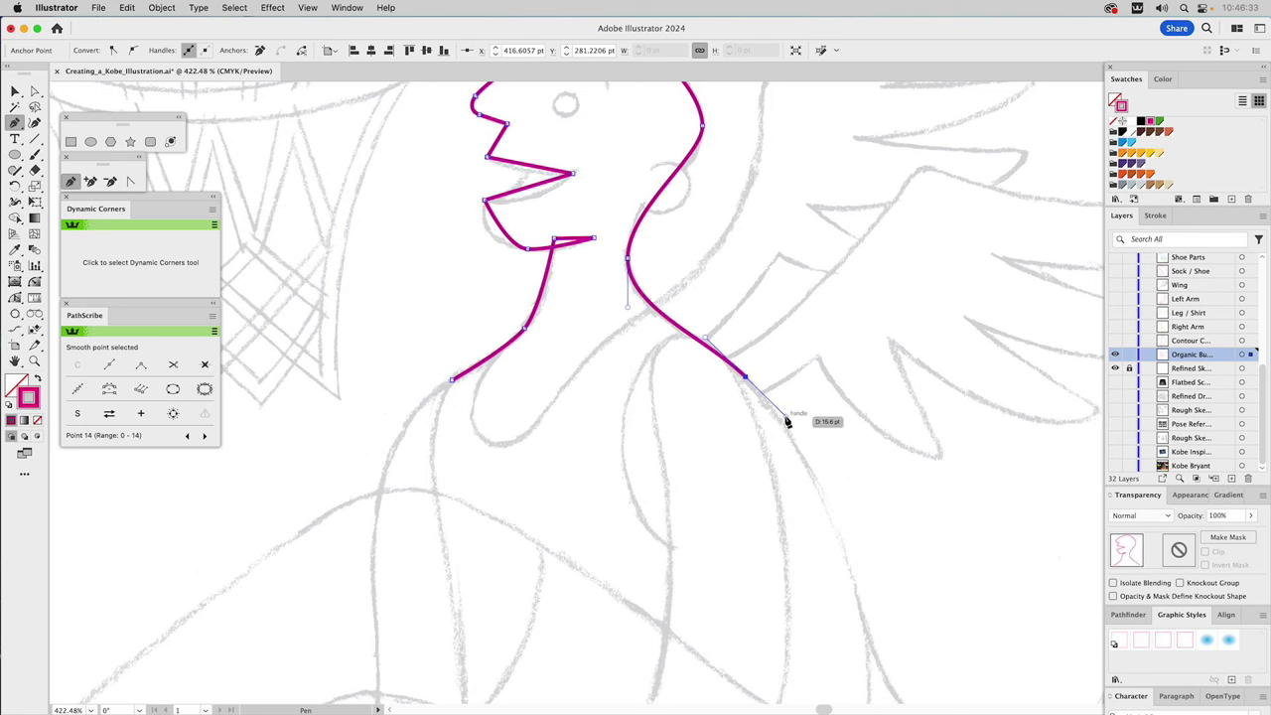
left_click(829, 512)
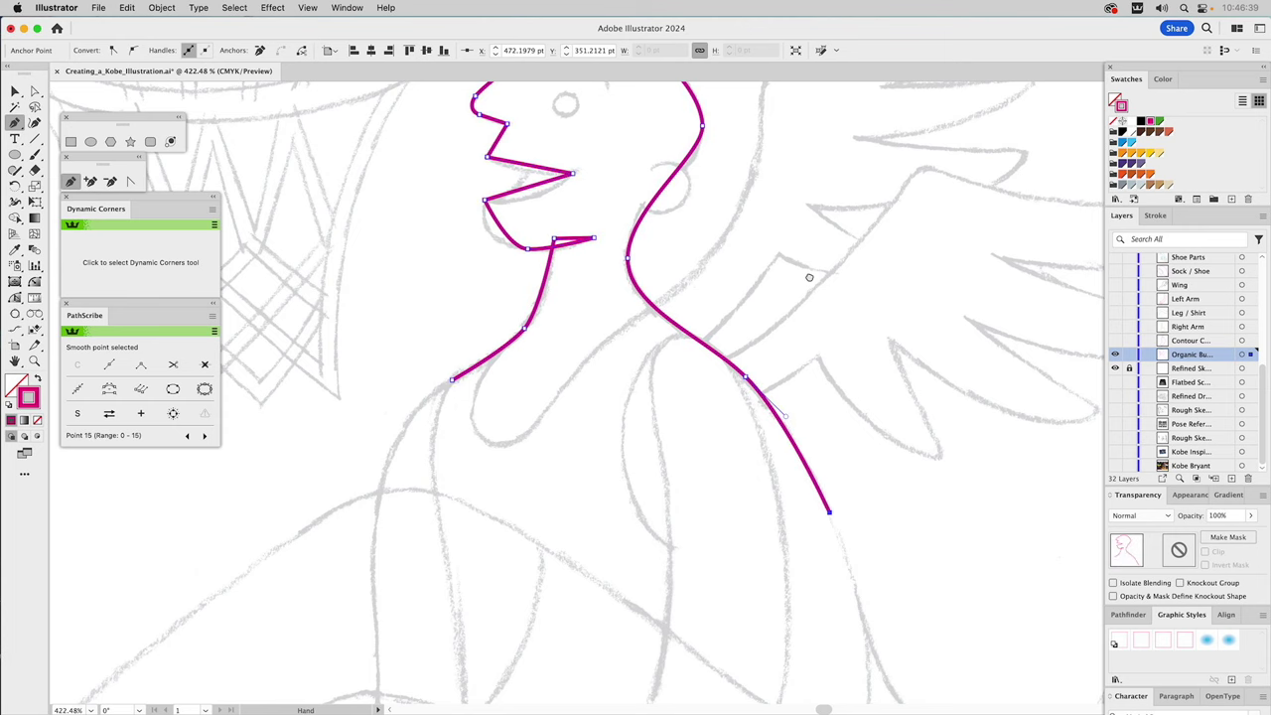
scroll(808, 275, "up", 5)
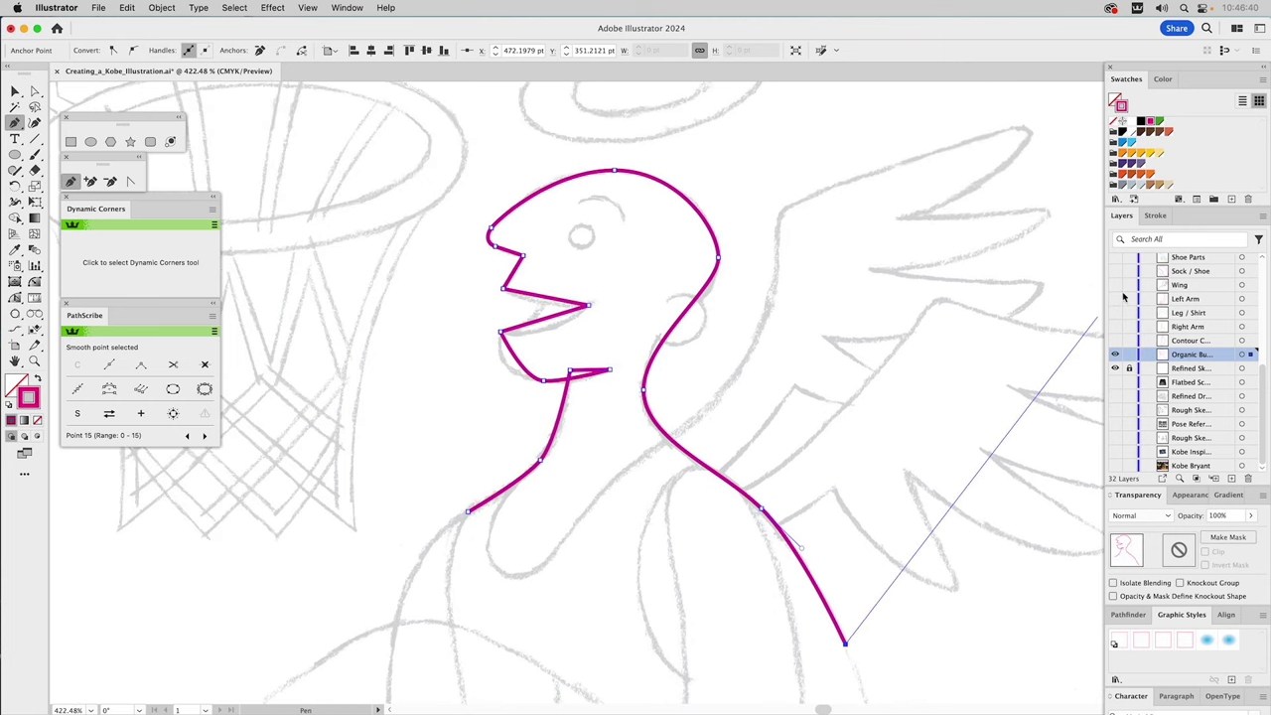
Reduce the stroke weight of the traced head and shoulder path to 0.5 pt.
left_click(1156, 216)
left_click(1208, 237)
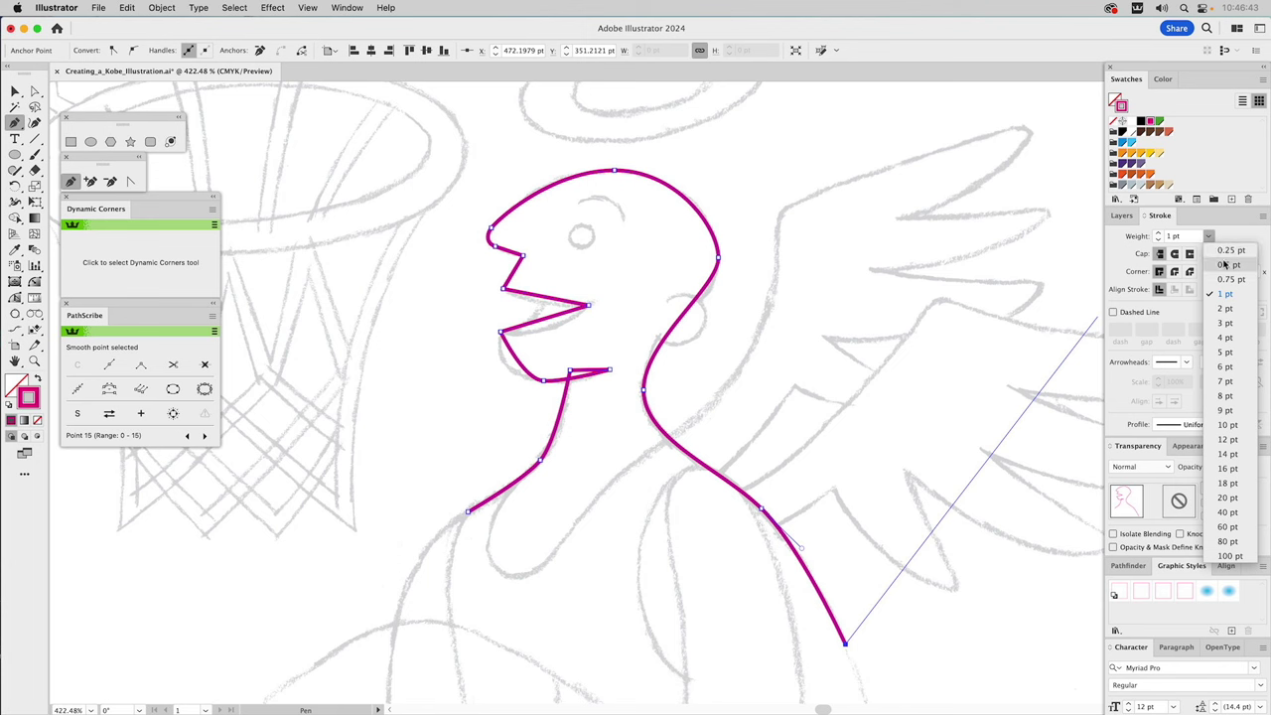
left_click(1228, 264)
key("v")
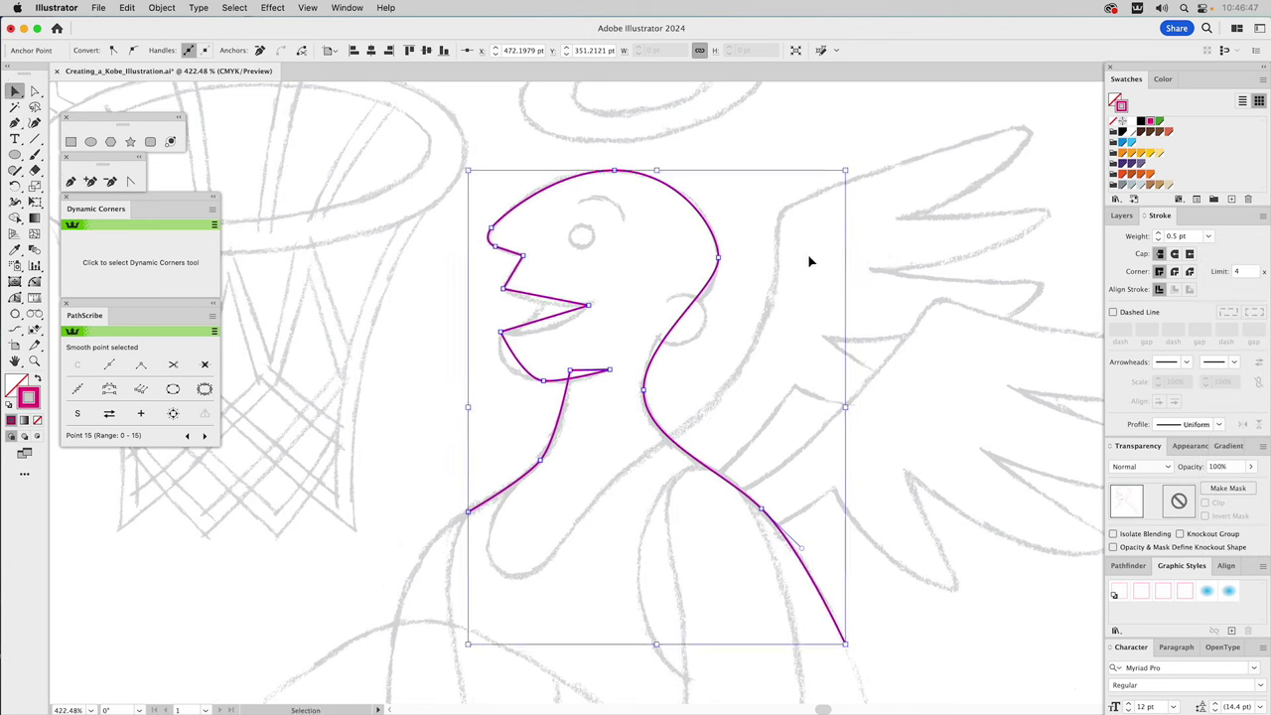
Adjust the anchor handles at the forehead and the back of the skull so the curves follow the sketch.
key("a")
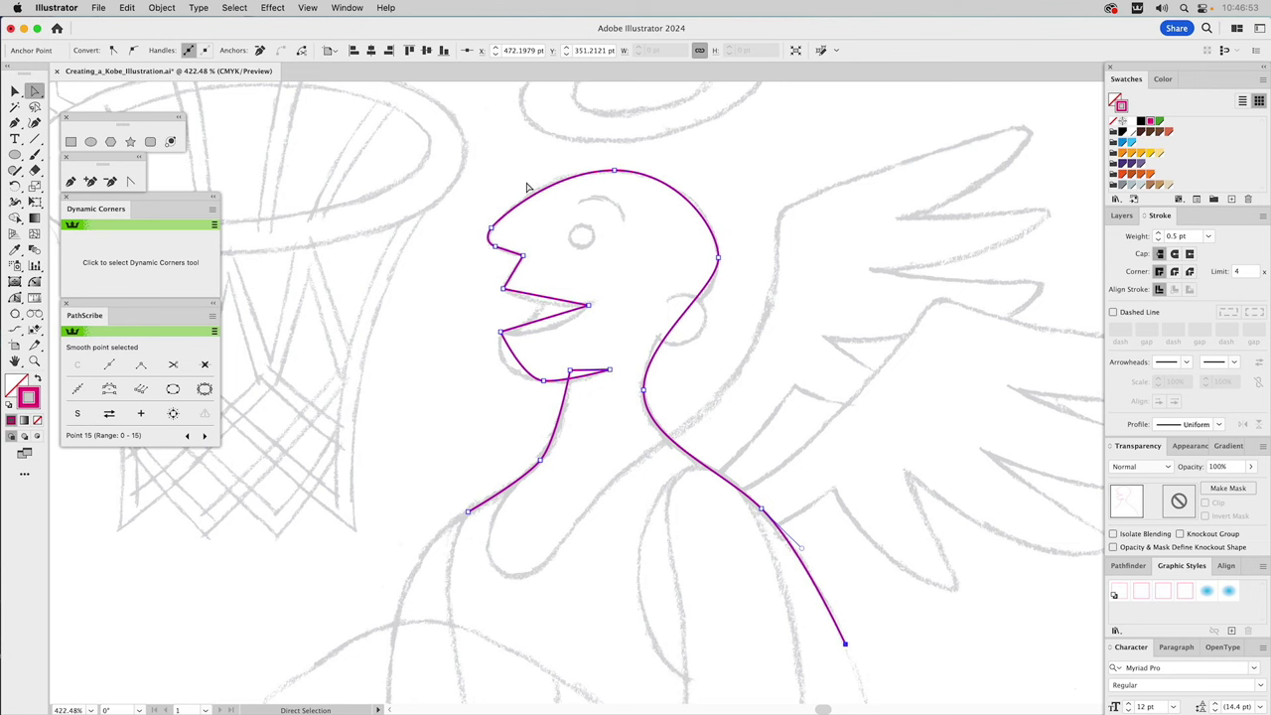
left_click(488, 228)
left_click_drag(497, 222, 508, 211)
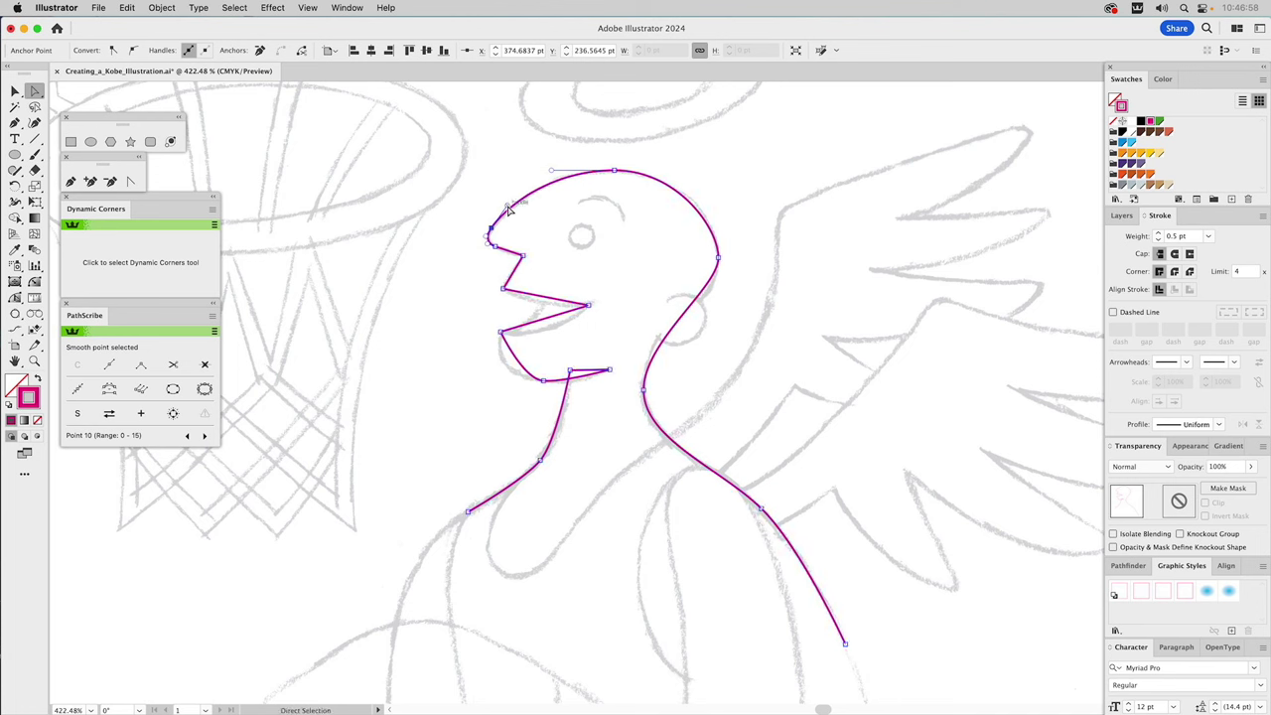
left_click(717, 257)
left_click_drag(720, 231, 718, 215)
left_click_drag(721, 289, 720, 312)
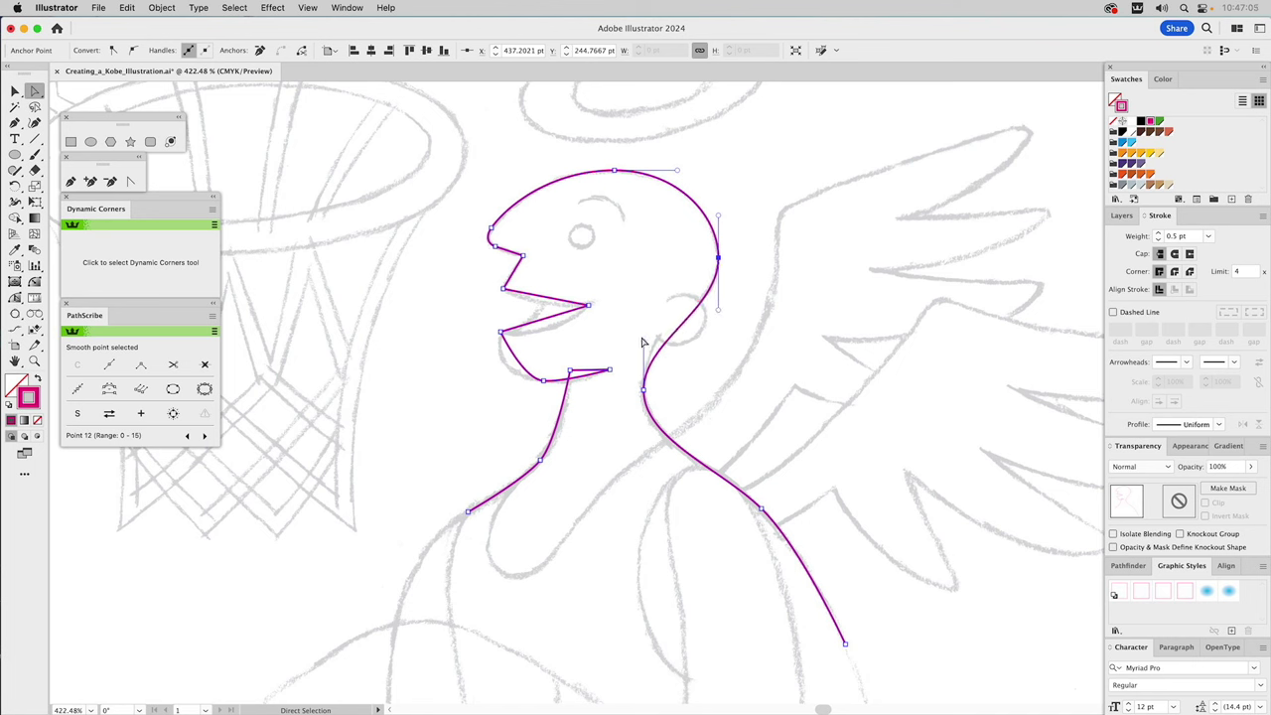
Adjust the handles at the nape and shoulder anchors to fit the back of the neck to the sketch.
left_click_drag(646, 343, 645, 314)
left_click(761, 508)
left_click_drag(724, 469, 725, 471)
left_click_drag(644, 439, 643, 447)
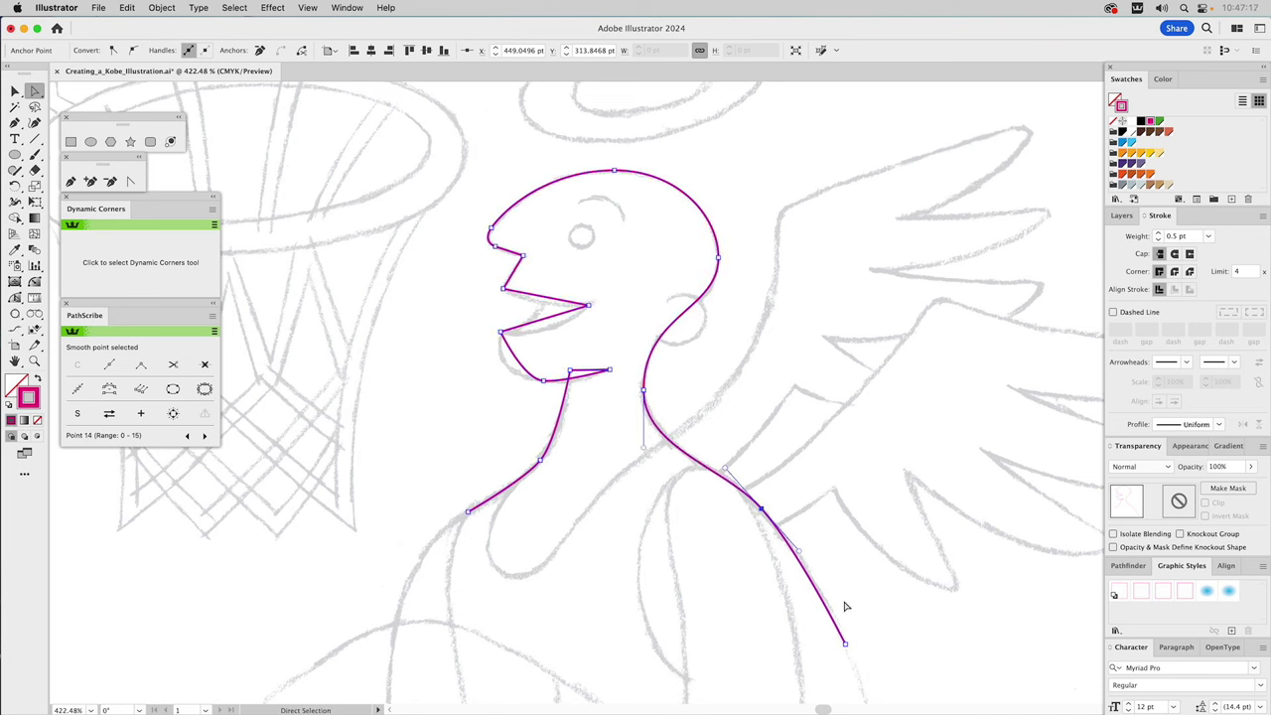
Pull out the ghost handle of the path's end point on the upper back with the PathScribe tool to curve the last segment.
left_click_drag(854, 629, 827, 667)
left_click(15, 298)
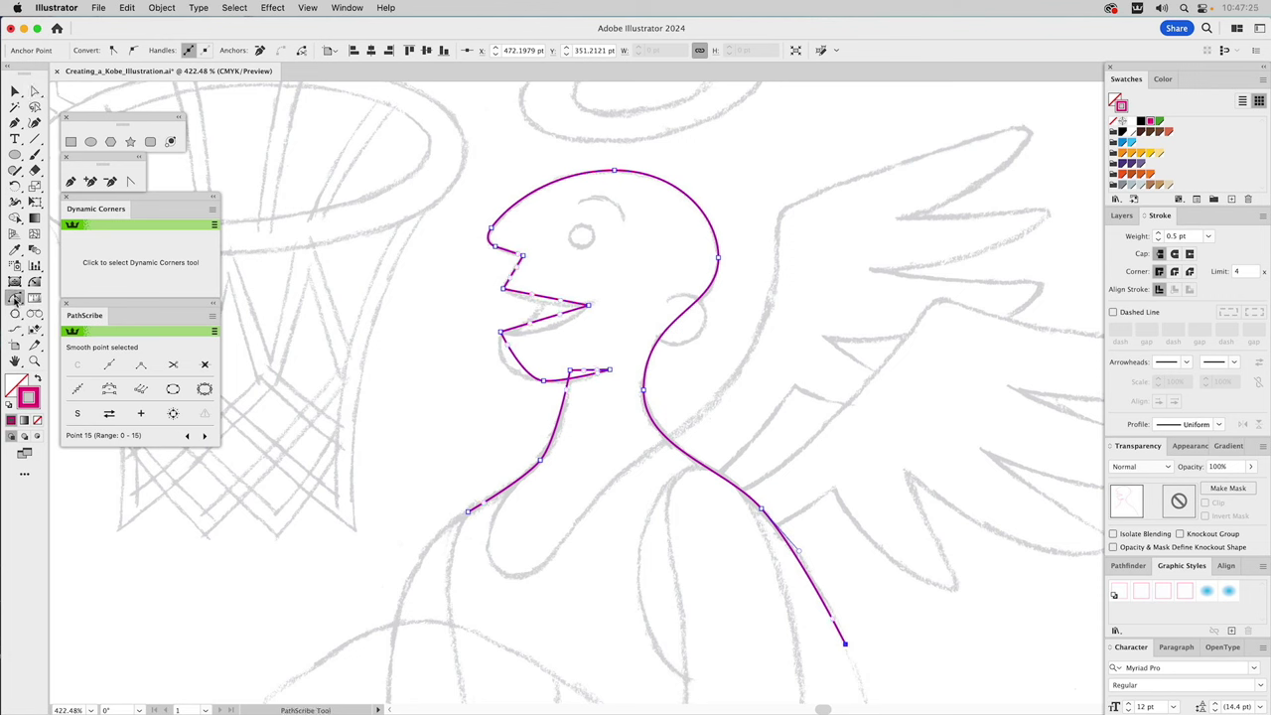
left_click(15, 298)
left_click(80, 299)
left_click_drag(832, 622, 831, 604)
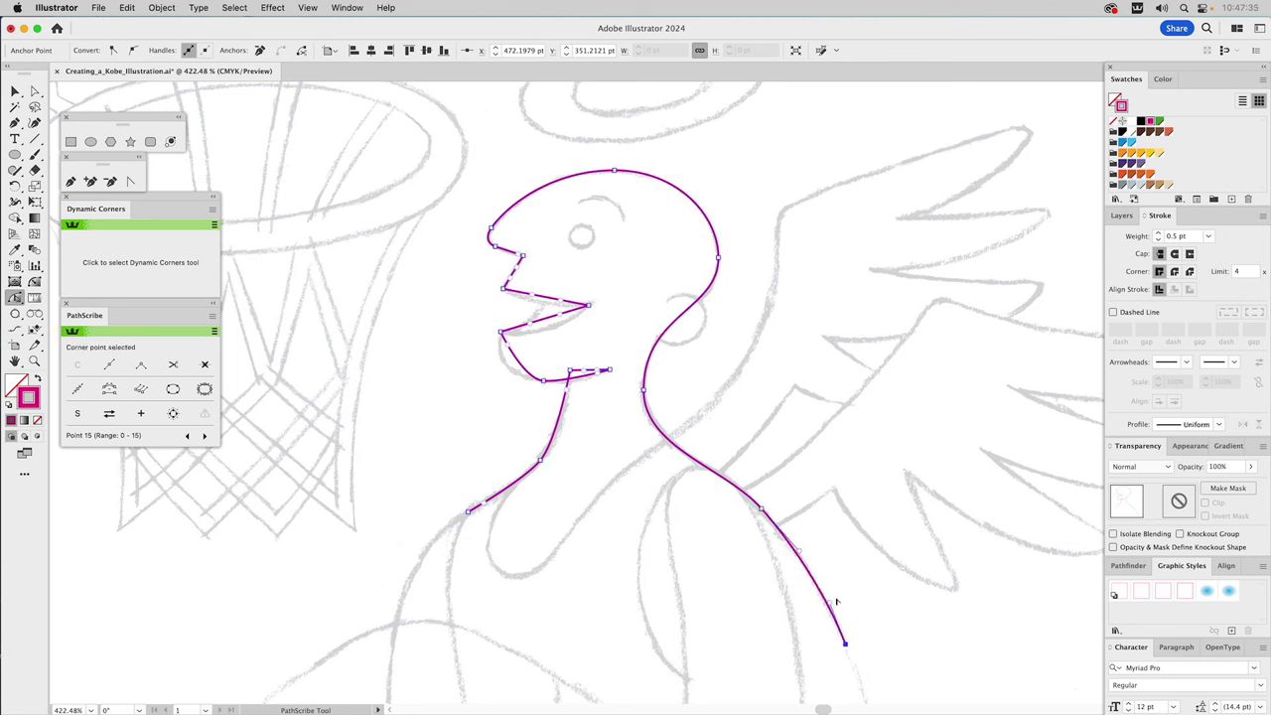
Refine both handles of the shoulder anchor so the slope and upper back match the sketch.
key("a")
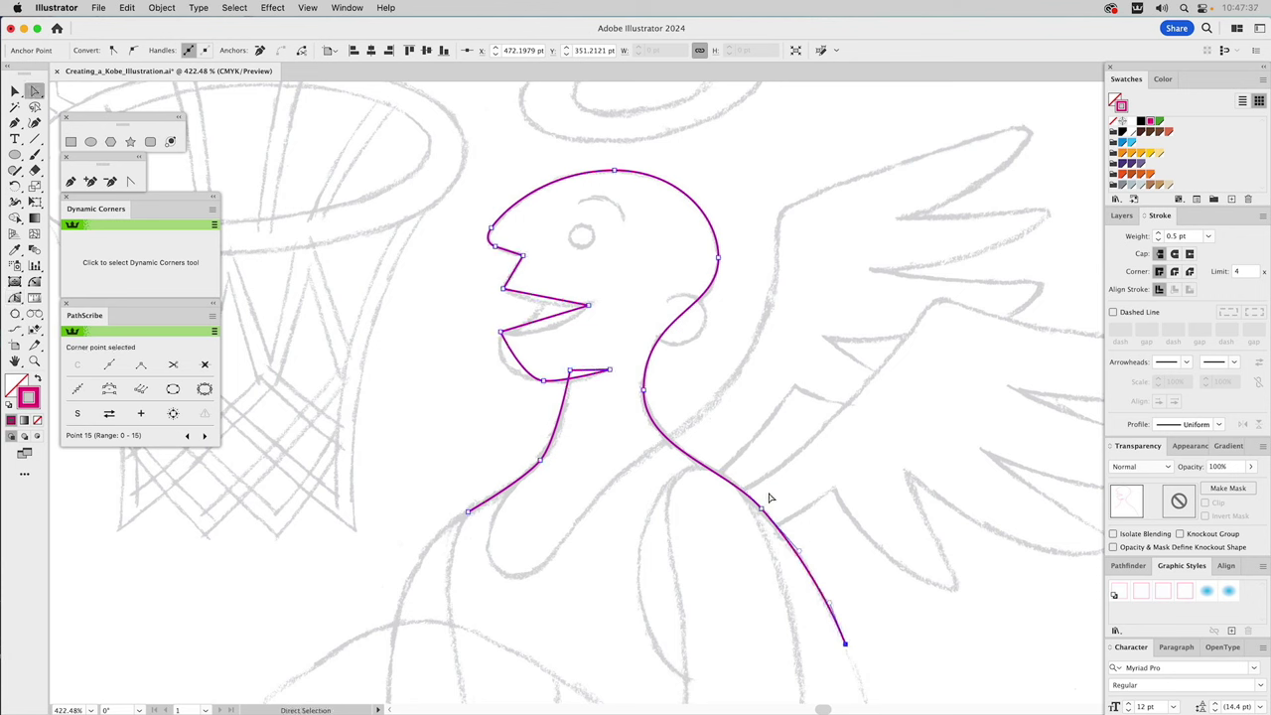
left_click(740, 486)
left_click_drag(727, 473, 720, 462)
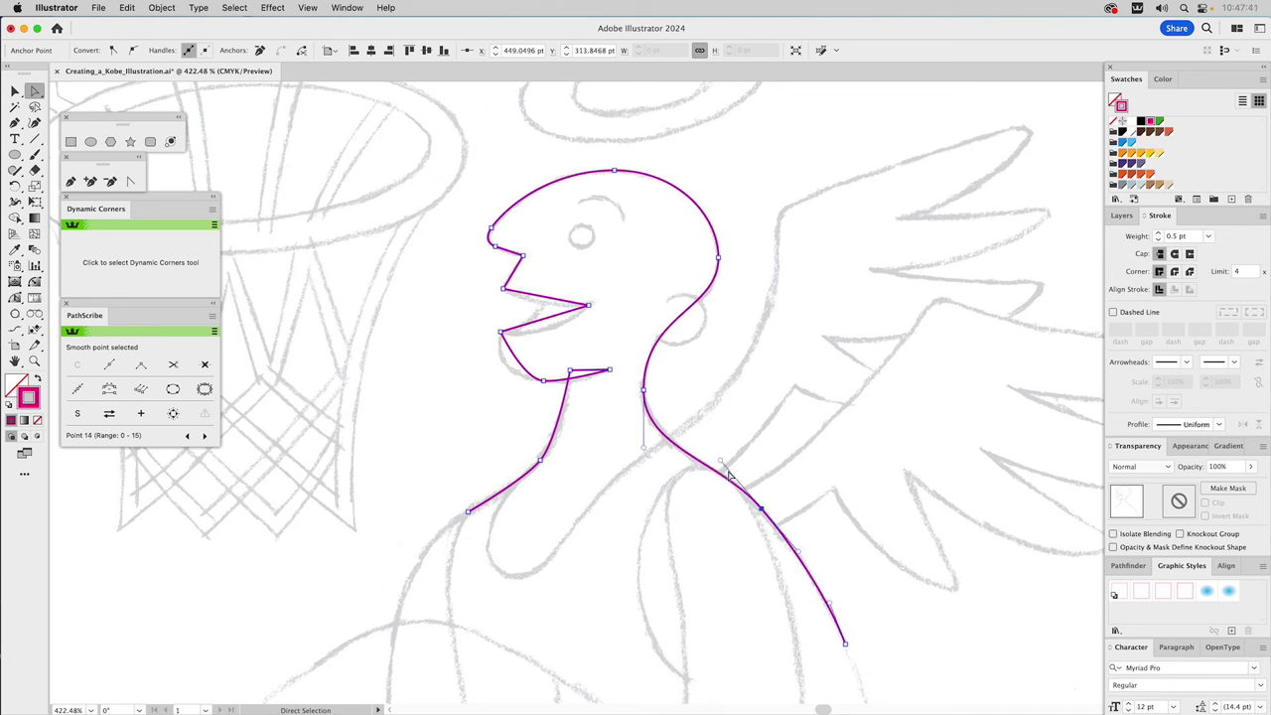
left_click_drag(800, 558, 808, 563)
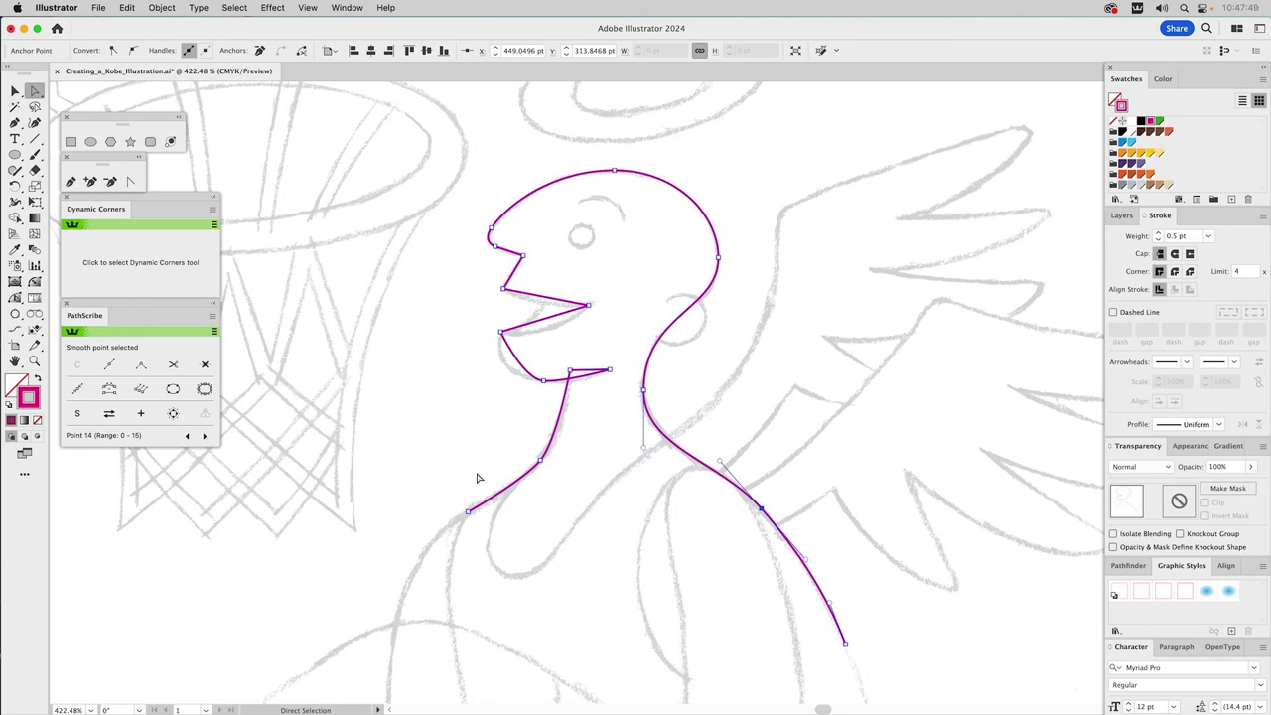
Pull a handle out of the path's start point at the front of the neck and remove its outward handle with the Anchor Point tool.
left_click_drag(457, 504, 482, 534)
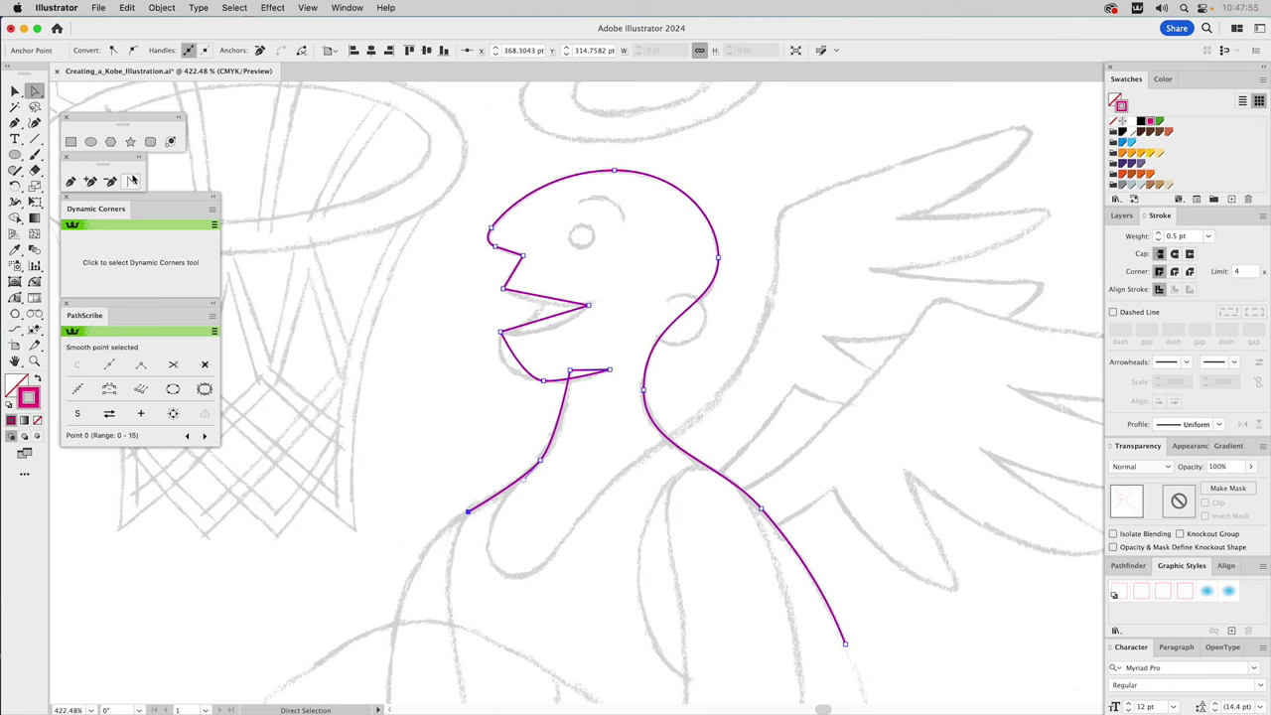
left_click(132, 182)
mouse_move(467, 511)
left_mouse_down()
mouse_move(476, 522)
mouse_move(491, 507)
left_mouse_up()
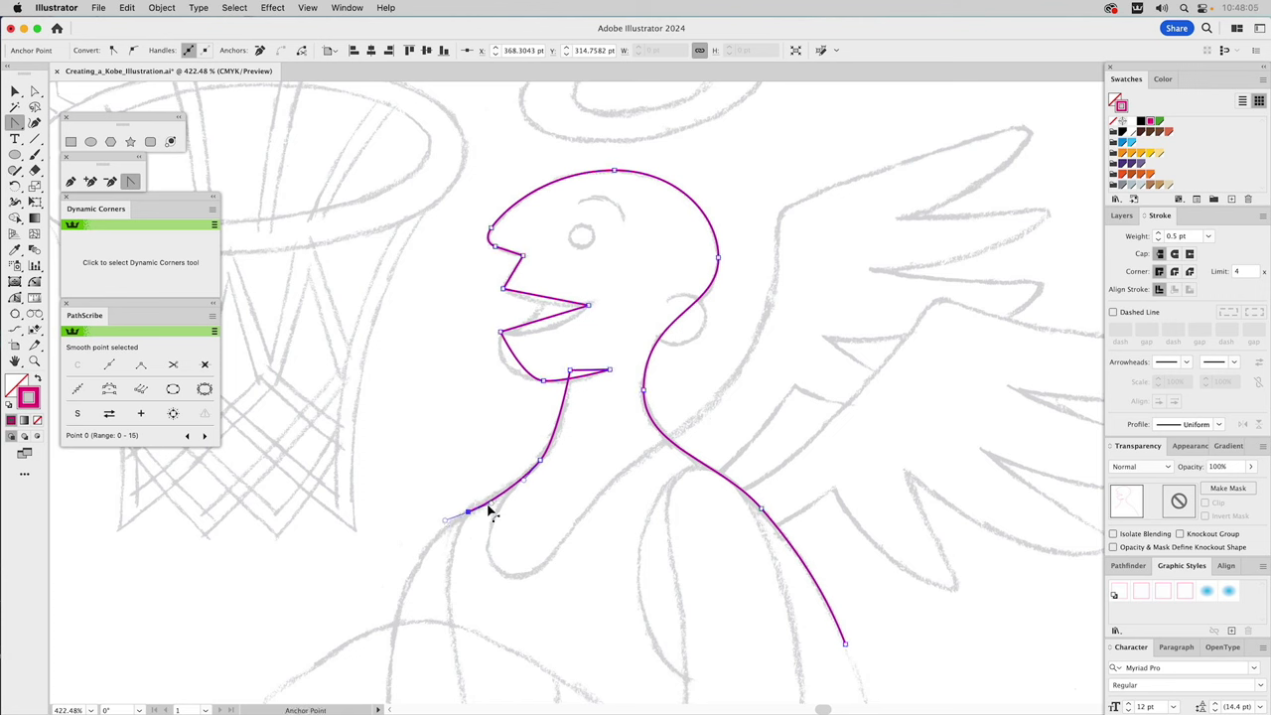
key("super")
key("a")
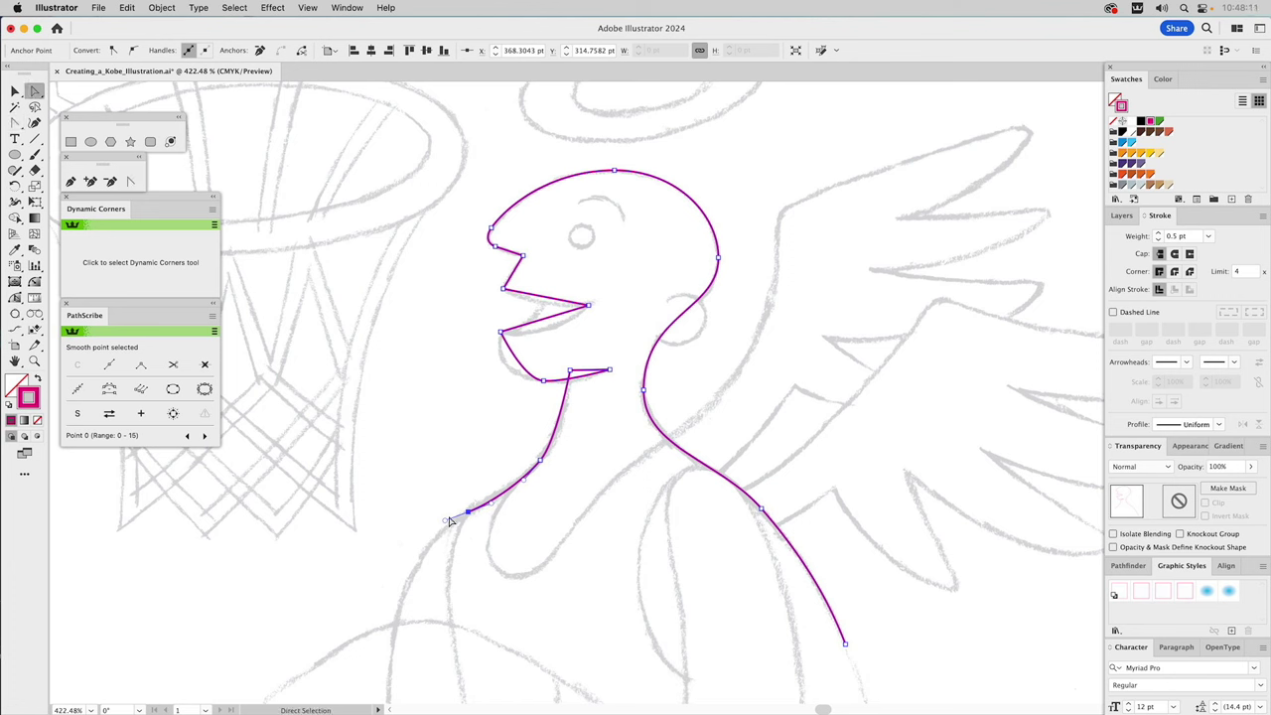
left_click(132, 181)
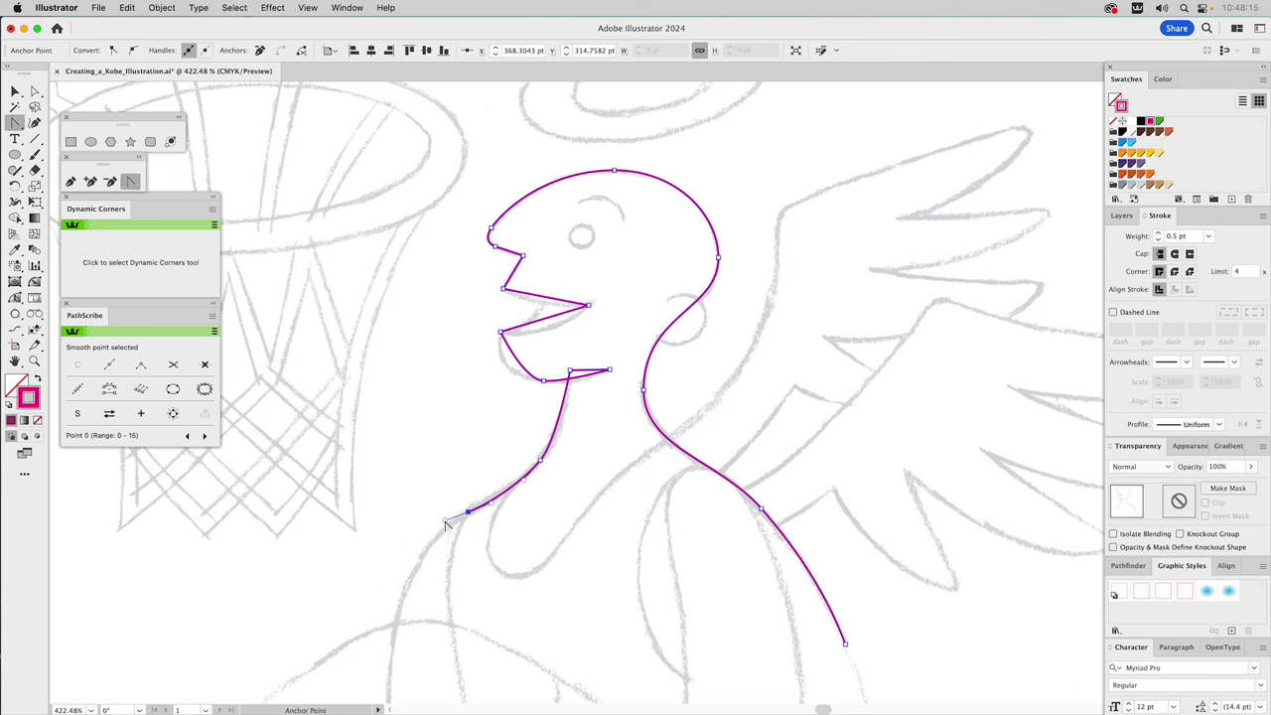
left_click(447, 523)
Lengthen the upper handle of the front neck anchor to curve the throat line along the sketch.
key("a")
left_click(541, 462)
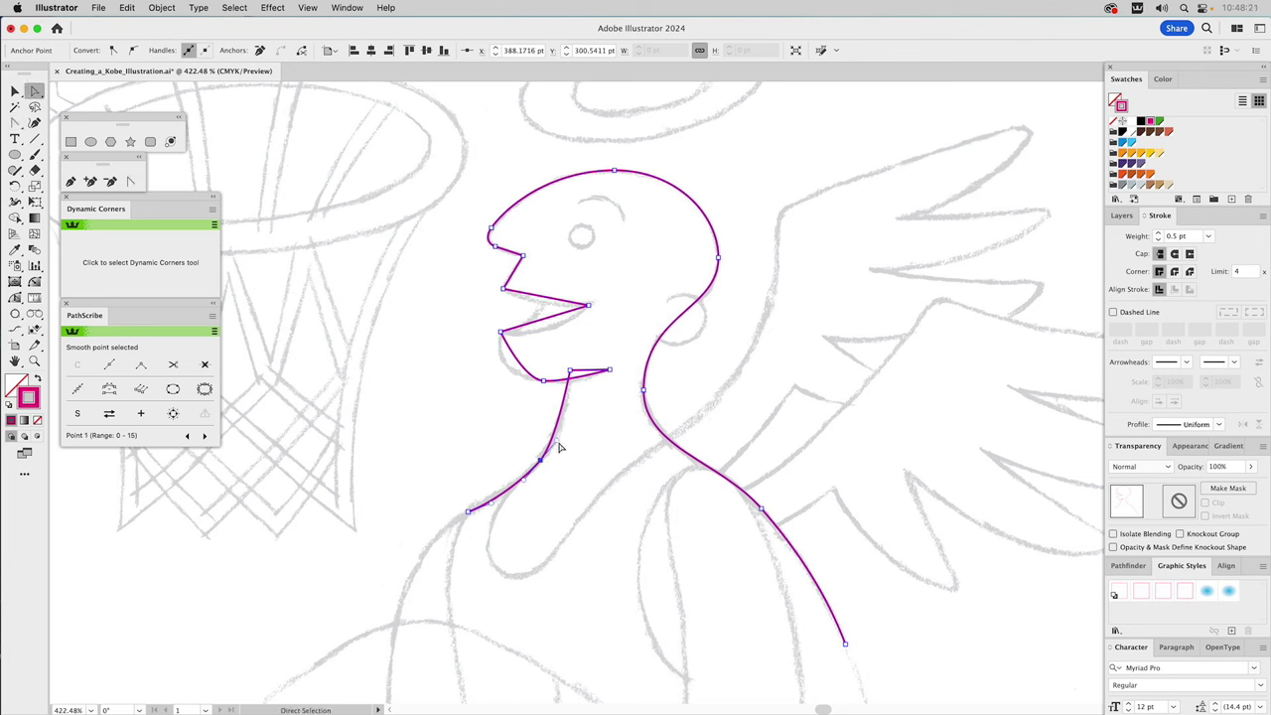
left_click_drag(558, 445, 571, 427)
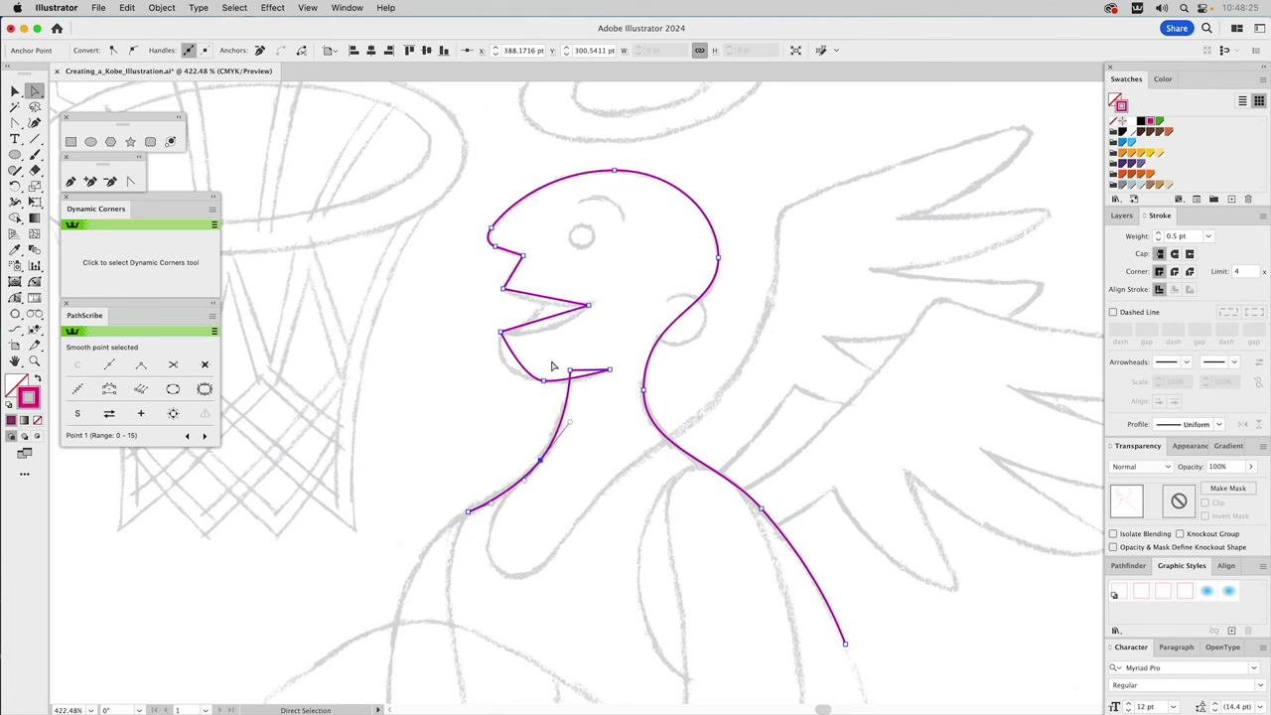
Bend the segment between lower lip and chin outward with the Anchor Point tool, and lengthen the chin's handle along the jaw.
left_click(543, 380)
left_click(501, 334)
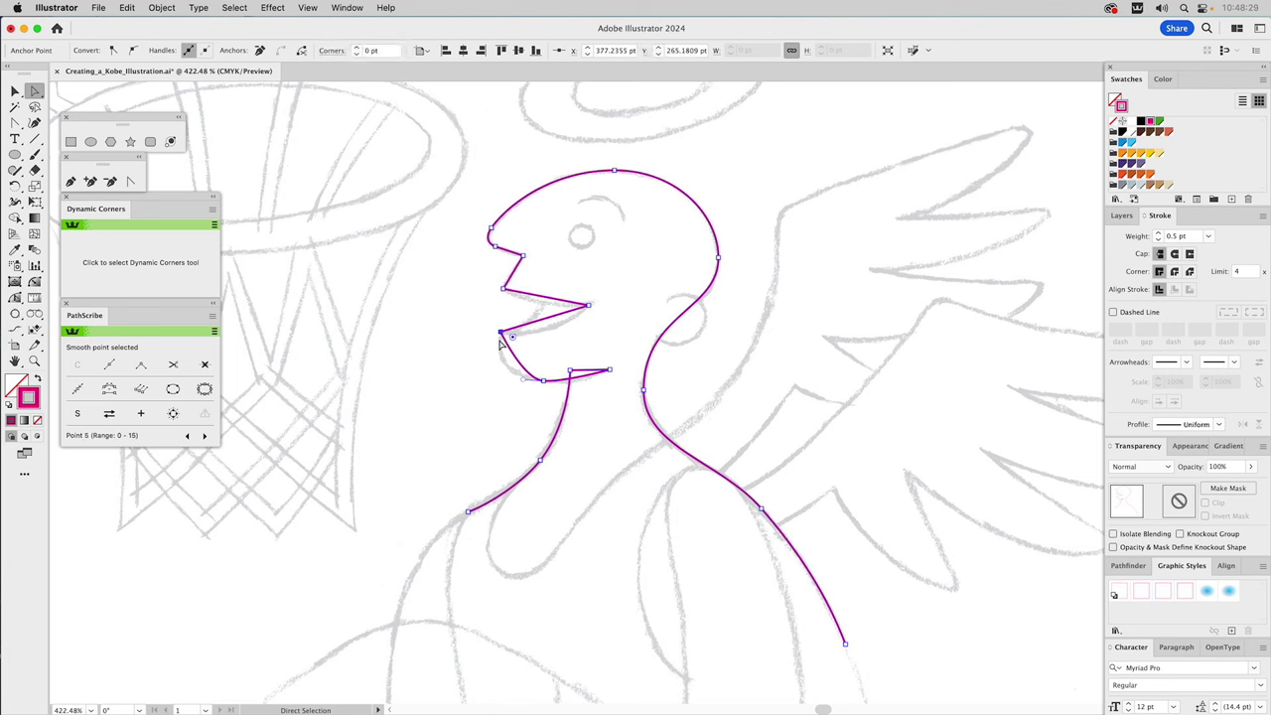
left_click(134, 183)
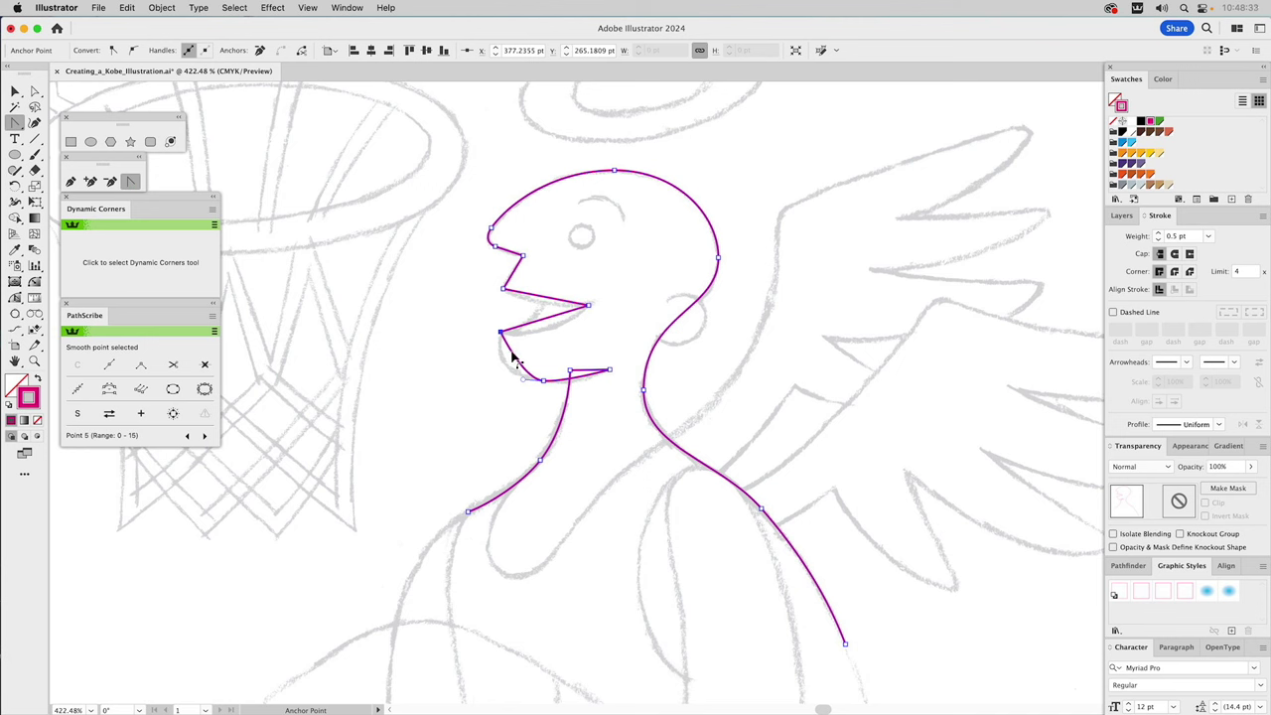
left_click_drag(510, 357, 494, 360)
key("a")
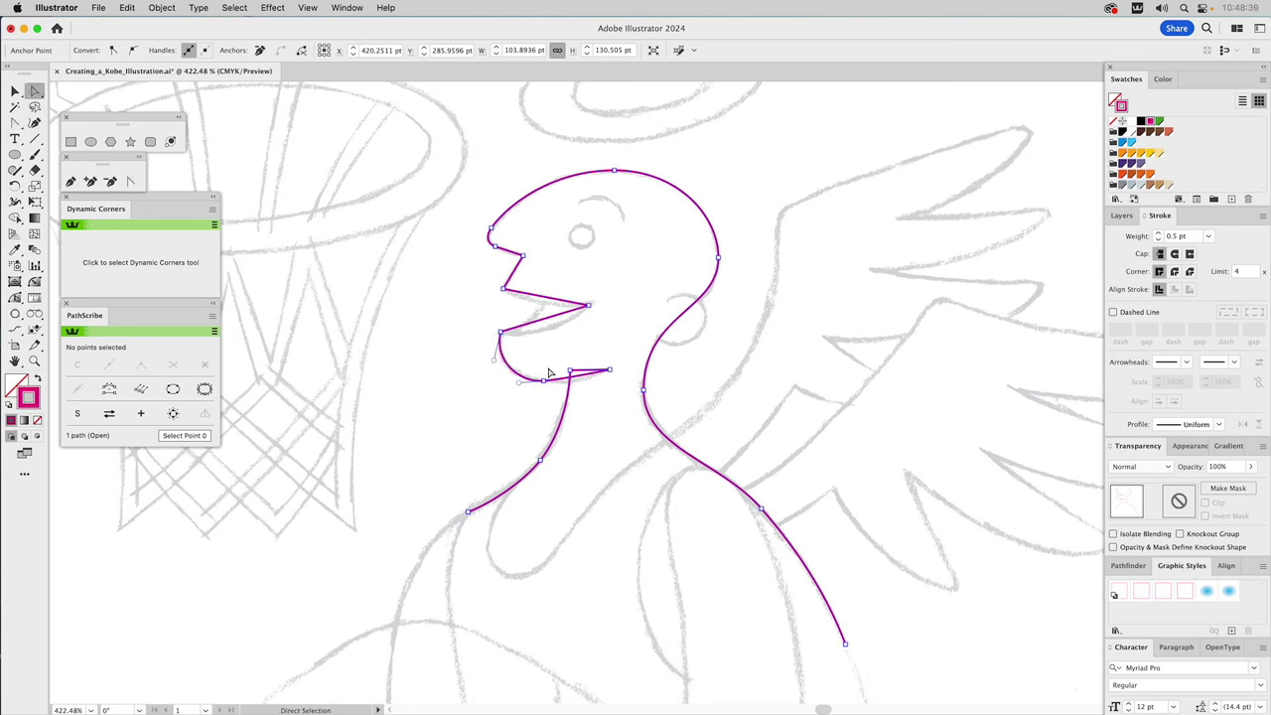
left_click(544, 380)
left_click_drag(571, 388, 584, 390)
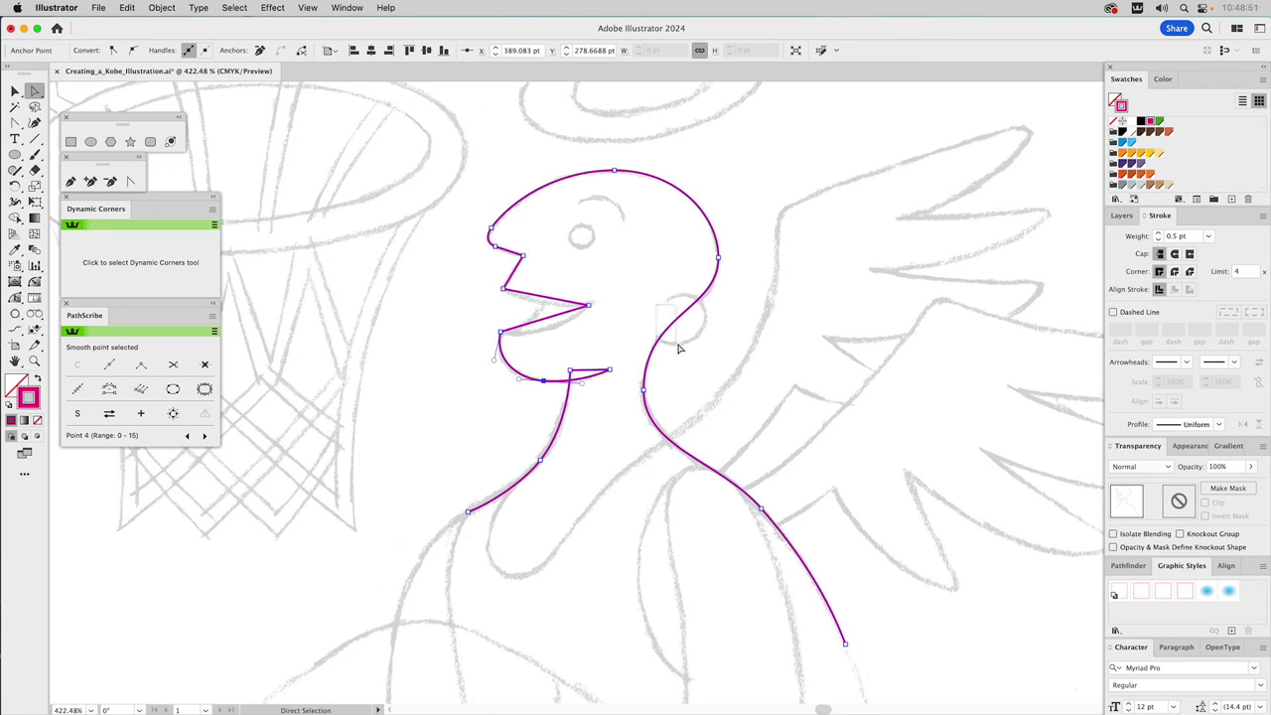
Refine the curve from the skull to the shoulder by moving the nape anchor slightly up and adjusting the surrounding handles.
left_click(707, 313)
left_click_drag(720, 314, 642, 321)
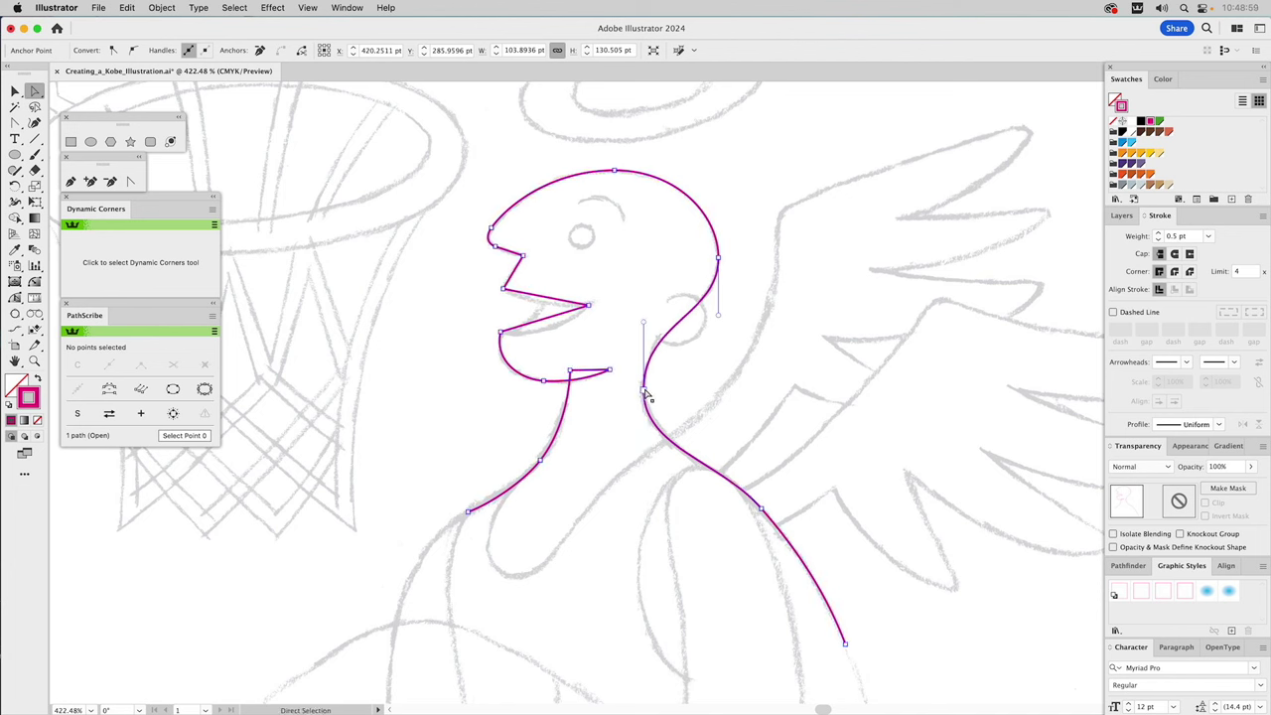
left_click(644, 391)
left_click_drag(645, 395, 643, 388)
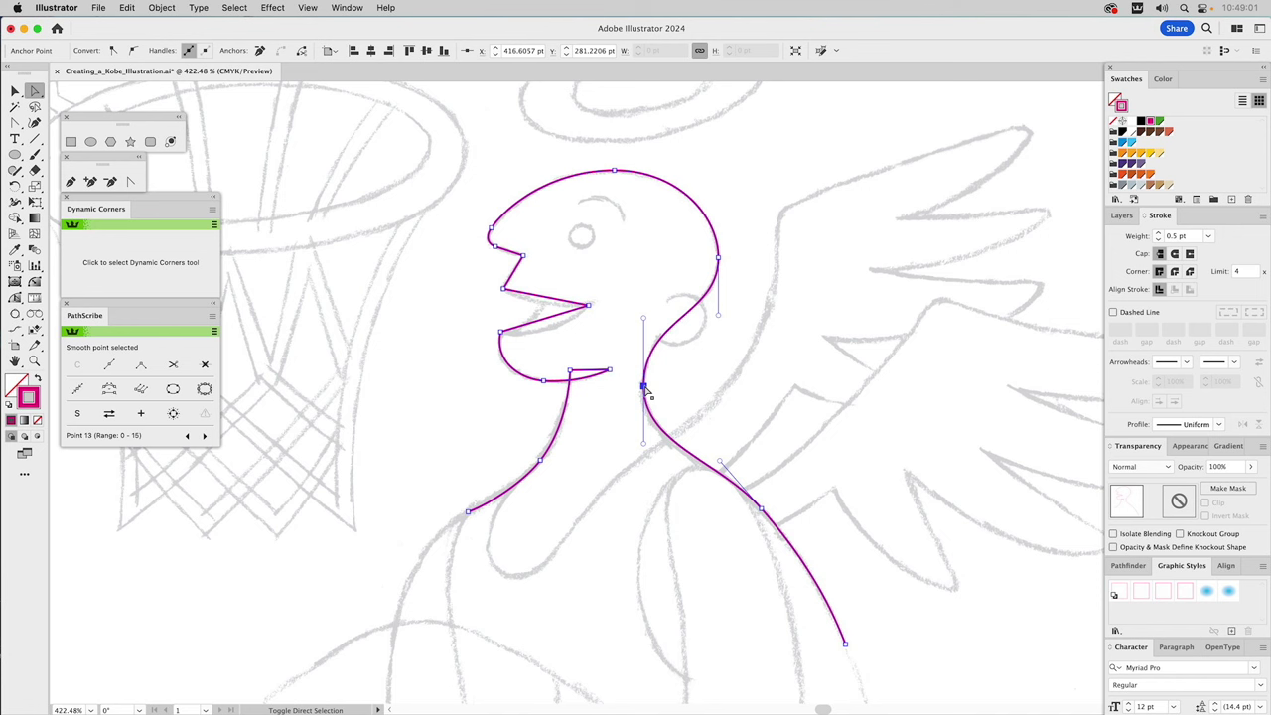
left_click_drag(643, 447, 643, 449)
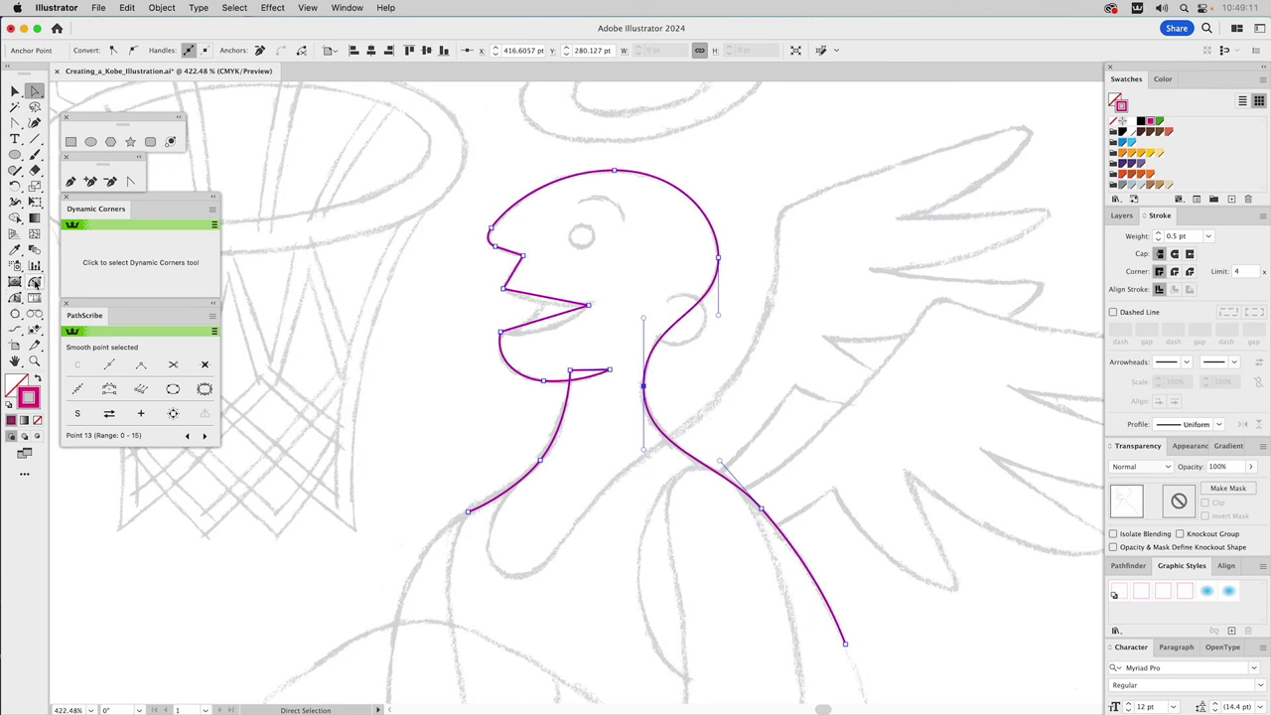
Curve the upper and lower edges of the open mouth to the sketch with the Anchor Point tool.
left_click(135, 186)
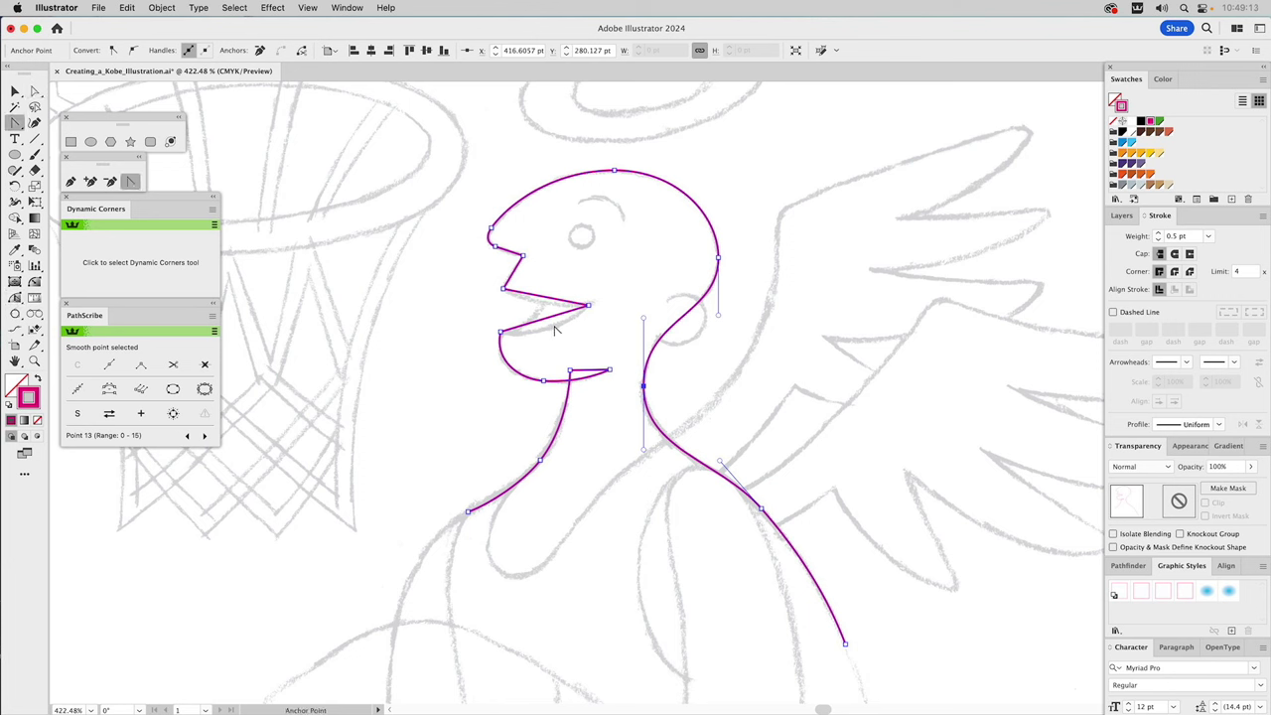
left_click_drag(549, 323, 545, 302)
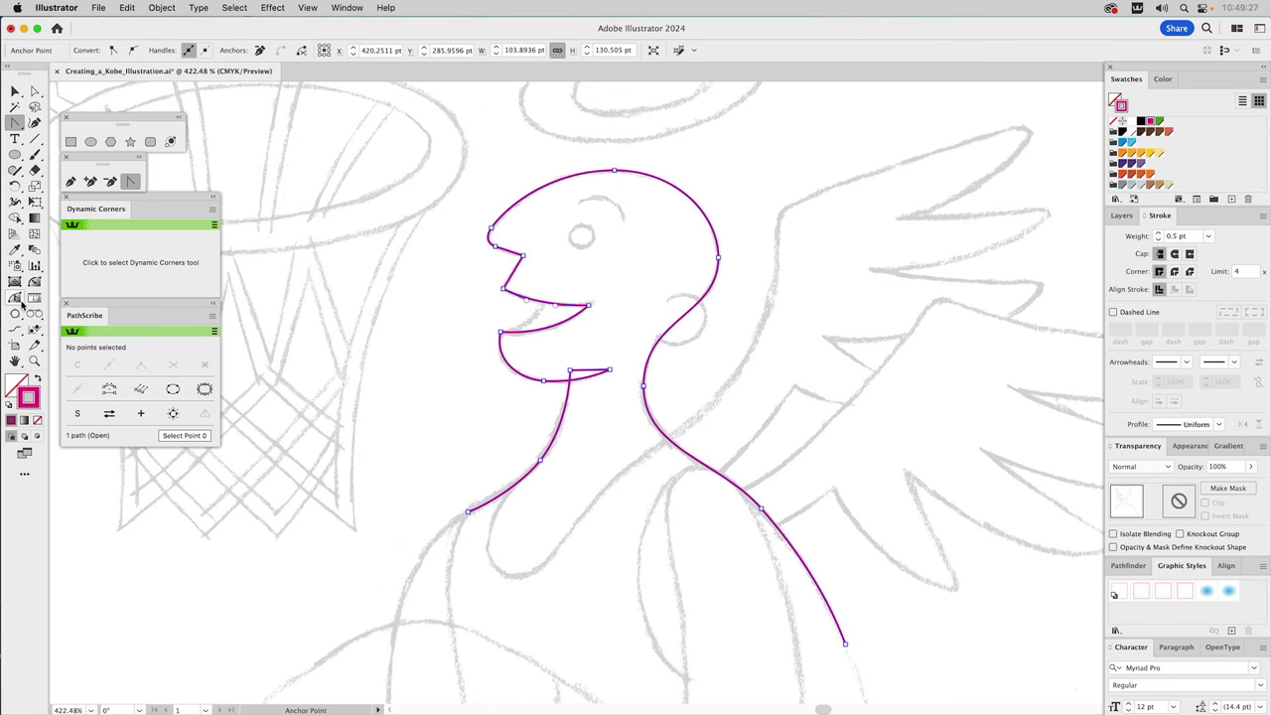
Deselect the path and review the PathScribe tool preferences, closing them without changes.
left_click(33, 364)
left_click_drag(403, 181, 676, 452)
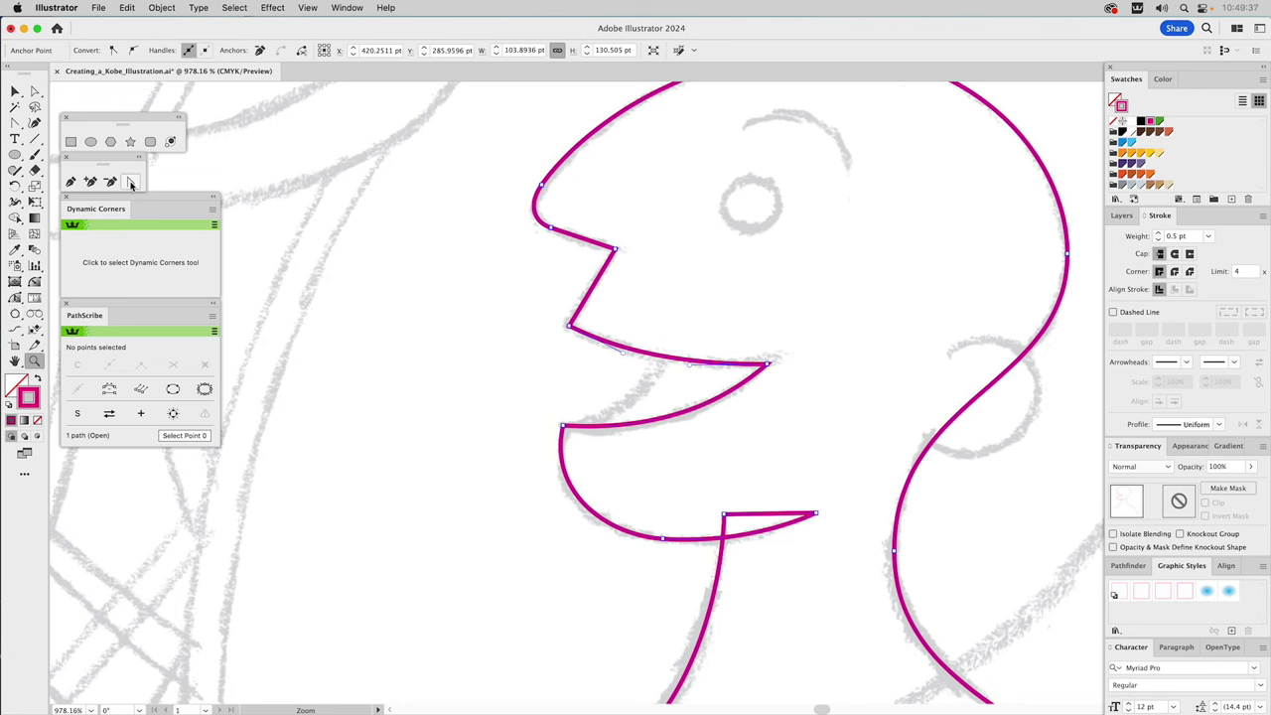
left_click(331, 227)
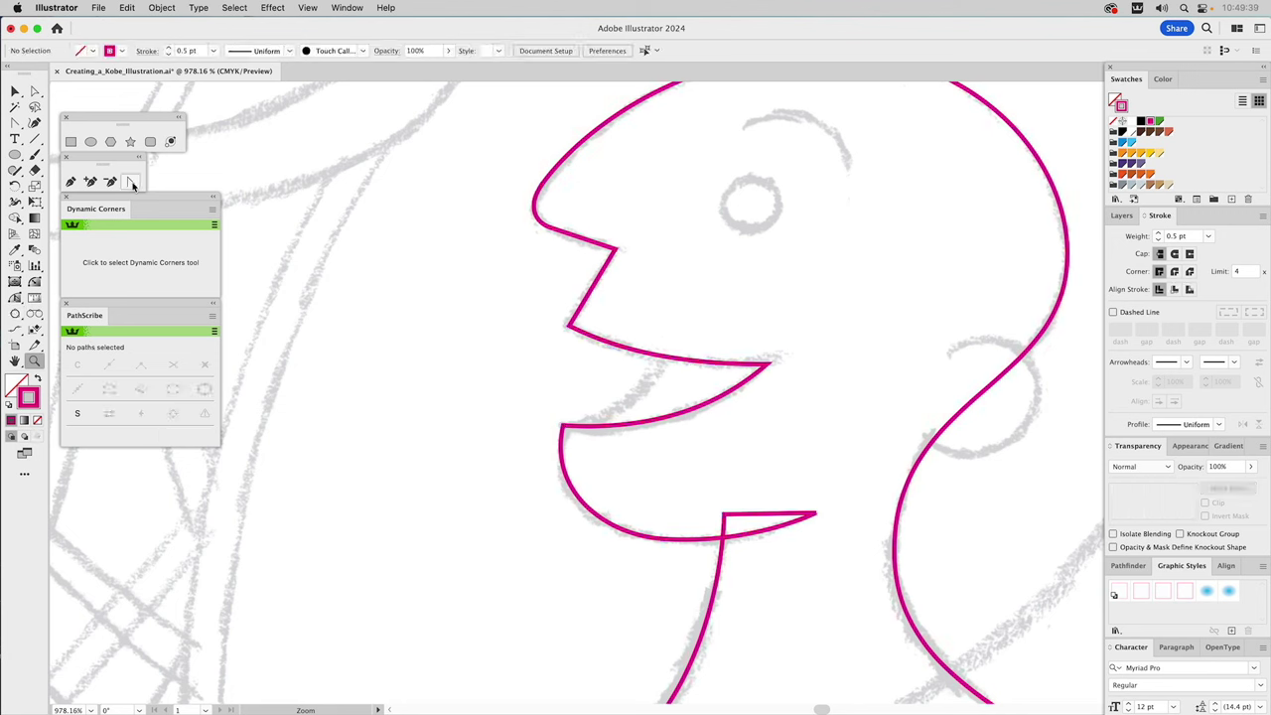
left_click(132, 183)
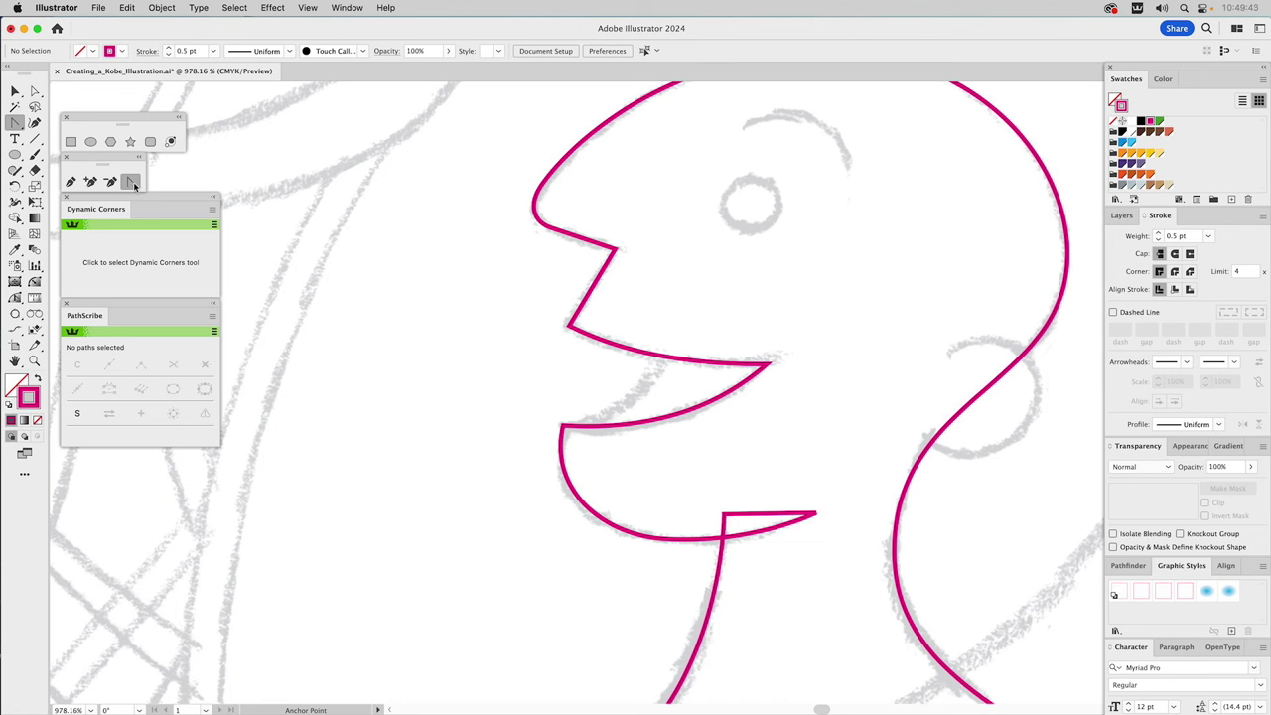
double_click(15, 298)
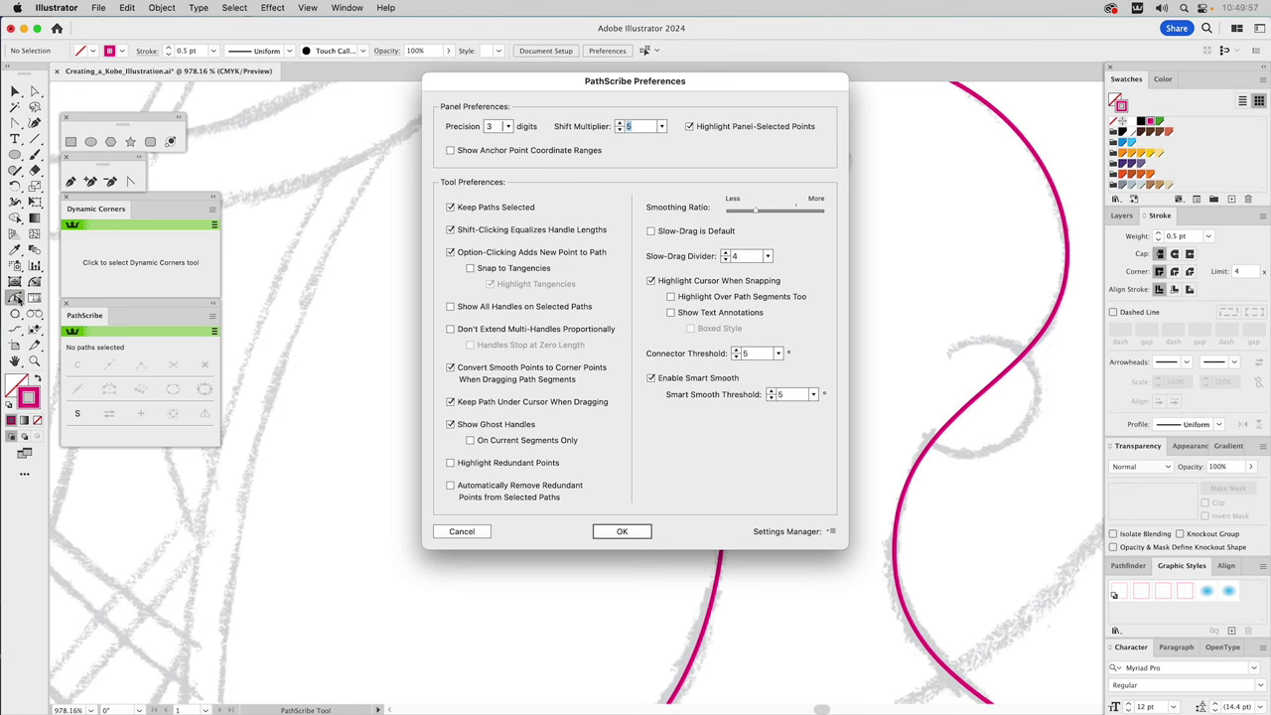
left_click(463, 532)
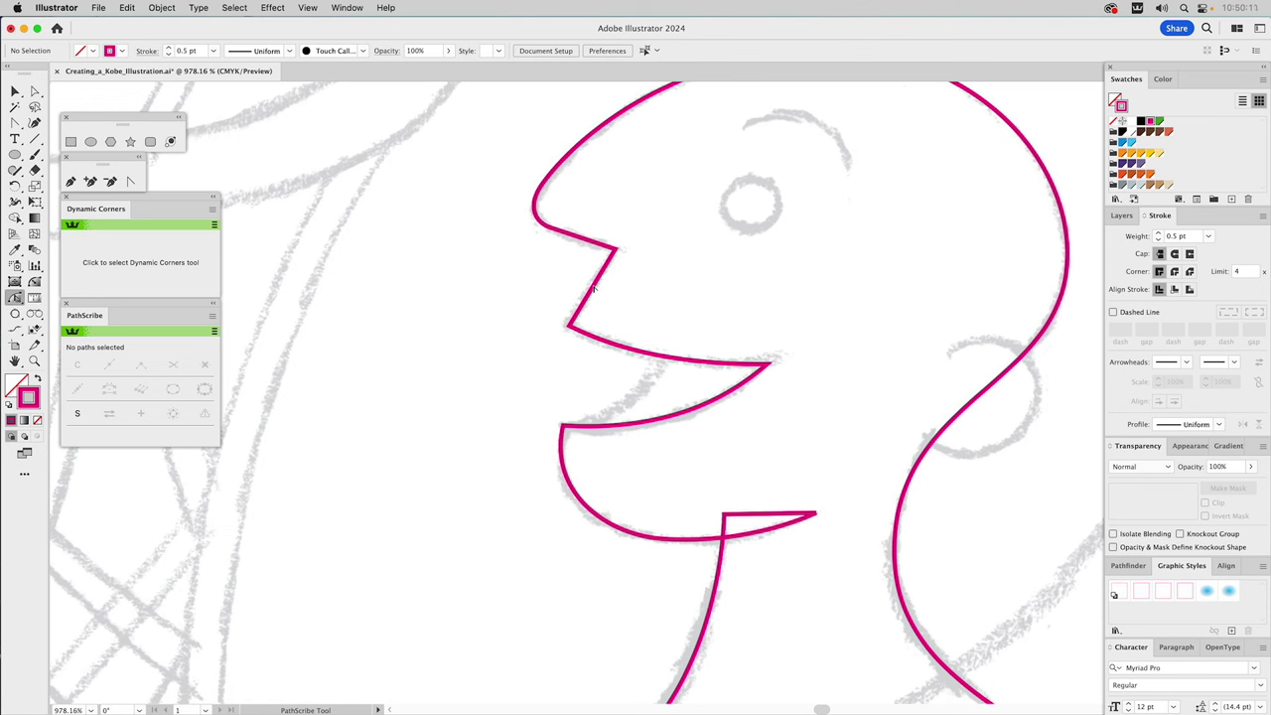
Curve the underside of the nose slightly by pulling the ghost handles of its straight segment with the PathScribe tool.
left_click(594, 288)
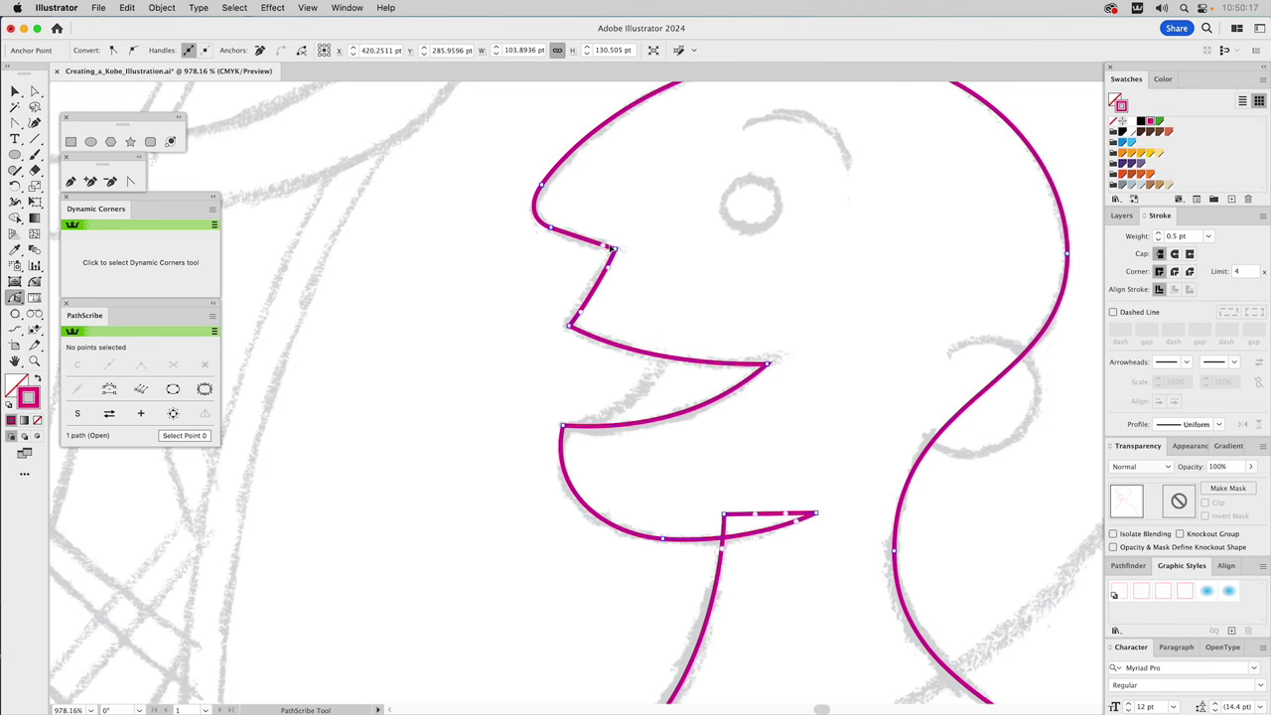
left_click(606, 247)
left_click(589, 246)
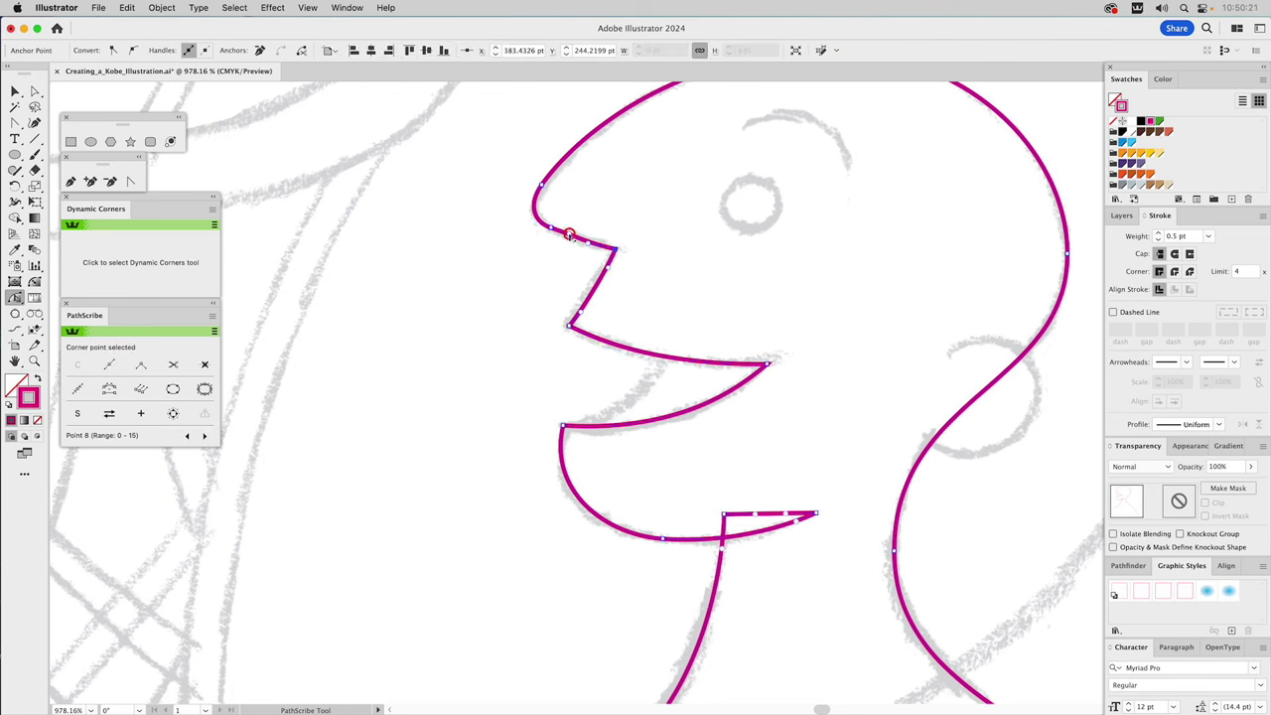
left_click(573, 241)
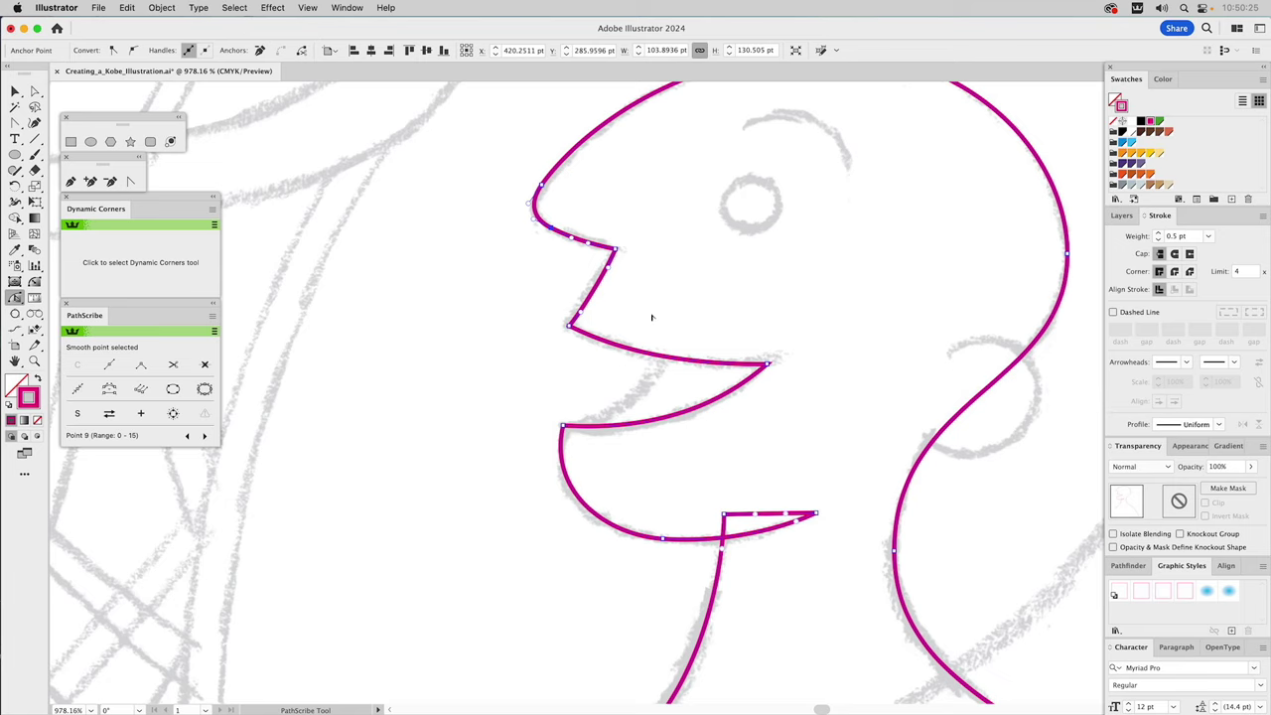
mouse_move(690, 279)
left_mouse_down()
mouse_move(624, 368)
mouse_move(641, 209)
mouse_move(645, 235)
left_mouse_up()
left_click_drag(649, 353, 664, 287)
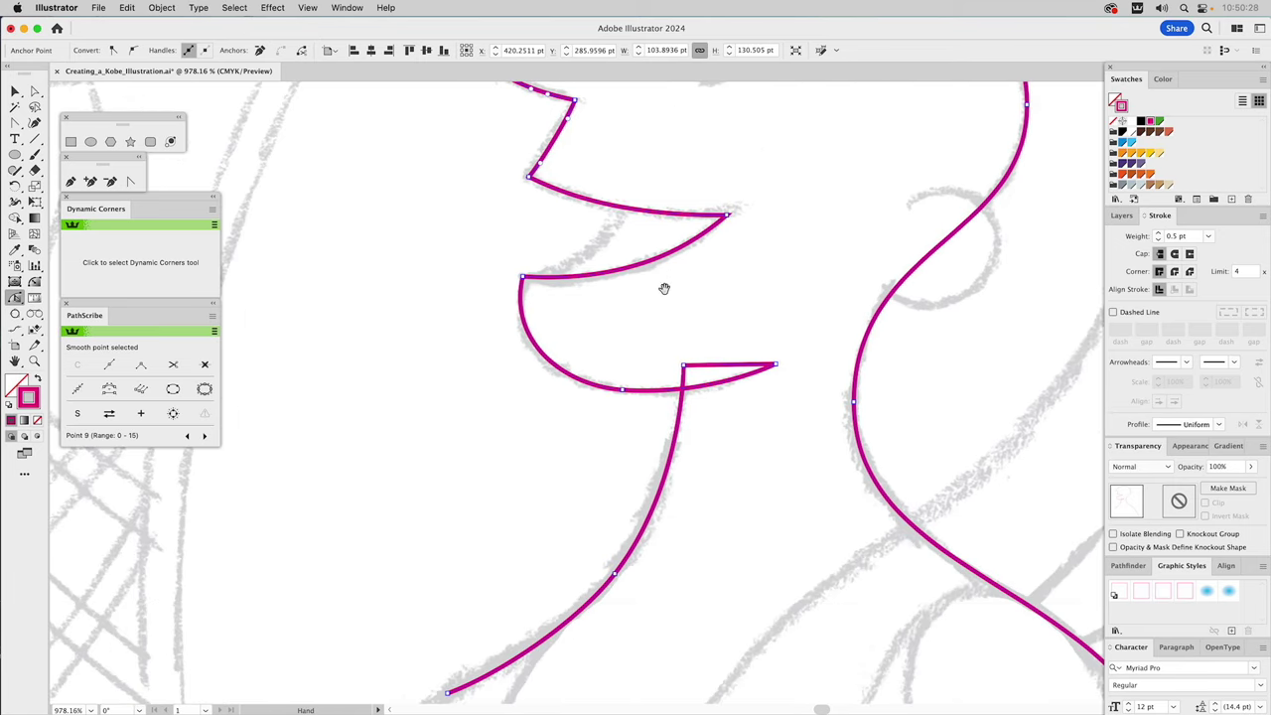
Slide the anchor at the bottom of the chin slightly toward the neck along its curve with the Reposition Point tool.
left_click(624, 388)
left_click(14, 298)
left_click_drag(15, 298, 56, 350)
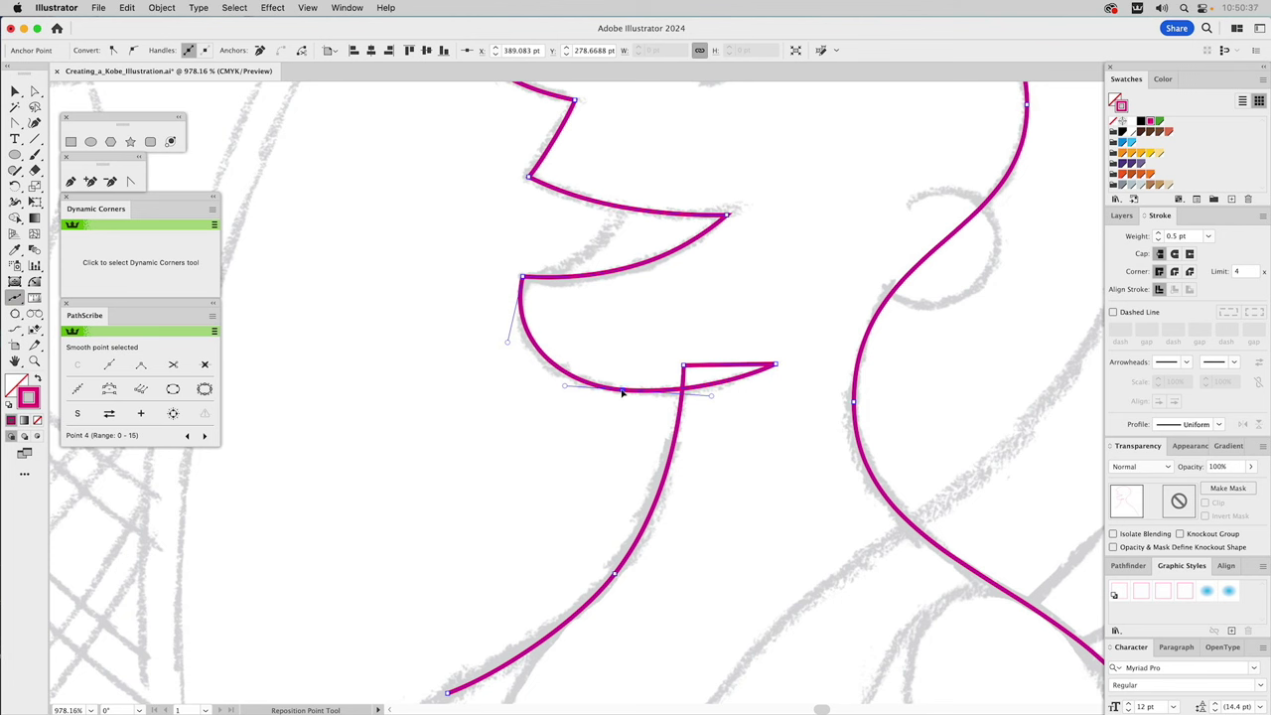
left_click_drag(15, 300, 58, 345)
left_click_drag(623, 393, 648, 393)
Switch back to the PathScribe tool and deselect the head contour path.
left_click(35, 361)
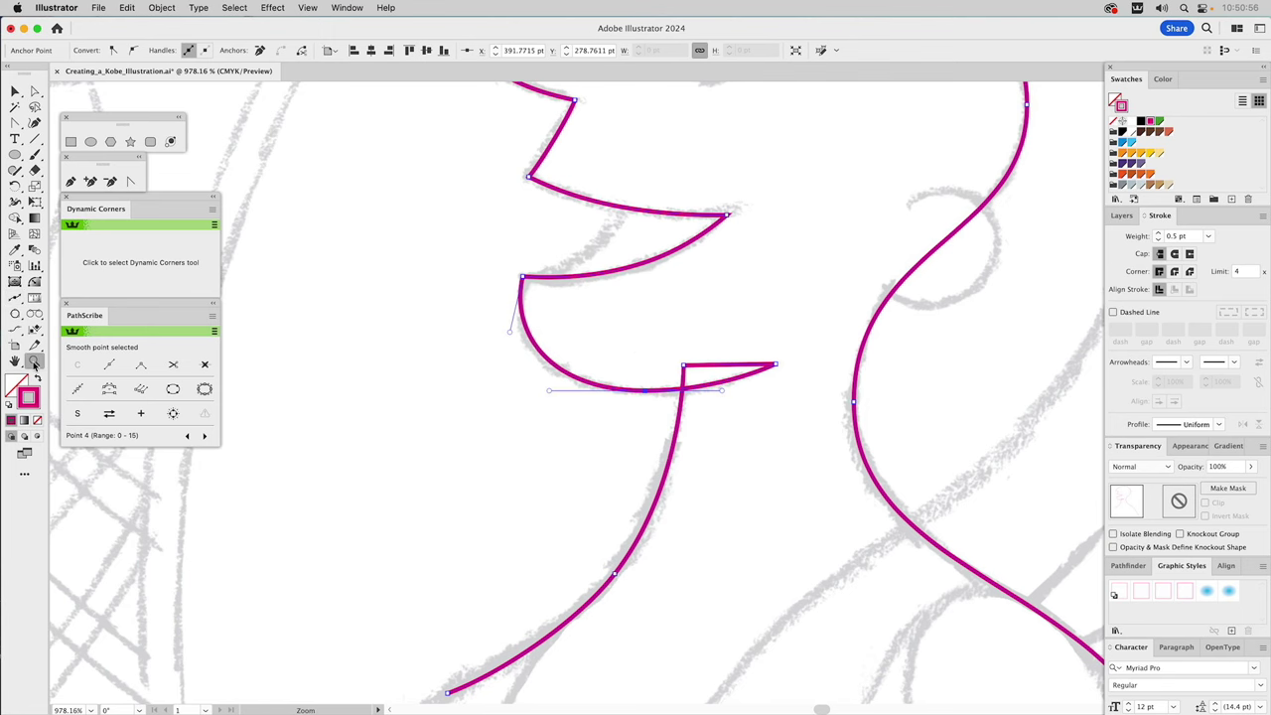
left_click(726, 417, "alt")
left_click(695, 406, "alt")
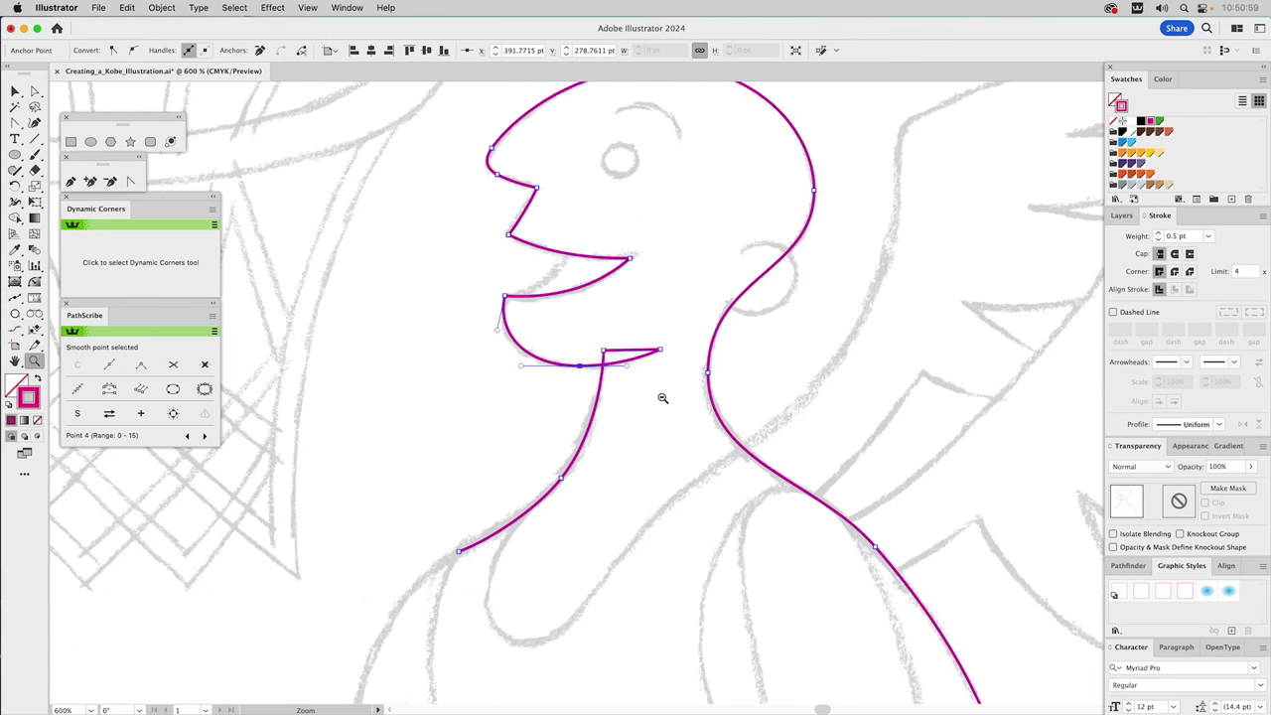
left_click(15, 298)
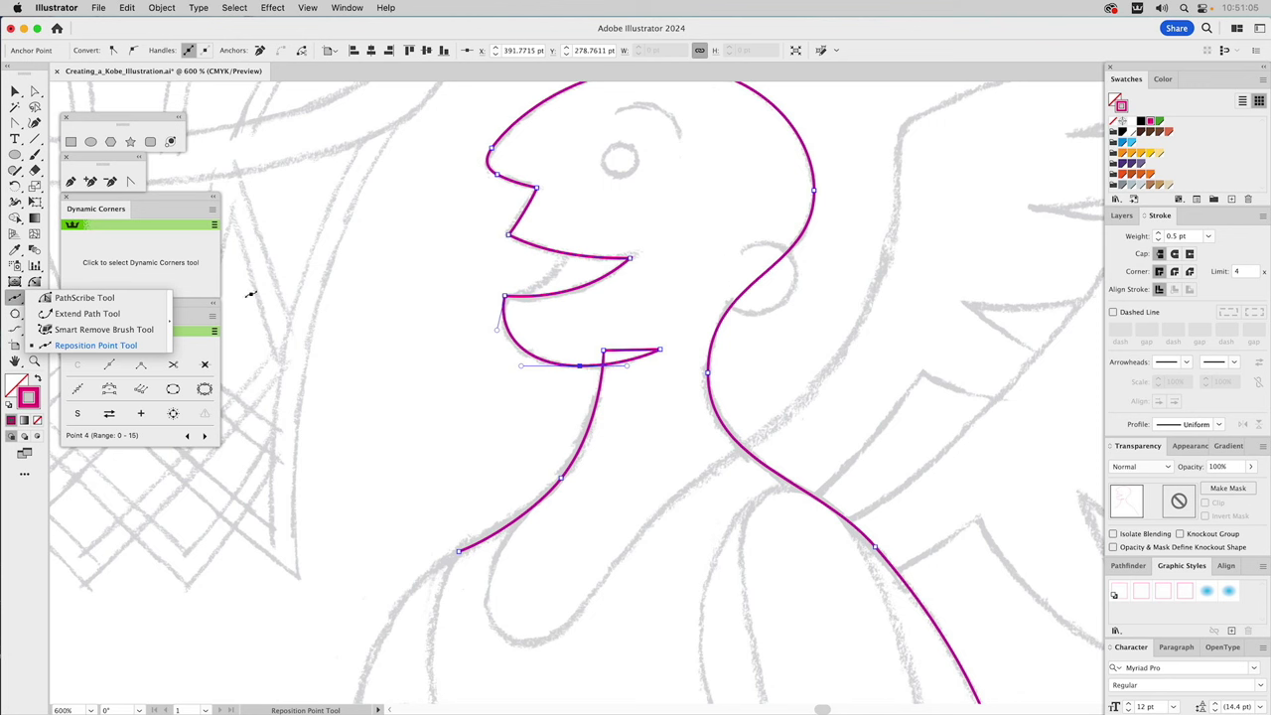
left_click(16, 303)
left_click(16, 304)
left_click(57, 300)
left_click(466, 345)
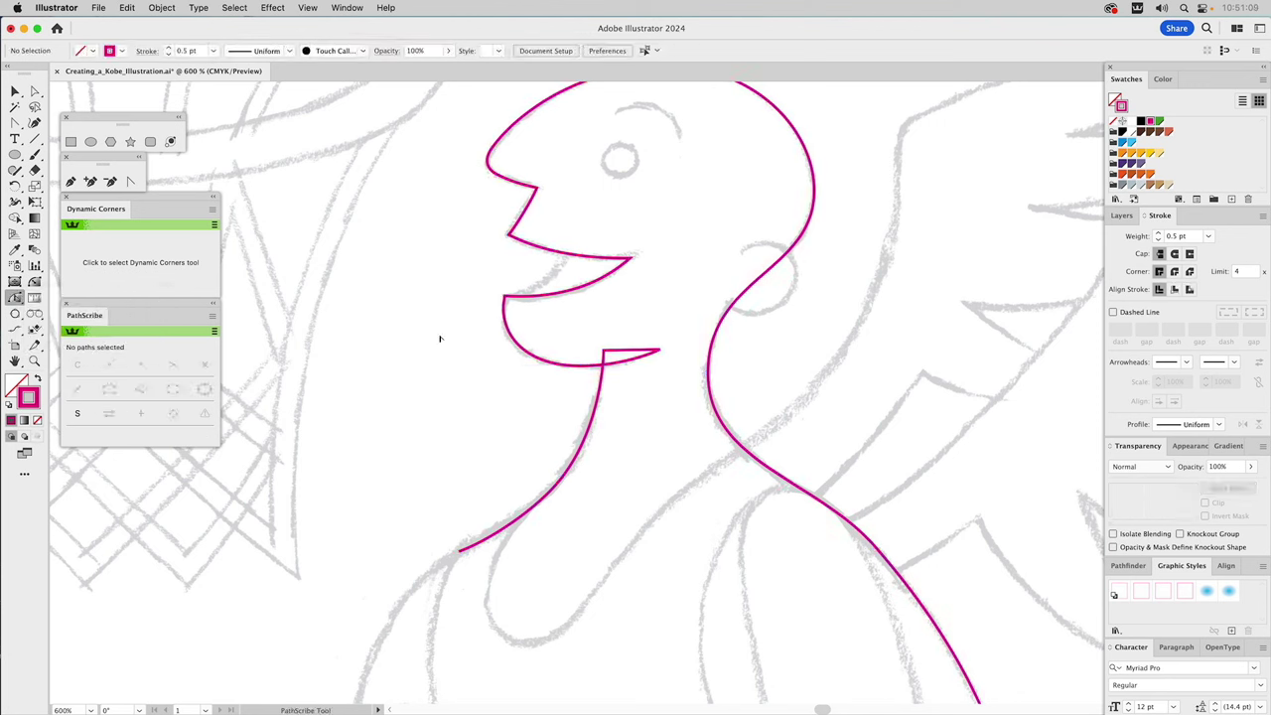
Close the head contour with the Pen tool by joining the front shoulder endpoint to the back shoulder endpoint with a straight segment.
left_click(35, 361)
left_click(569, 365, "alt")
left_click(768, 396, "alt")
left_click_drag(693, 402, 664, 394)
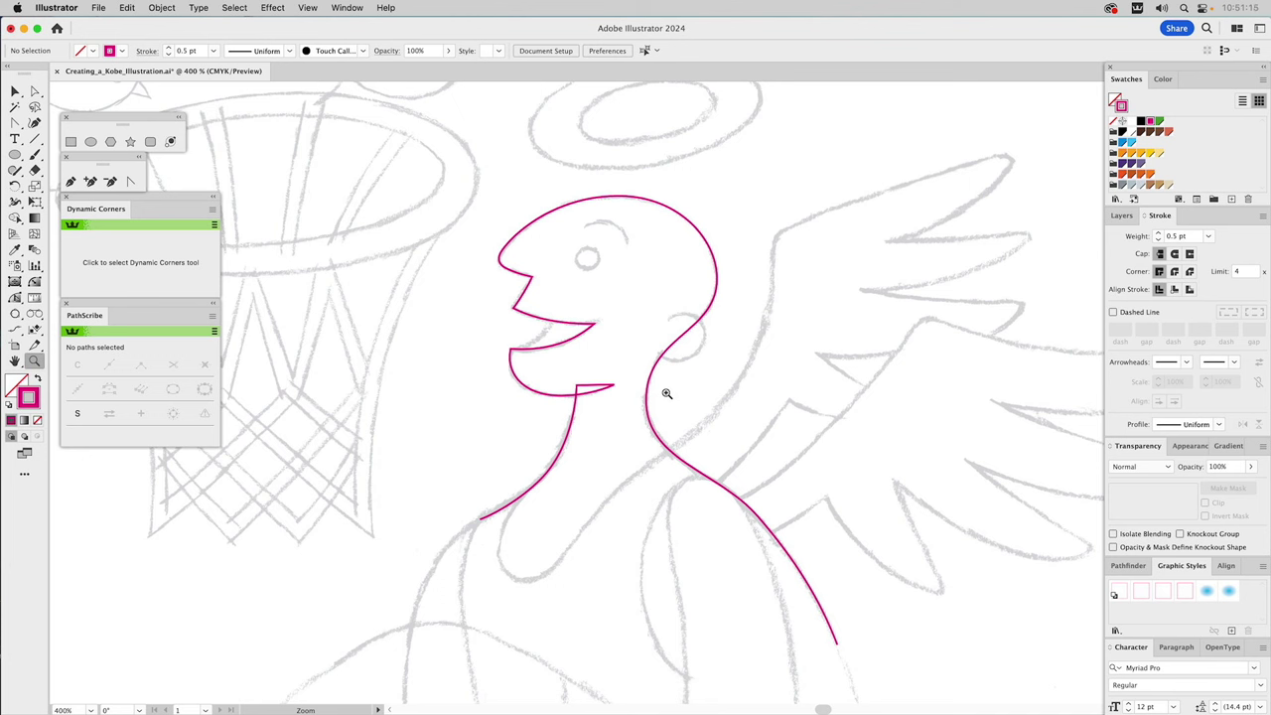
key("a")
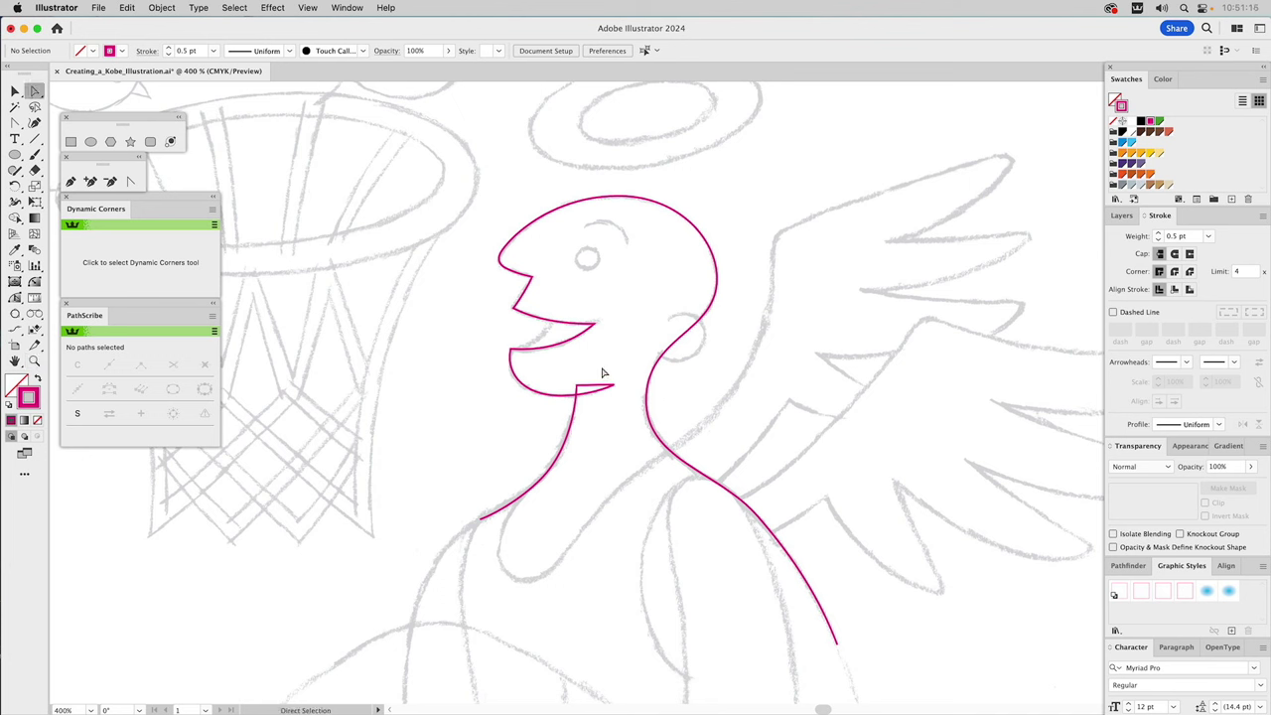
left_click(72, 182)
left_click(480, 519)
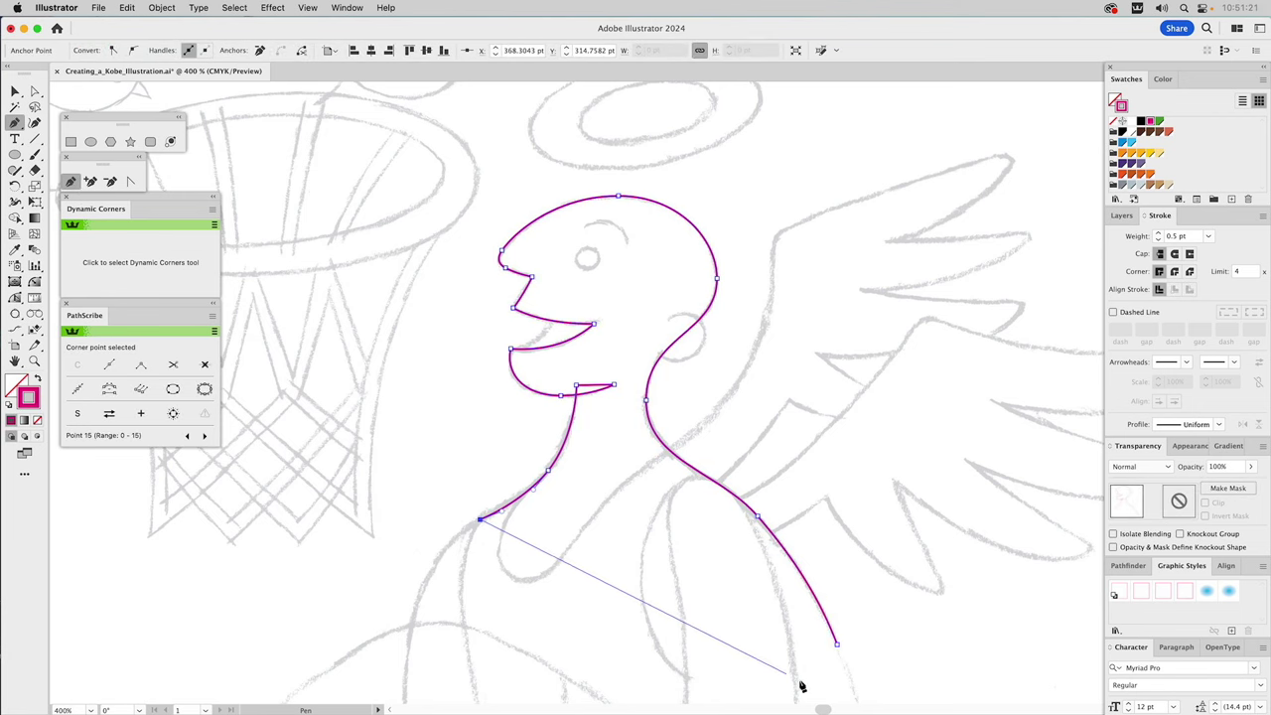
left_click(838, 644)
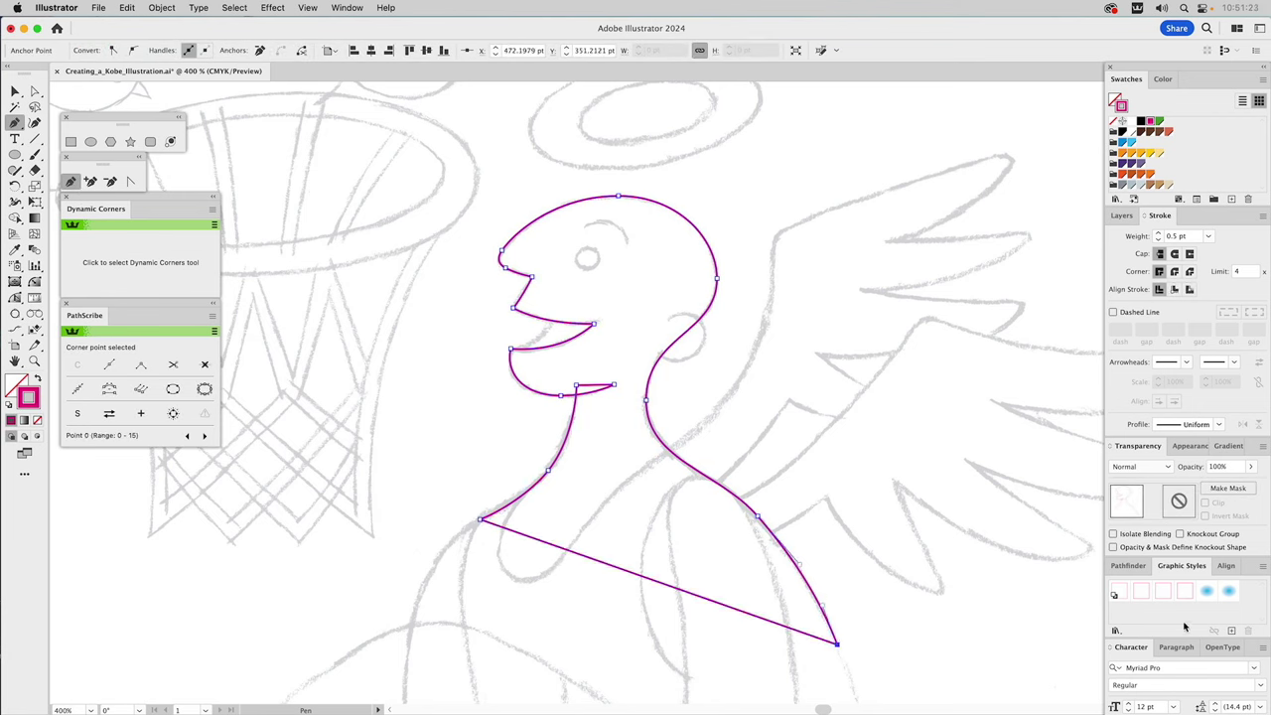
Apply Pathfinder Unite to the closed head contour to remove the overlapping triangle at the jaw, and deselect it.
left_click(1132, 566)
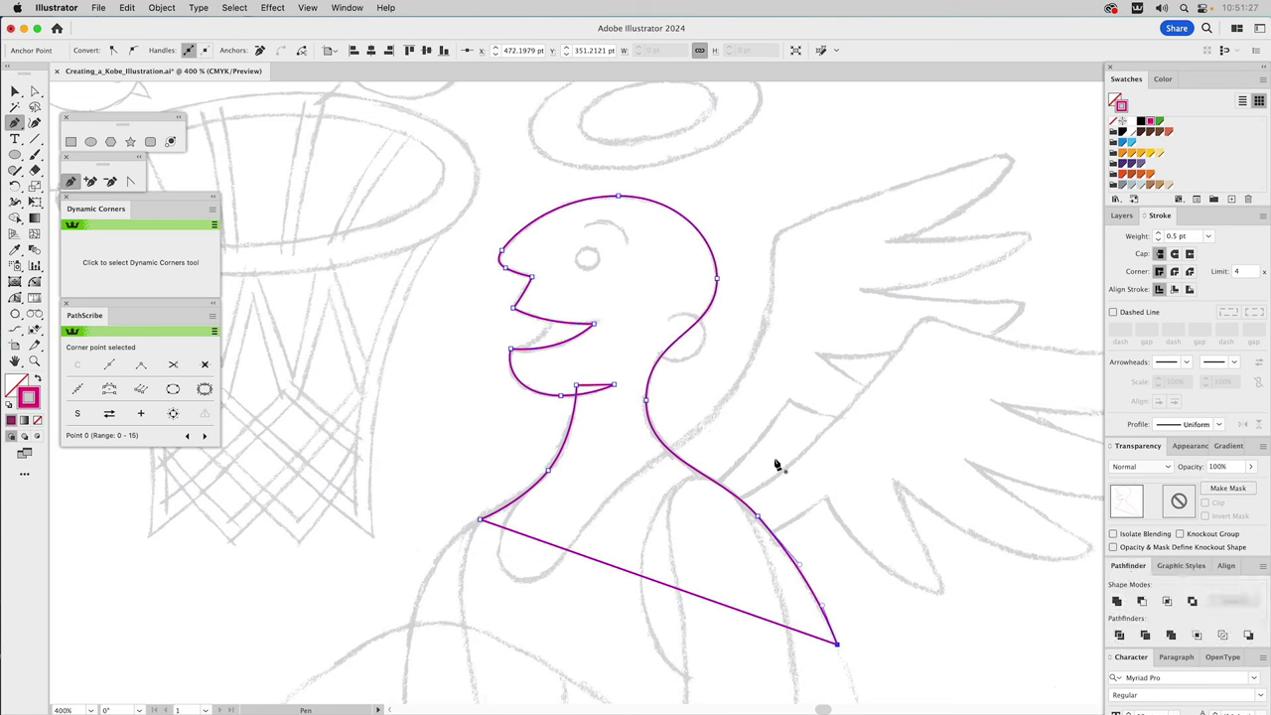
left_click(1117, 601)
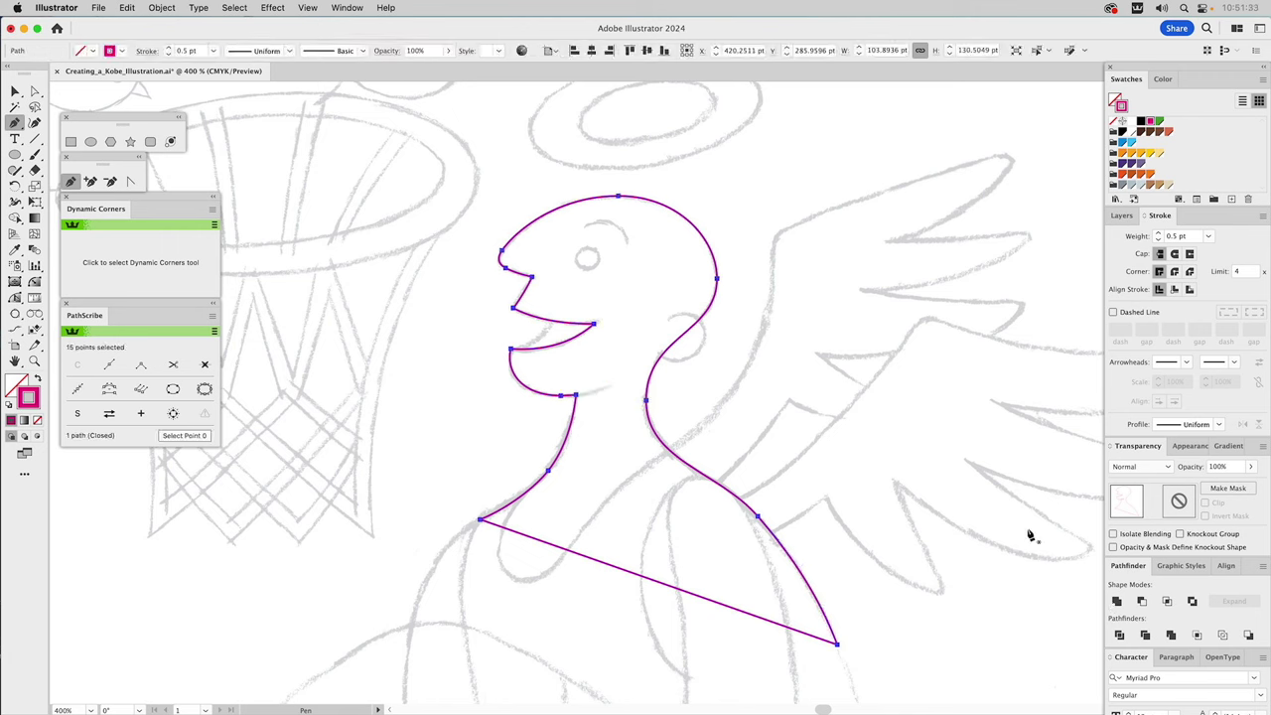
key("v")
left_click(752, 425)
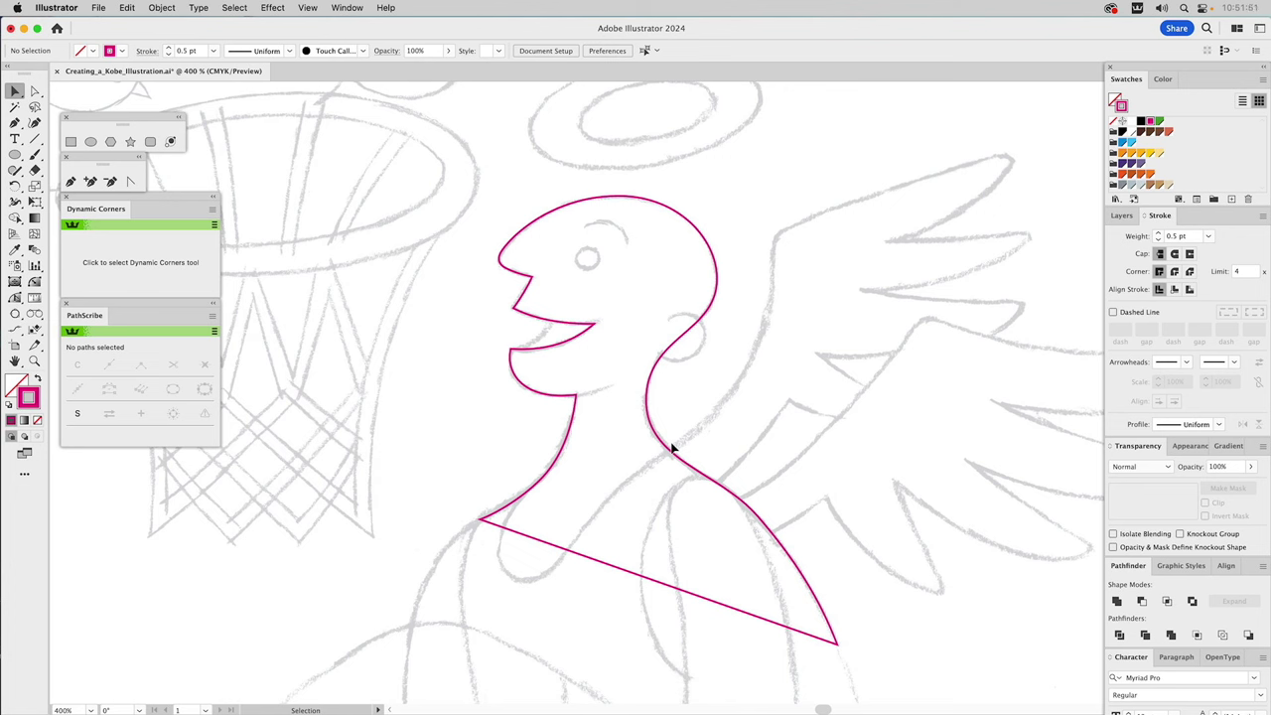
Compare selecting only the skull segment of the head contour with selecting the entire path.
key("a")
left_click_drag(701, 187, 668, 260)
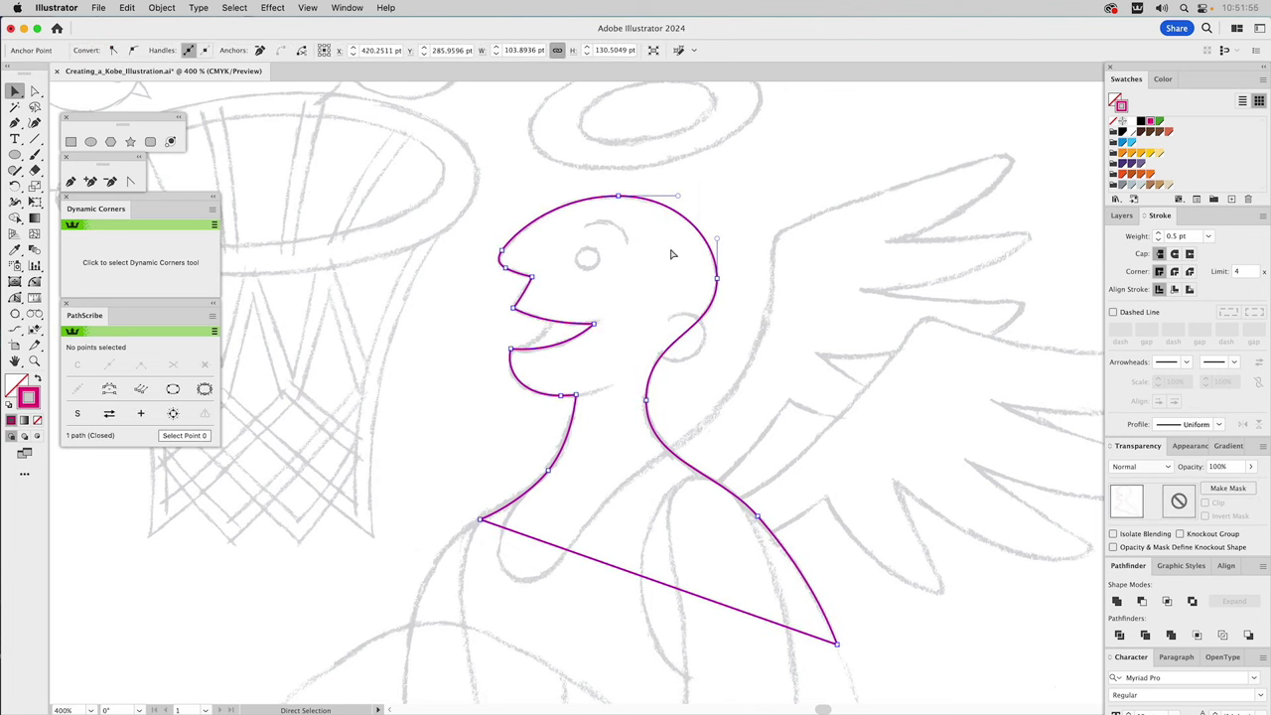
key("v")
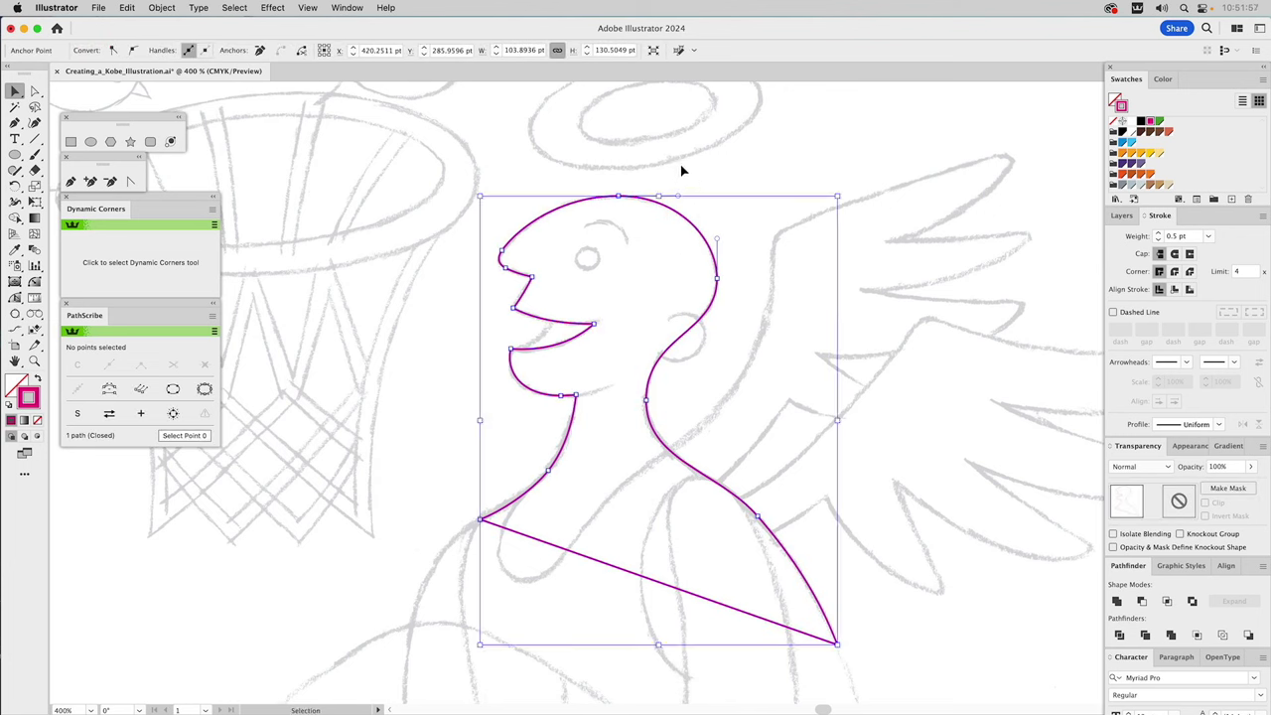
left_click(661, 197)
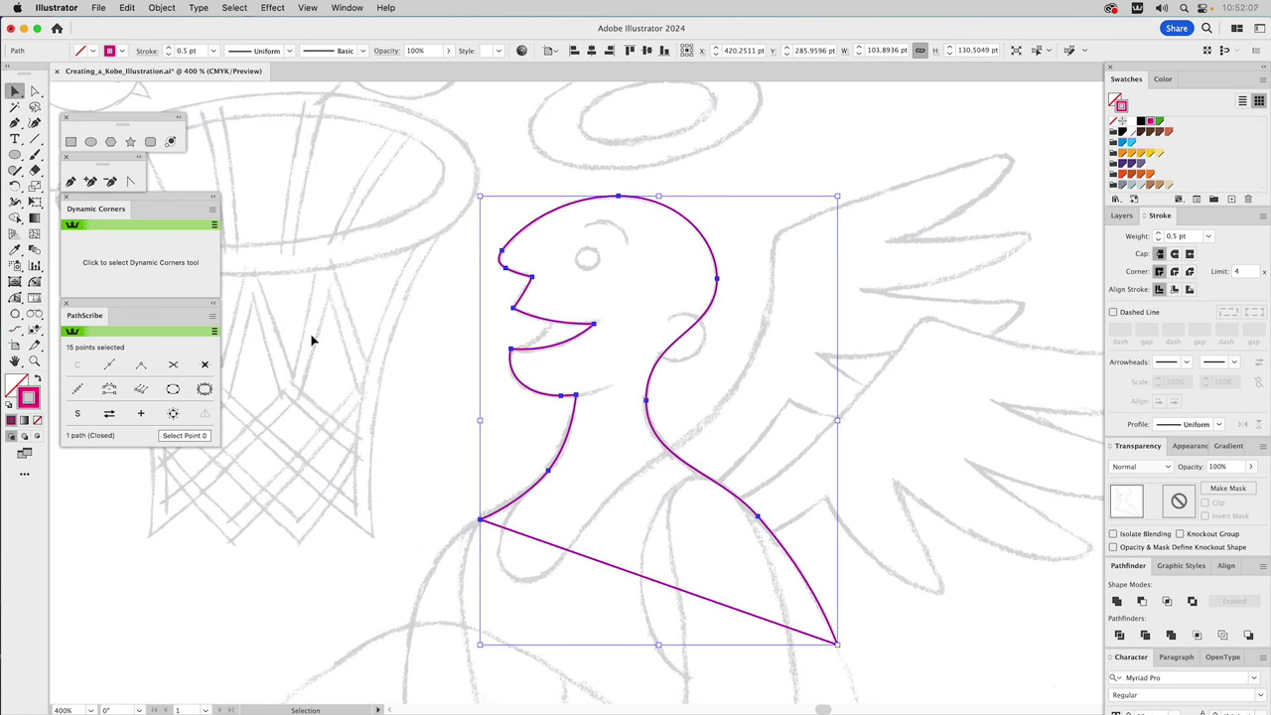
Hide the "Organic Bu..." layer and show the "Contour C..." layer above it.
scroll(362, 319, "down", 6)
left_click(1115, 214)
scroll(1130, 450, "down", 2)
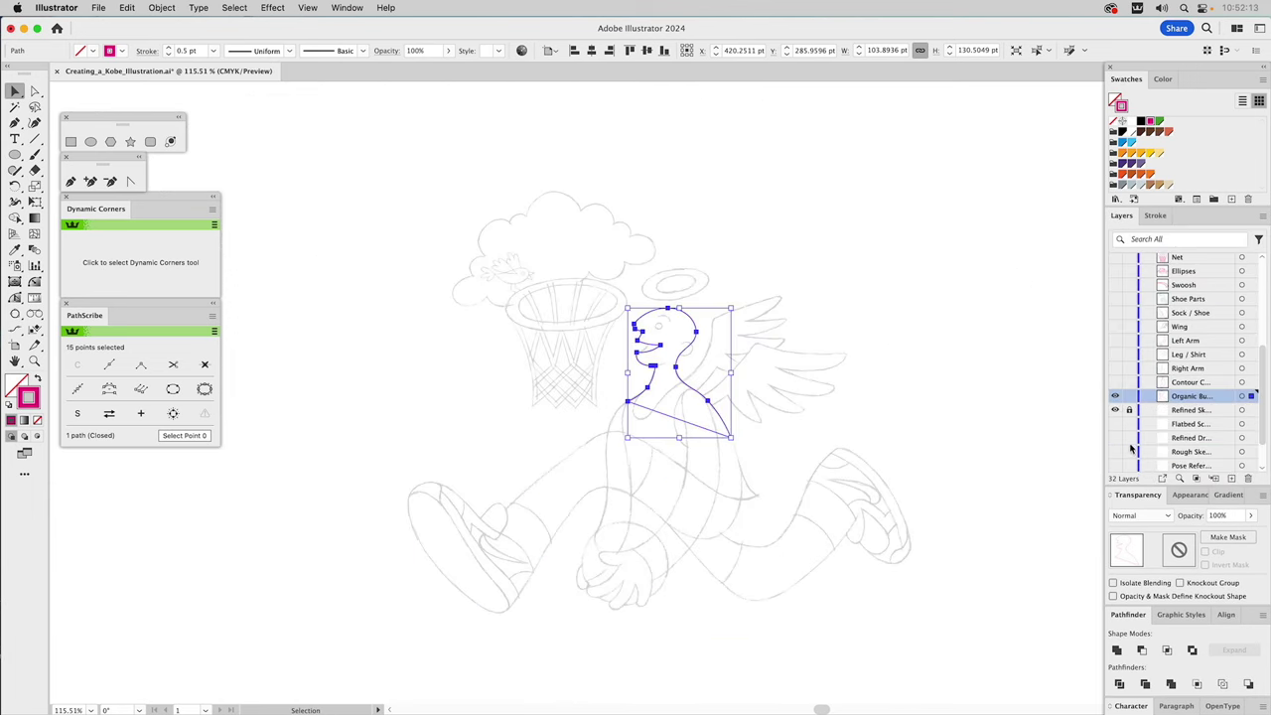
left_click(1115, 396)
left_click(1115, 384)
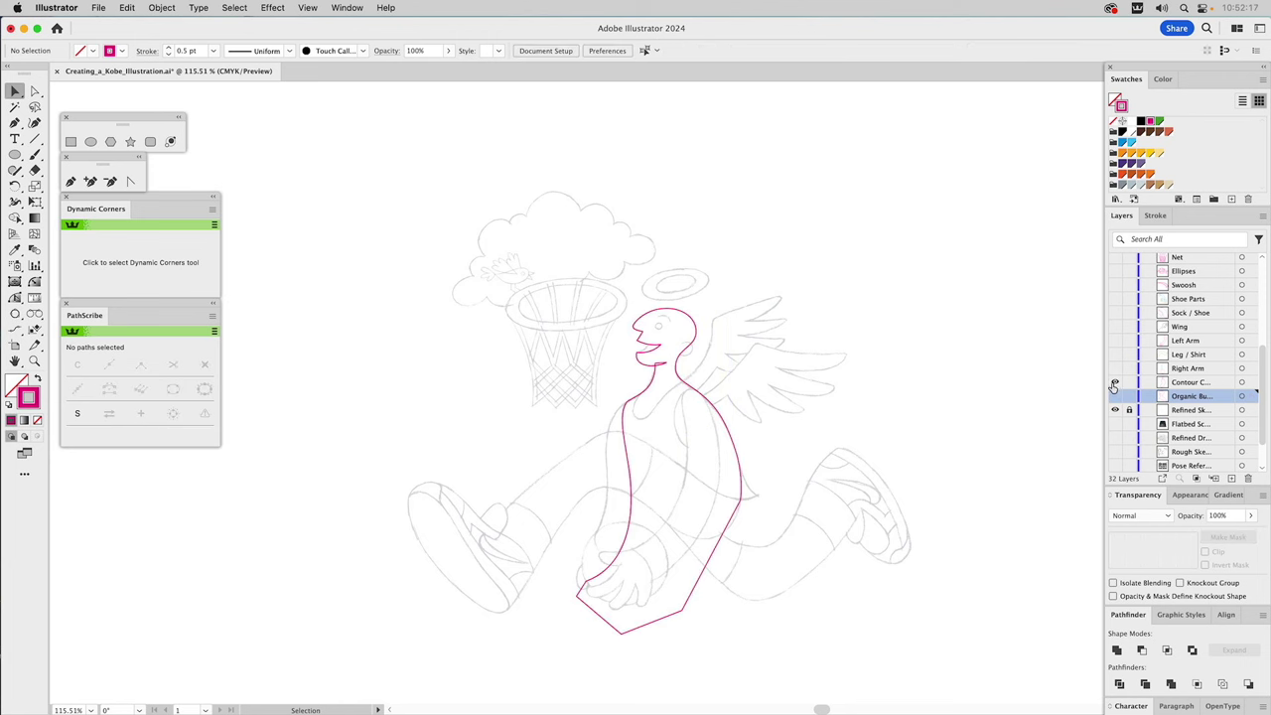
Apply Pathfinder Unite to the full head and body contour to clean up the crossing lines at the jaw, and deselect it.
key("z")
left_click_drag(496, 285, 833, 647)
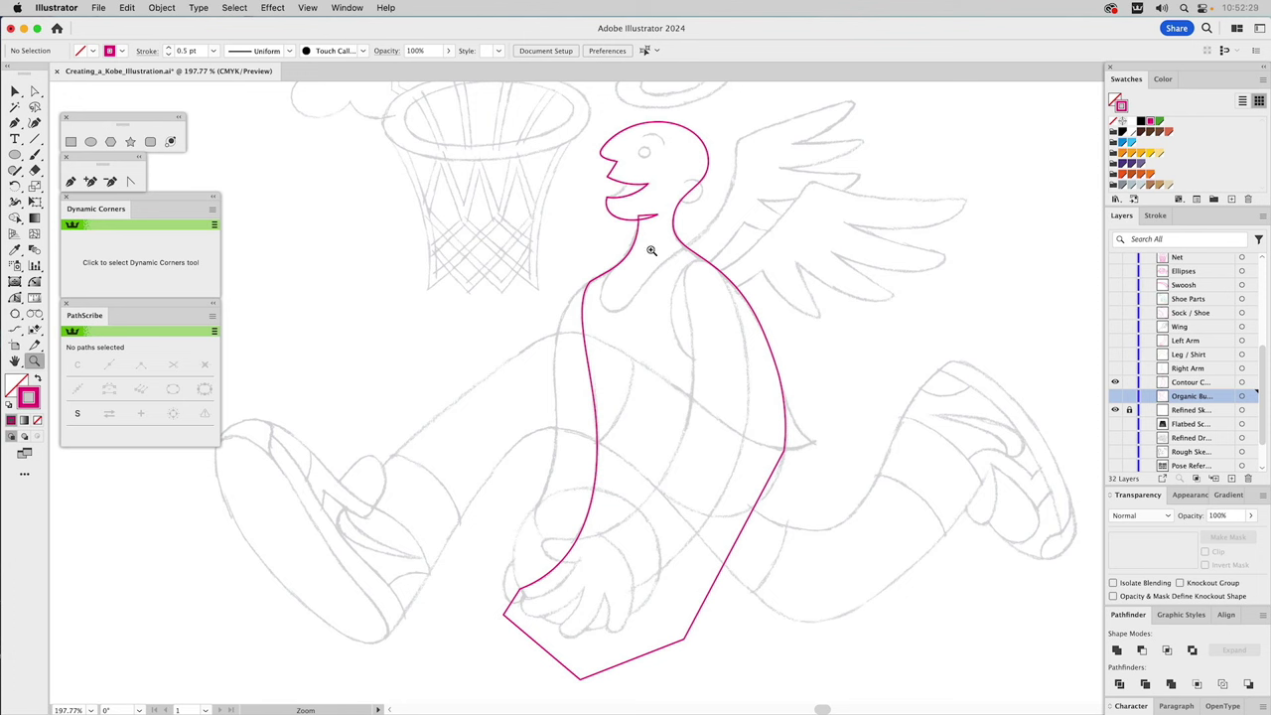
key("v")
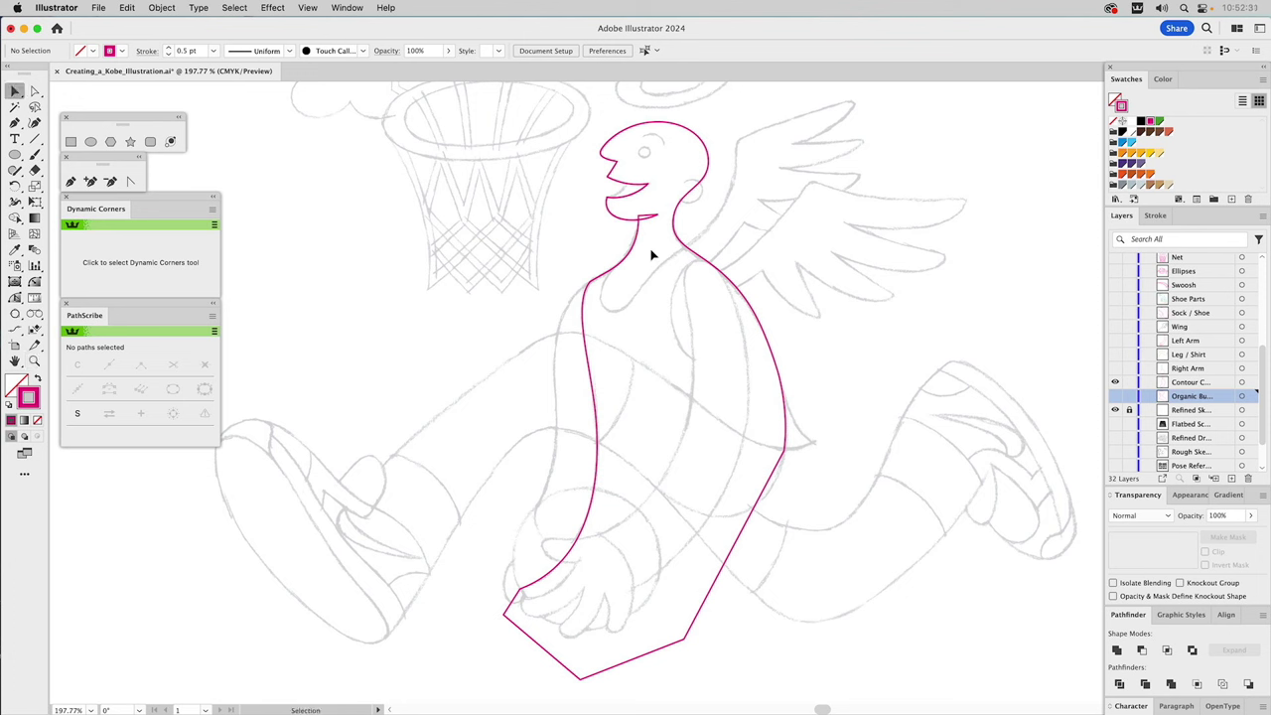
left_click(717, 264)
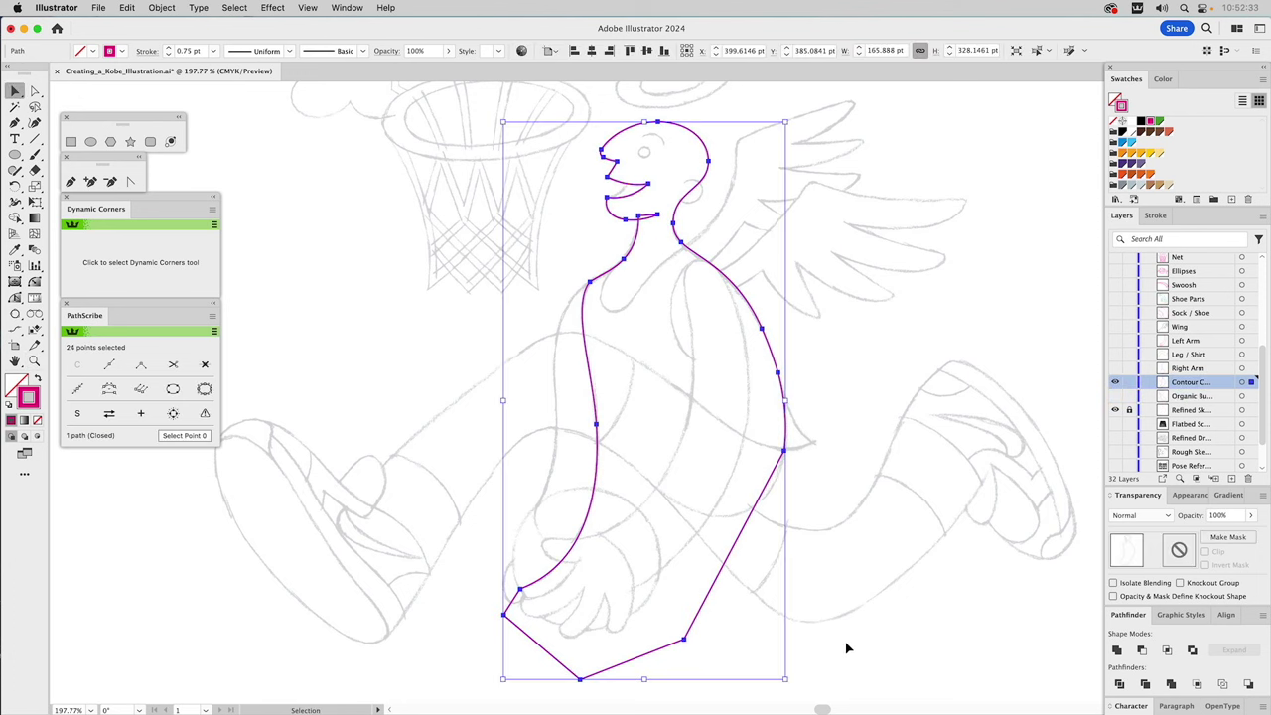
left_click(1116, 650)
left_click(865, 265)
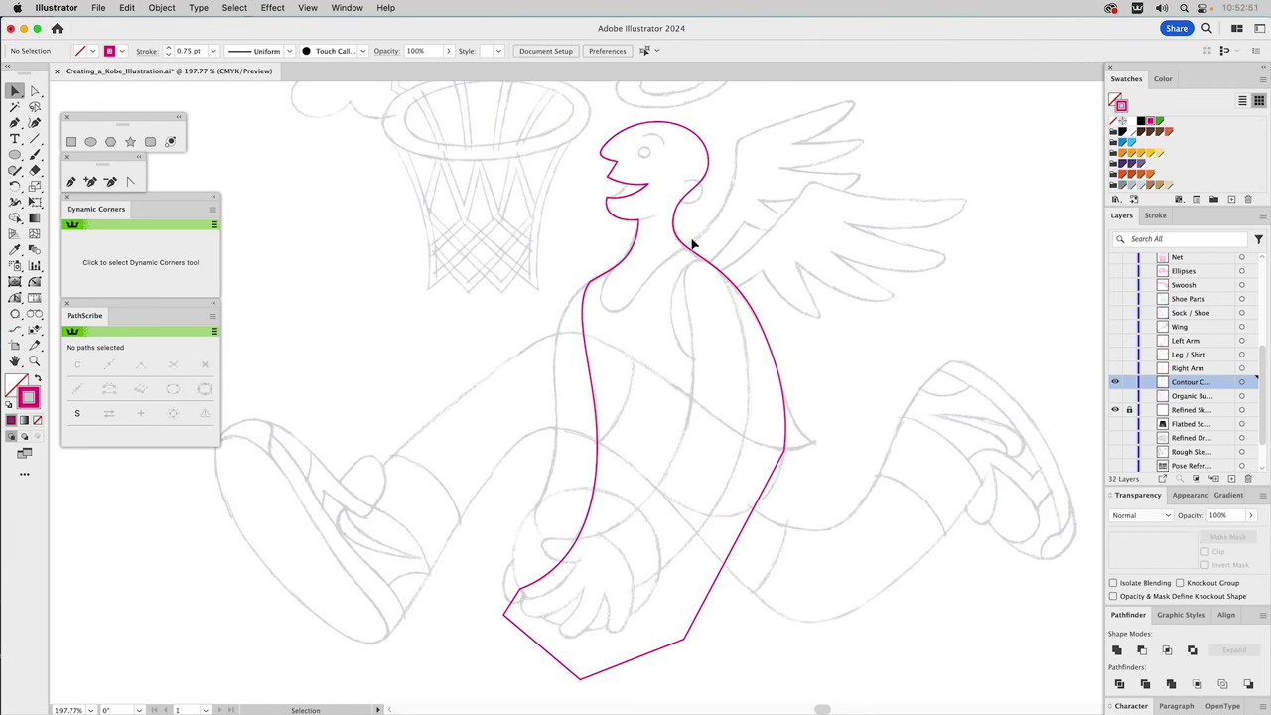
Show the Right Arm layer and inspect where the blue arm path overlaps the body contour at the shoulder.
left_click(1114, 367)
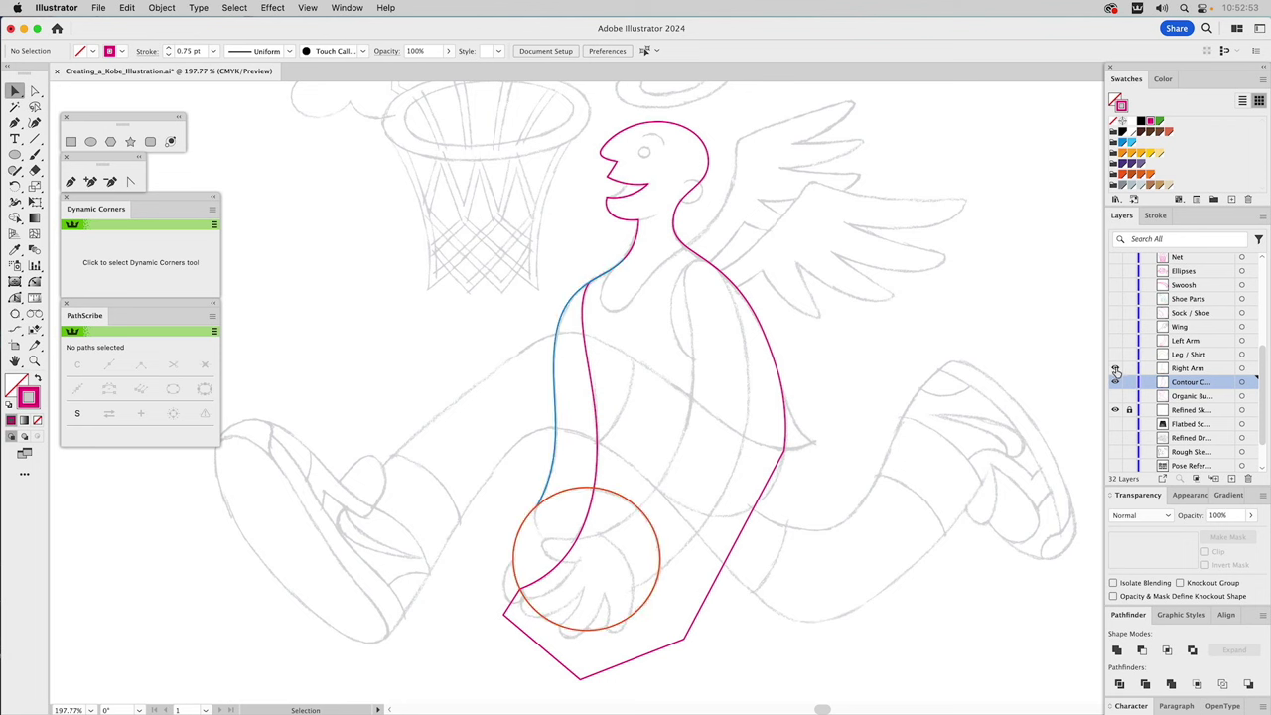
left_click(558, 348)
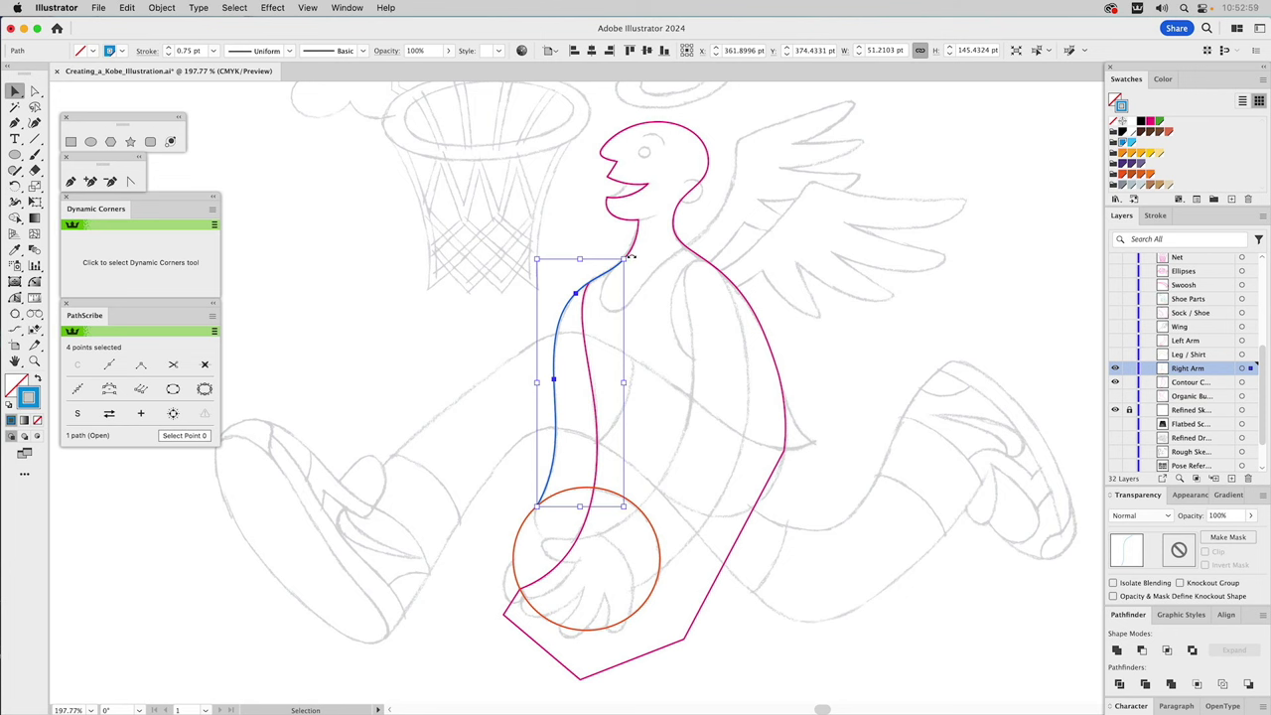
left_click(588, 286)
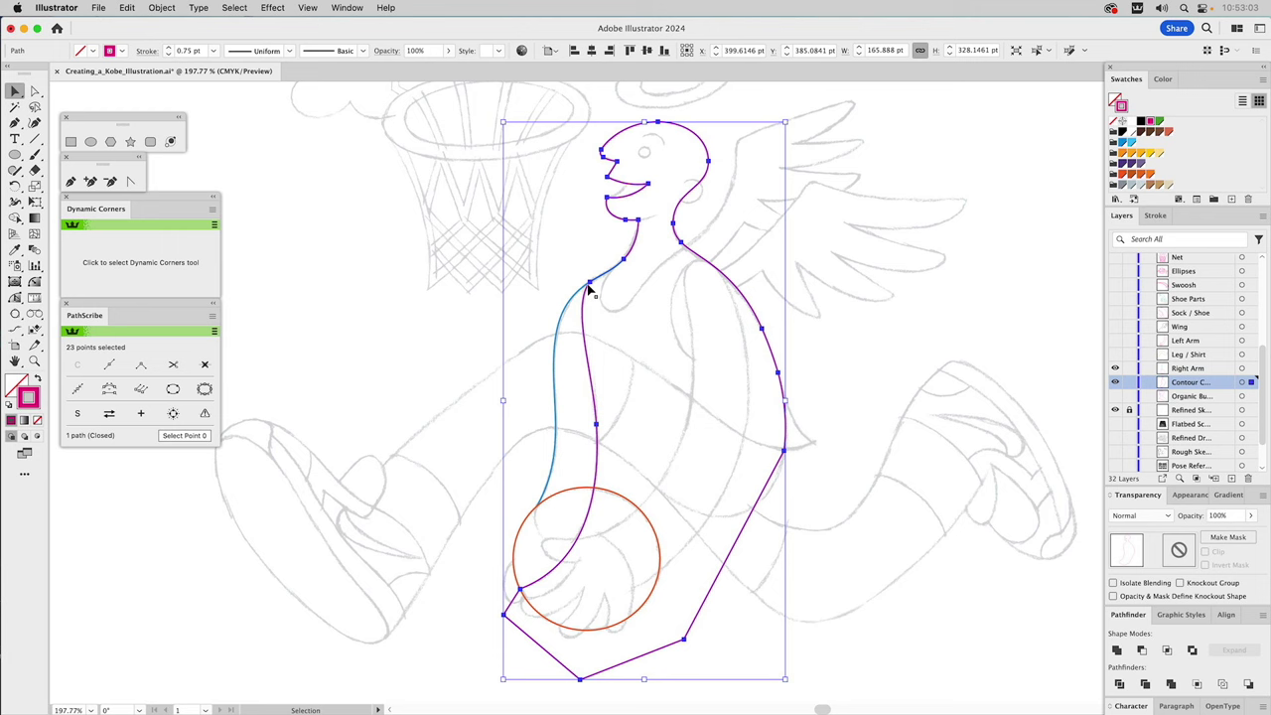
Cut the blue arm path with the Scissors tool where it meets the front edge of the torso at the shoulder.
left_click(35, 360)
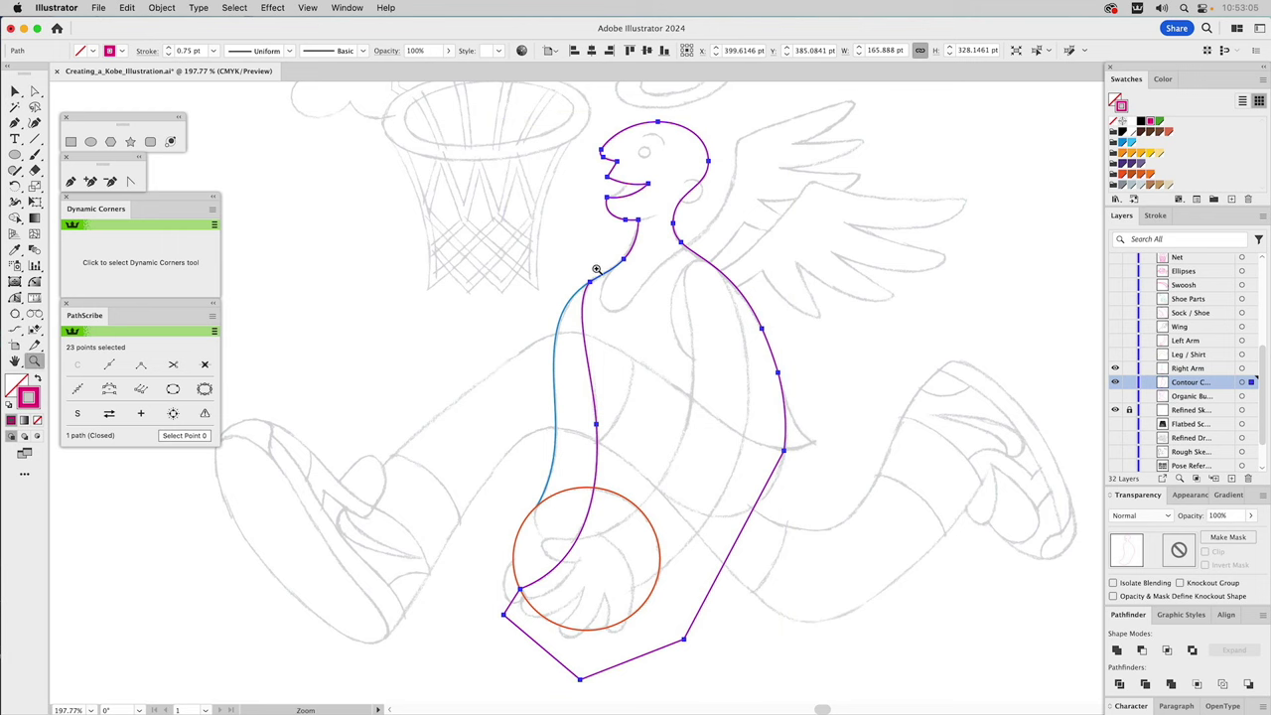
left_click_drag(584, 273, 661, 341)
key("super+shift+a")
key("a")
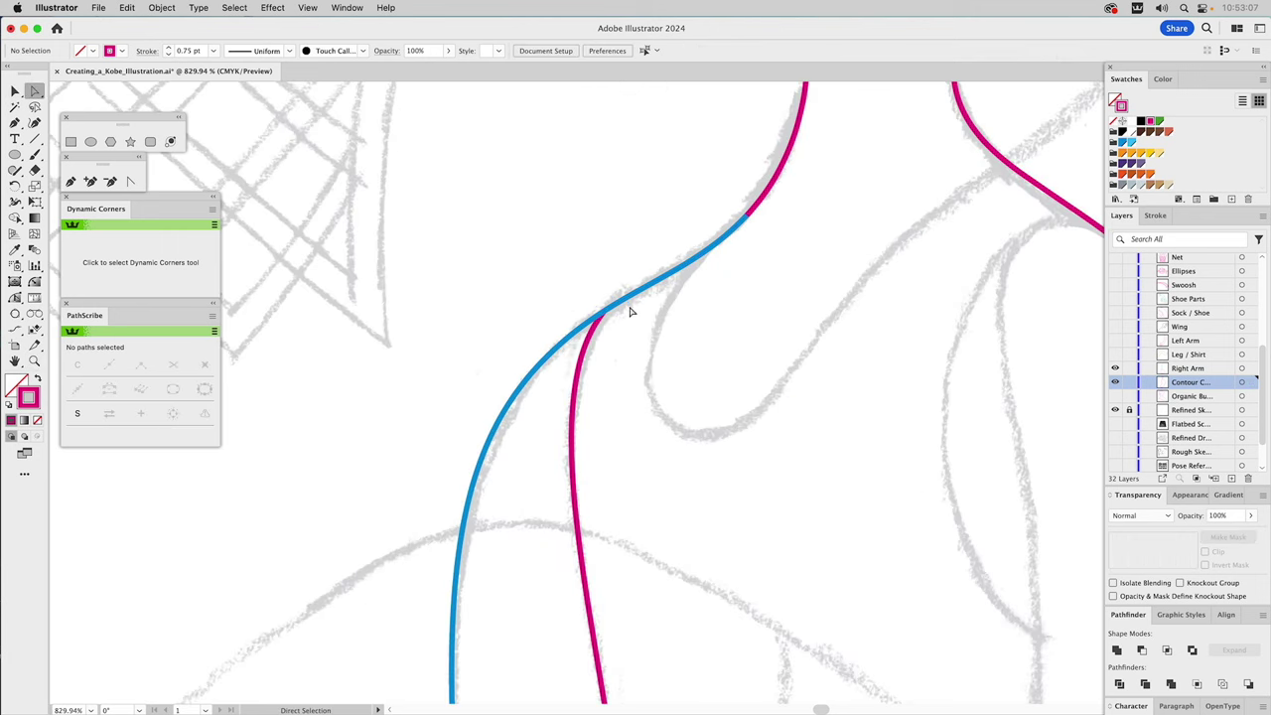
left_click(626, 307)
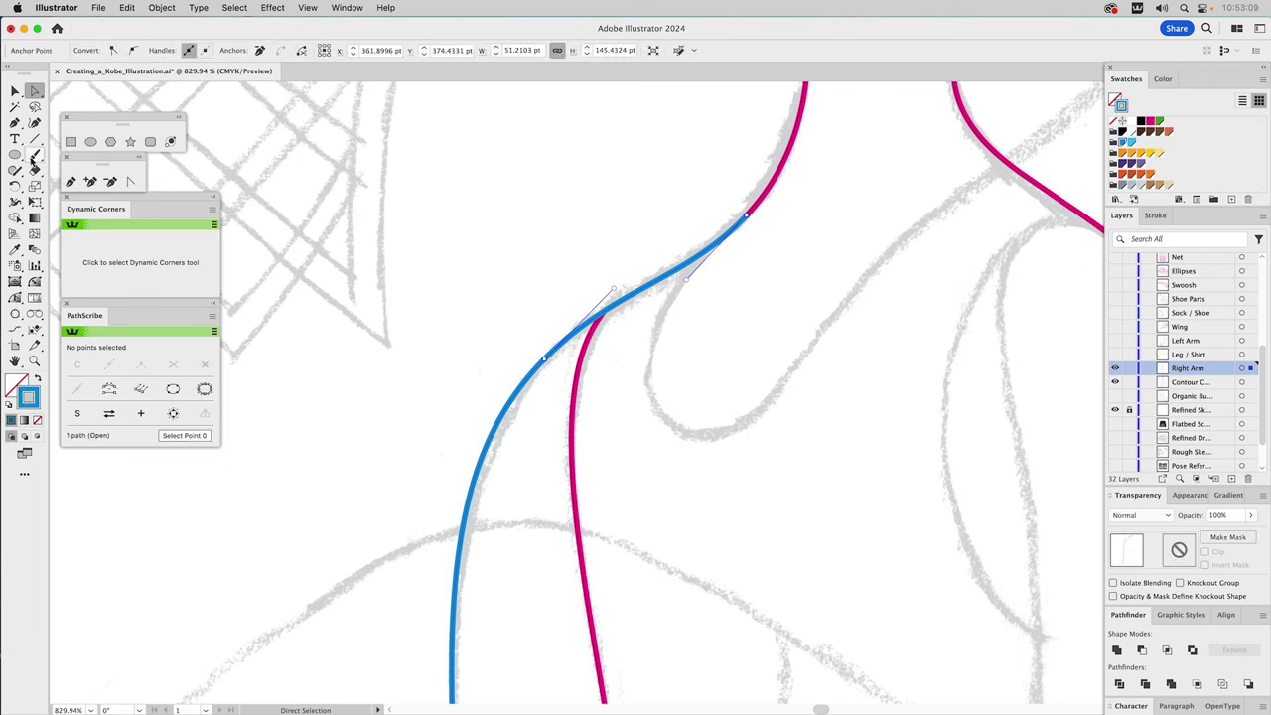
left_click(36, 171)
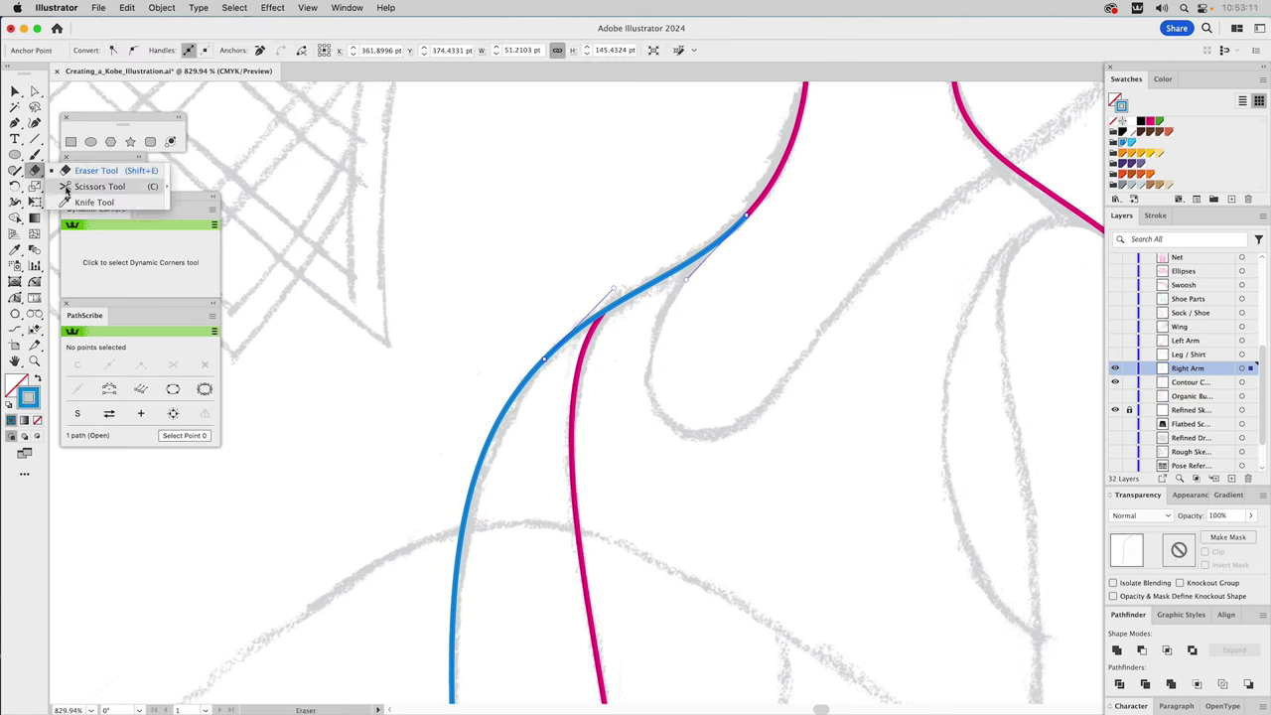
left_click(67, 188)
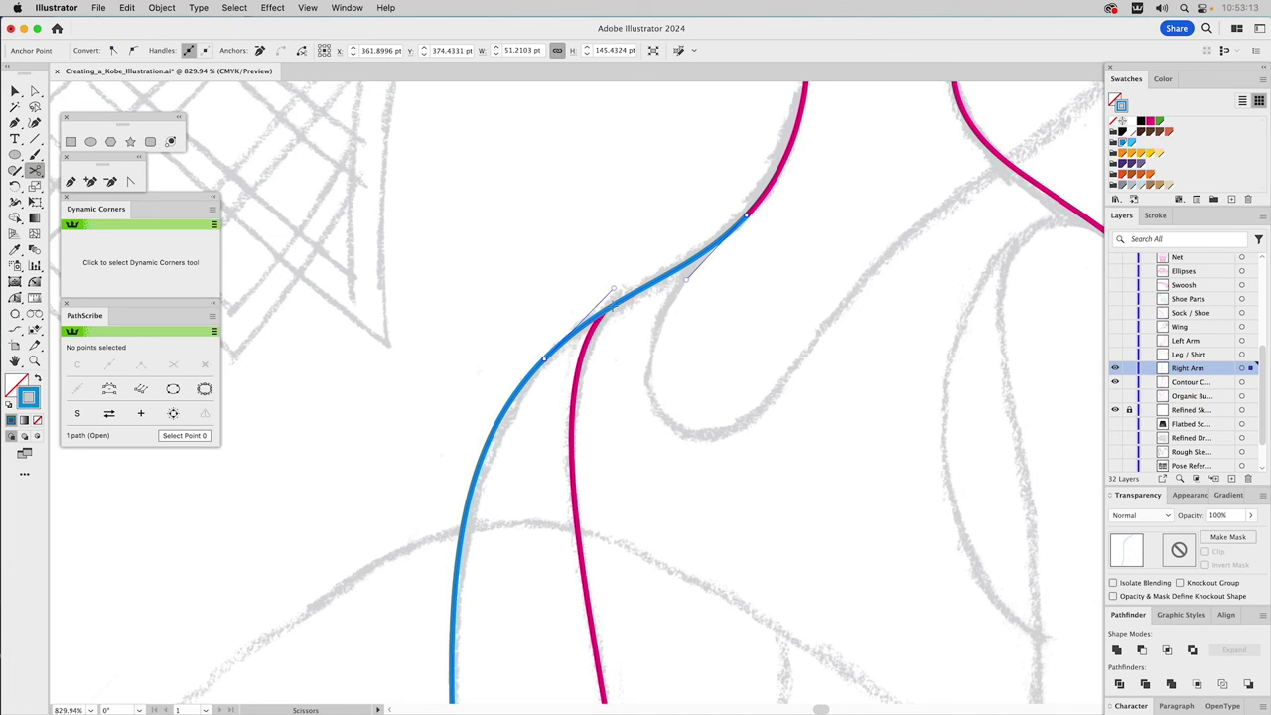
left_click(605, 310)
Delete the cut-off piece of the blue arm path that overlaps the shoulder contour toward the neck.
key("a")
key("super+shift+a")
left_click(656, 288)
key("Delete")
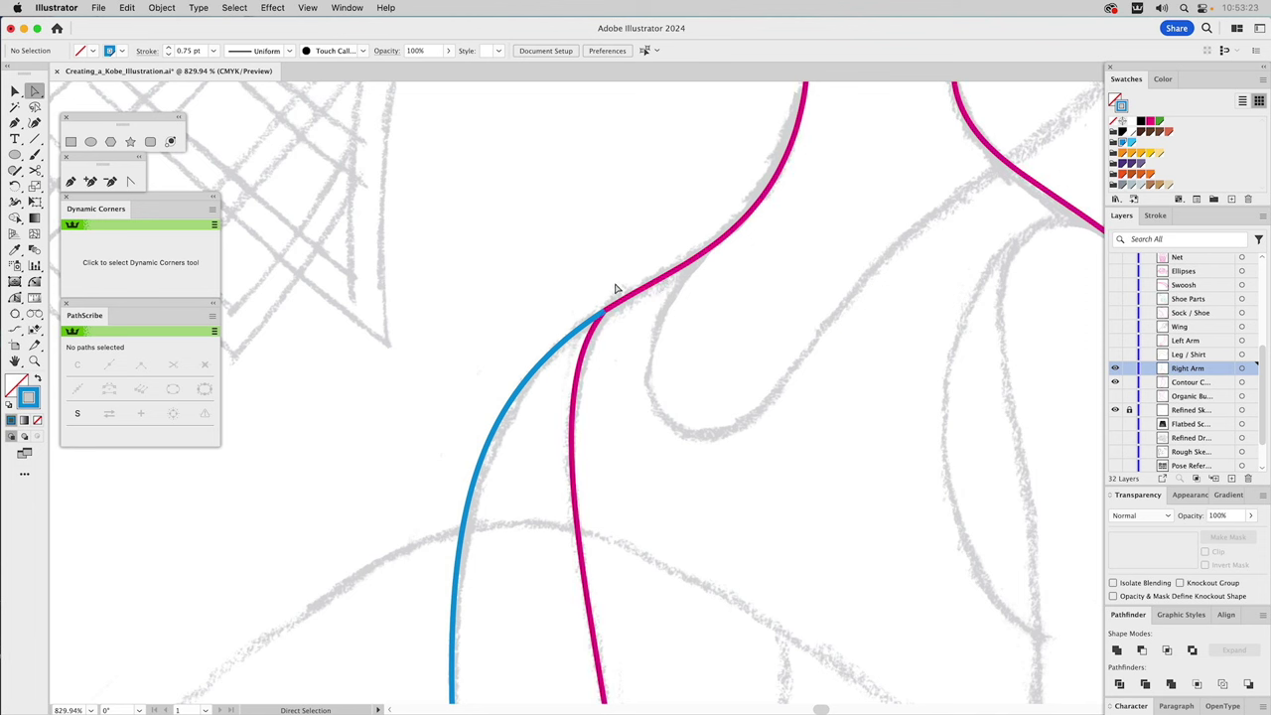
Draw straight Pen segments from the arm path's shoulder end down inside the torso and across the ball back to the wrist end.
left_click(71, 182)
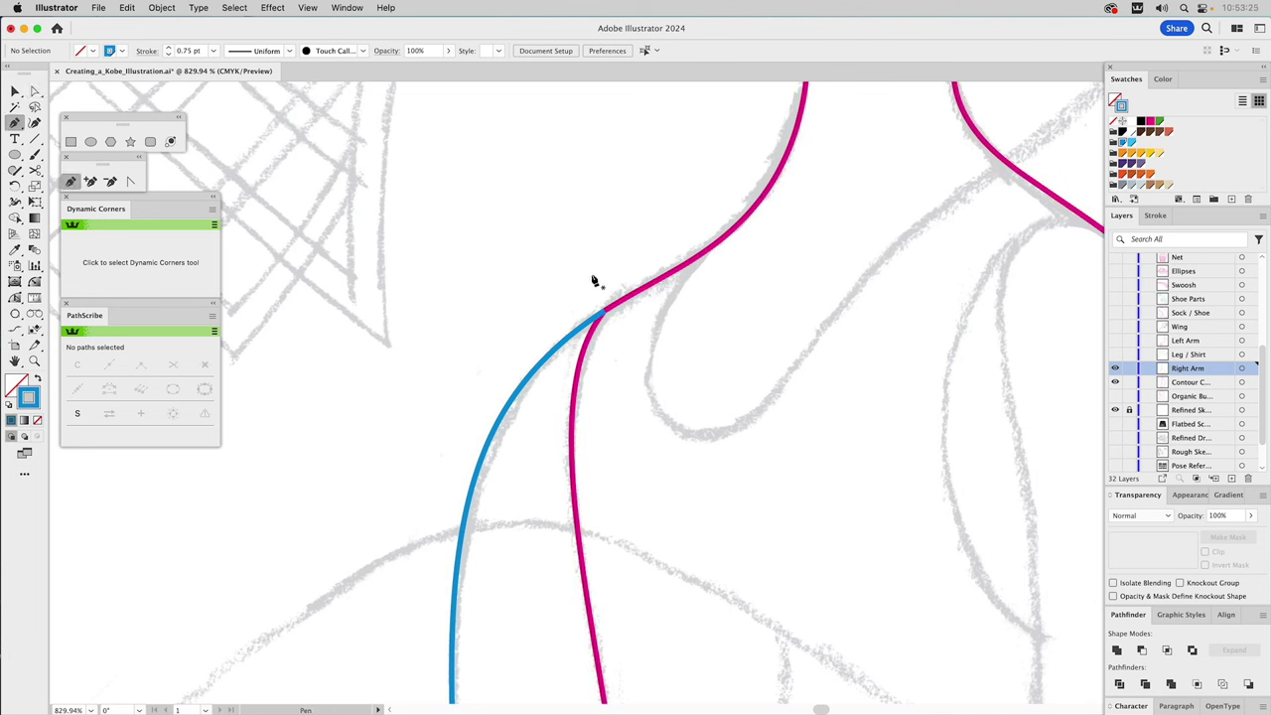
left_click_drag(603, 313, 678, 496)
left_click(685, 519)
left_click_drag(706, 553, 744, 133)
left_click_drag(765, 394, 728, 203)
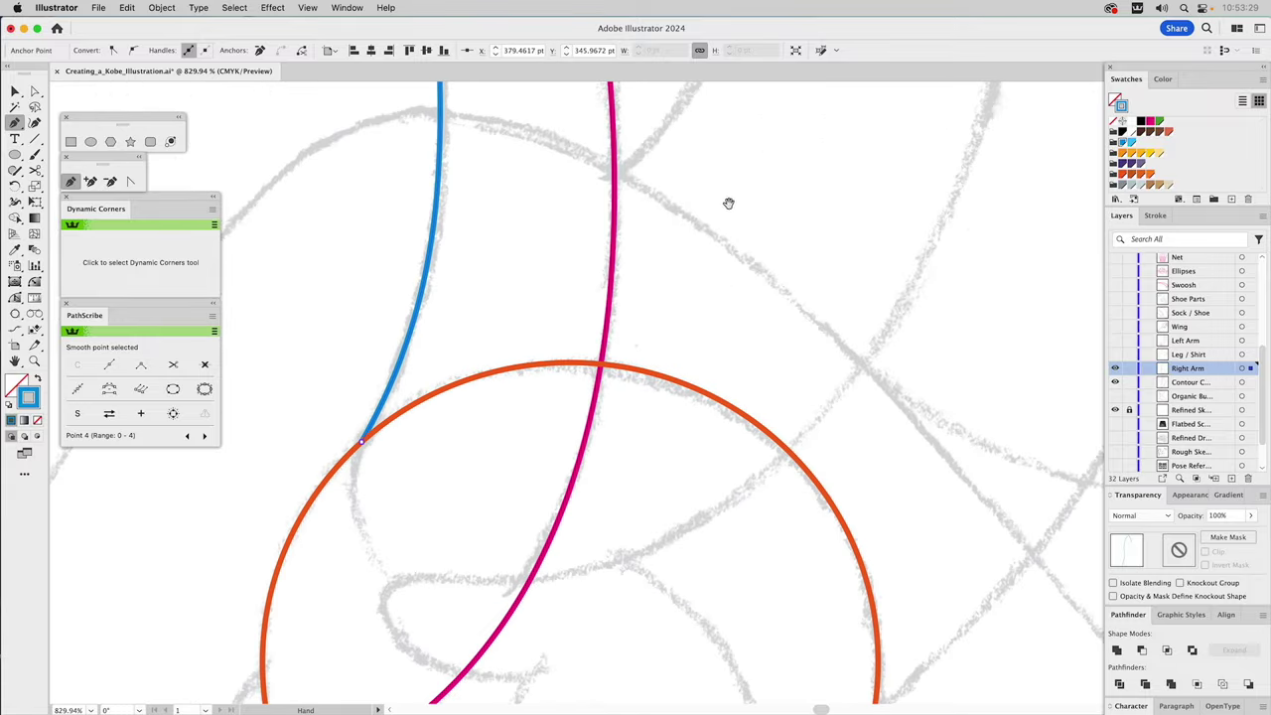
left_click(717, 336)
left_click(636, 524)
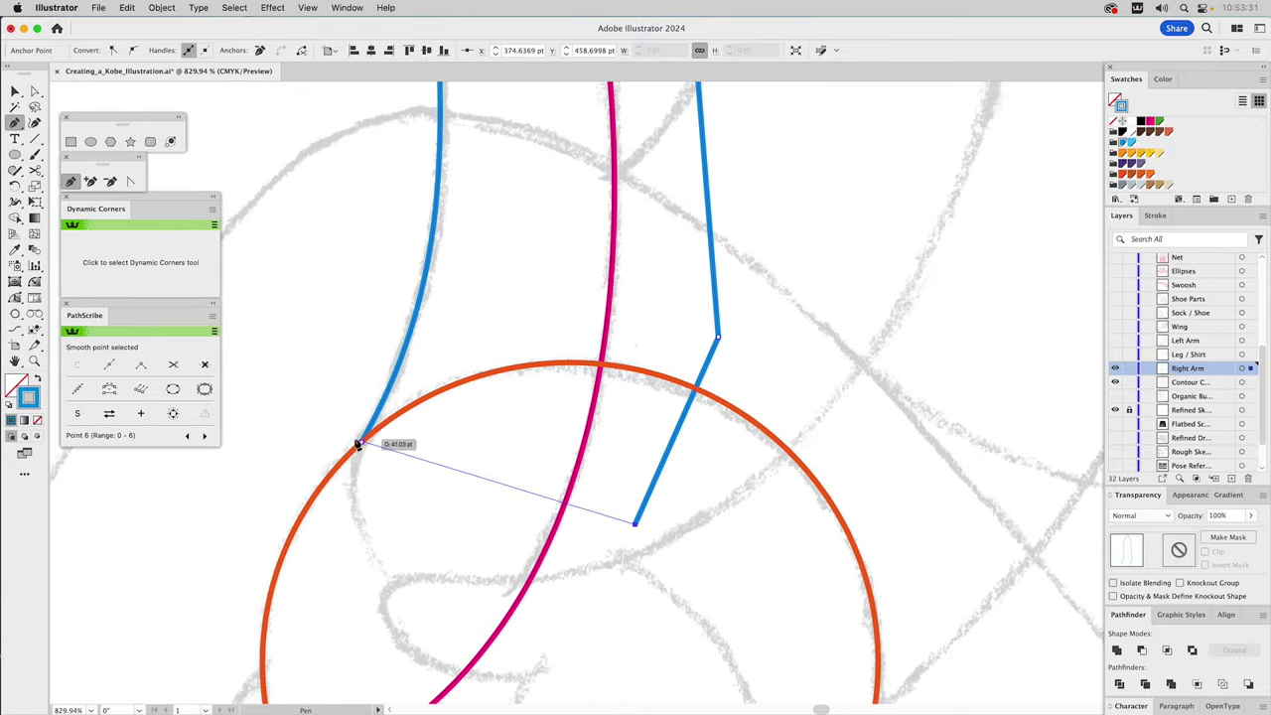
left_click(360, 444)
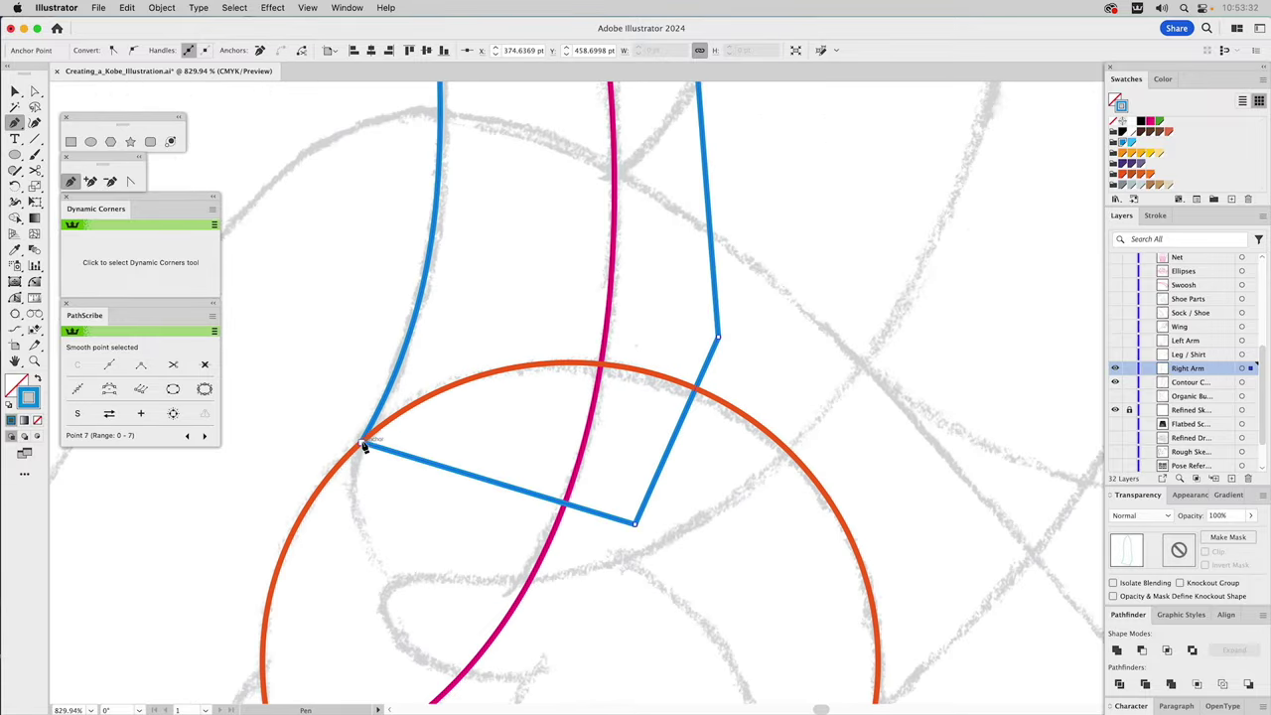
Deselect the arm shape and open its path in isolation mode.
left_click(516, 236, "super")
key("v")
double_click(431, 258)
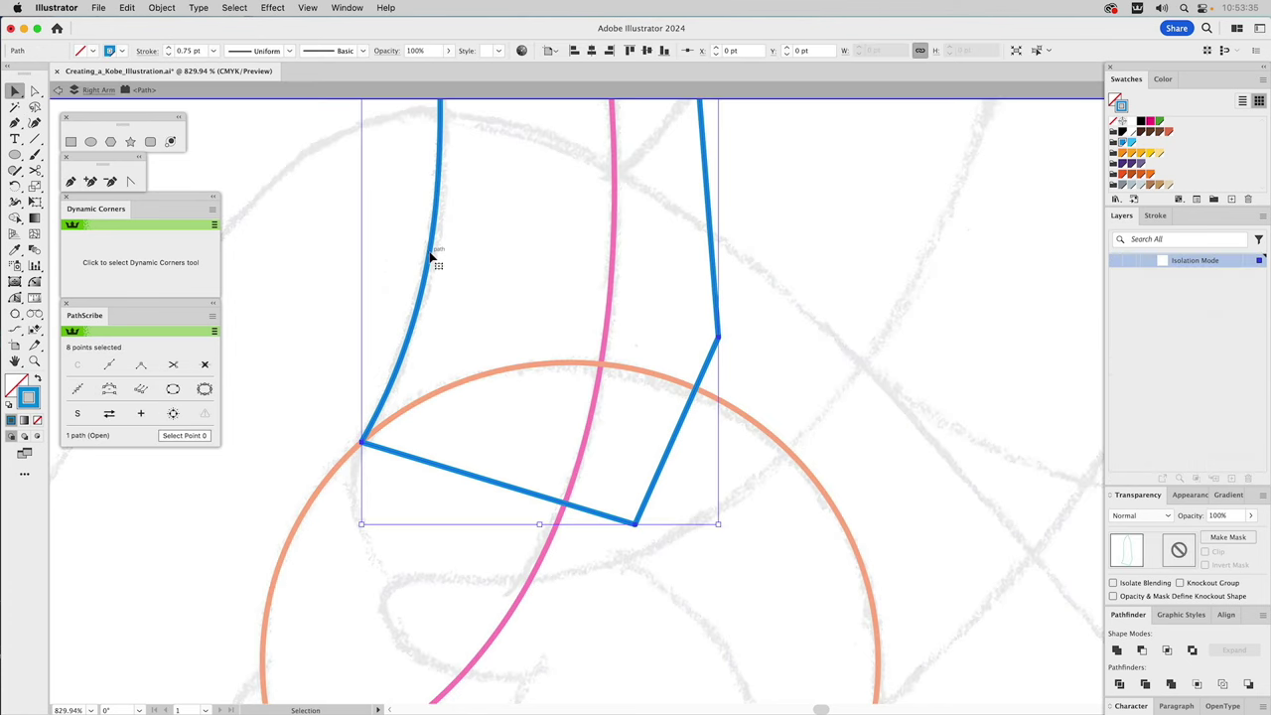
Join the two coincident end points of the blue arm path at the wrist and leave isolation mode.
left_click(474, 298)
key("a")
left_click_drag(348, 427, 378, 455)
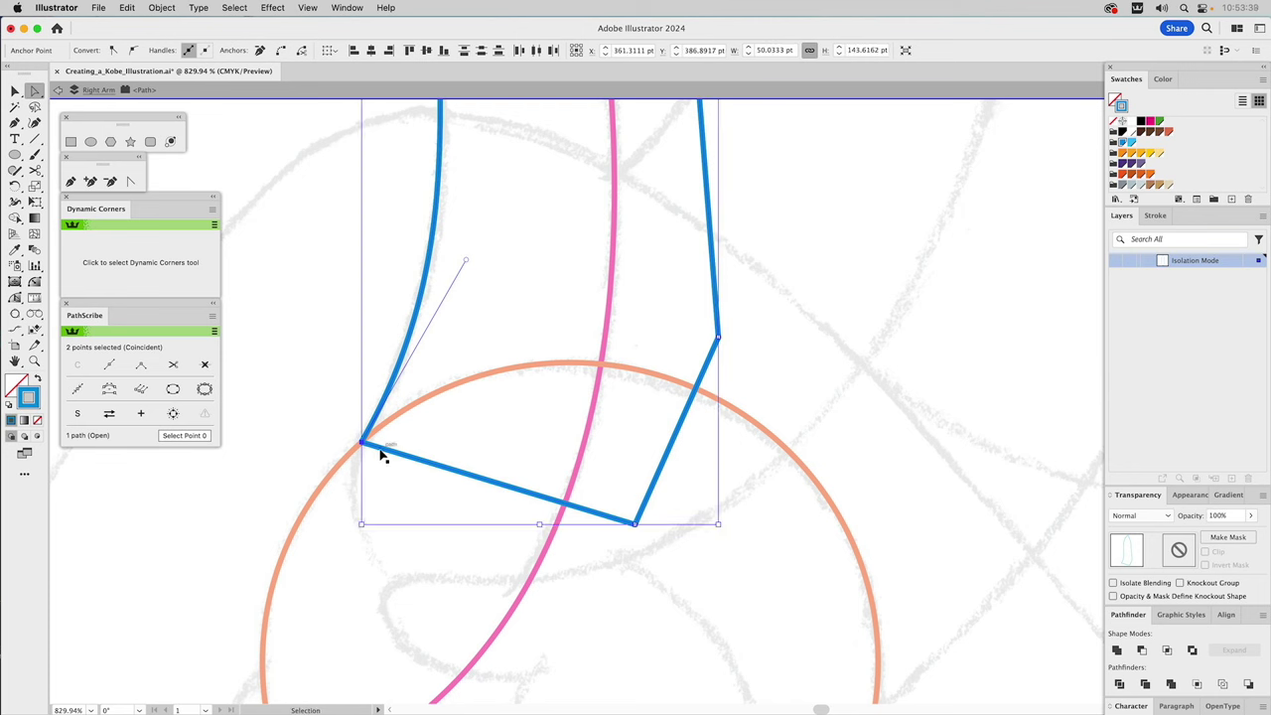
key("super+j")
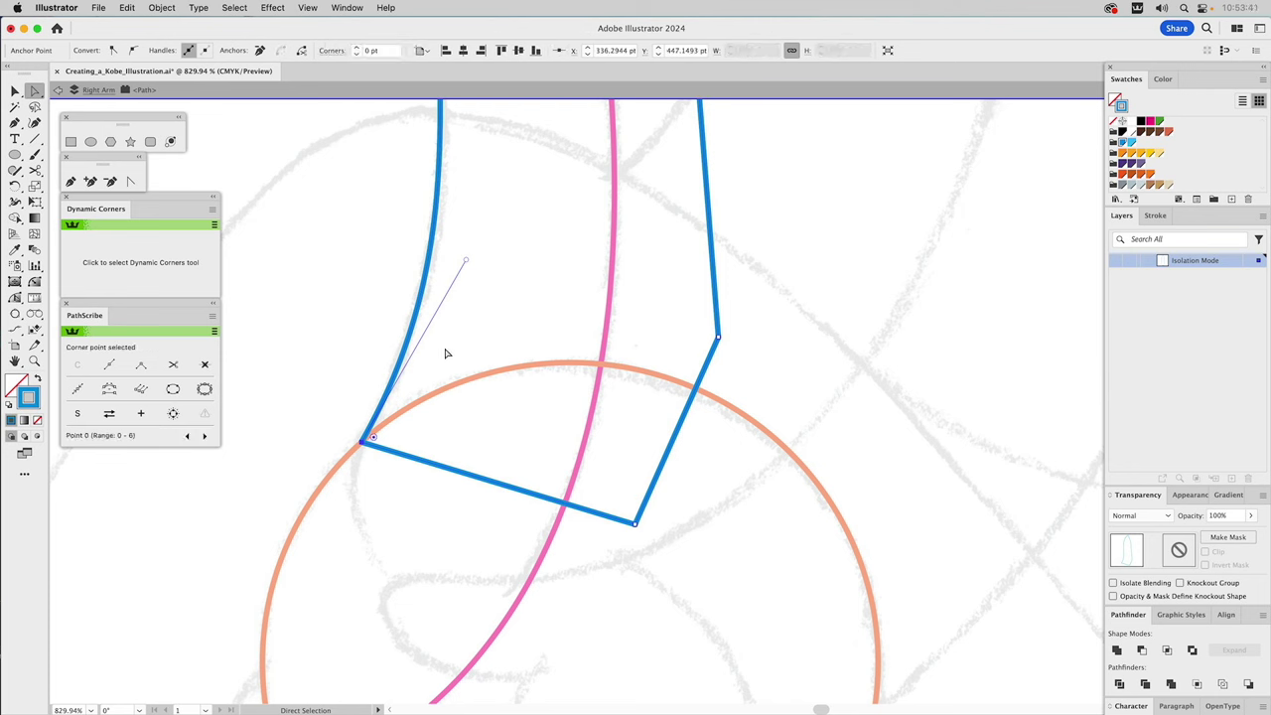
key("v")
double_click(483, 291)
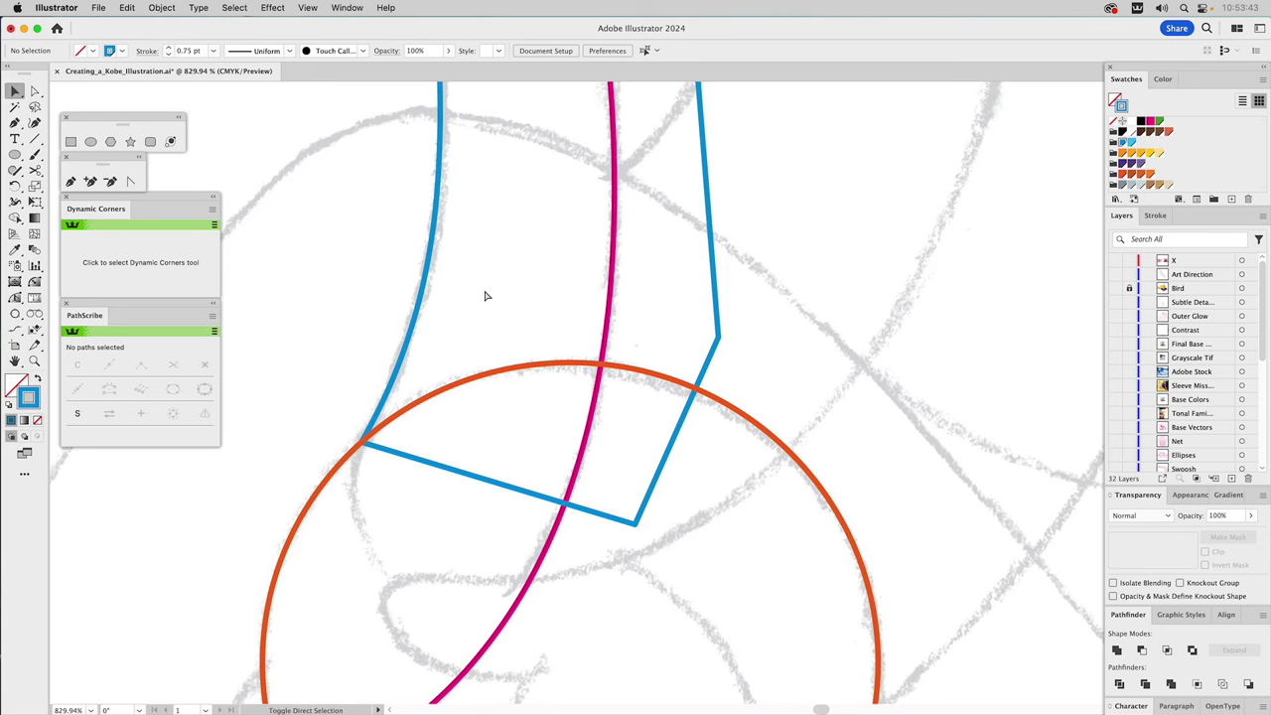
Place an orange-filled copy of the body contour on the Right Arm layer and subtract it from the blue arm shape with Minus Front.
key("super+0")
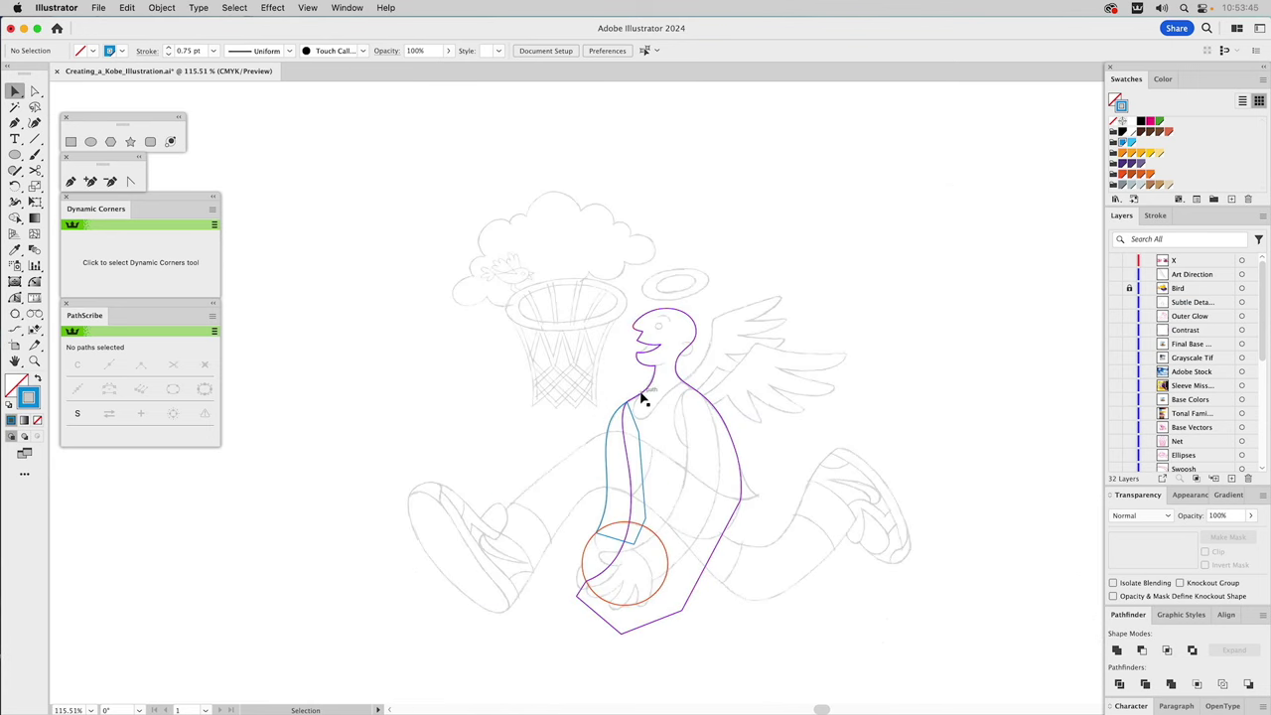
key("z")
left_click_drag(539, 287, 791, 652)
key("v")
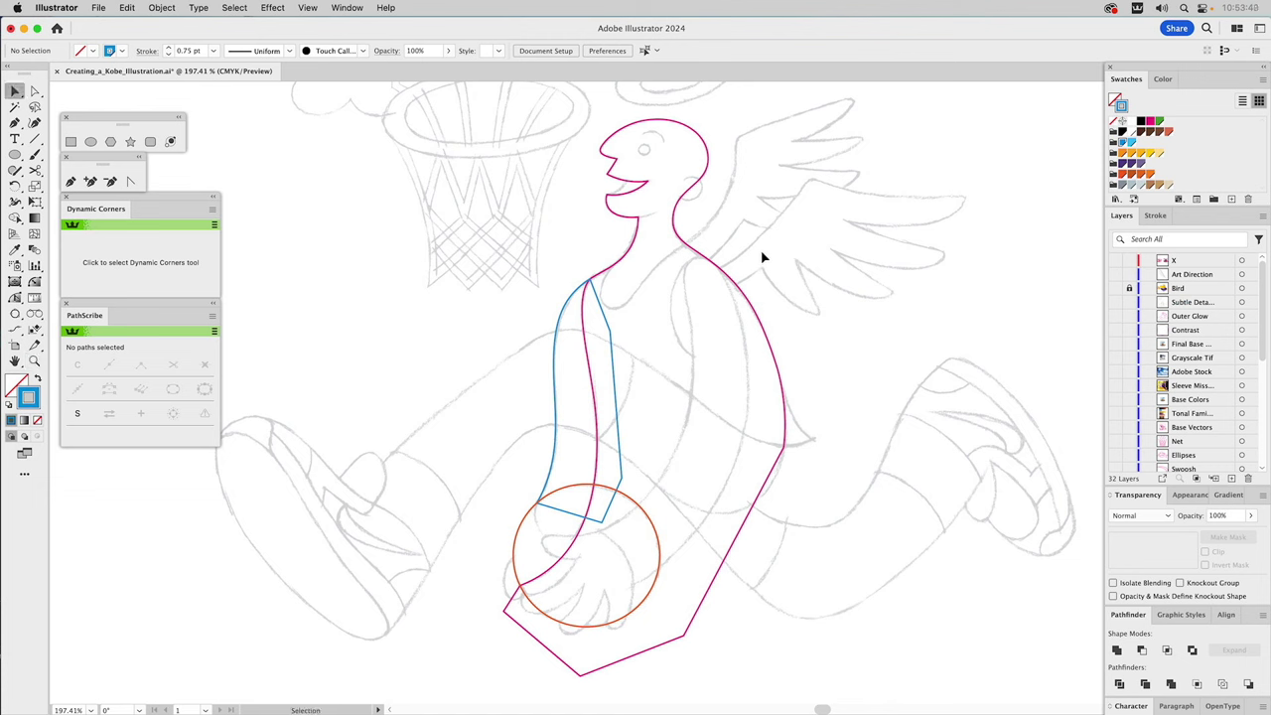
left_click(718, 321)
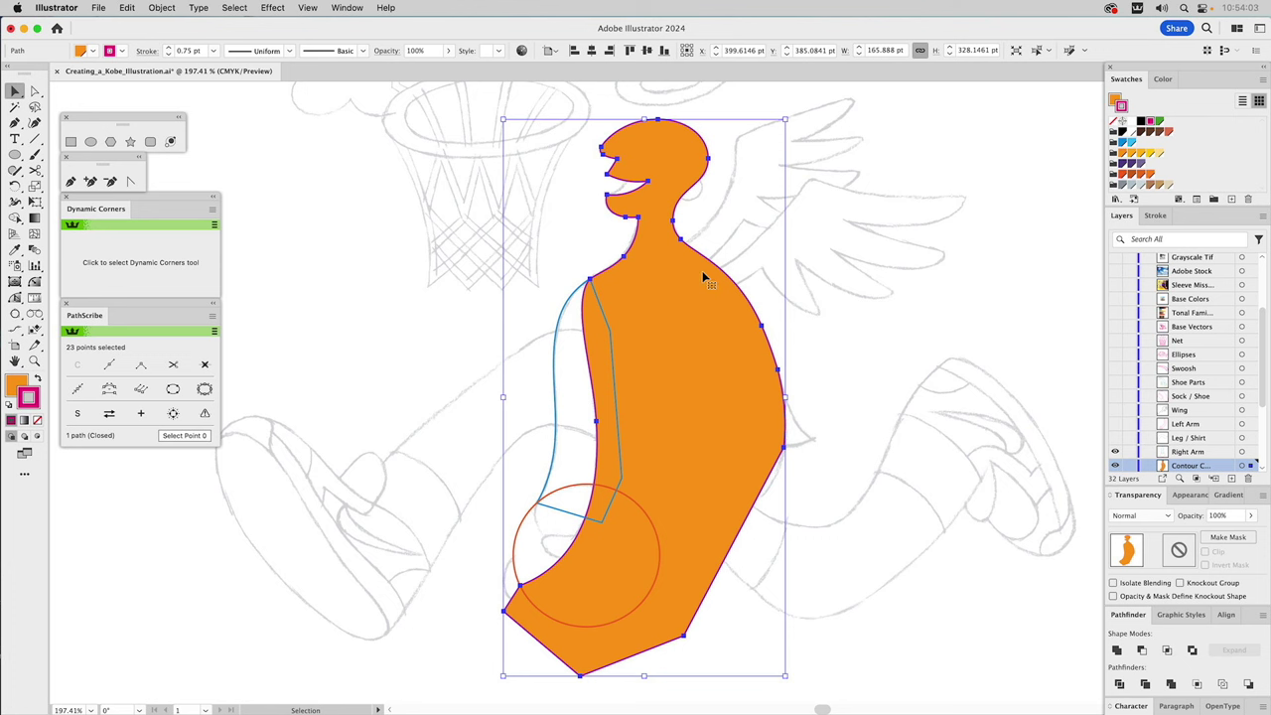
left_click_drag(1253, 468, 1250, 452)
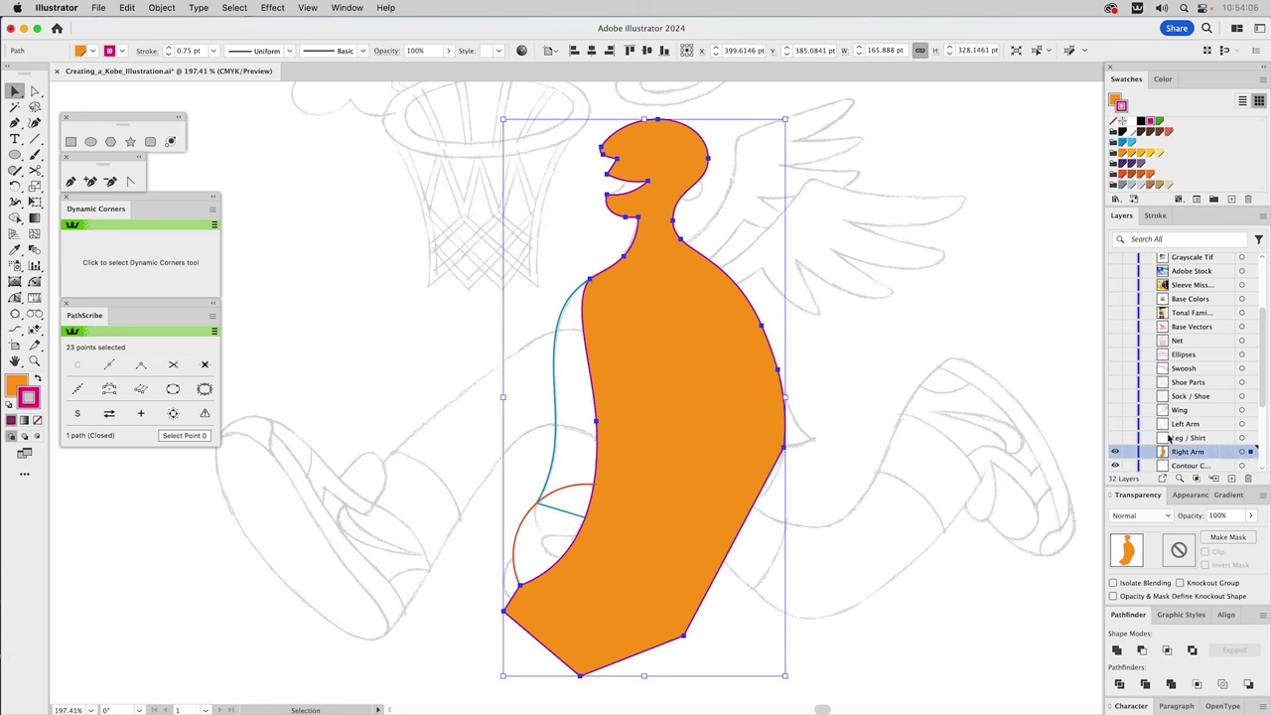
left_click(568, 313, "shift")
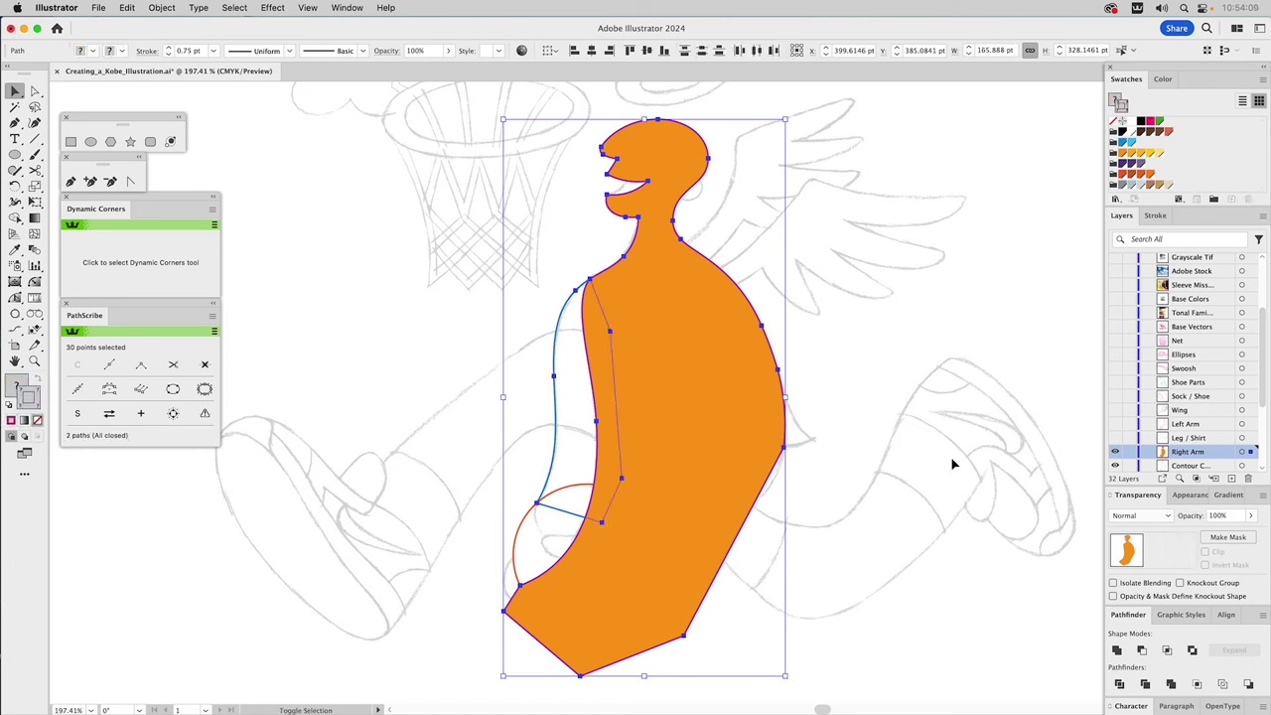
left_click(1141, 650)
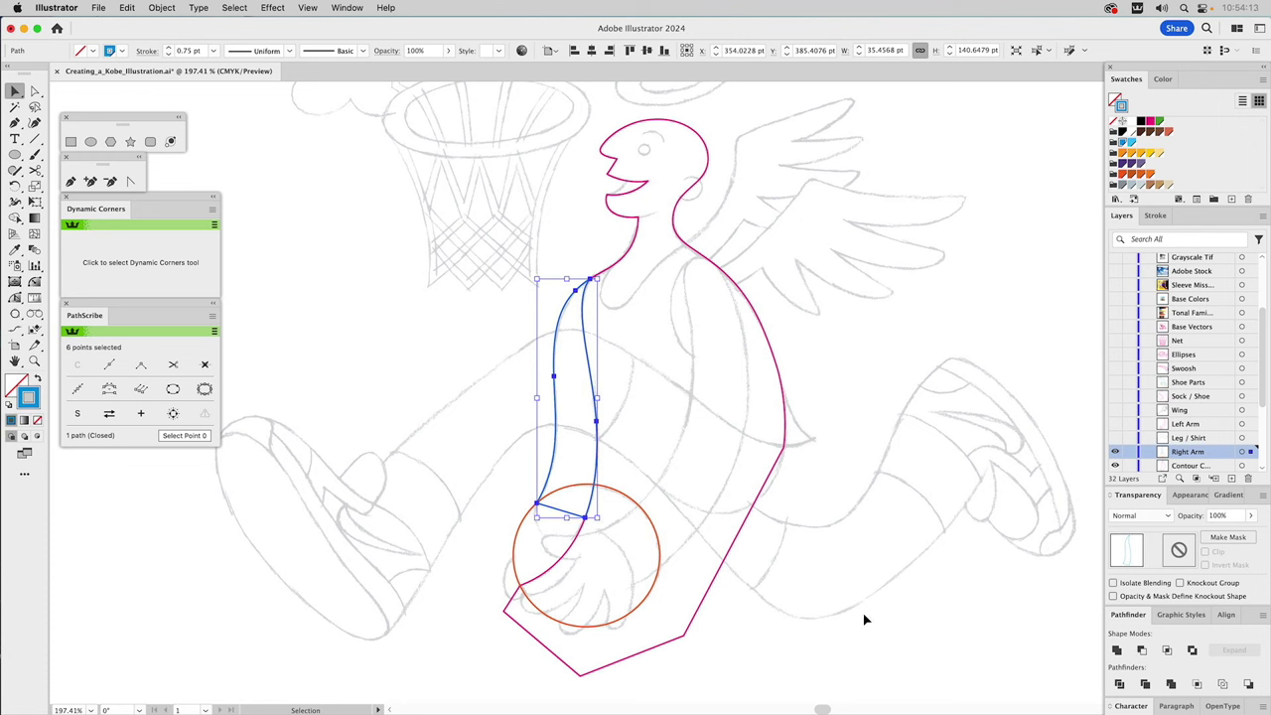
Fill a copy of the ball circle magenta and subtract it from the blue arm shape with Minus Front, leaving nothing selected.
left_click(614, 493)
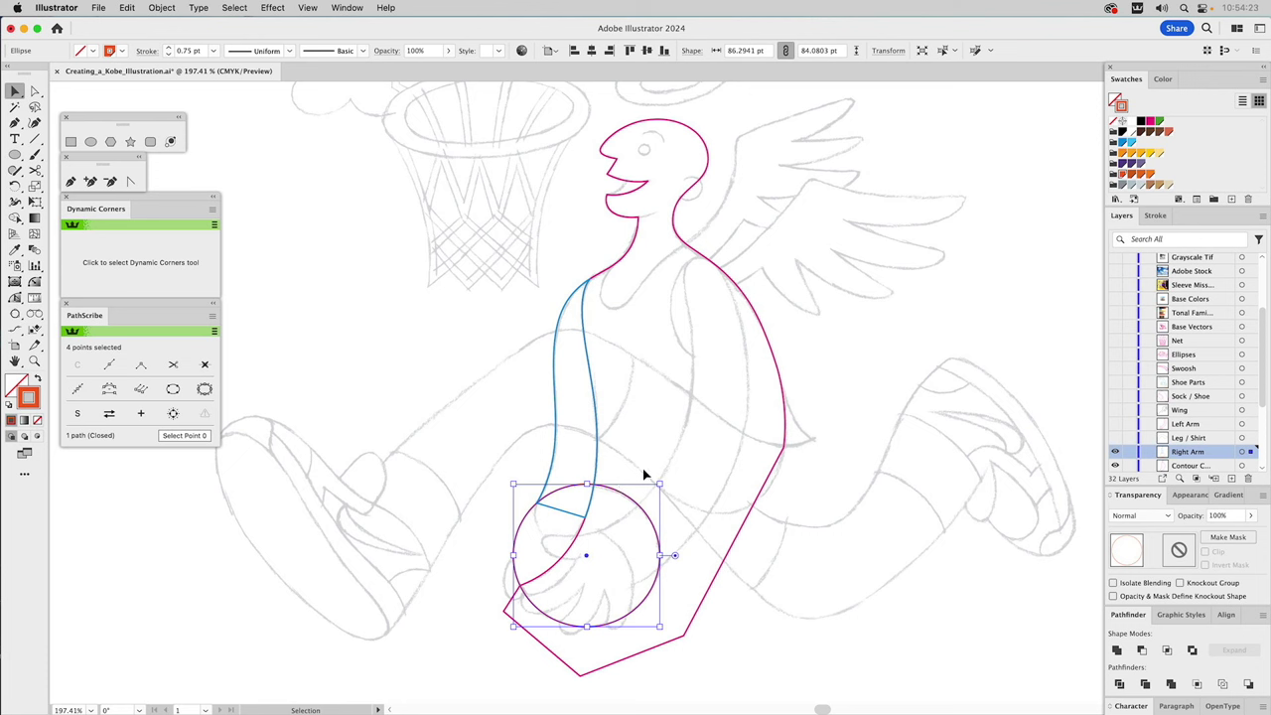
left_click_drag(1148, 122, 1116, 99)
left_click(553, 406, "shift")
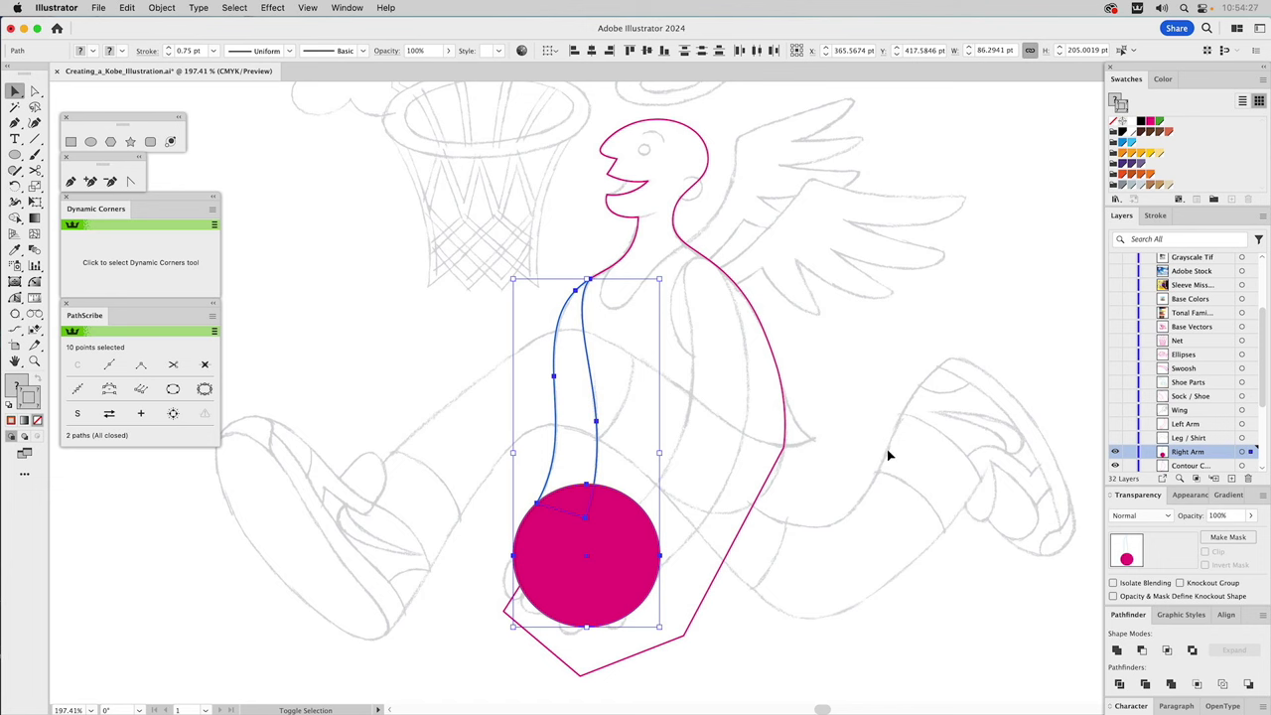
left_click(1142, 651)
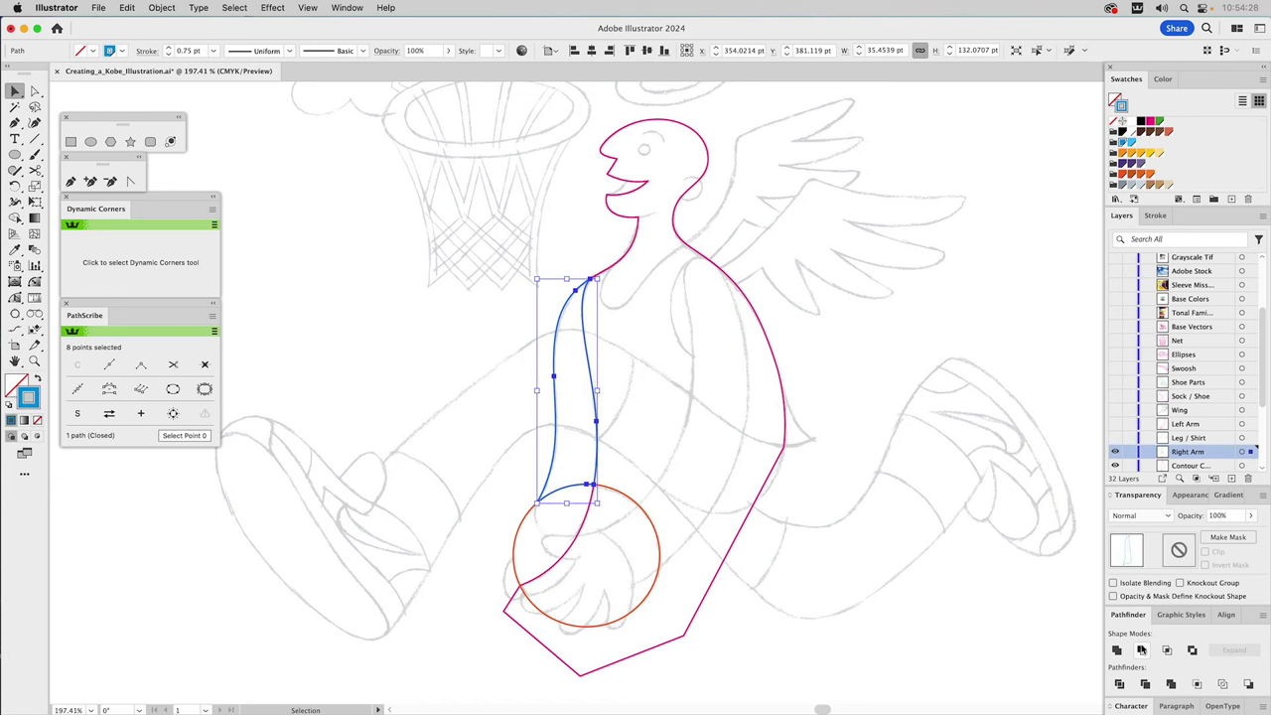
left_click(881, 577)
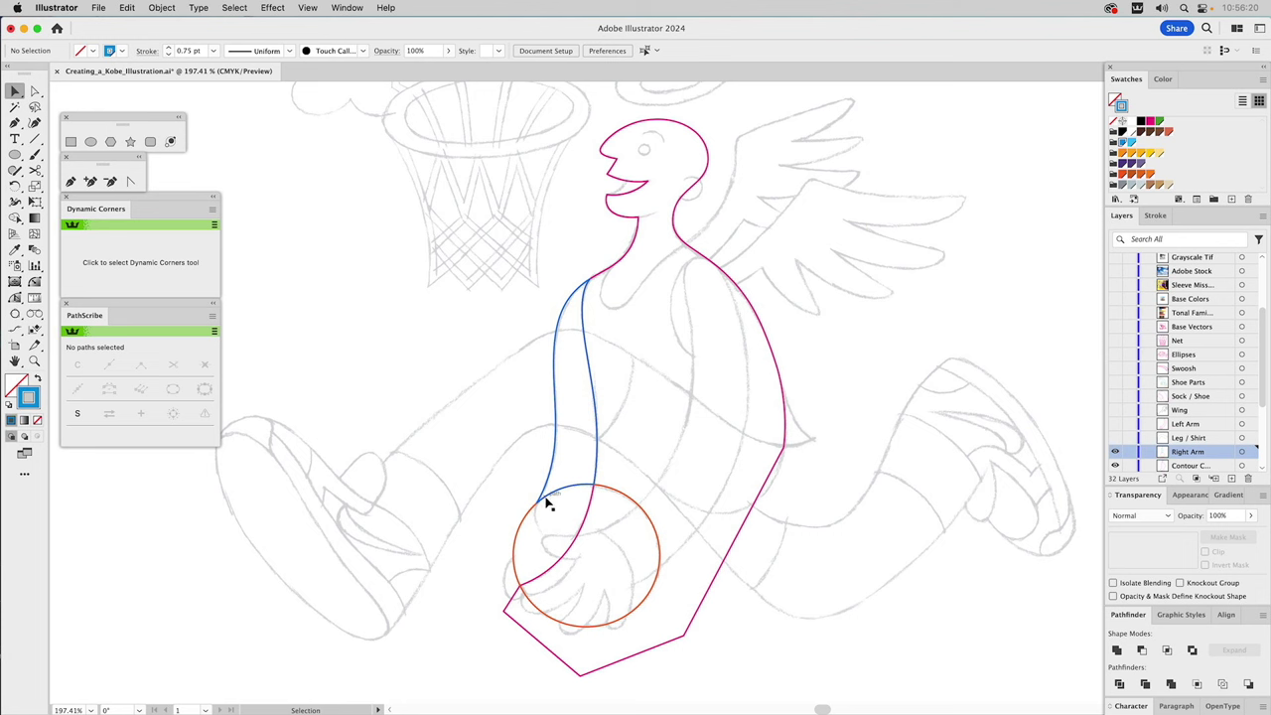
Show the Leg / Shirt layer and apply Unite to its green path to separate the leg and the shirt tail.
left_click(1116, 444)
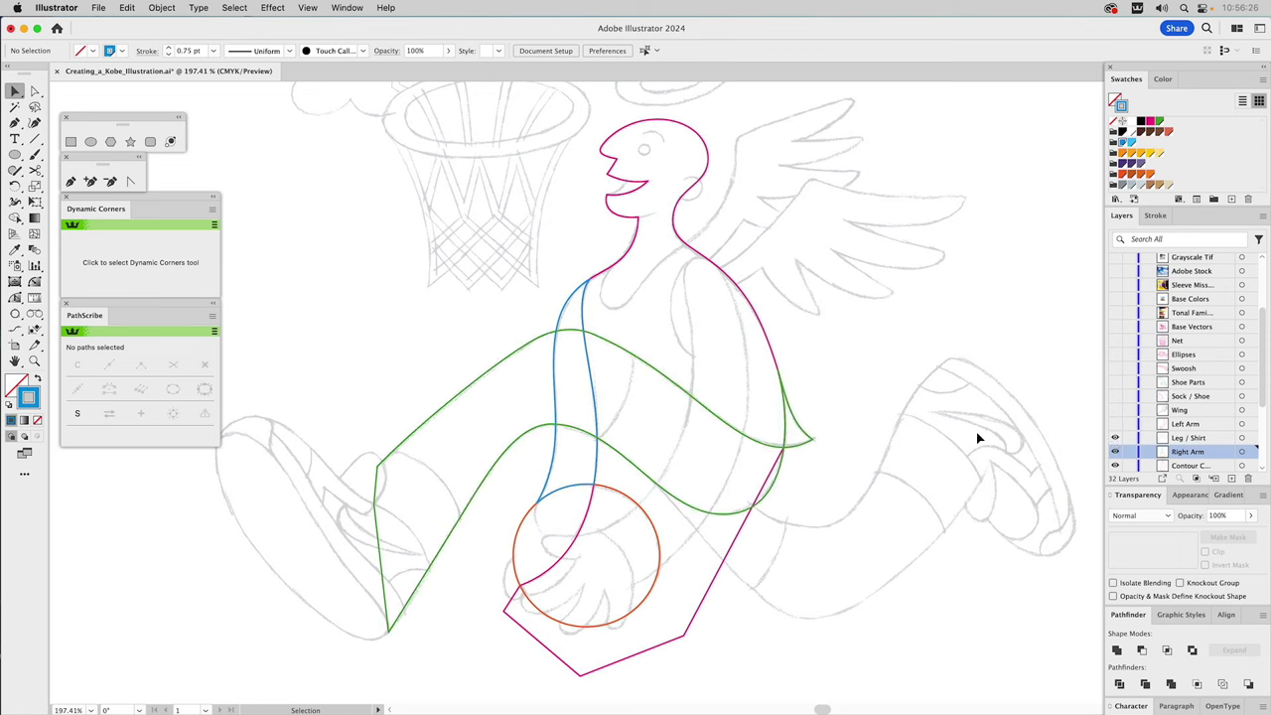
left_click(1115, 438)
left_click(1115, 438)
left_click(811, 441)
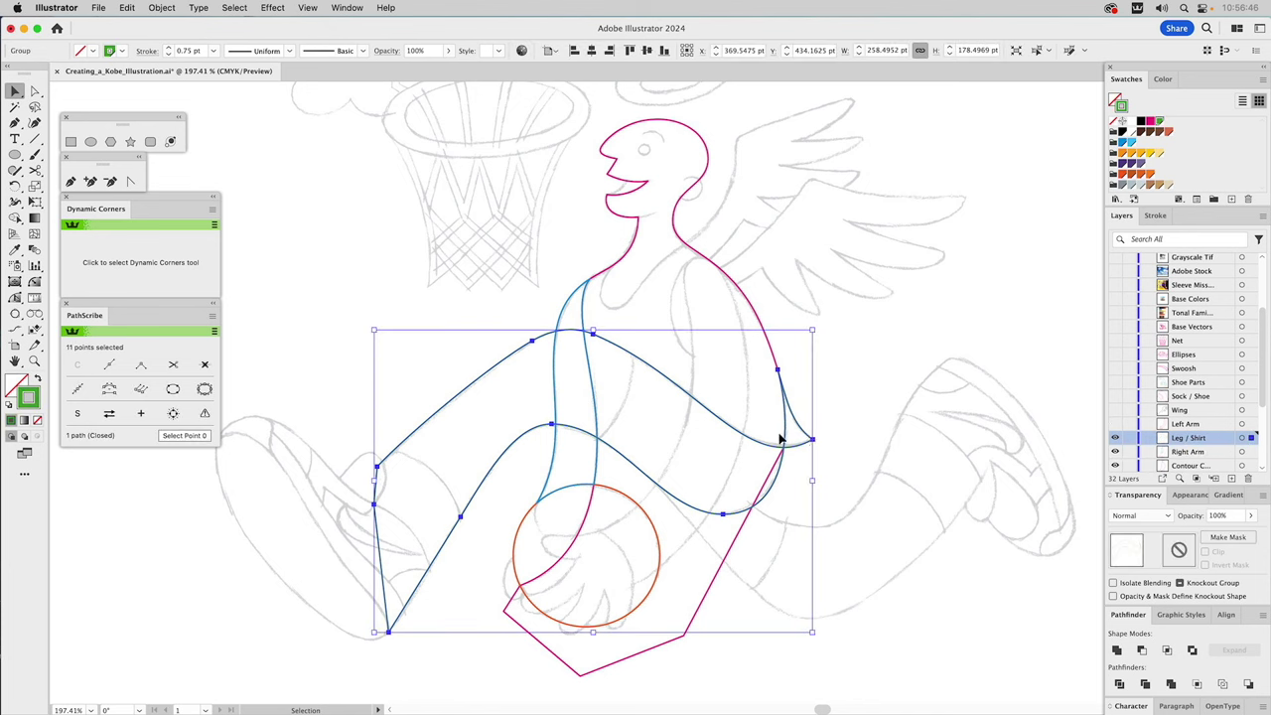
left_click(1116, 651)
Move the green shirt-tail piece away from the leg to test its separation, undo the move and deselect.
left_click(828, 431)
left_click_drag(802, 429, 834, 425)
key("super+z")
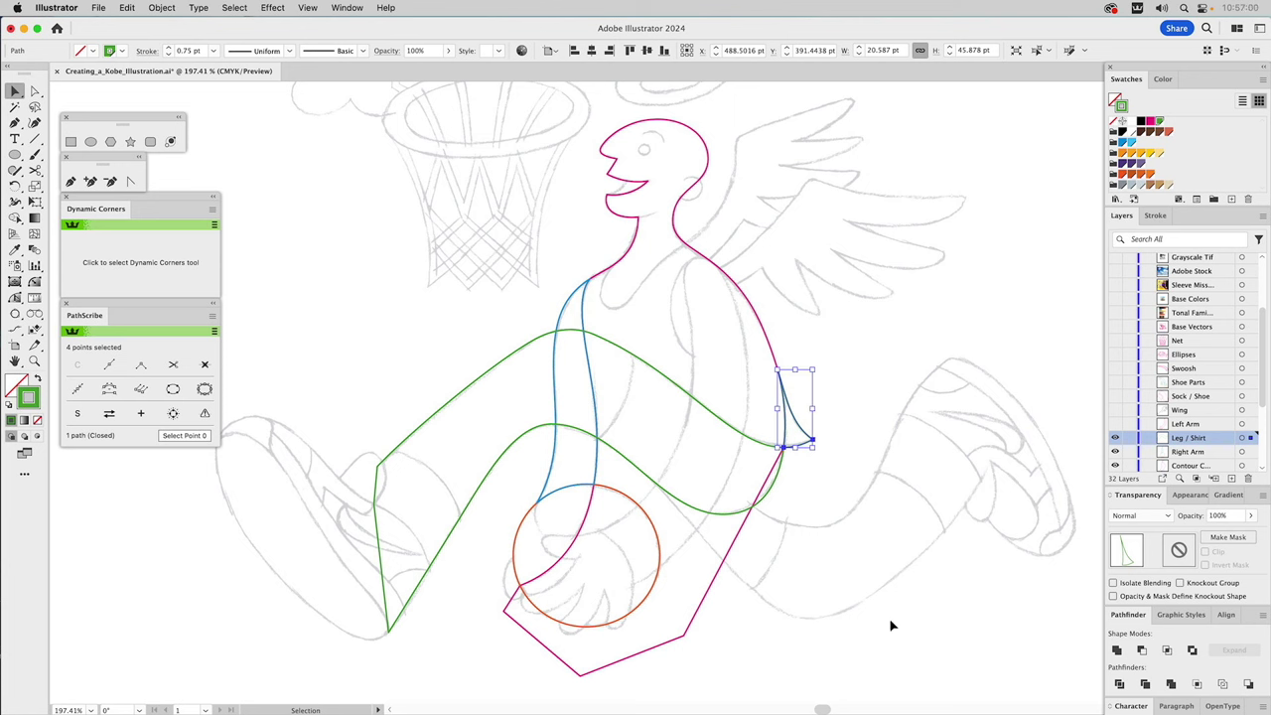
left_click(865, 434)
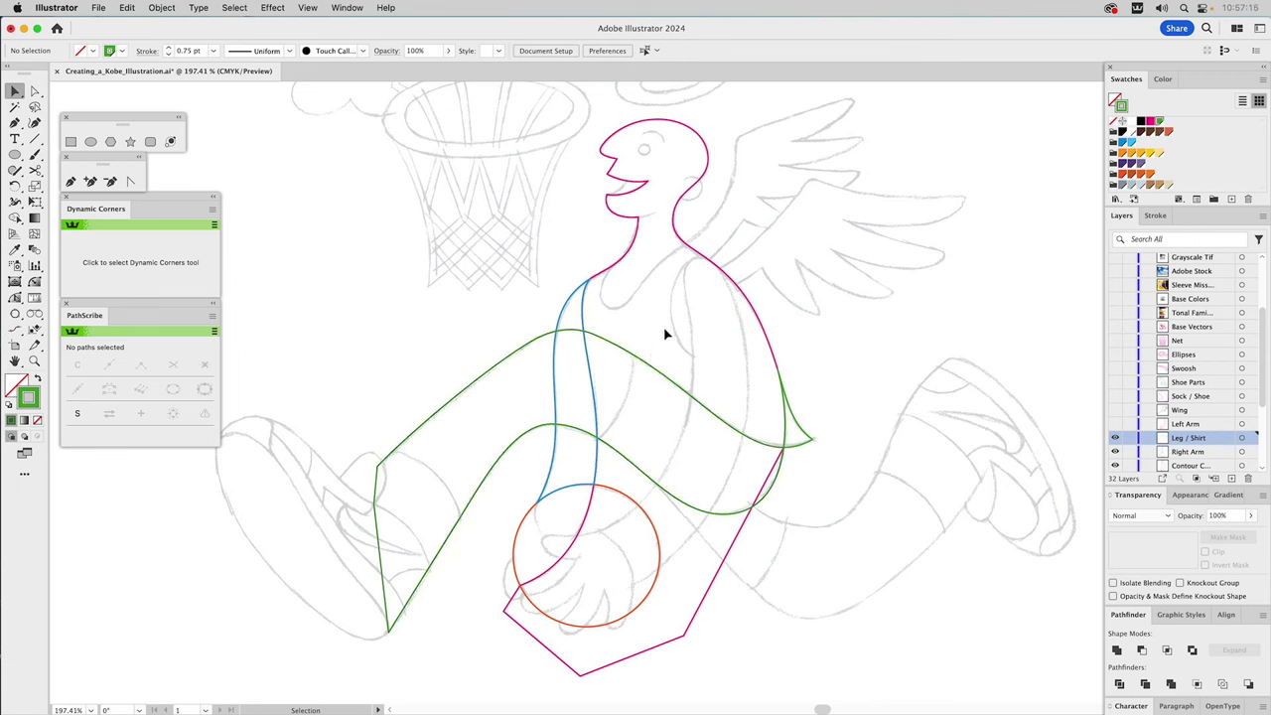
Fill a copy of the leg shape orange and subtract it from the body contour with Minus Front.
left_click_drag(756, 227, 696, 284)
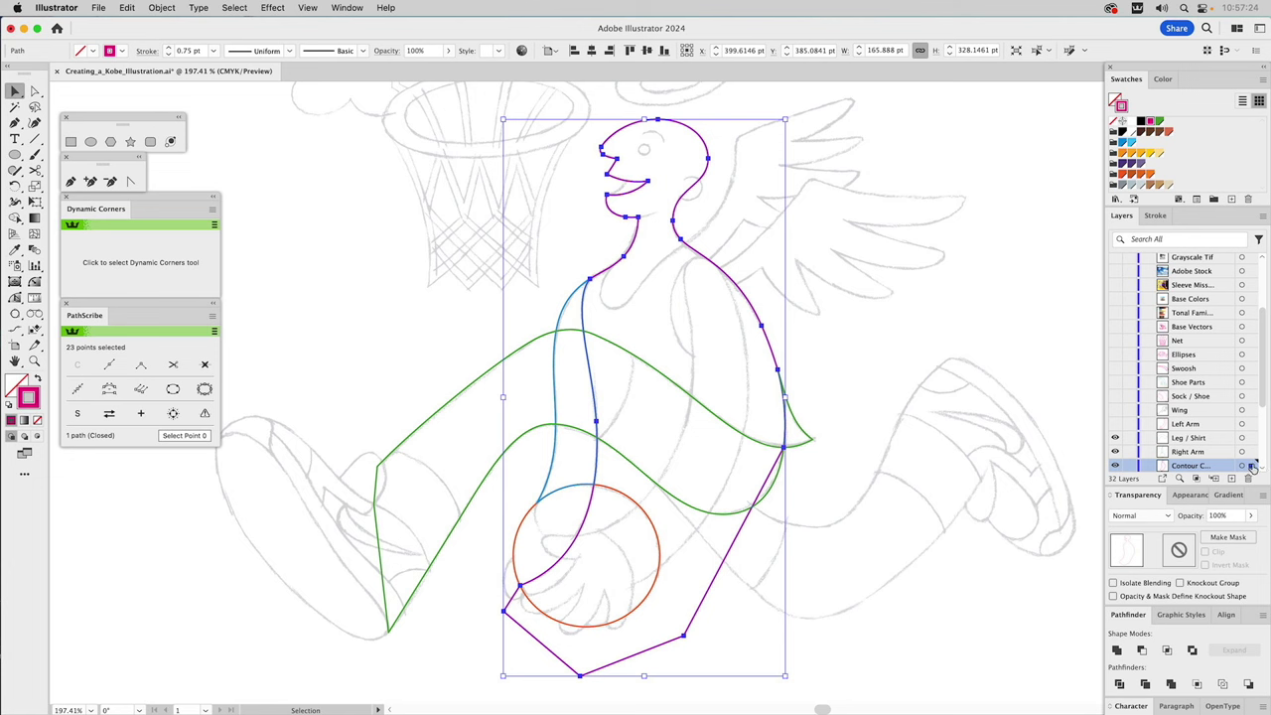
left_click_drag(1250, 466, 1249, 263)
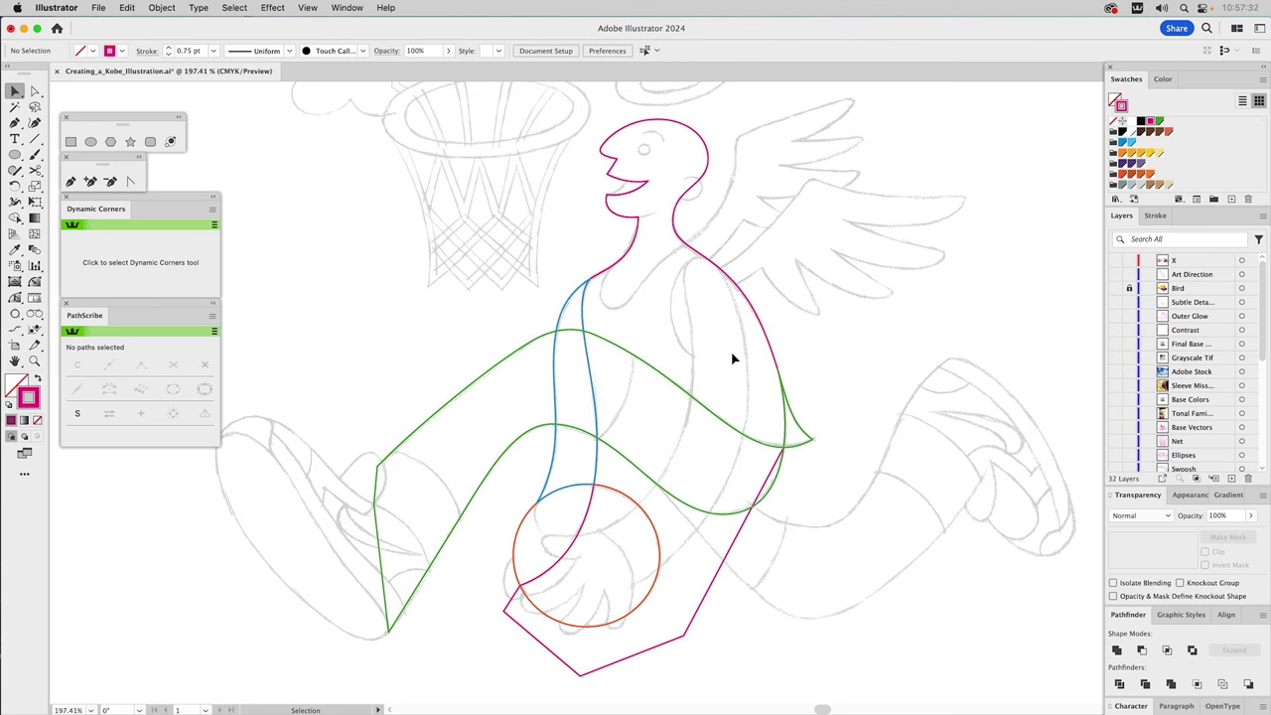
left_click(688, 399)
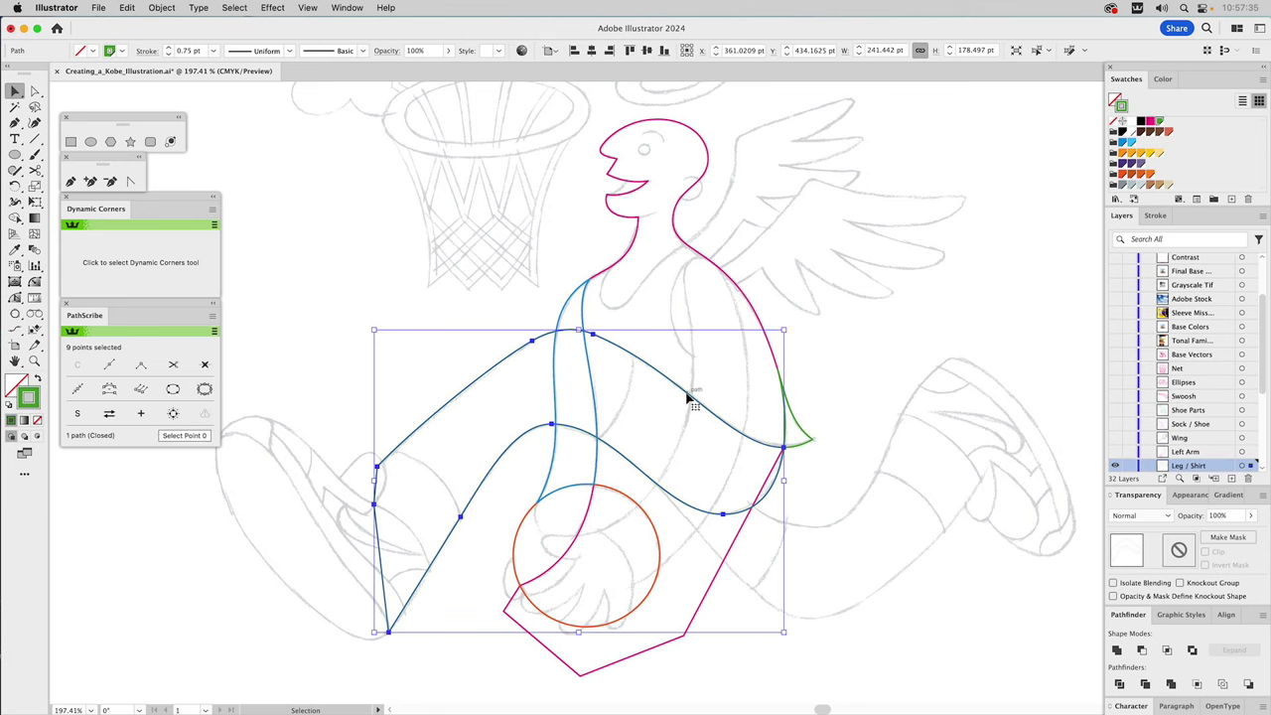
left_click(1115, 102)
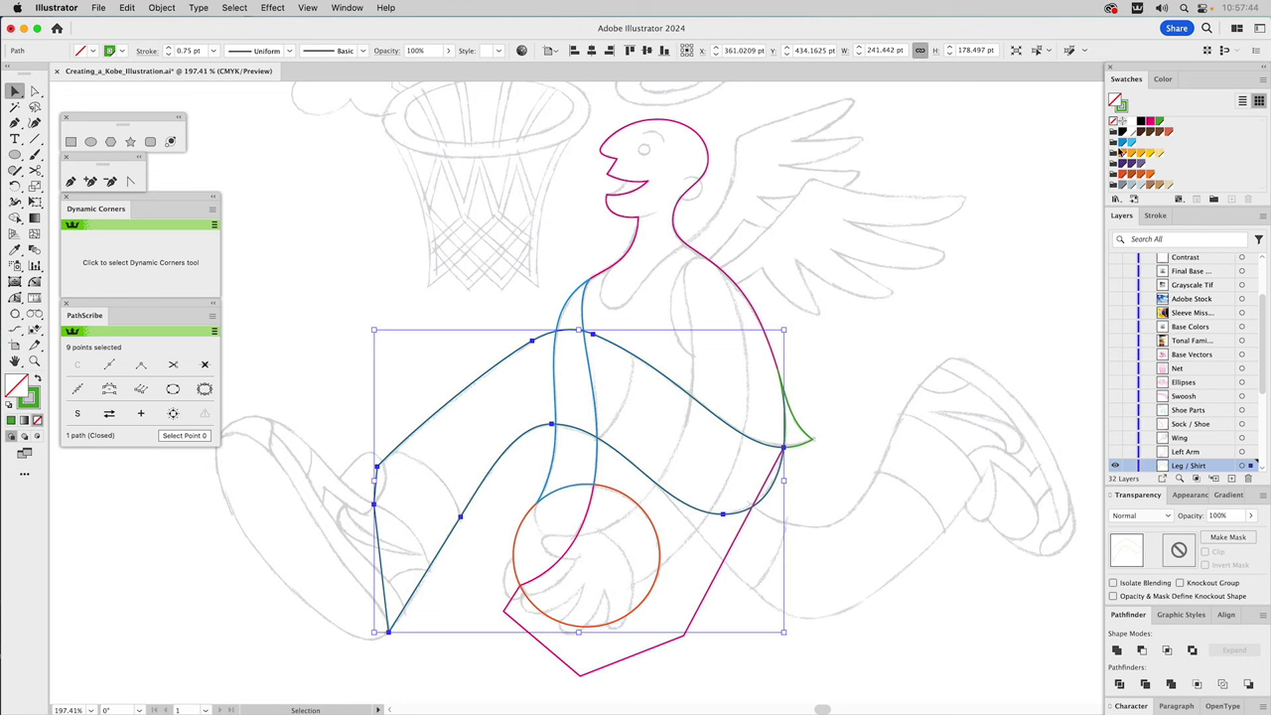
left_click(1122, 155)
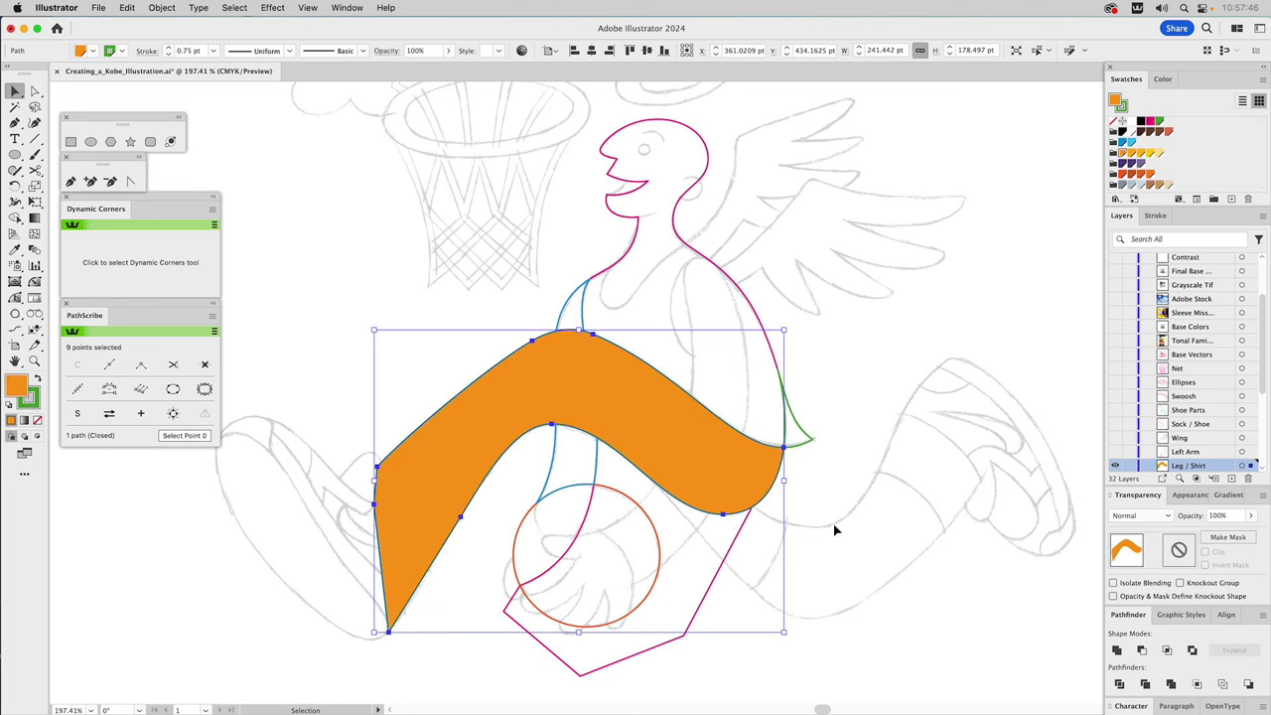
key("super+bracketleft")
left_click(737, 540, "shift")
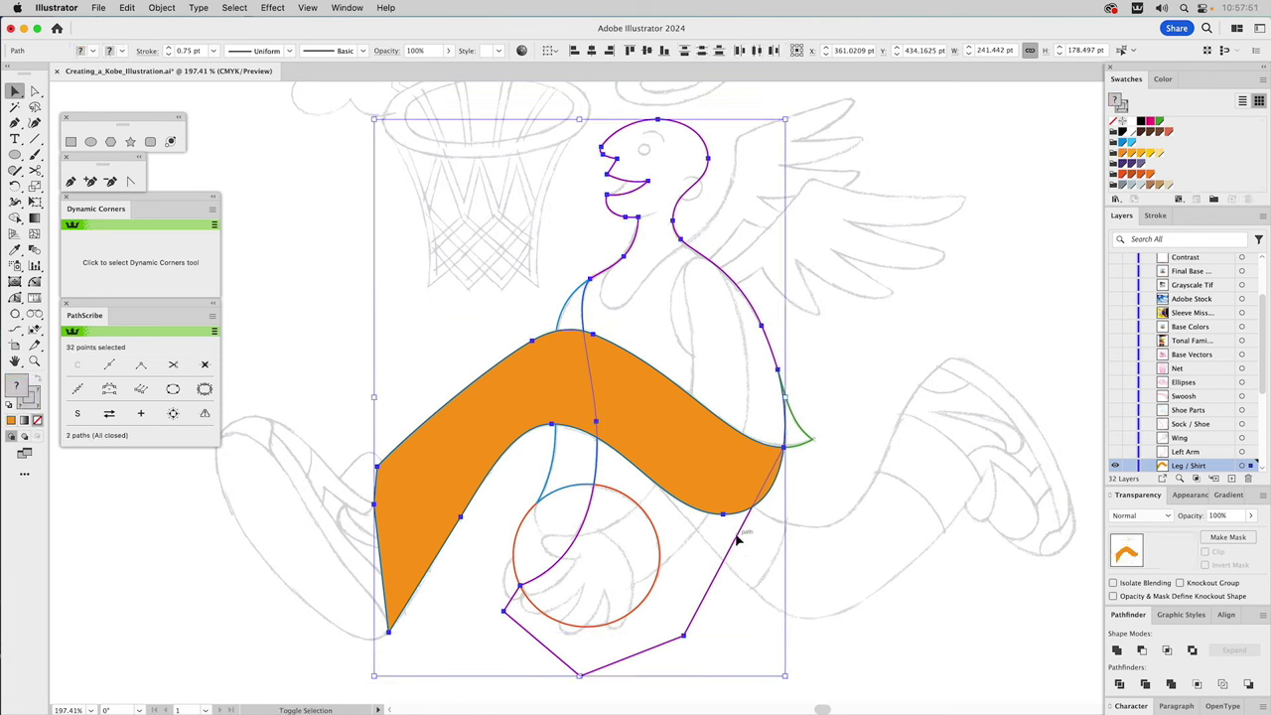
left_click(1142, 651)
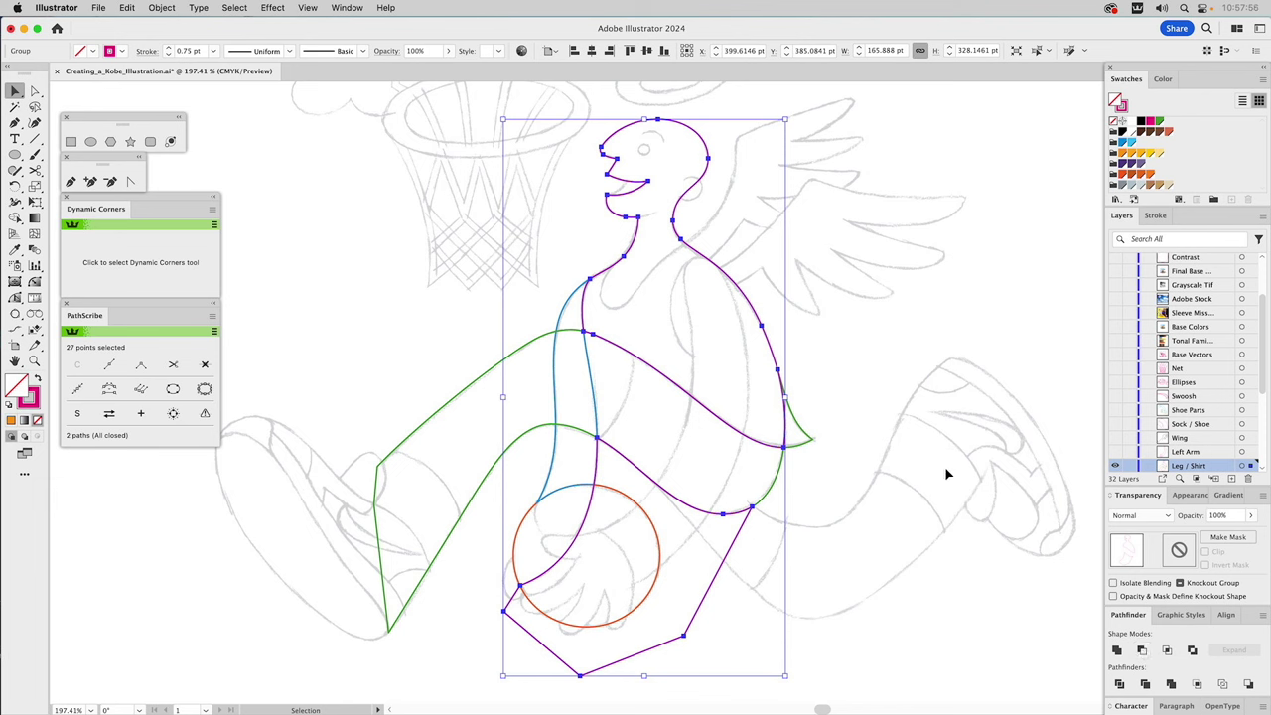
Move the lower body piece below the leg aside to test its separation from the upper body, and undo the move.
left_click(757, 301)
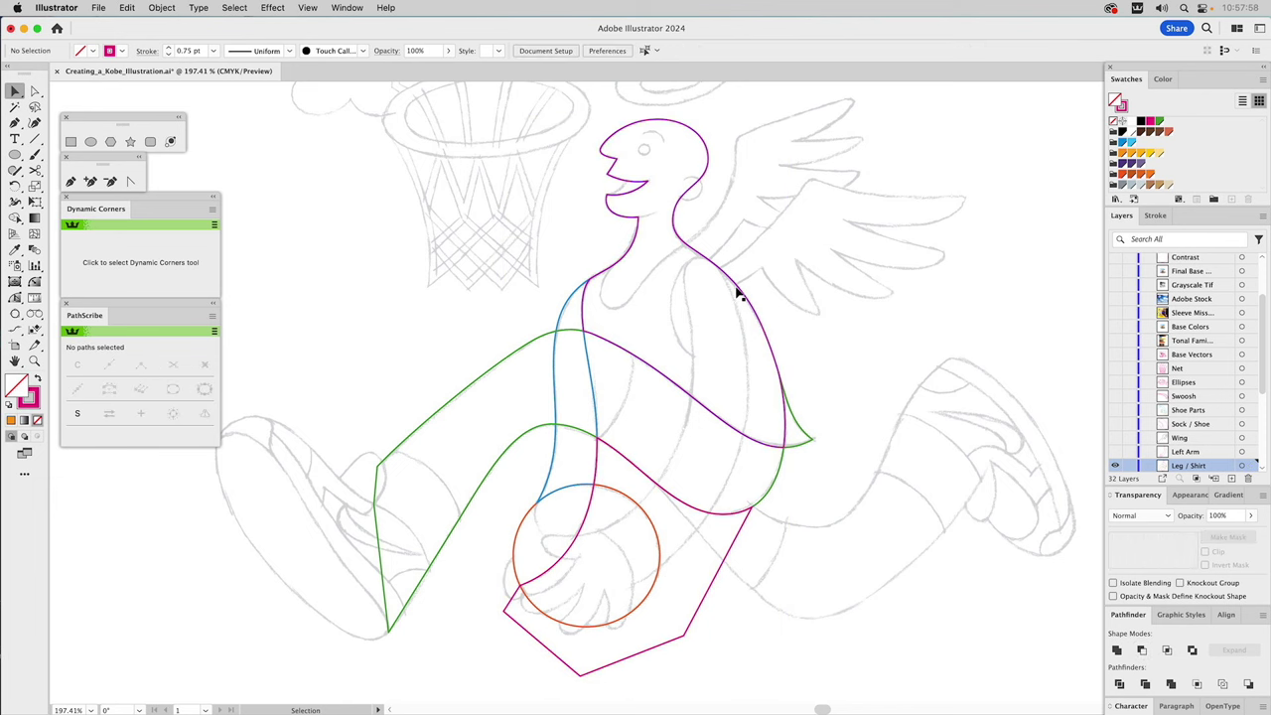
left_click(737, 288)
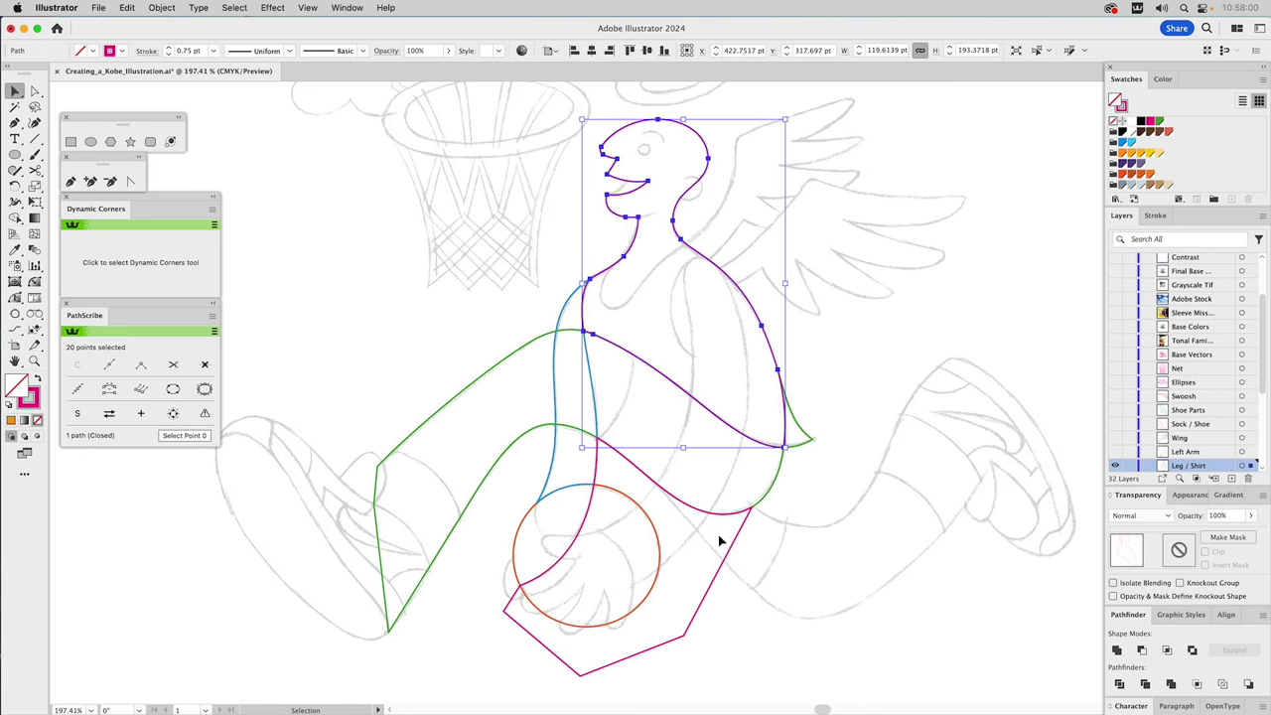
left_click_drag(735, 545, 770, 573)
key("super+z")
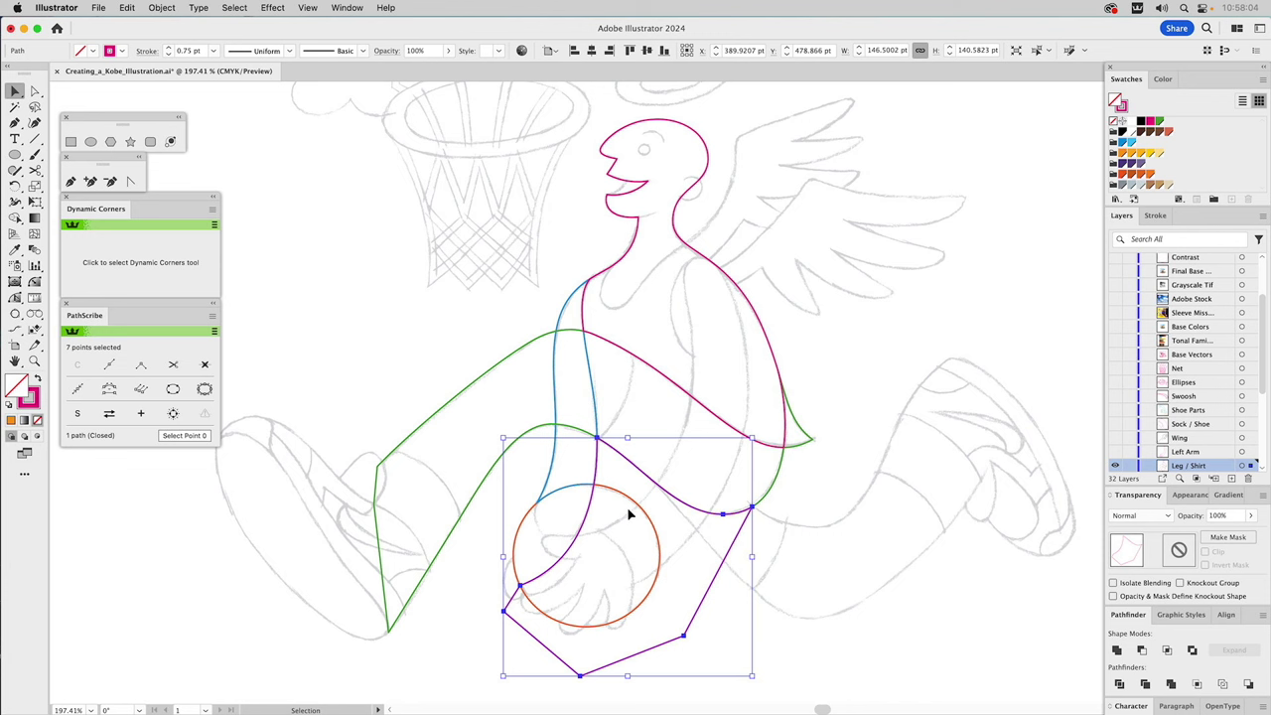
Intersect a copy of the ball circle with the lower body piece so only their overlapping area is kept.
left_click(630, 499)
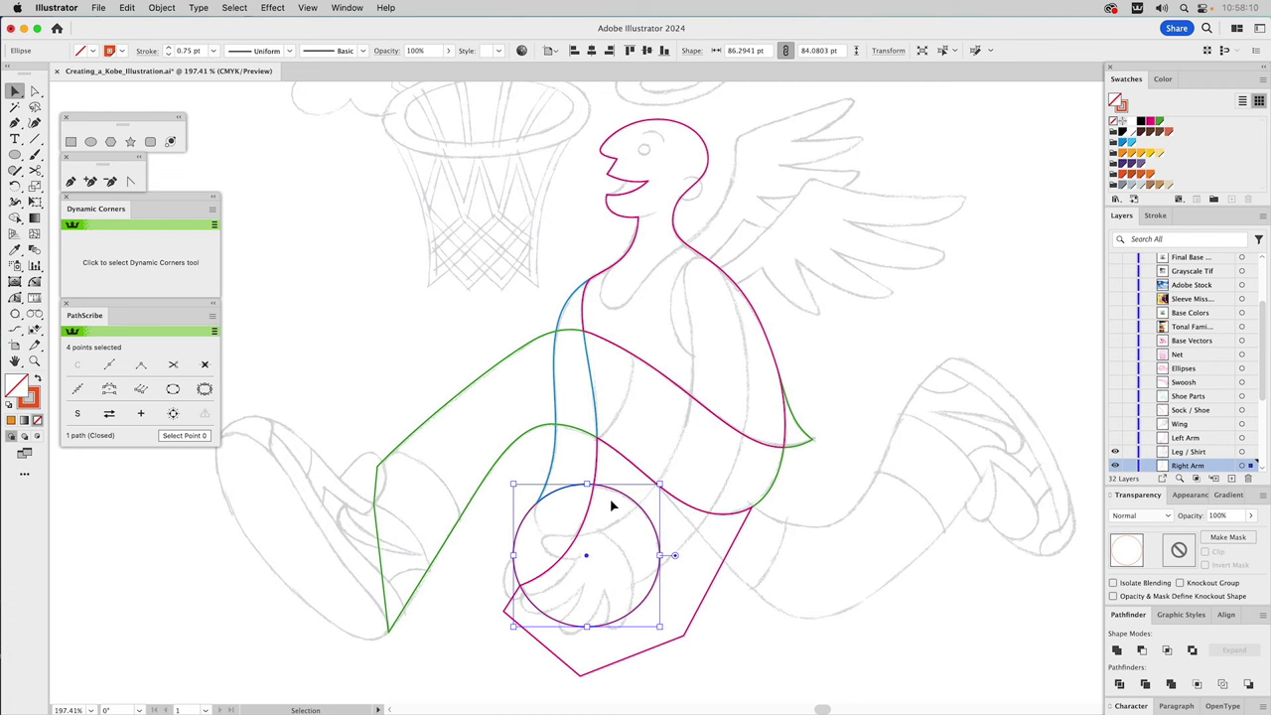
left_click(735, 544, "shift")
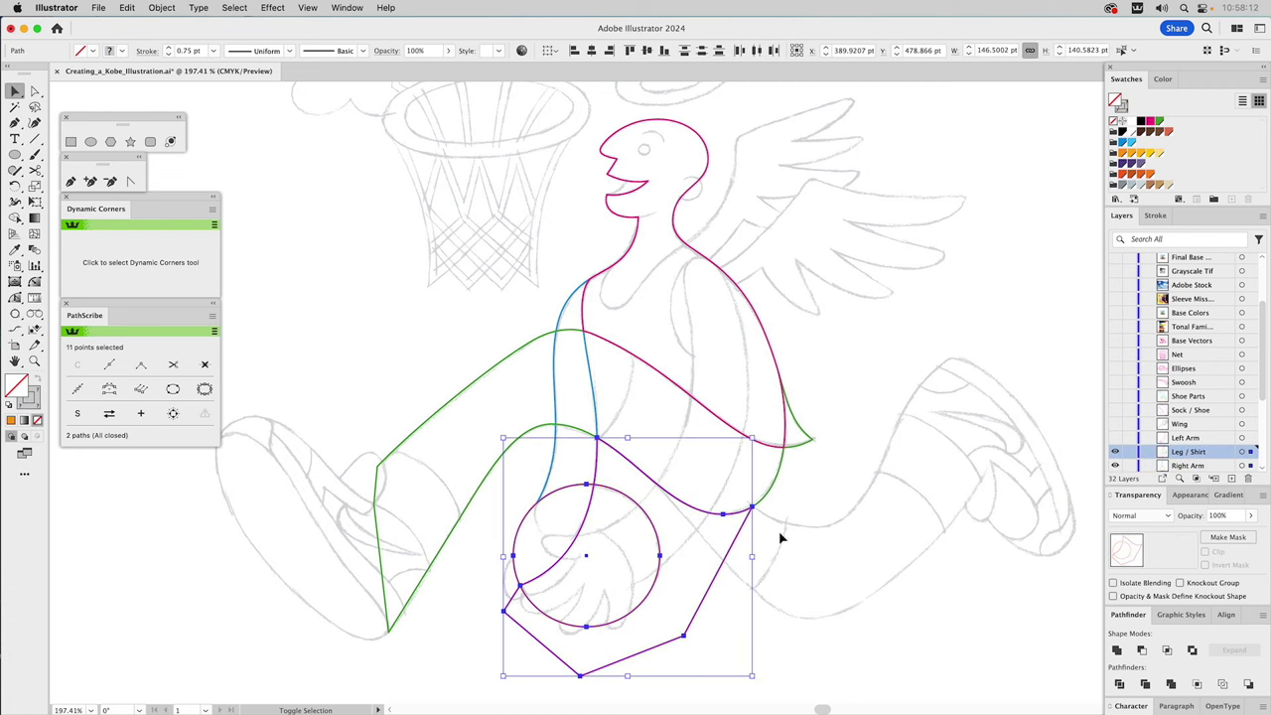
left_click(1167, 651)
left_click(907, 587)
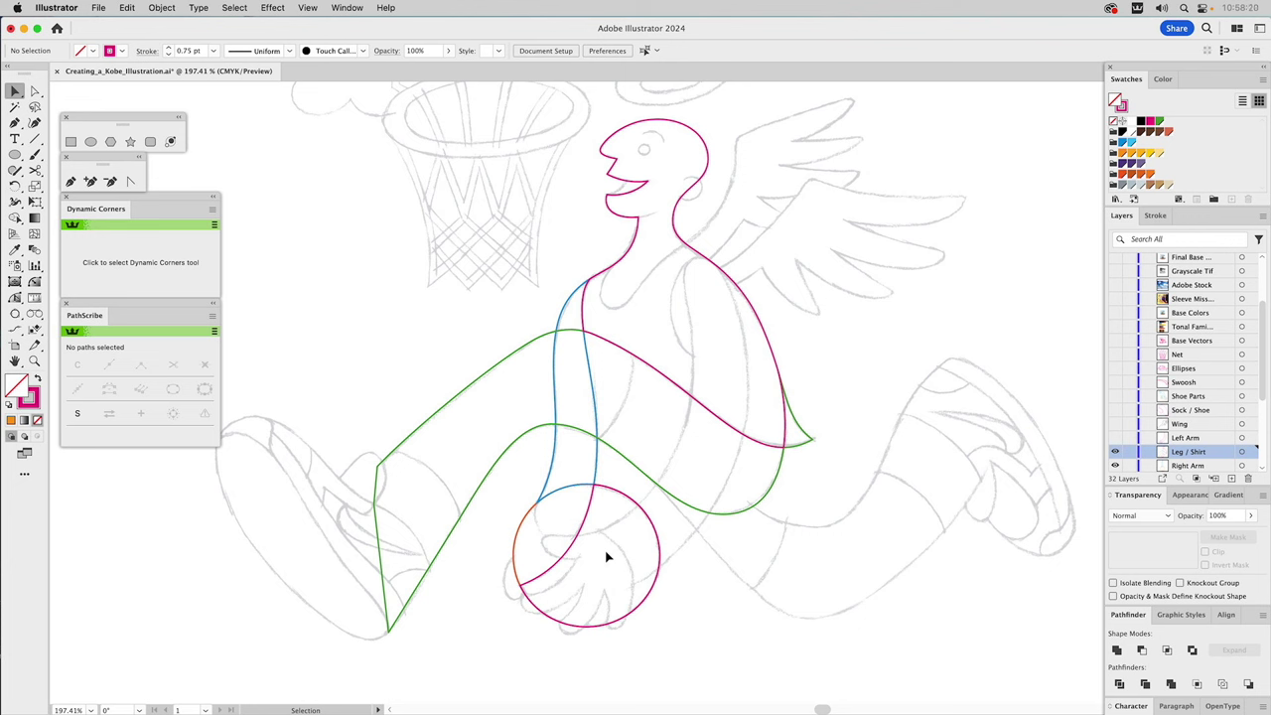
Show the Left Arm layer, select the arm and hand path to check its shape, and deselect it.
left_click(1115, 438)
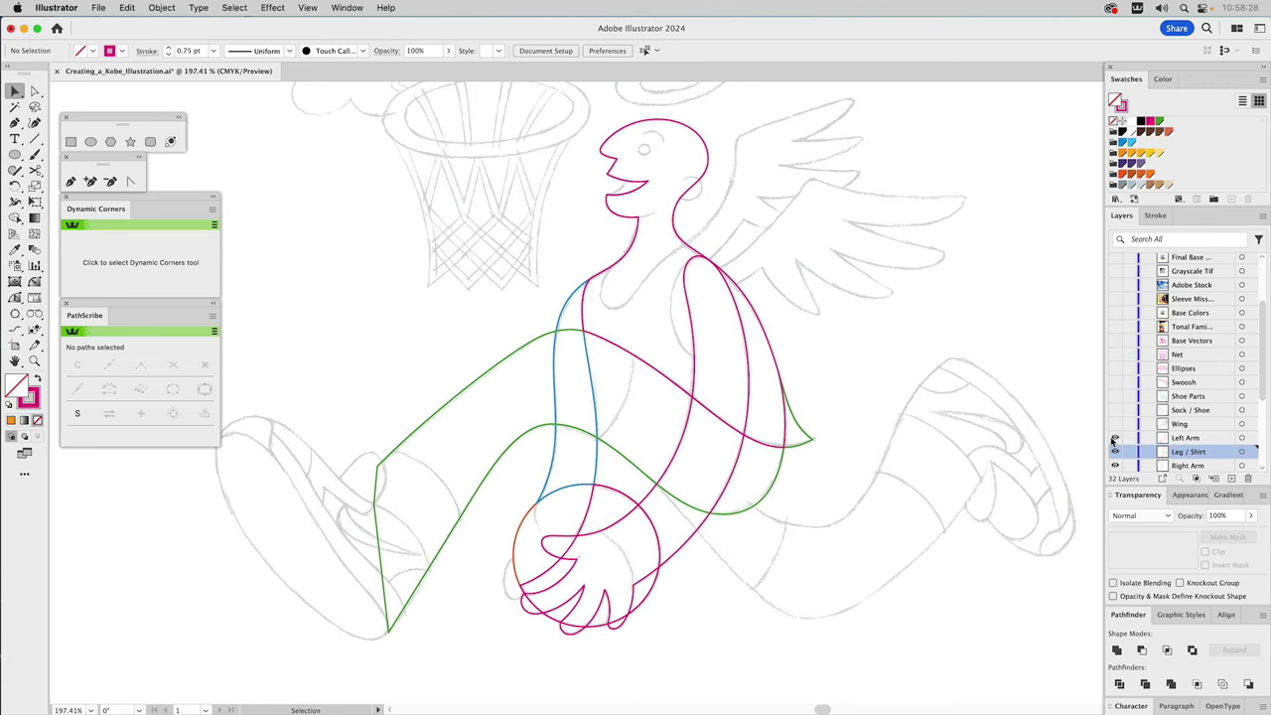
left_click(683, 505)
left_click(690, 443)
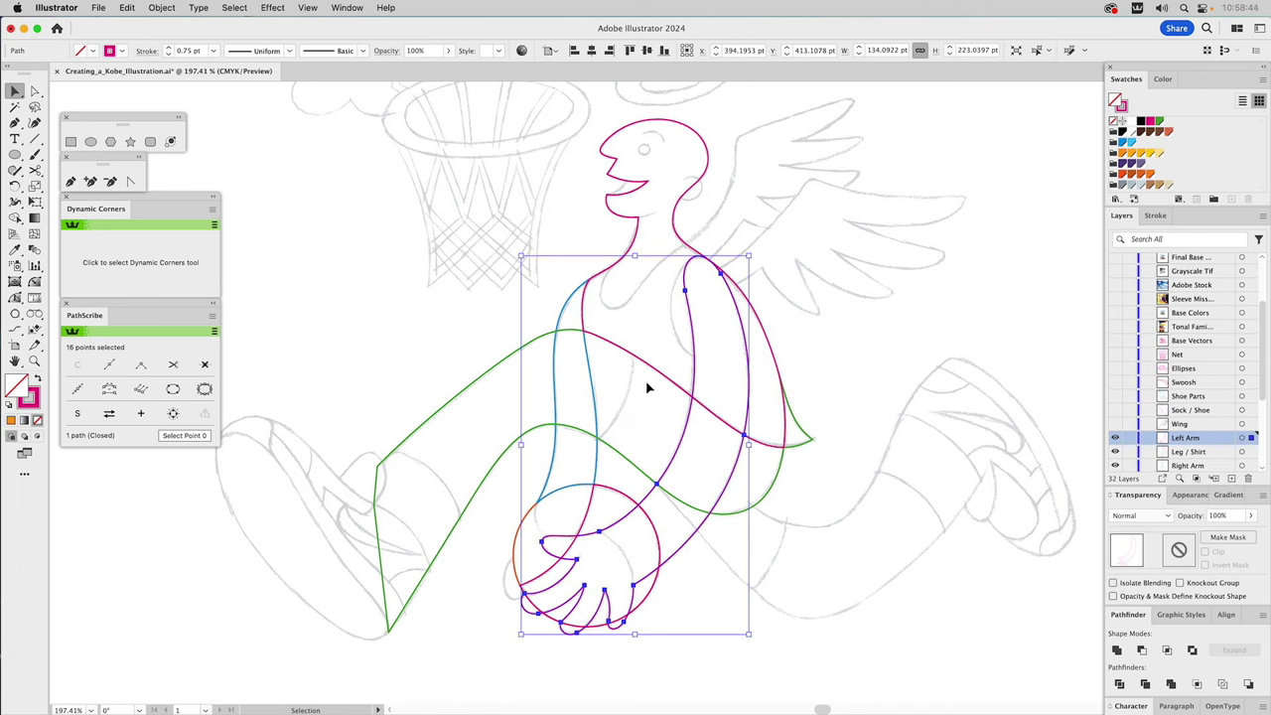
left_click(874, 316)
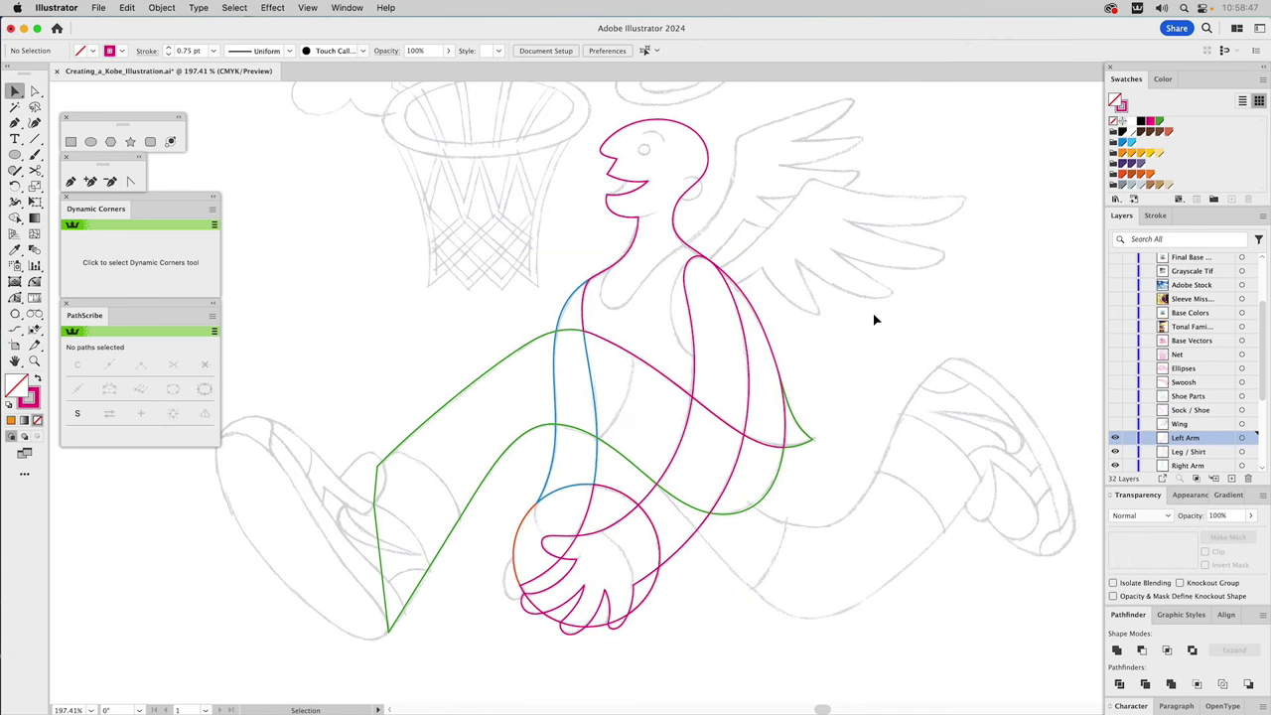
Show the Wing layer and select the black wing path behind the head.
left_click(1115, 424)
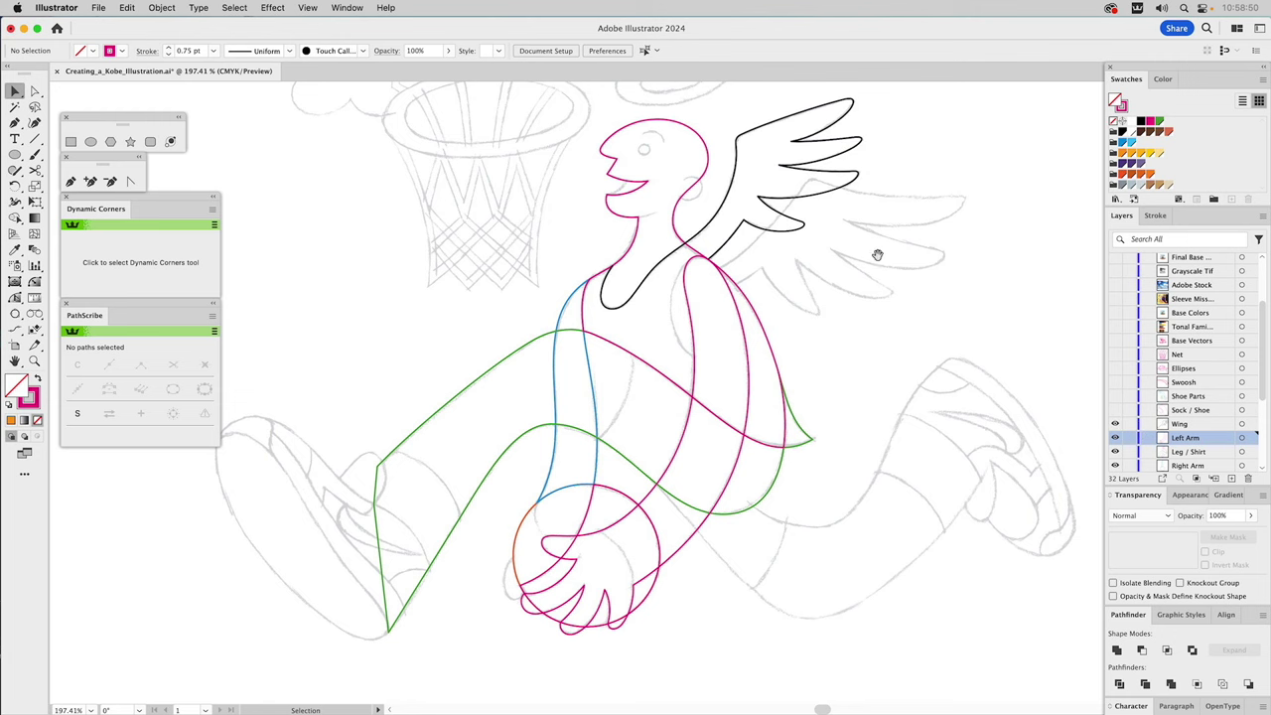
scroll(874, 298, "up", 5)
left_click(792, 306)
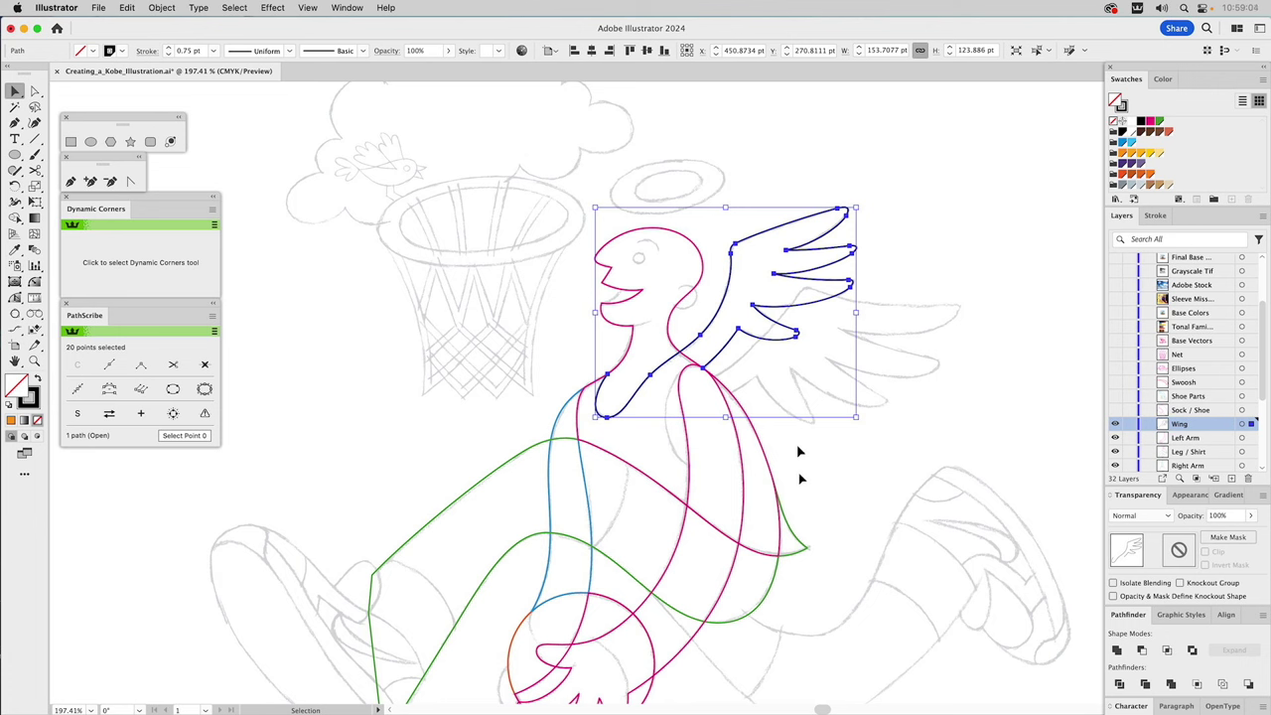
Give a copy of the wing path a blue stroke and move its open lower end anchor outward, away from the shoulder.
left_click(758, 372)
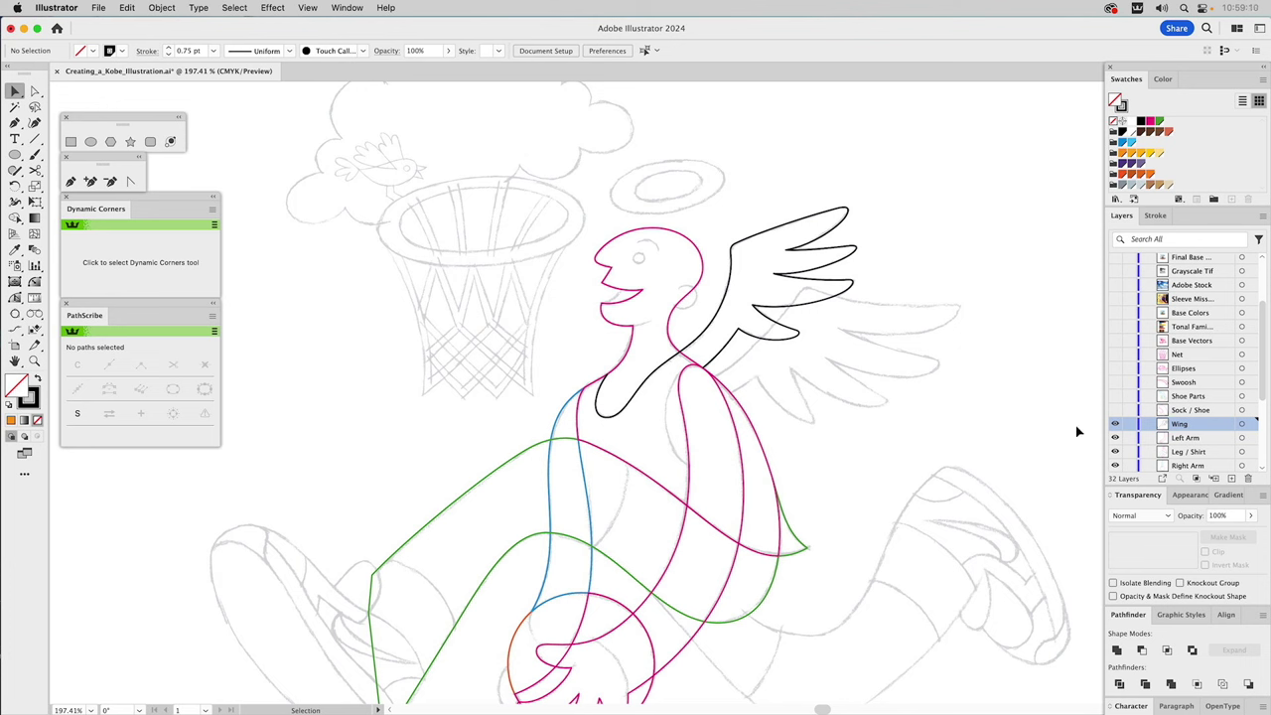
left_click(707, 329)
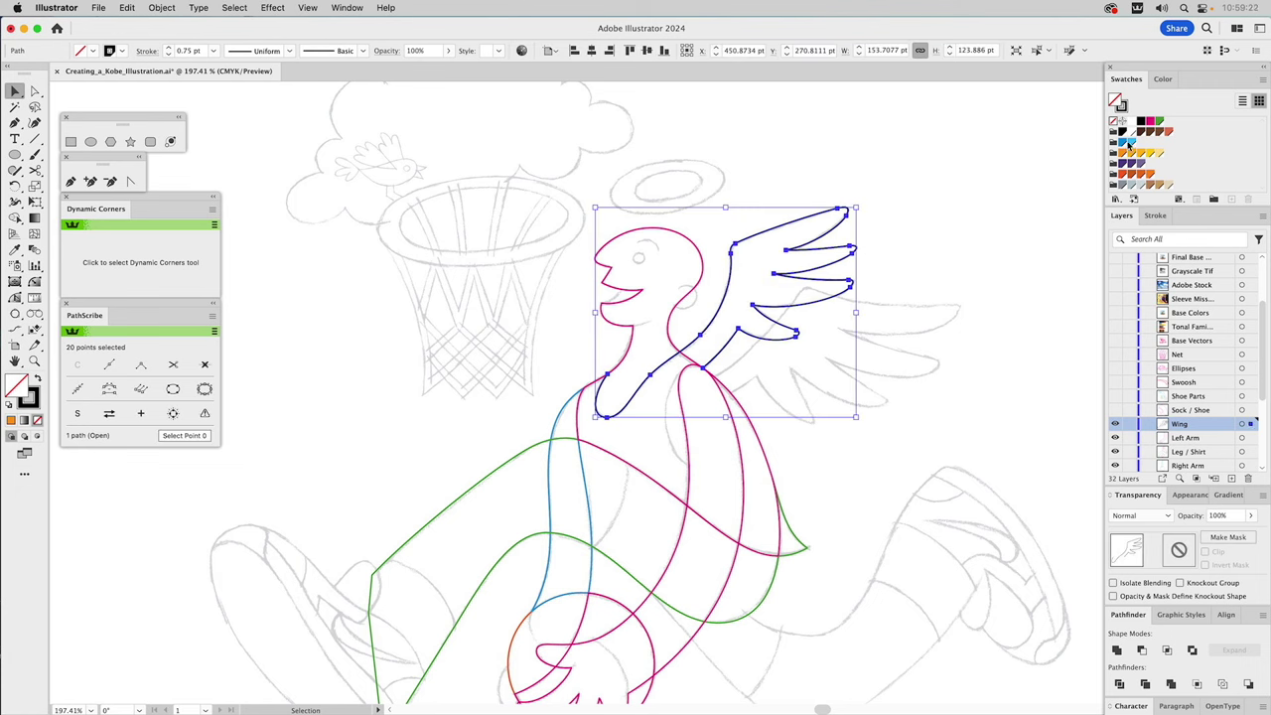
left_click(1125, 142)
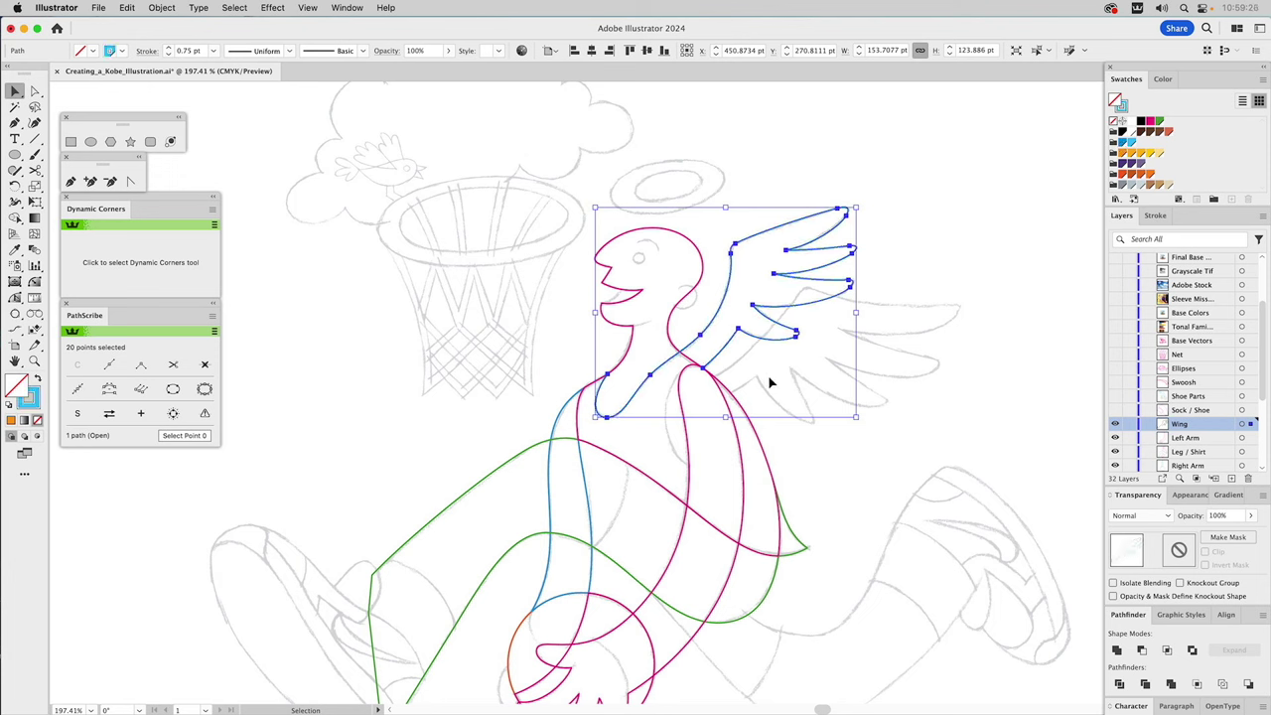
key("a")
left_click_drag(702, 369, 731, 367)
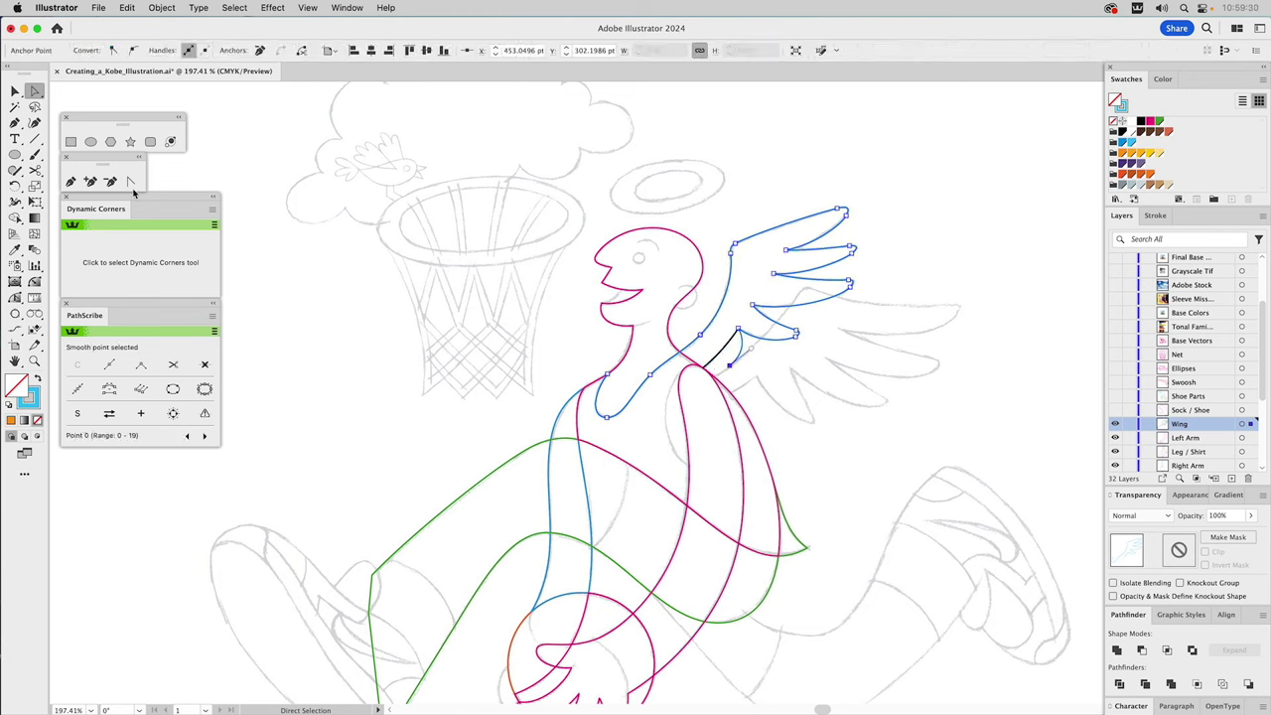
Close the blue wing path with the Pen tool by drawing a rough straight-sided boundary around the wing and head.
key("p")
left_click(731, 366)
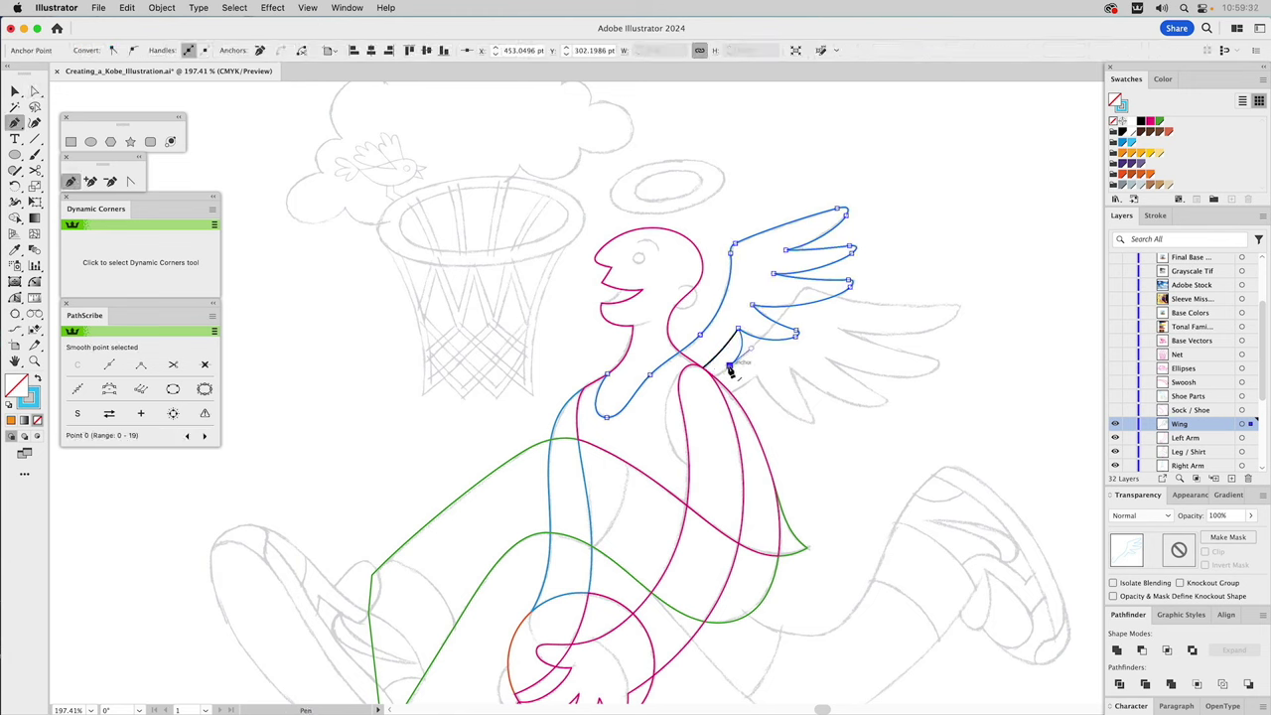
left_click(872, 395)
left_click(913, 157)
left_click(584, 151)
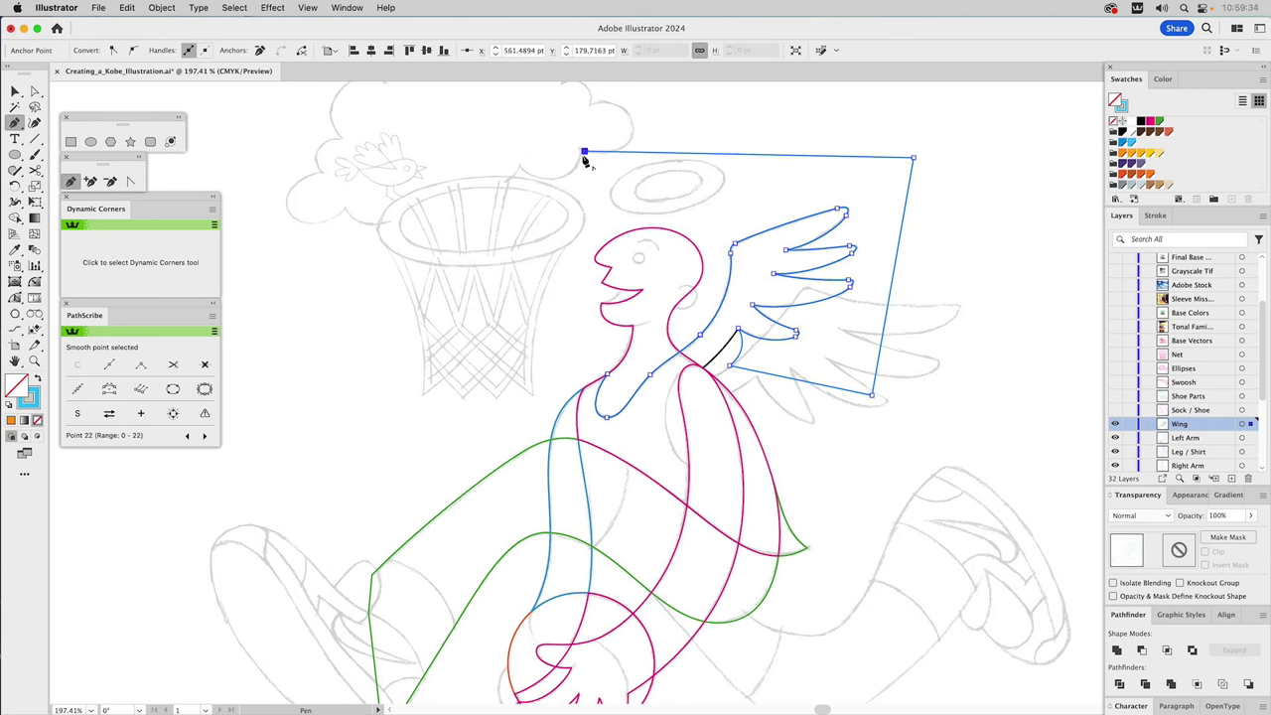
left_click(567, 342)
left_click(611, 375)
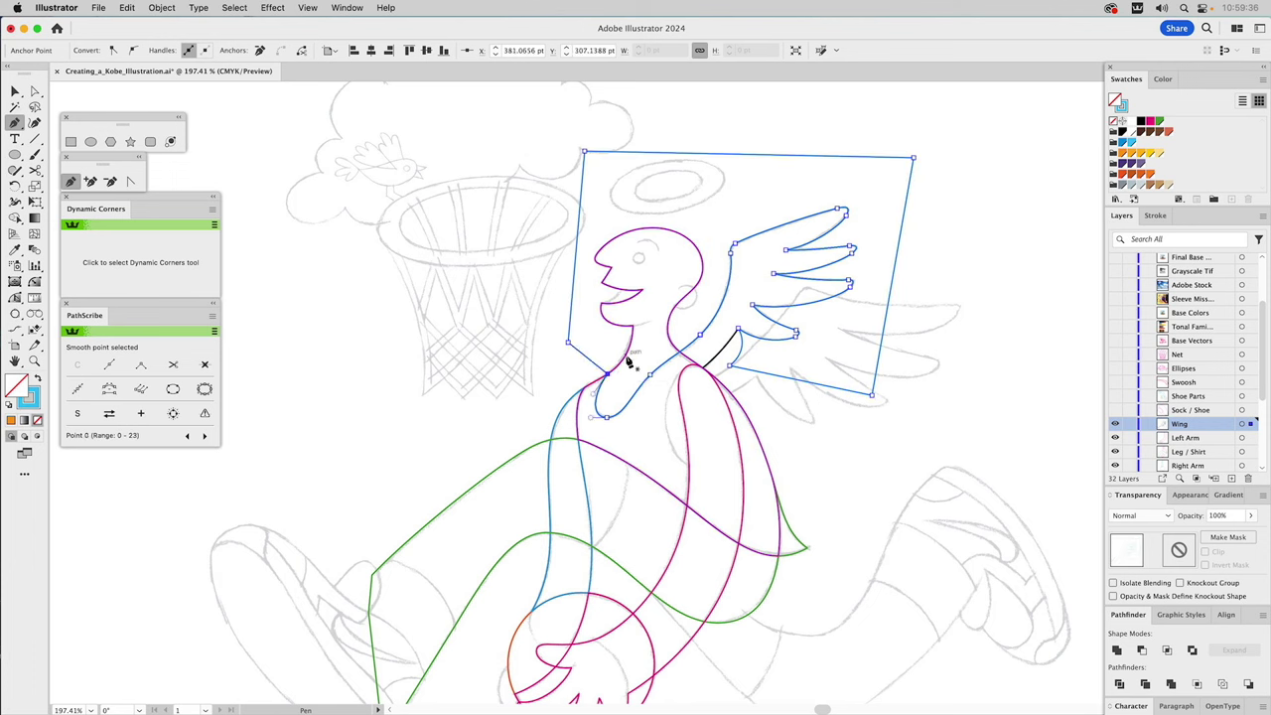
Fill the closed blue shape yellow and intersect it with a copy of the body path to keep only the head and neck area.
key("v")
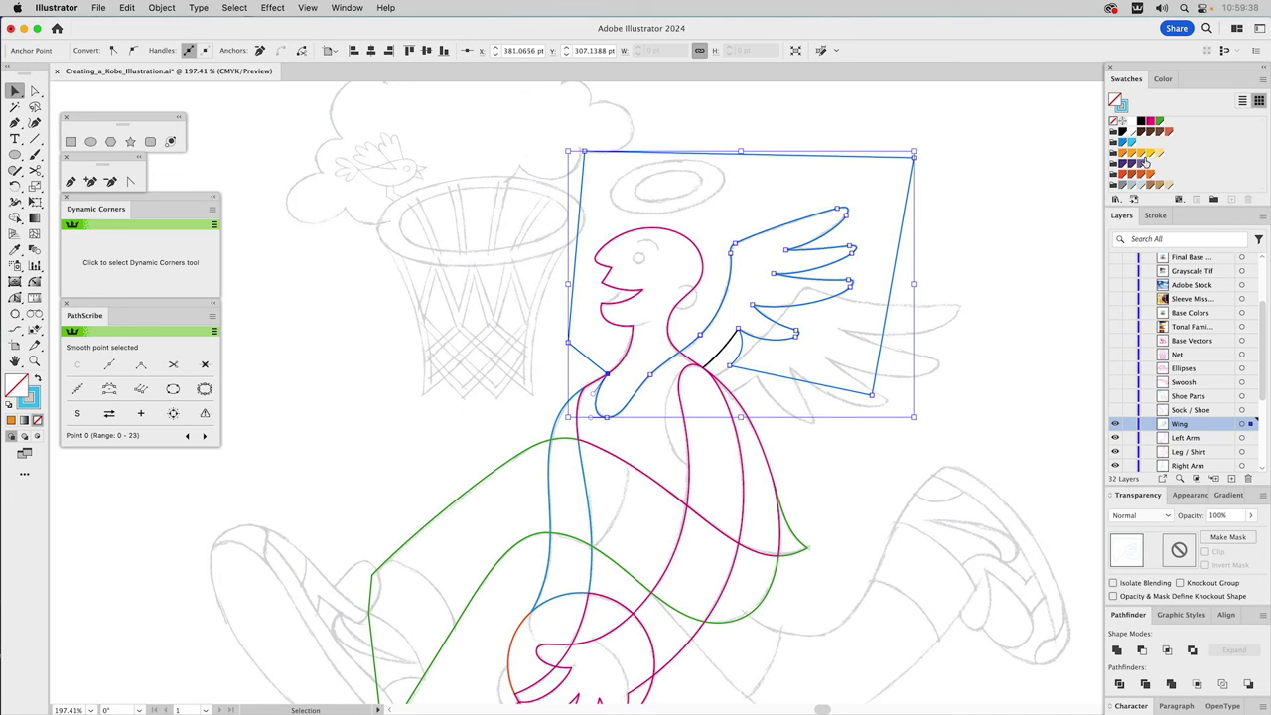
left_click(854, 474)
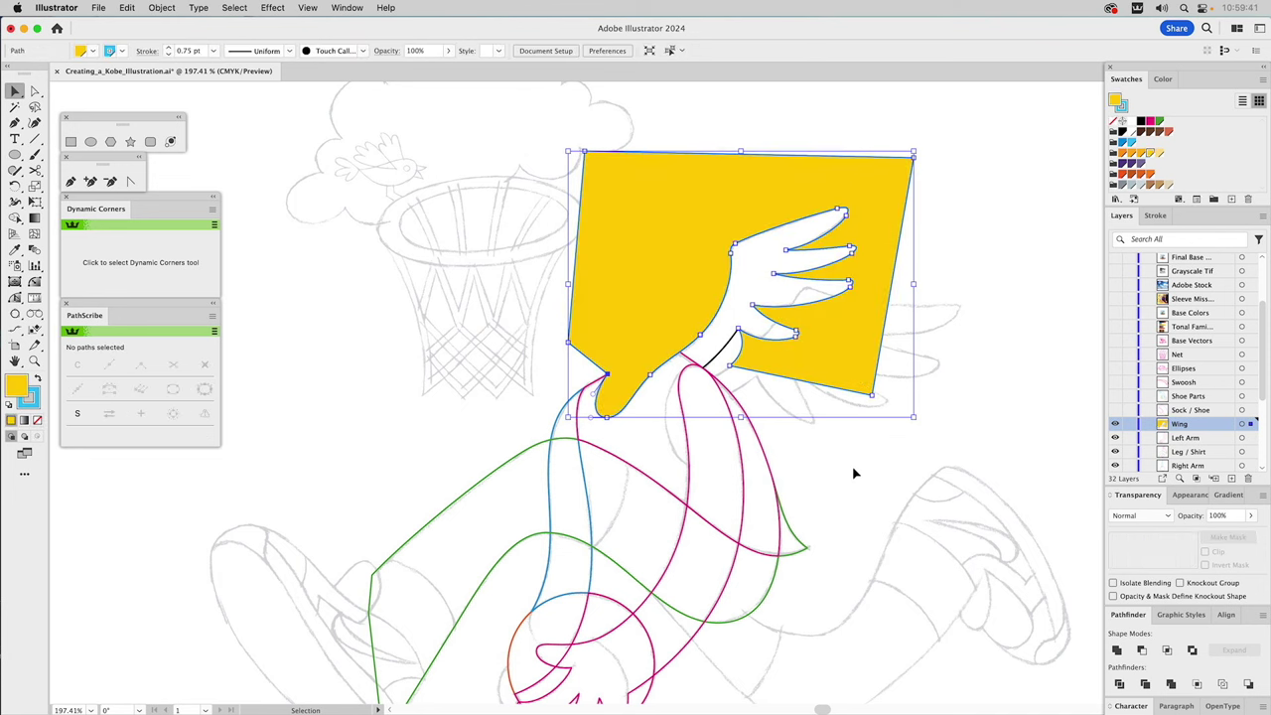
left_click(764, 455)
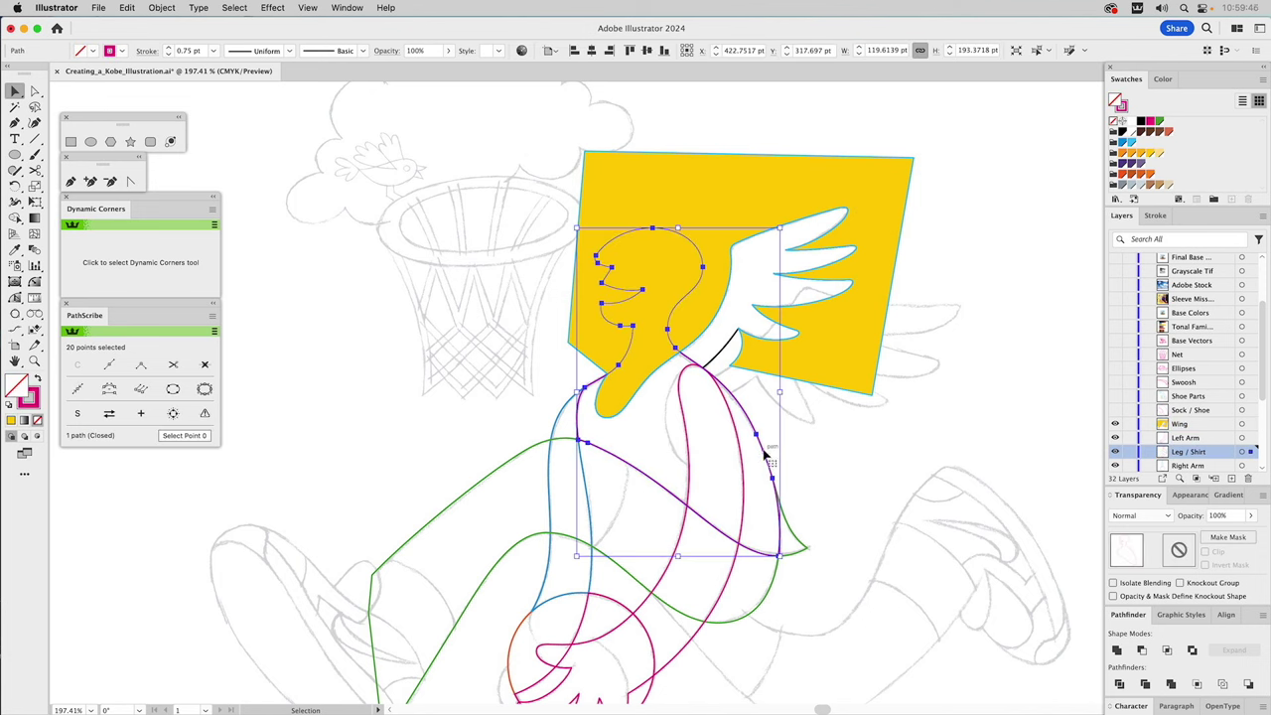
left_click(731, 196, "shift")
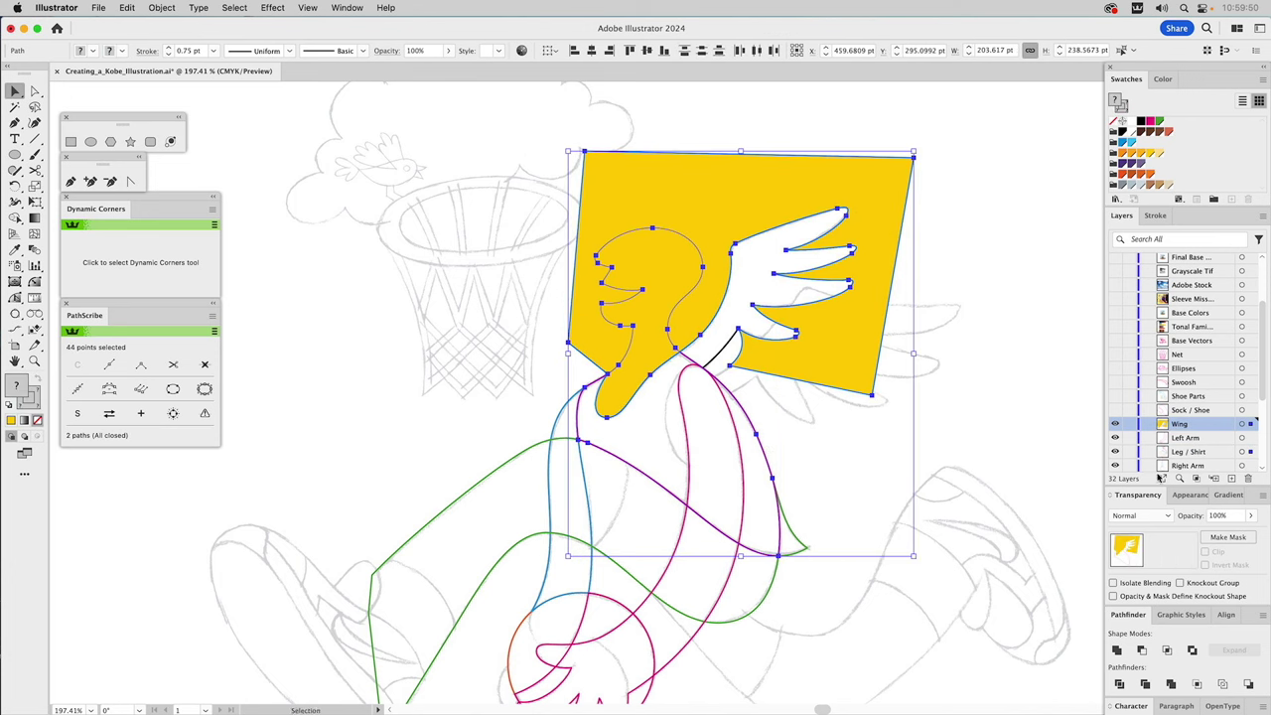
left_click(1166, 650)
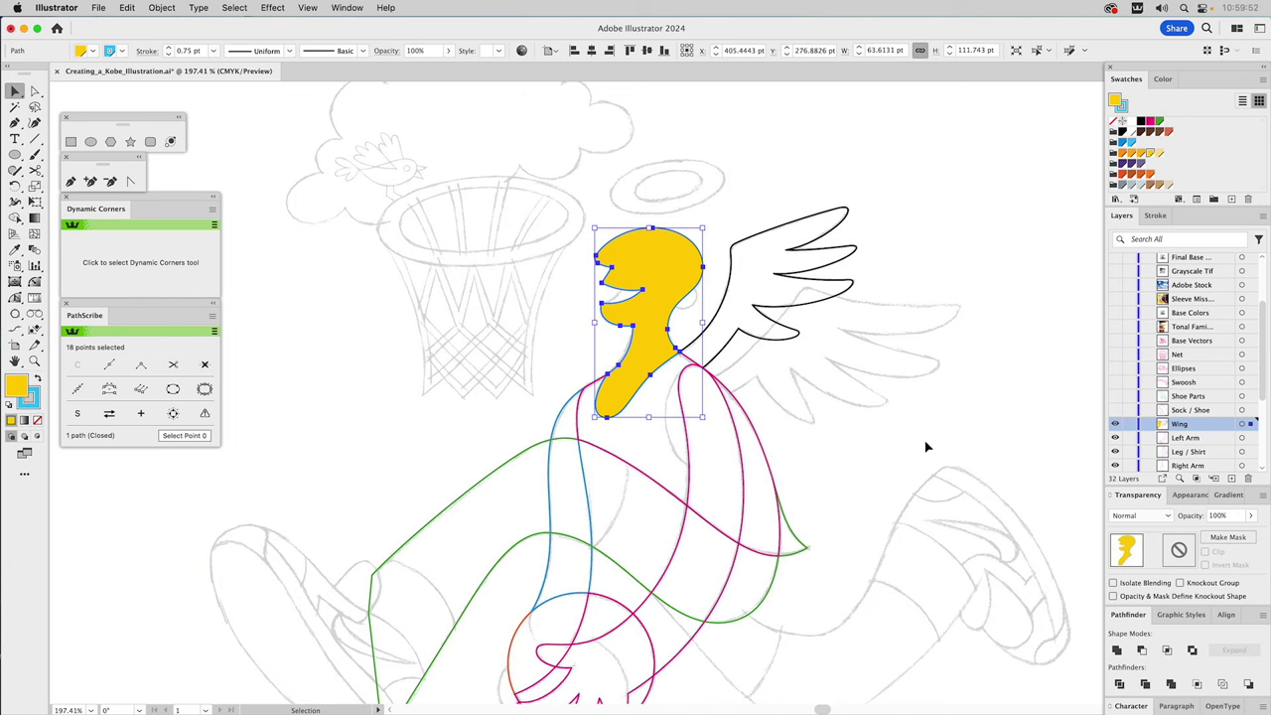
Match the head piece to the unfilled magenta outline style, move it aside to test its separation, and undo the move.
key("i")
left_click(755, 409)
key("v")
left_click(801, 385)
left_click_drag(682, 241, 735, 155)
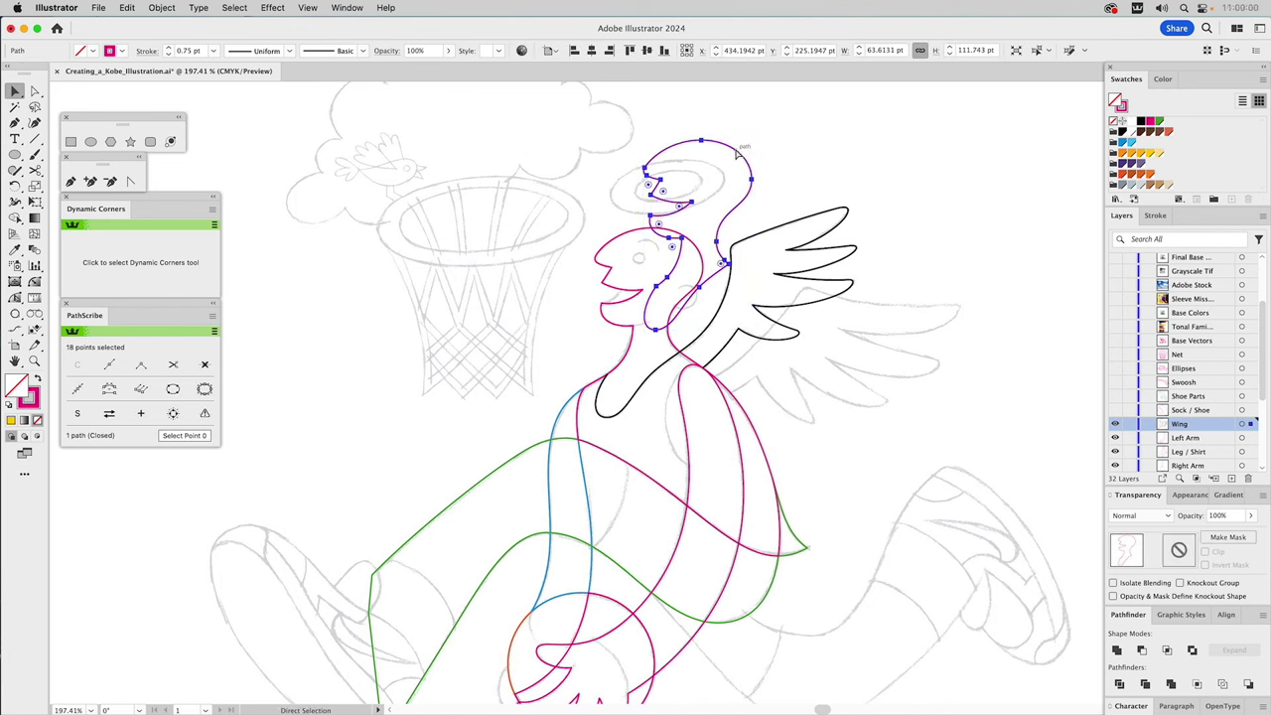
key("super+z")
left_click(844, 396)
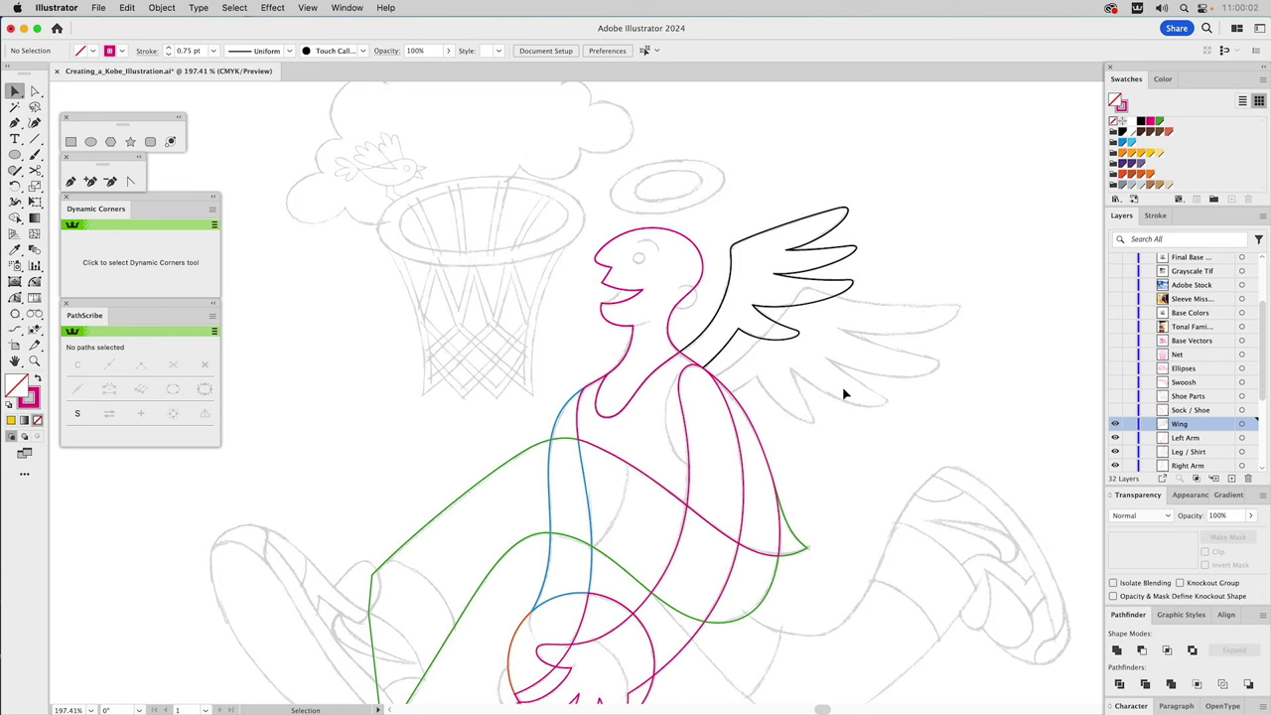
Isolate a copy of the black wing path and move its open lower end anchor outward from the shoulder.
left_click(711, 323)
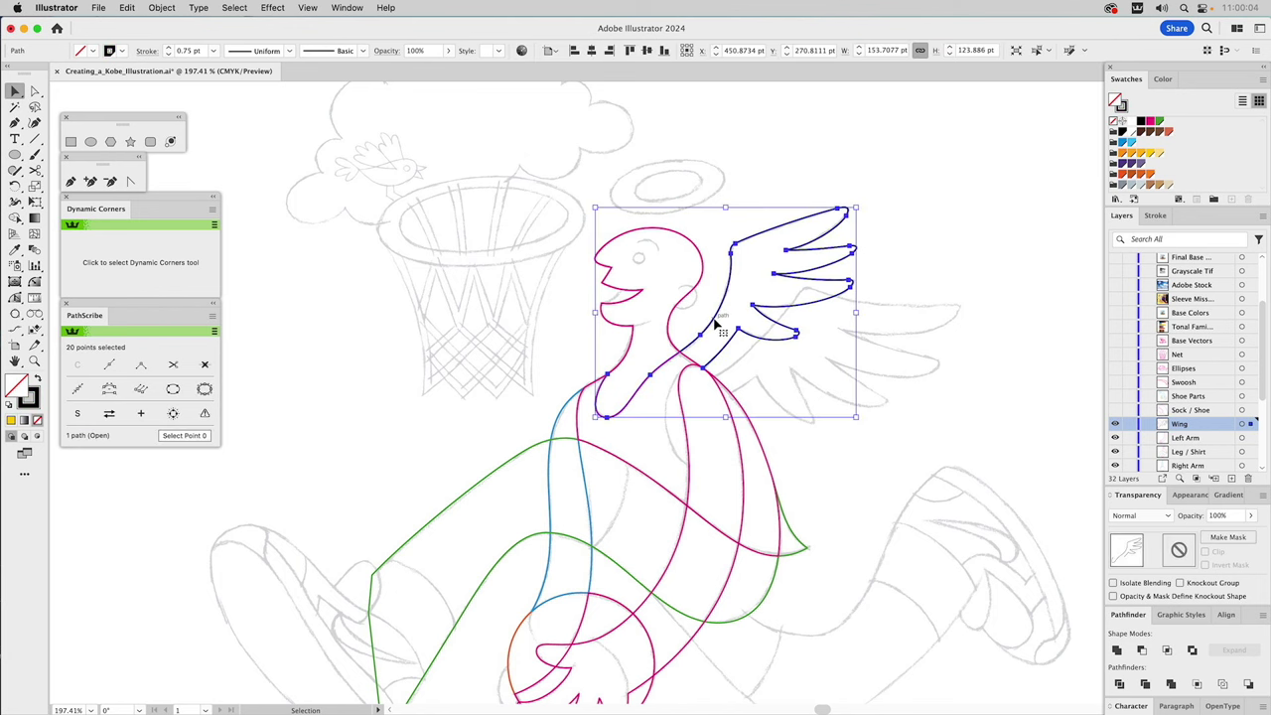
double_click(712, 326)
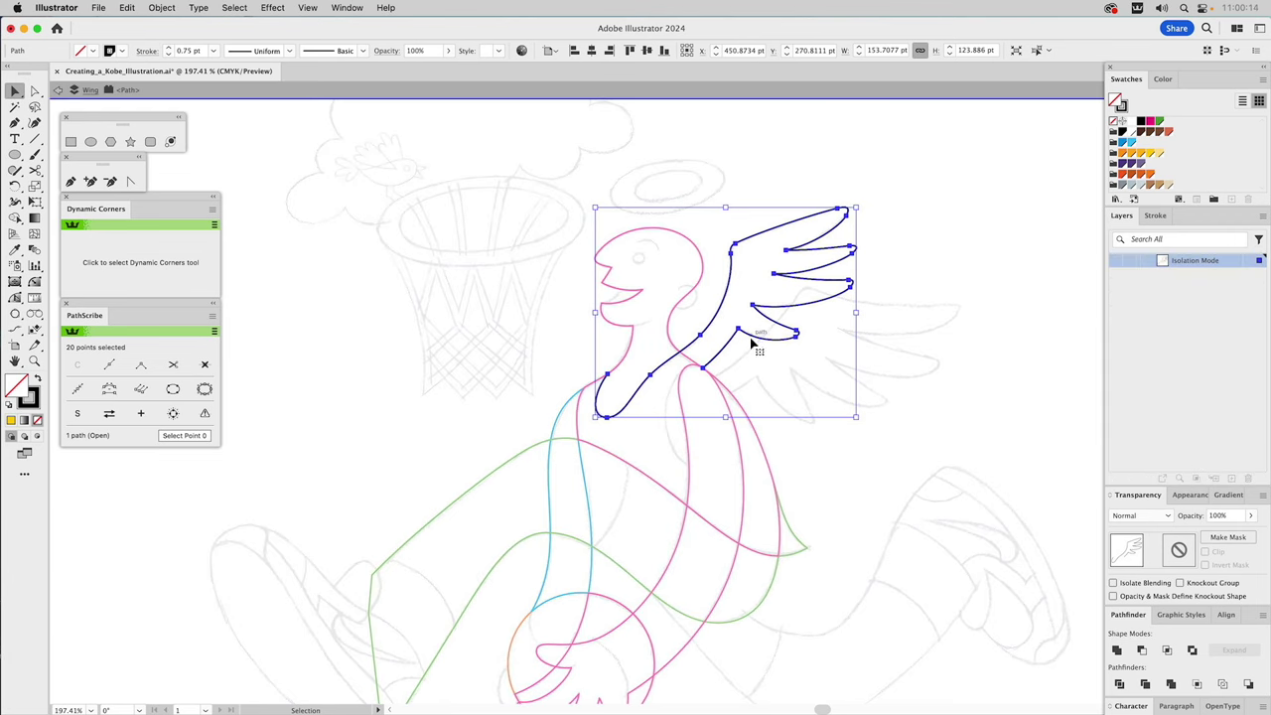
key("a")
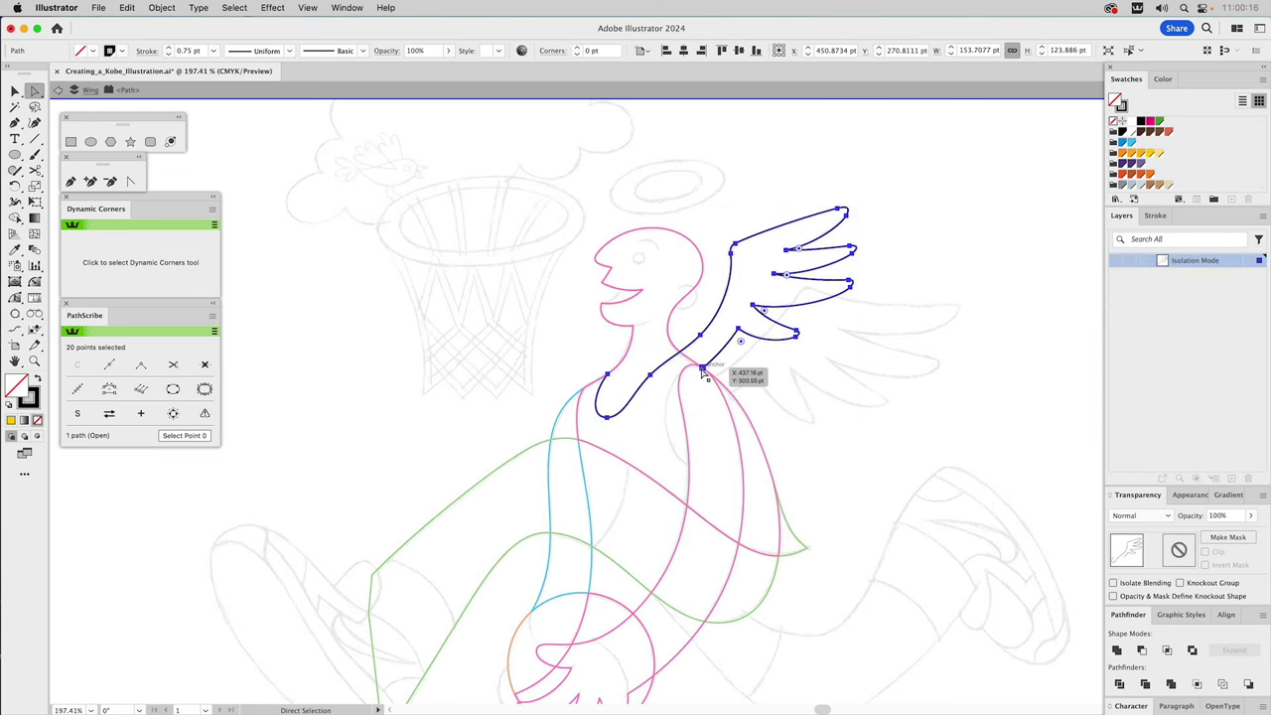
left_click_drag(701, 371, 723, 364)
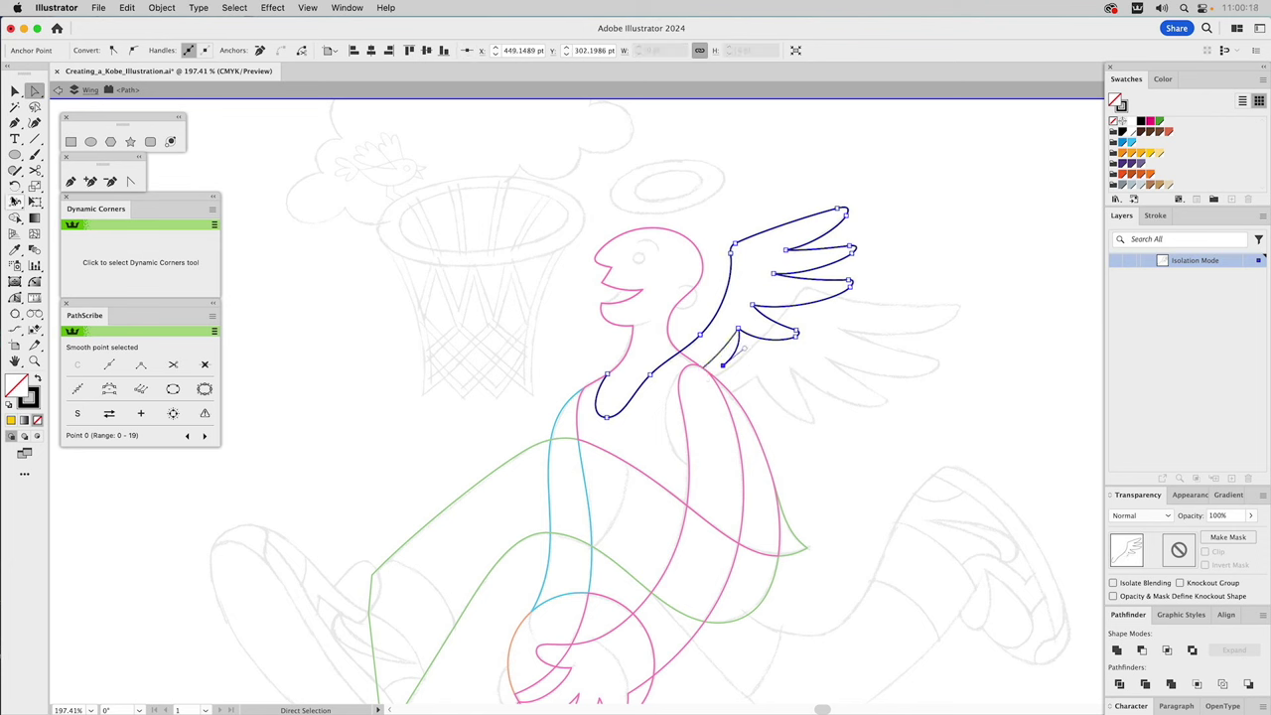
Close the isolated wing path with the Pen tool, running straight segments around the head and wing to the moved end anchor.
left_click(69, 183)
left_click(608, 377)
left_click(548, 270)
left_click(627, 139)
left_click(930, 174)
left_click(830, 431)
left_click(723, 365)
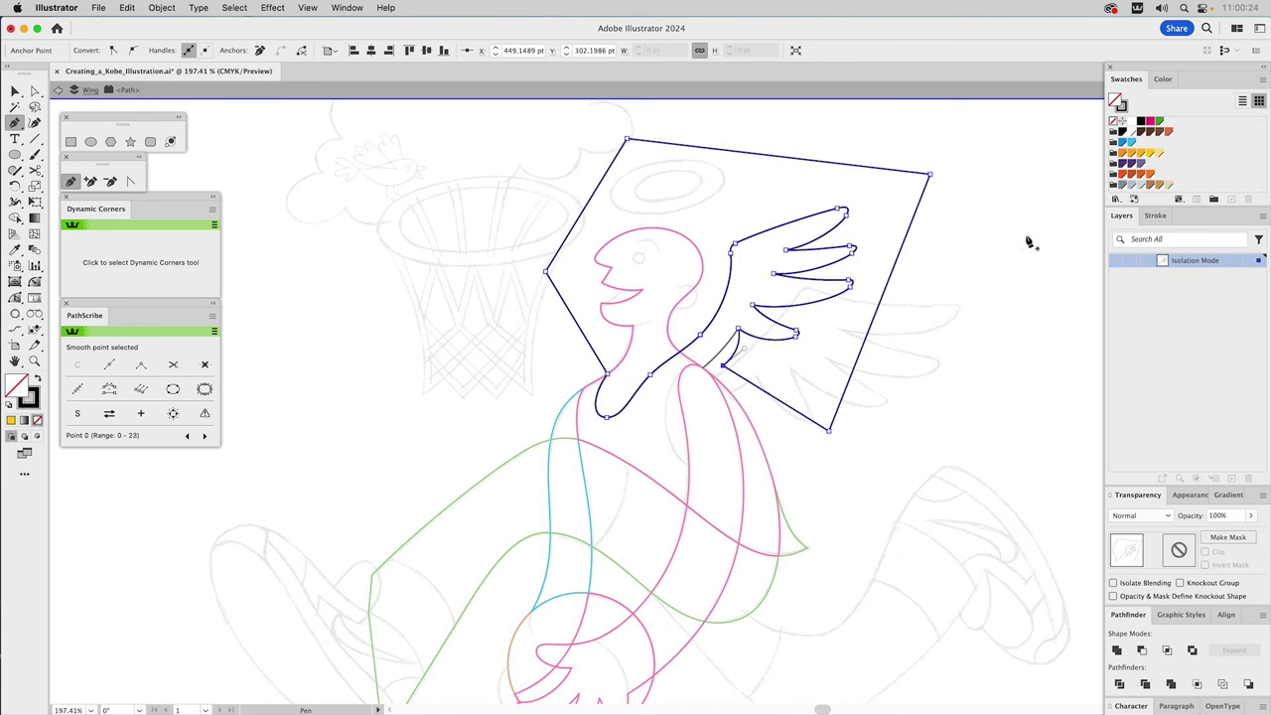
Fill the closed wing boundary shape orange and leave isolation mode.
left_click(1139, 153)
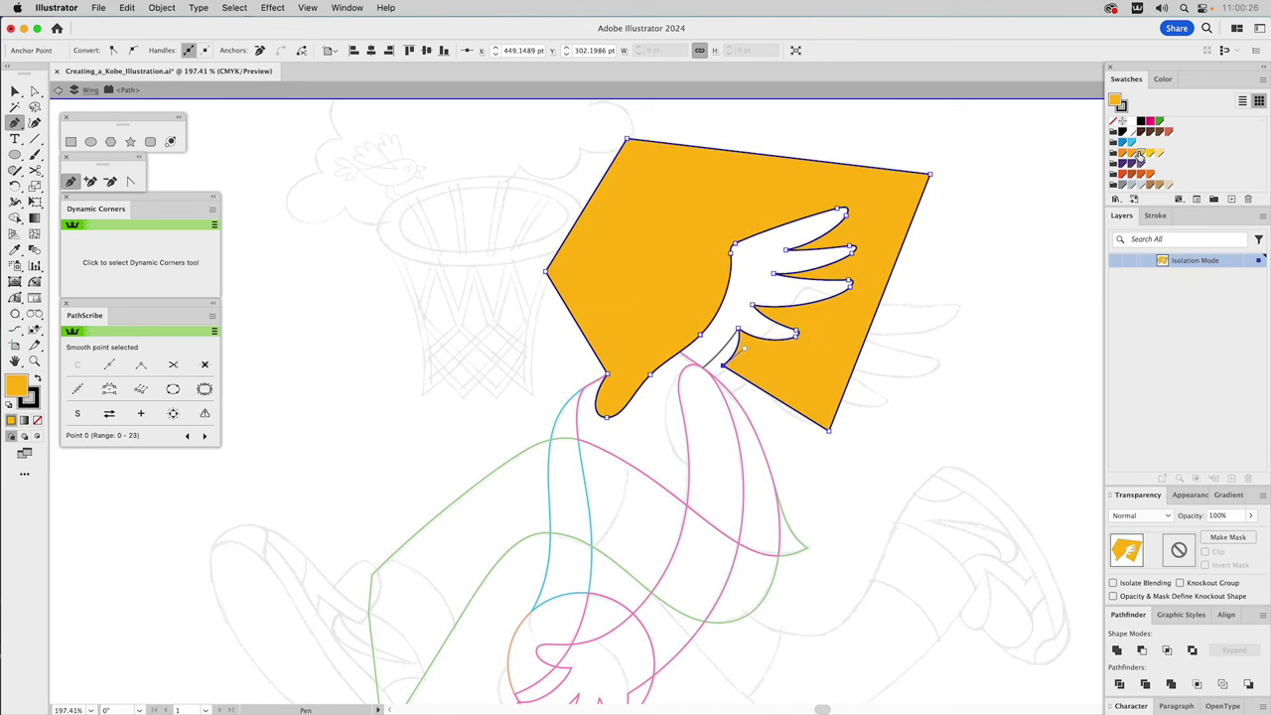
key("v")
double_click(977, 298)
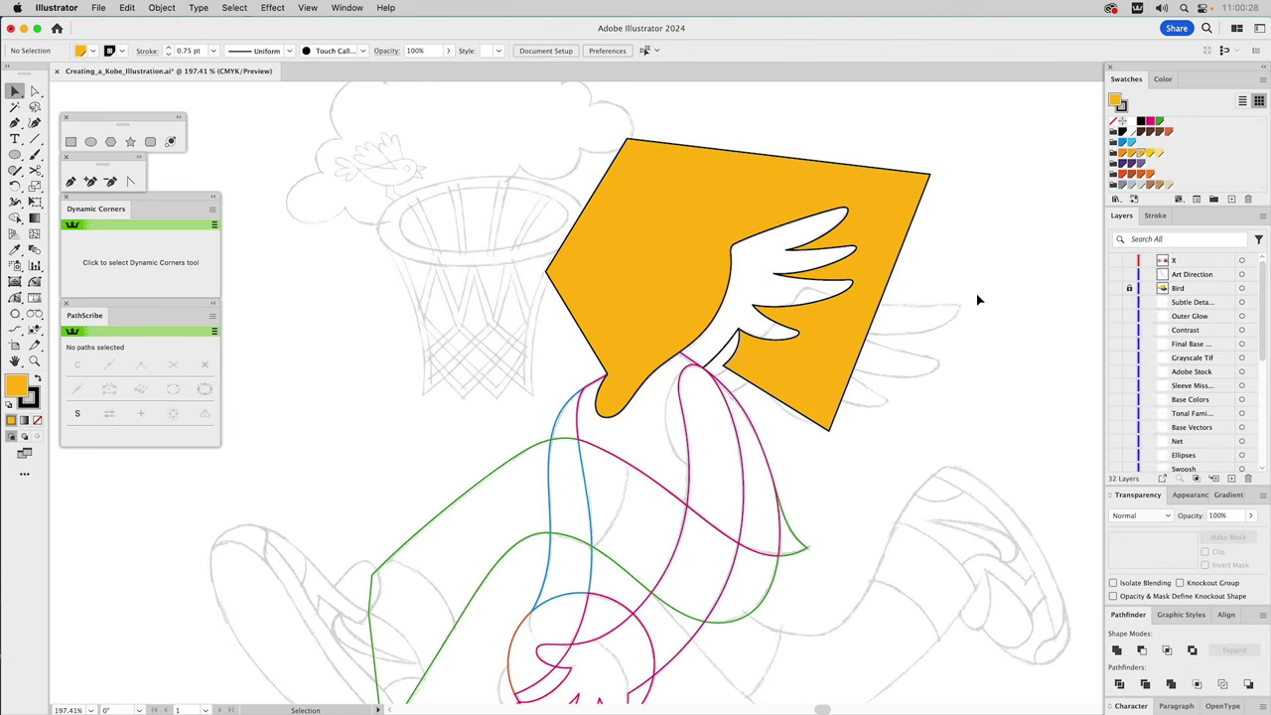
Subtract the orange shape from the magenta body path with Minus Front to cut the shirt neckline.
left_click(738, 400)
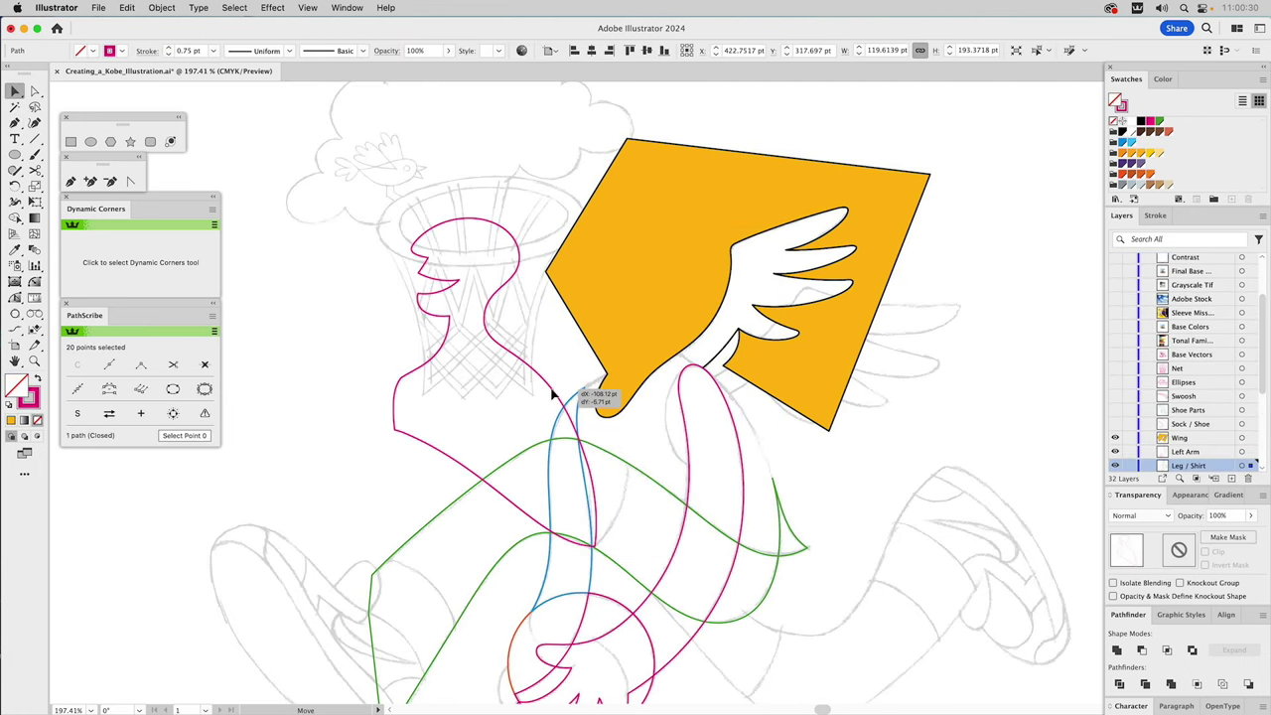
key("a")
key("v")
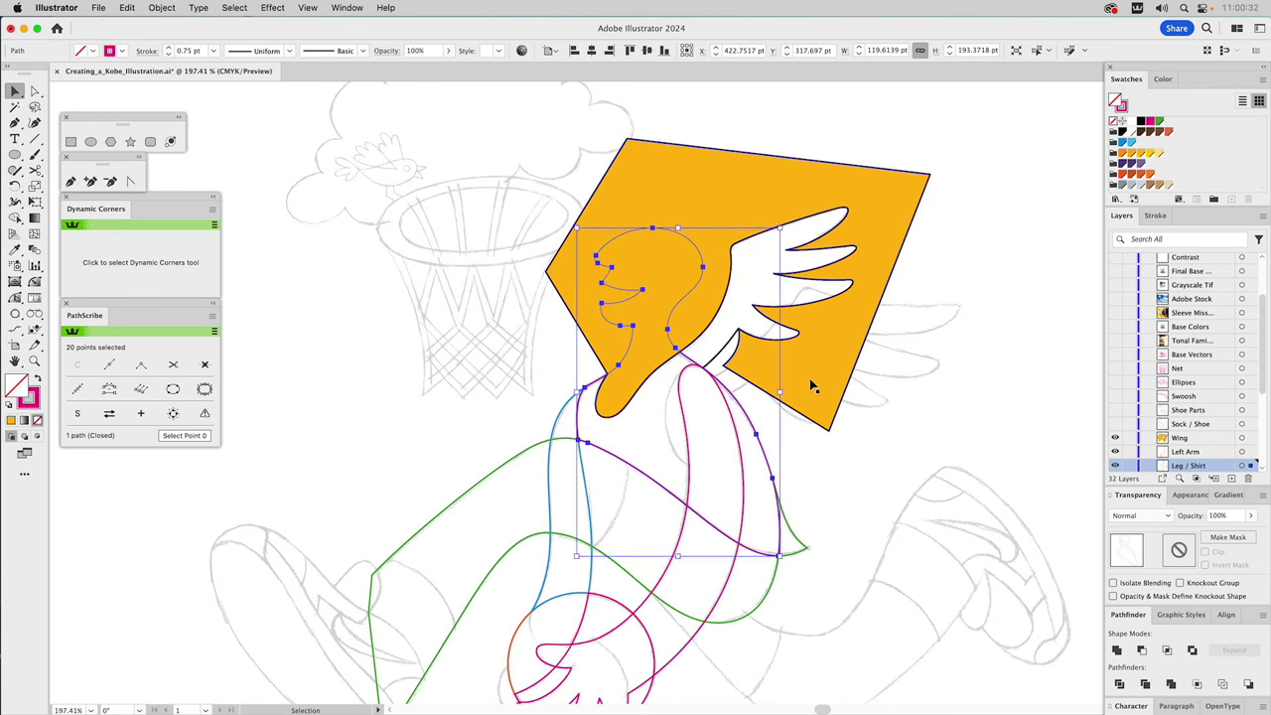
left_click(814, 387, "shift")
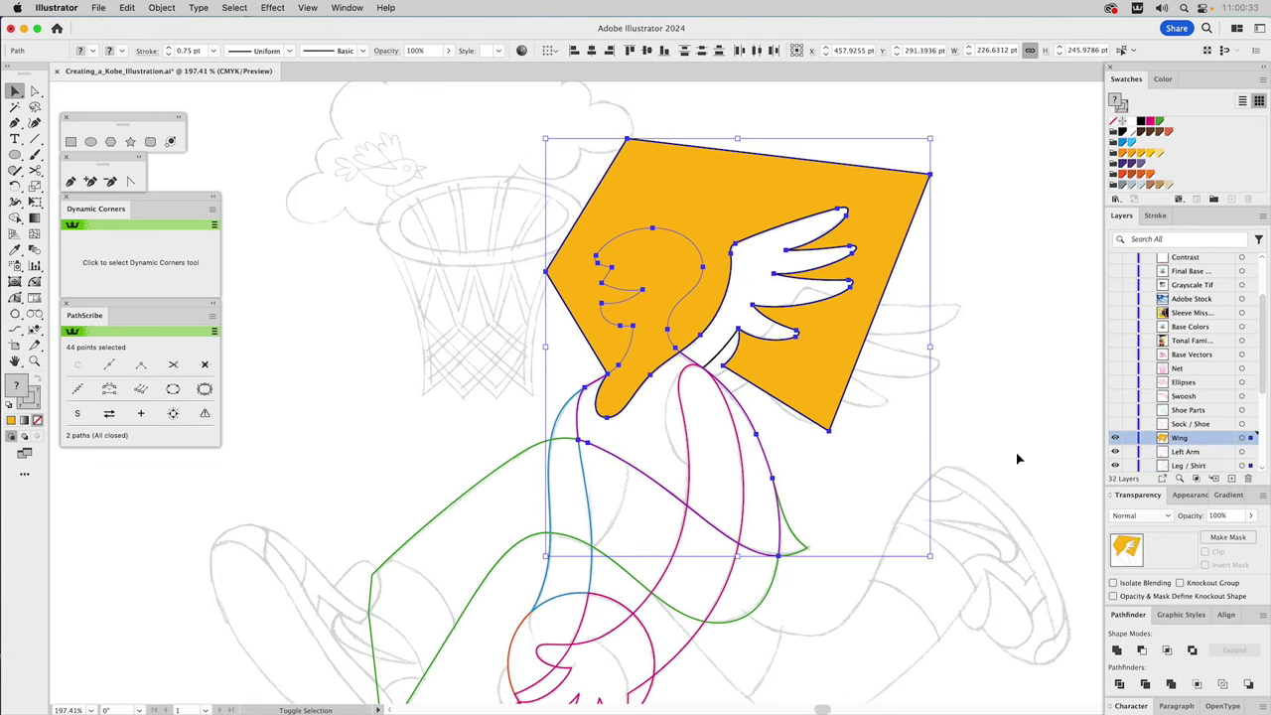
left_click(1142, 651)
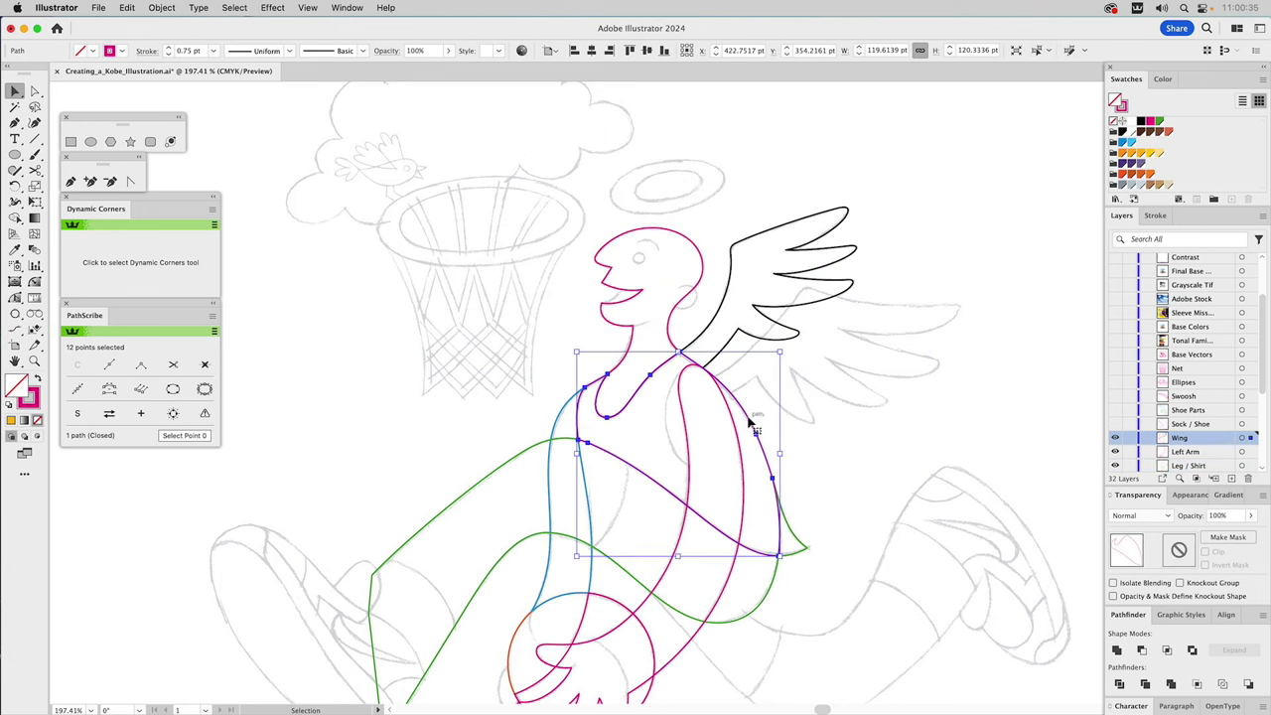
Move the shirt piece and the head piece aside in turn to test their separation, and undo both moves.
left_click_drag(751, 420, 979, 423)
key("super+z")
left_click_drag(705, 271, 663, 212)
key("super+z")
left_click(720, 175)
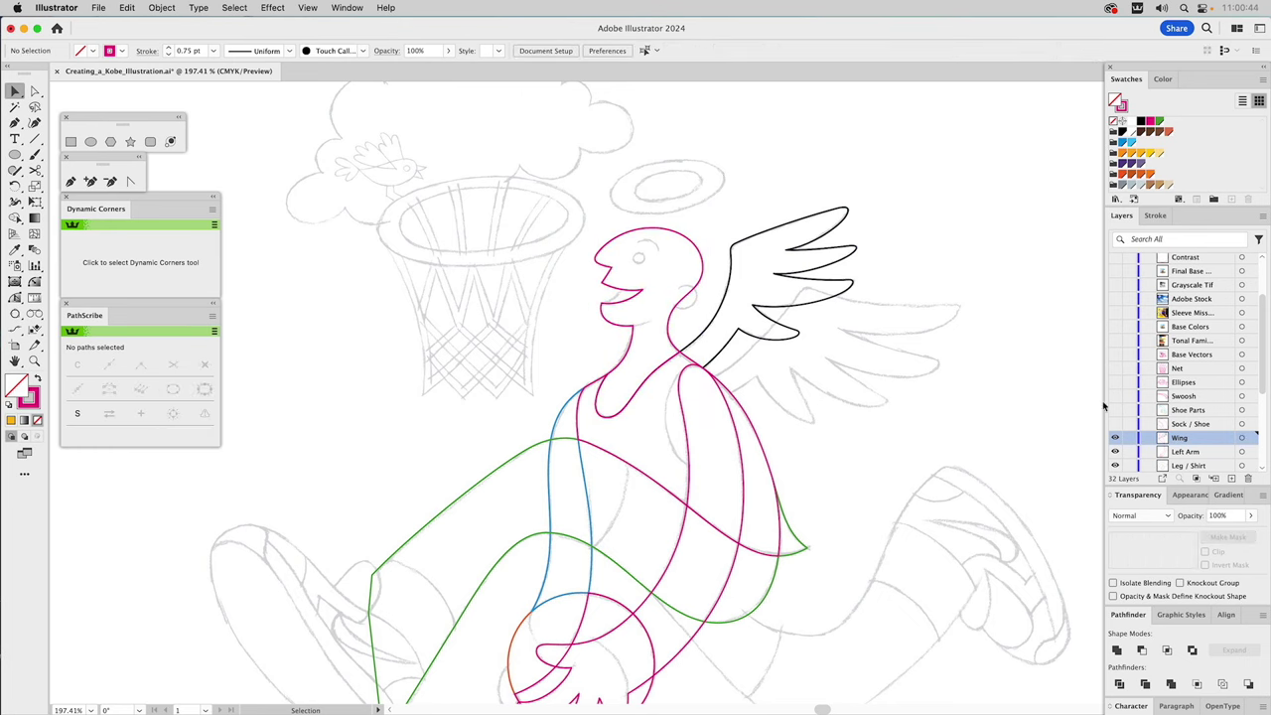
Show the Sock / Shoe layer, select the shoe outline and the sock path in turn to check their shapes, and deselect them.
left_click_drag(1020, 429, 817, 208)
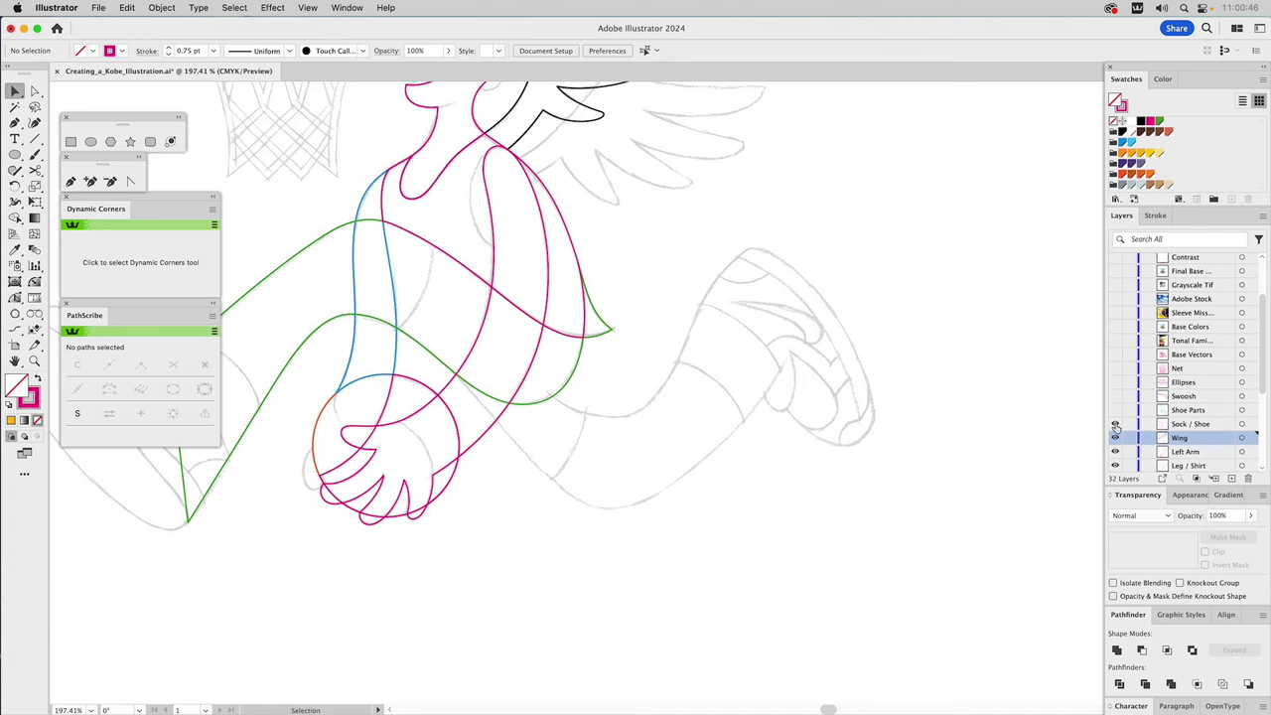
left_click(1115, 425)
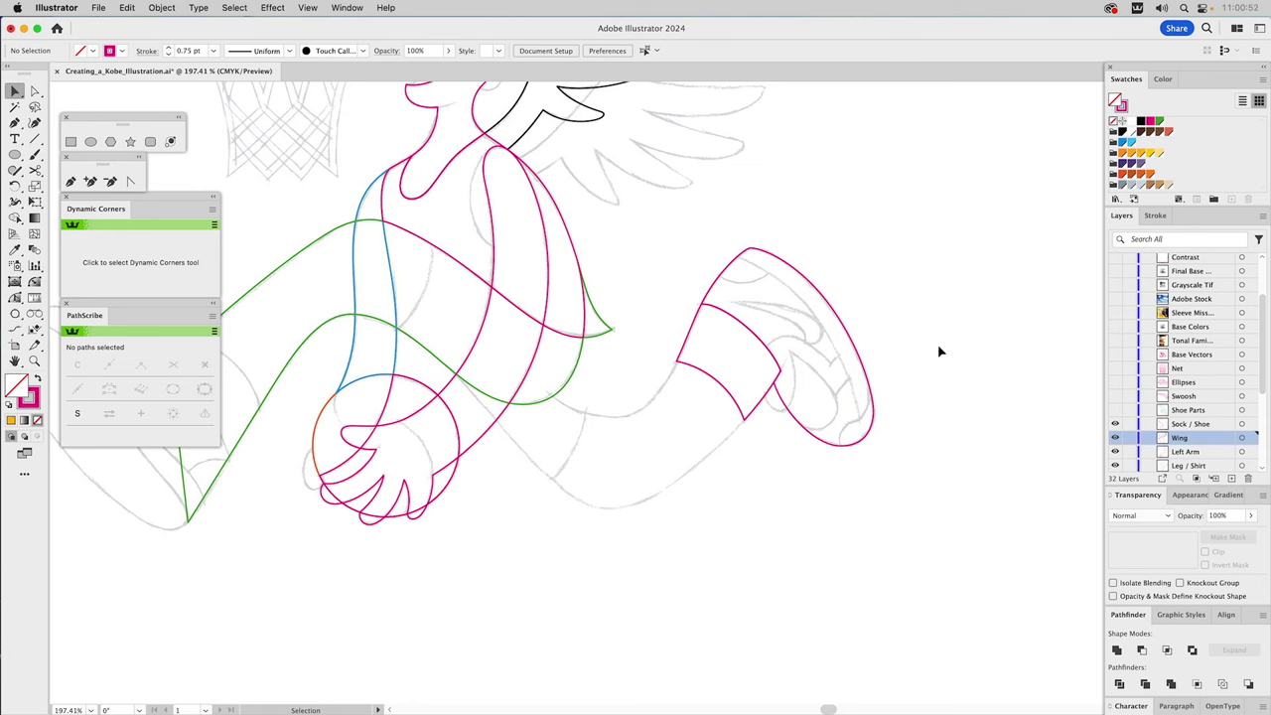
left_click(828, 336)
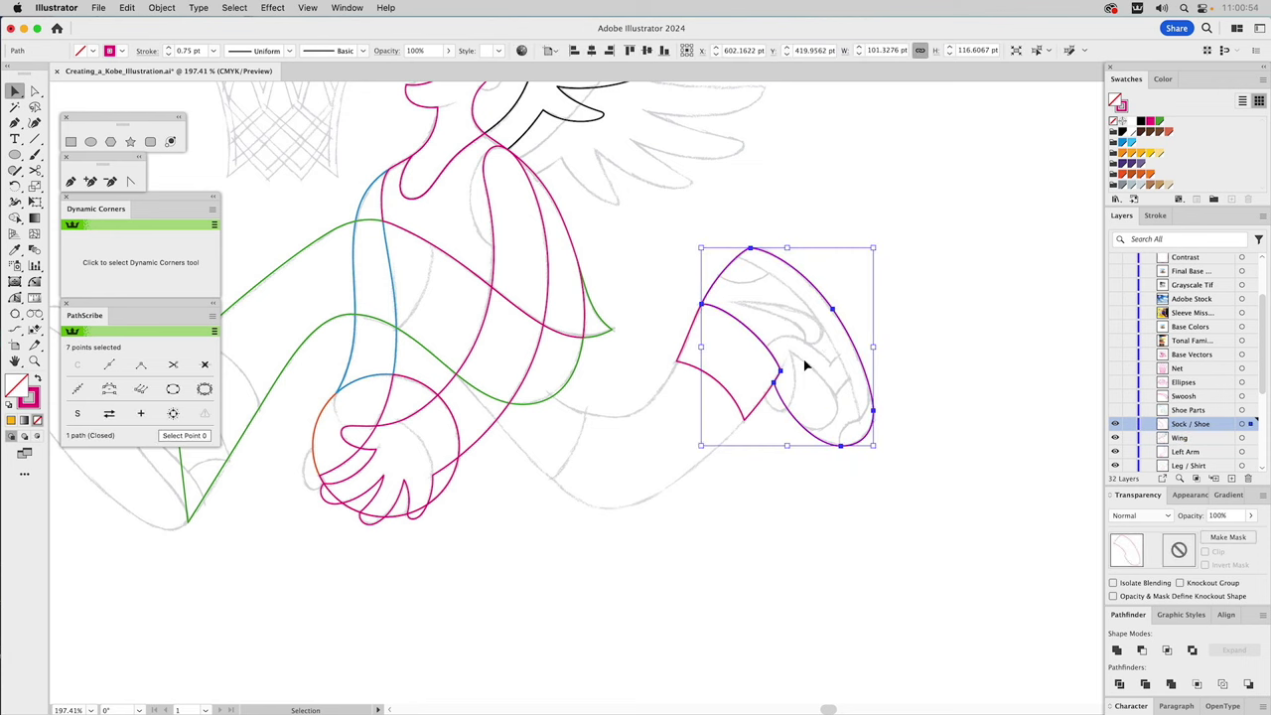
left_click(711, 389)
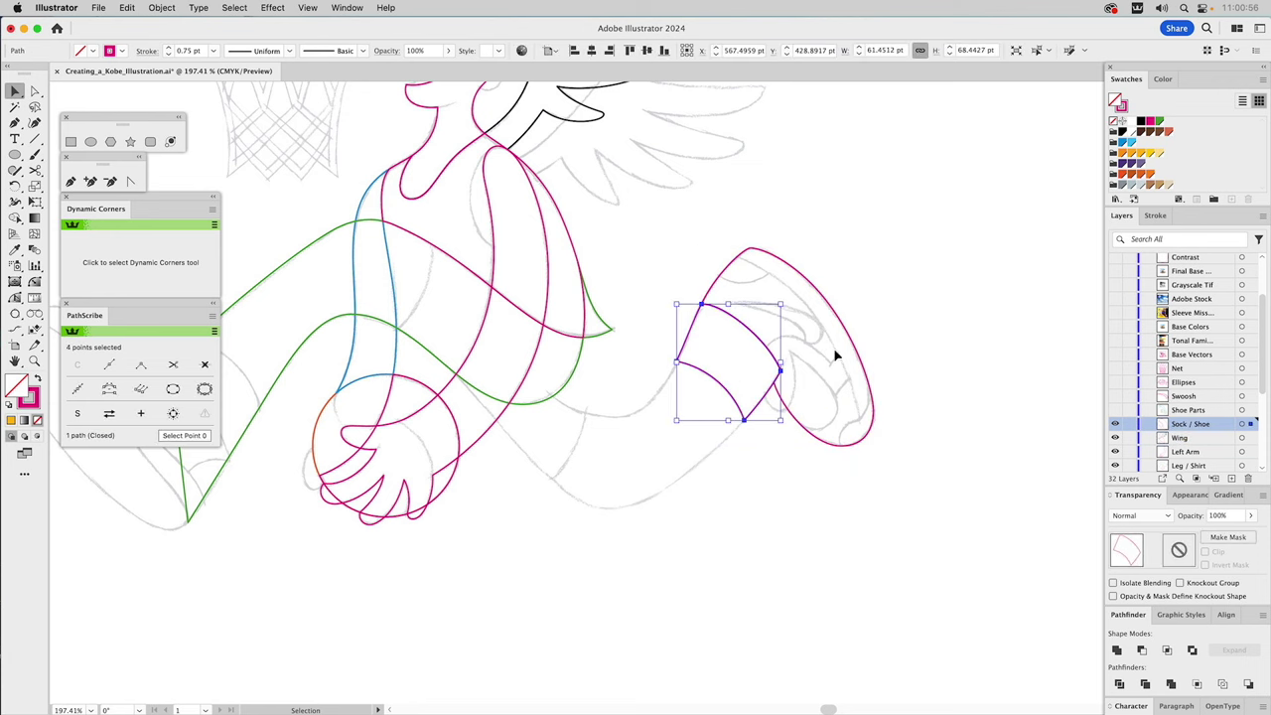
left_click(921, 284)
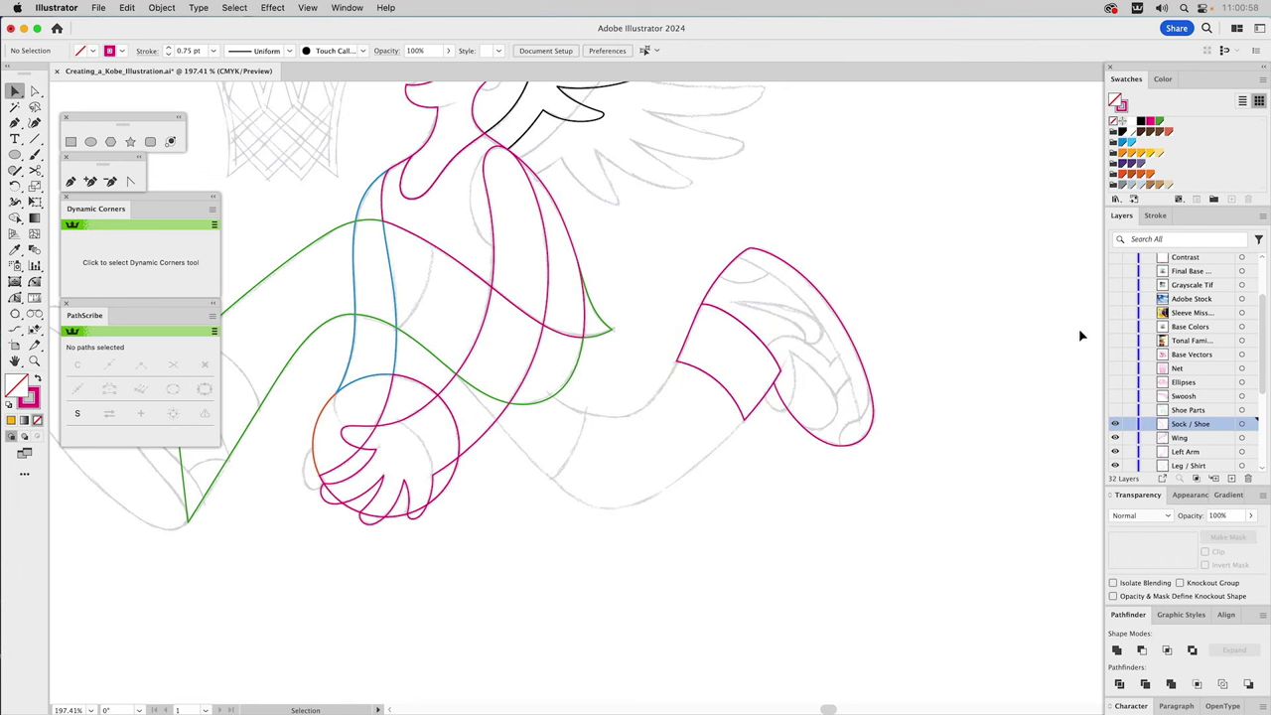
Show the Shoe Parts layer and subtract a light-blue-filled copy of the orange toe shape from the long blue sole strip with Minus Front.
left_click(1115, 410)
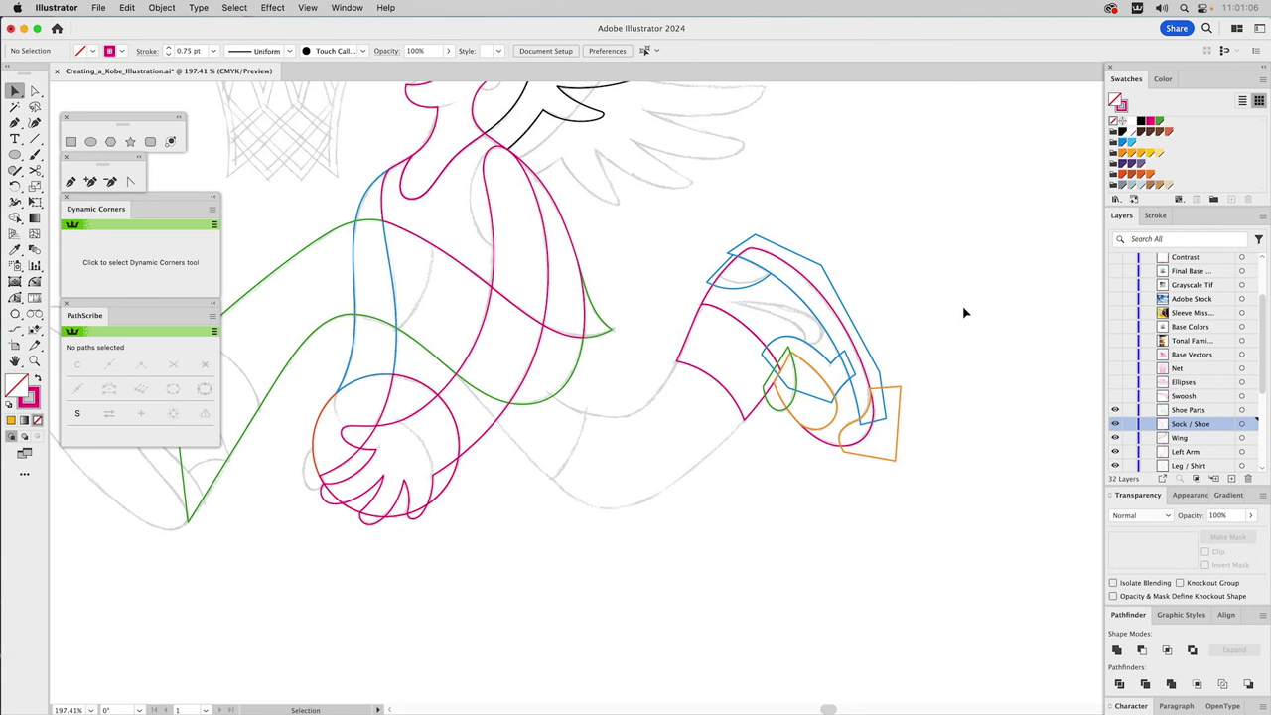
left_click(892, 440)
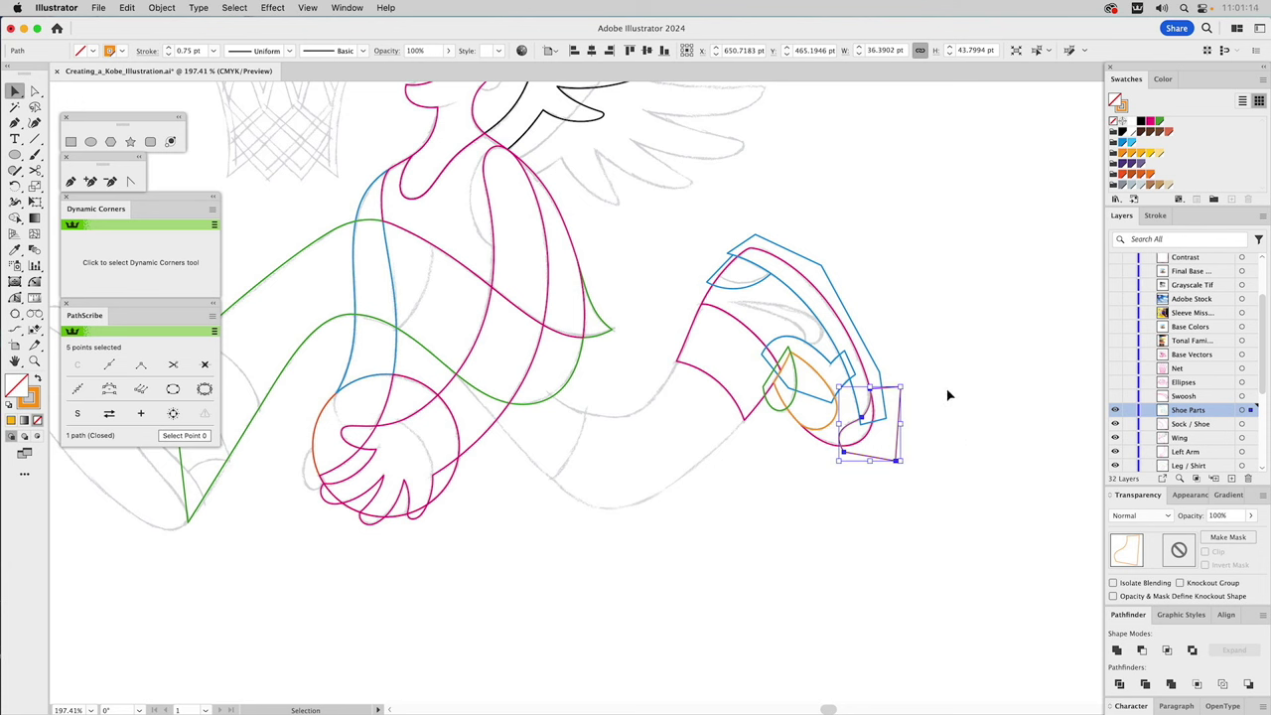
left_click(1131, 144)
left_click(877, 367, "shift")
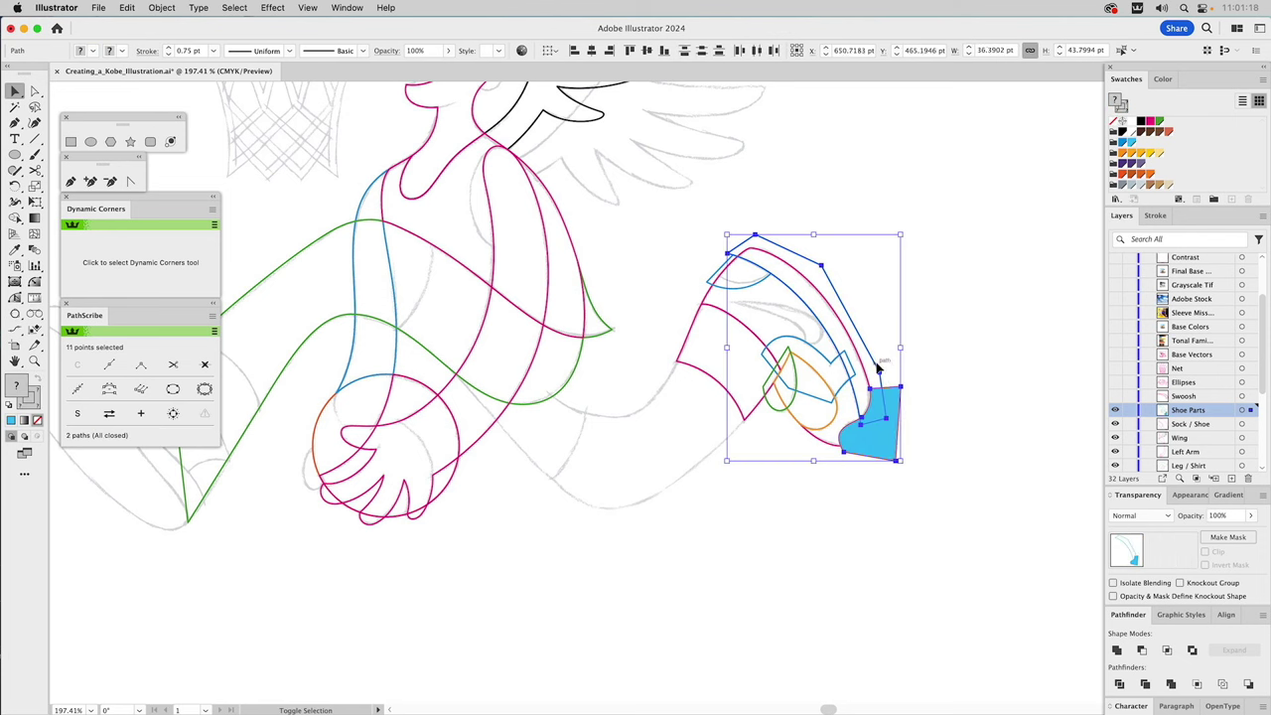
left_click(1143, 652)
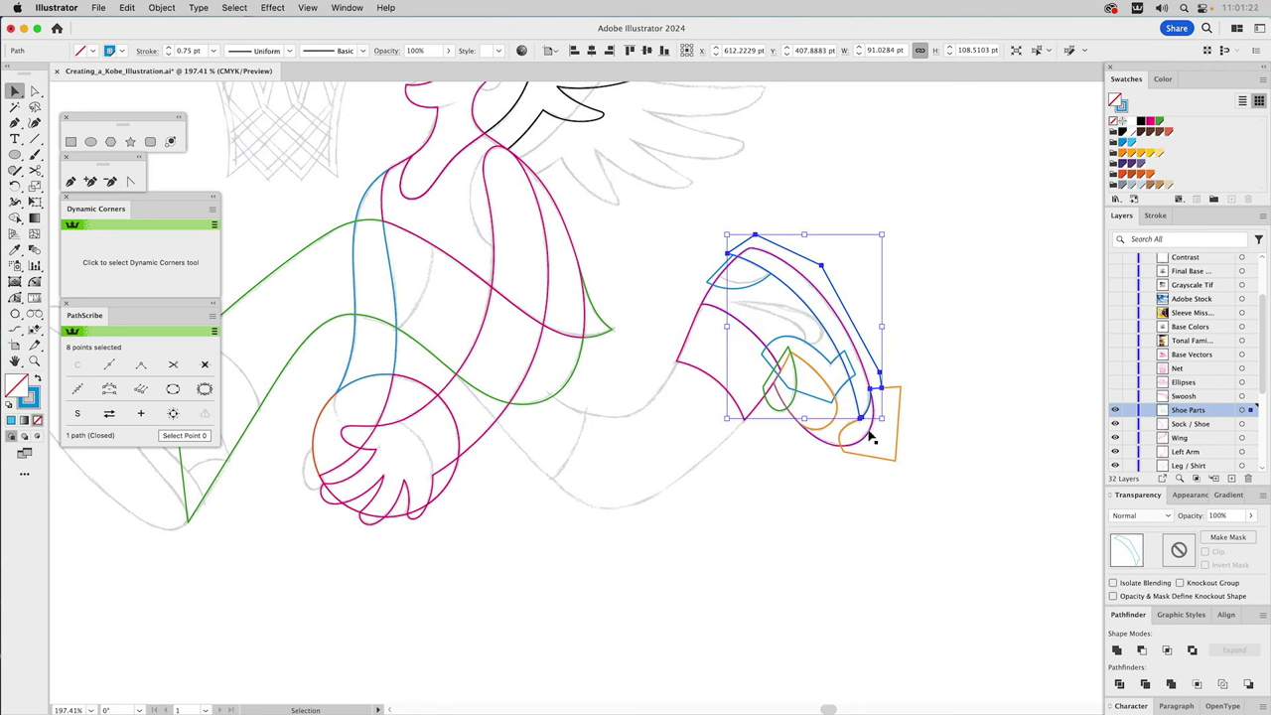
Trim the orange toe shape to the shoe's contour by intersecting it with a copy of the magenta shoe outline, and deselect it.
left_click(869, 434)
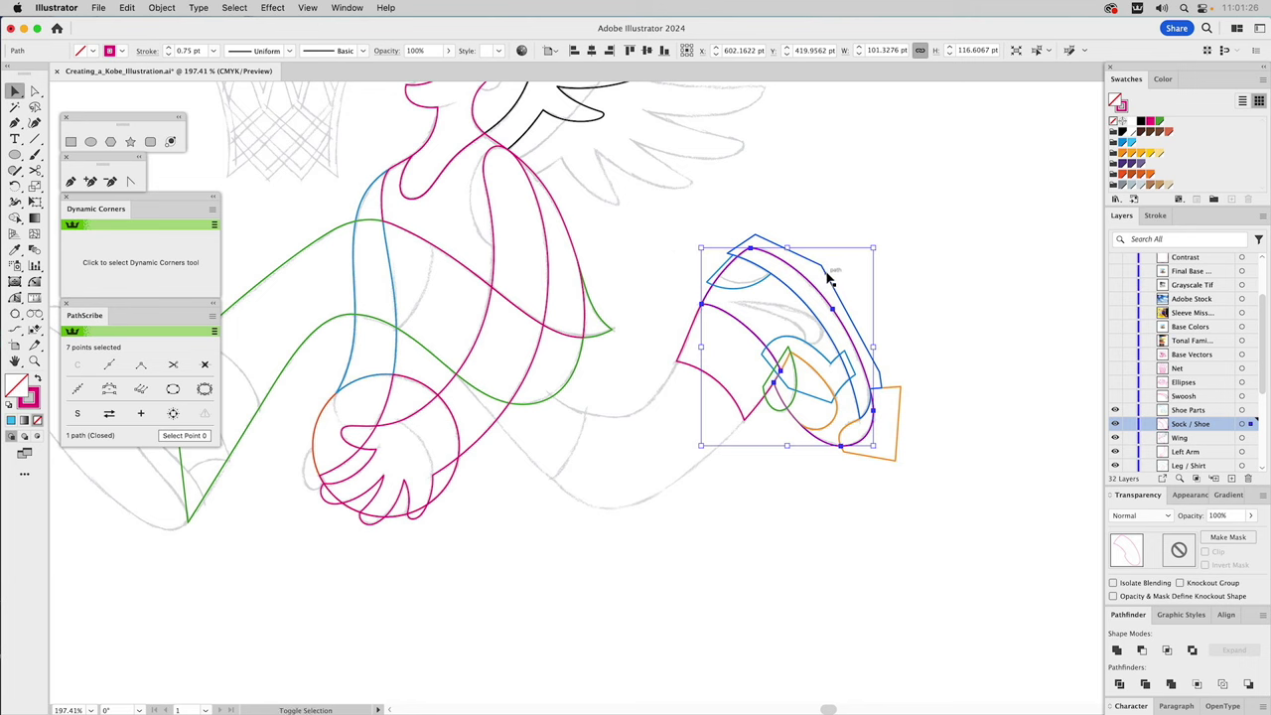
left_click(897, 398, "shift")
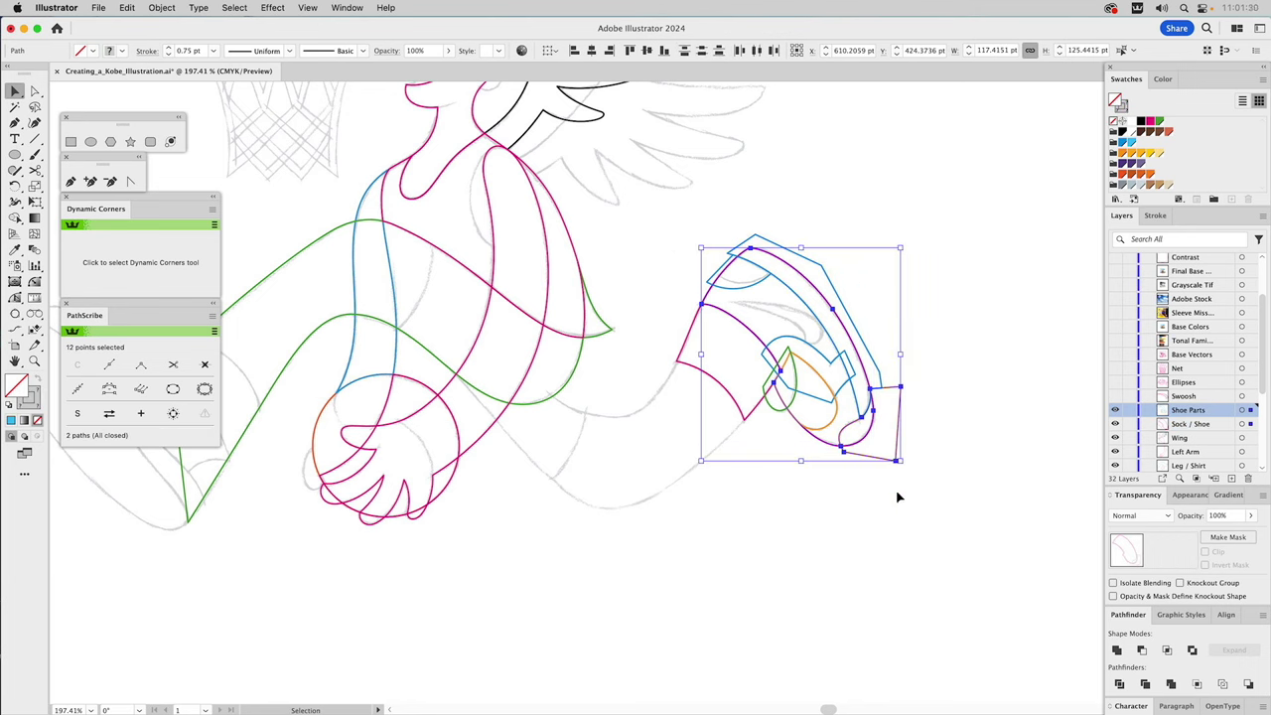
left_click(1167, 650)
left_click(1007, 478)
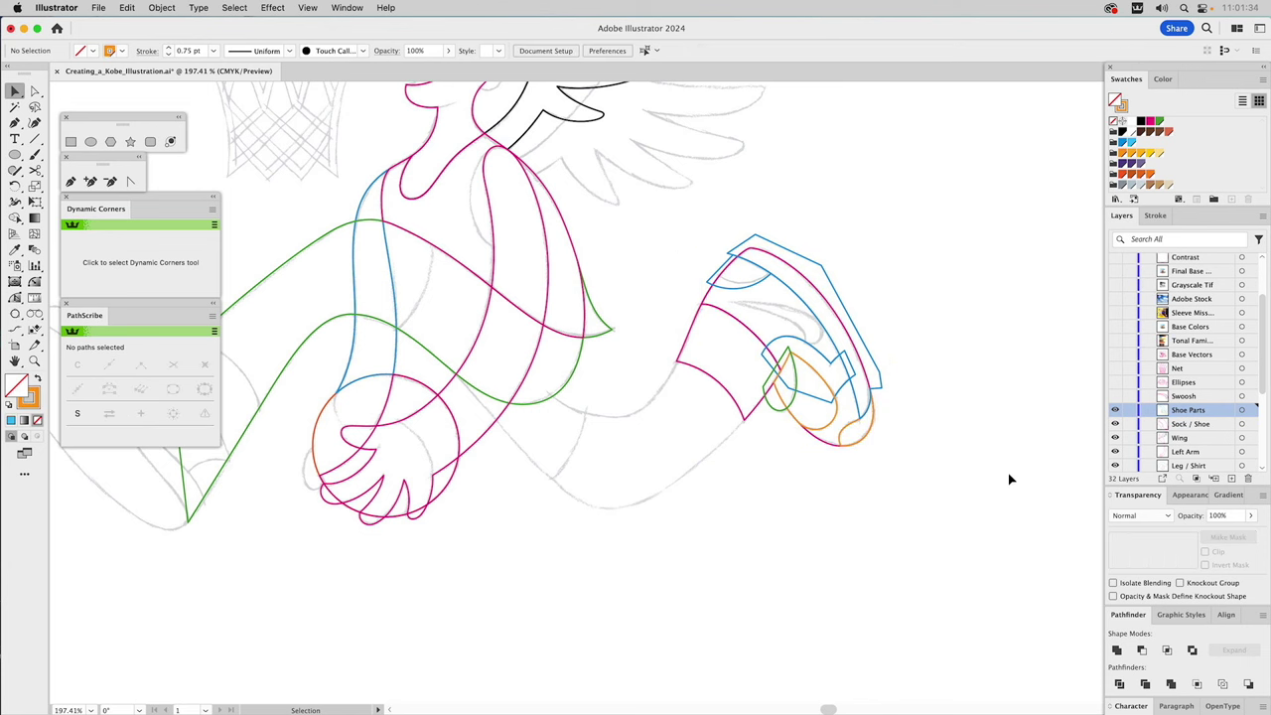
Subtract copies of the long blue sole strip and the light-blue-filled orange oval from the blue strap shape with Minus Front.
left_click(839, 296)
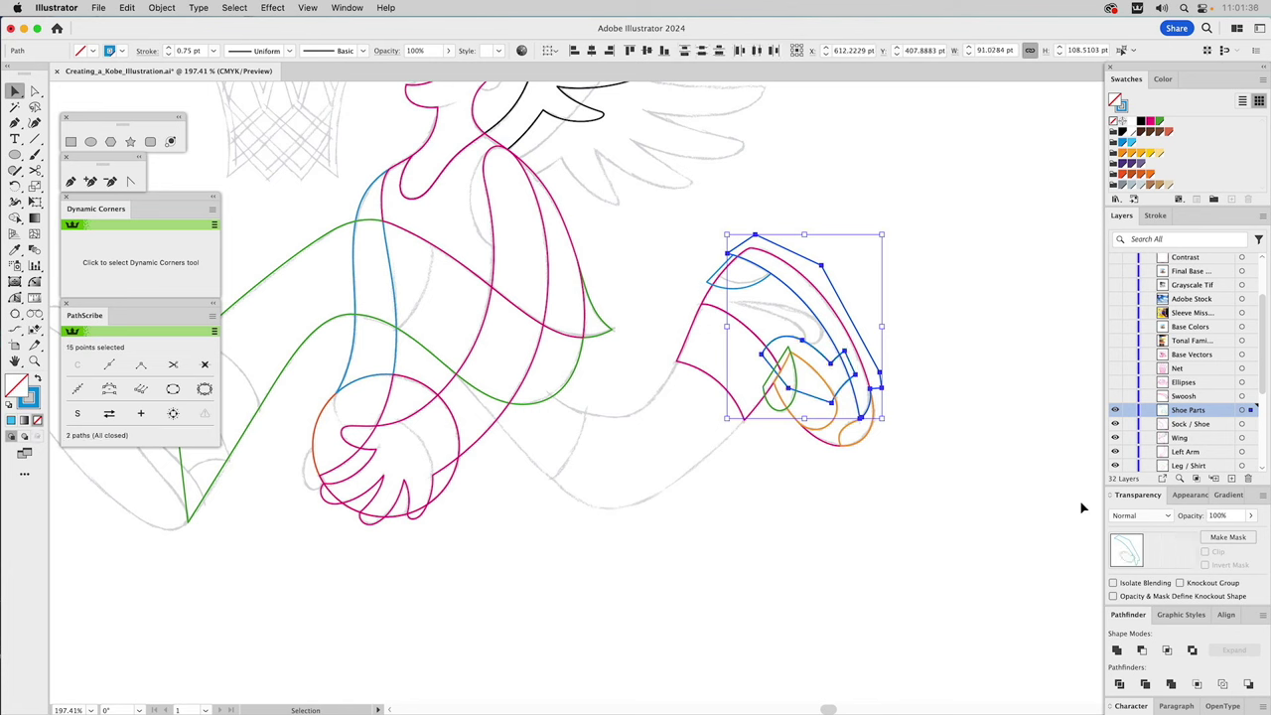
left_click(1141, 649)
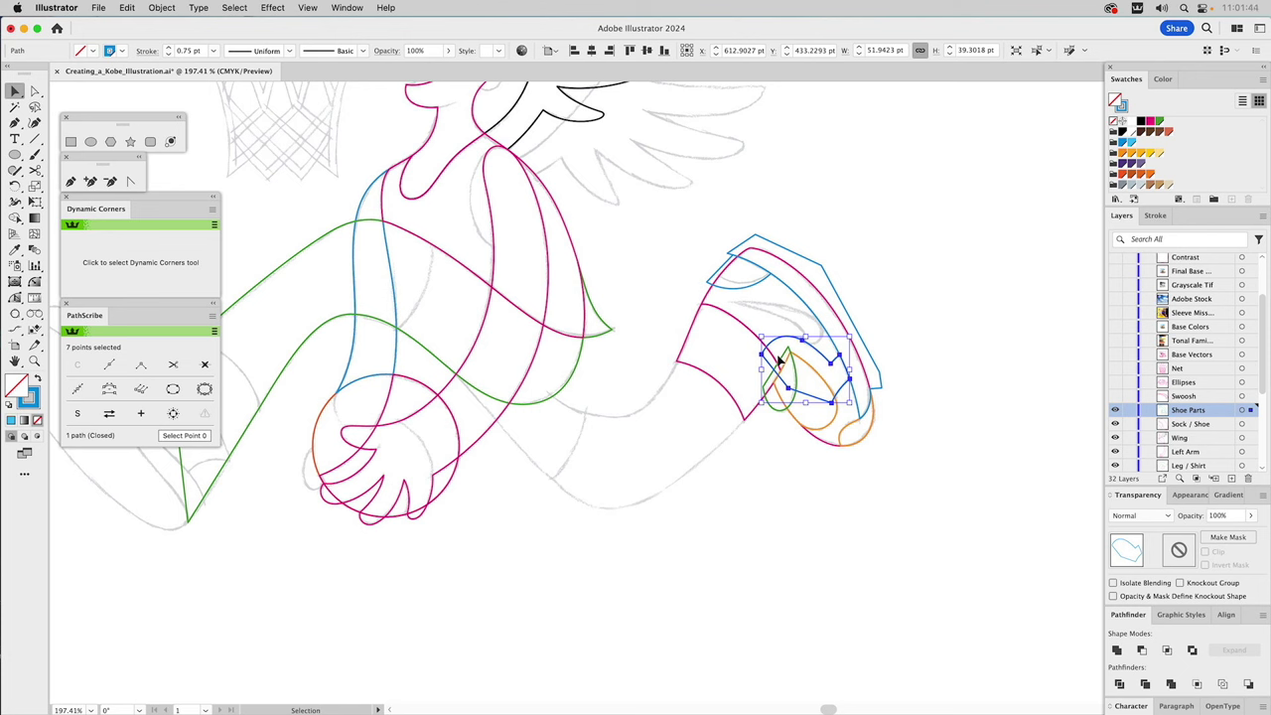
left_click(802, 364)
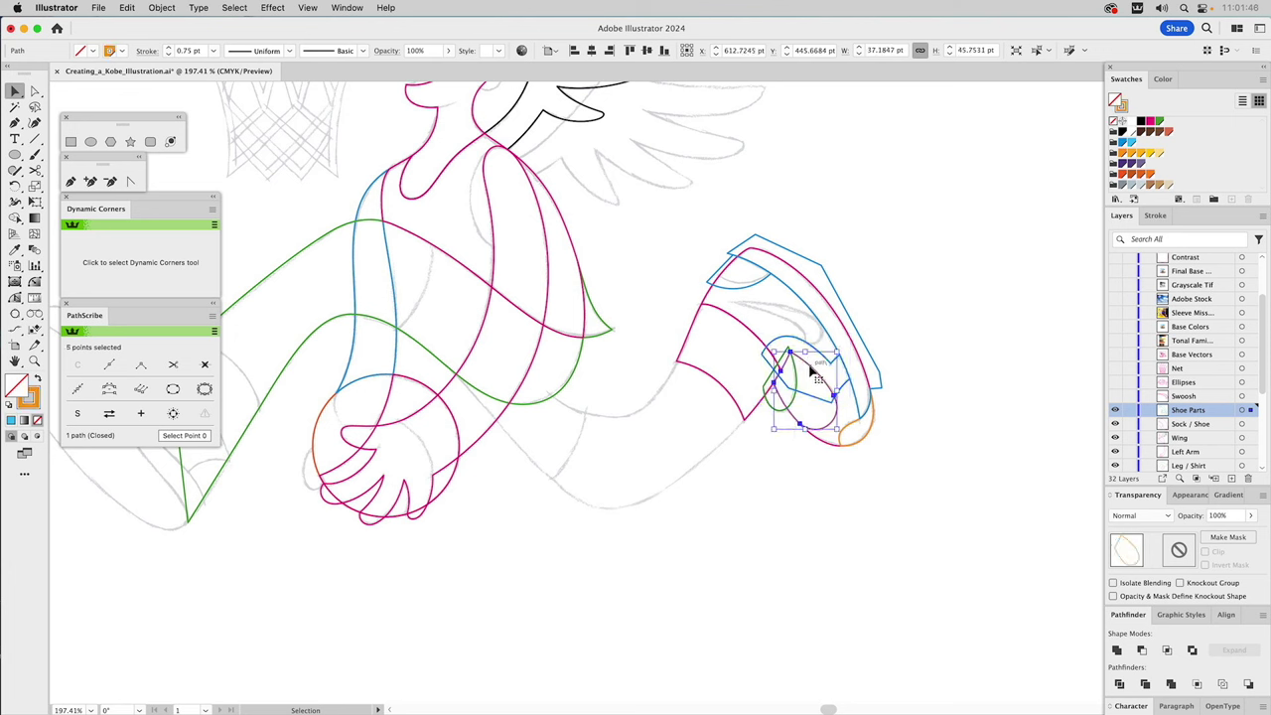
left_click(1129, 142)
left_click(800, 341, "shift")
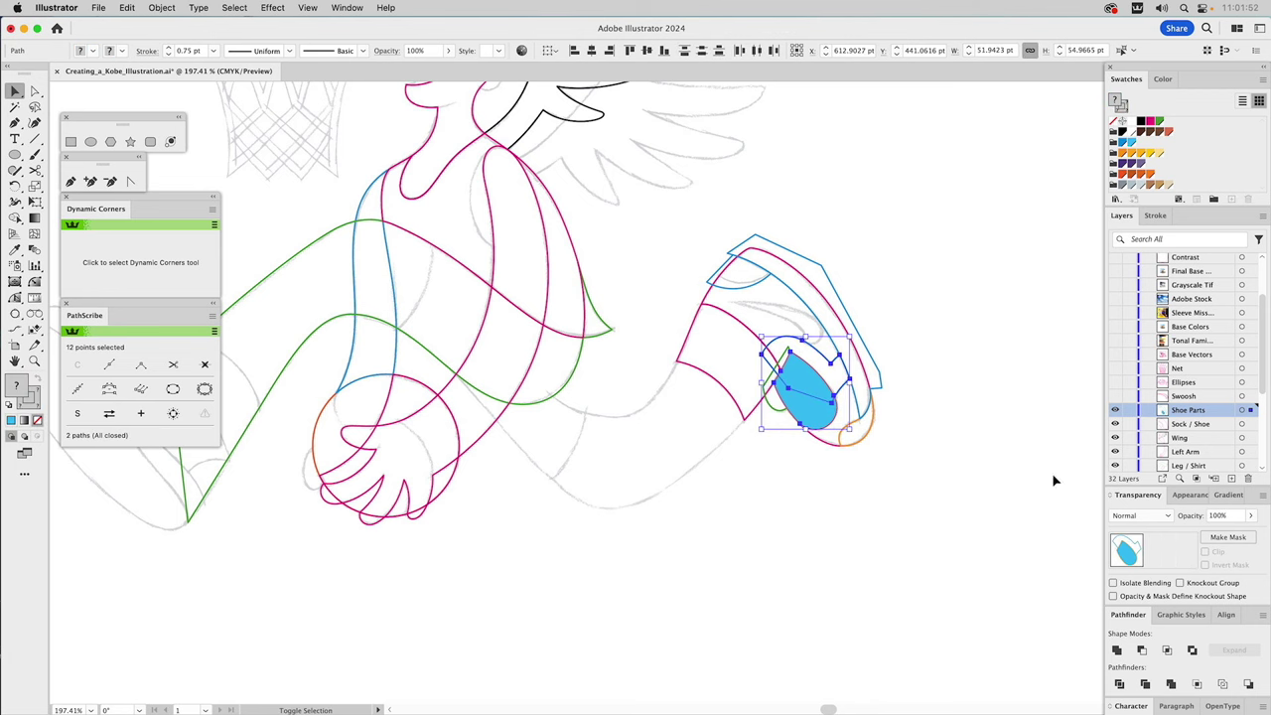
left_click(1141, 650)
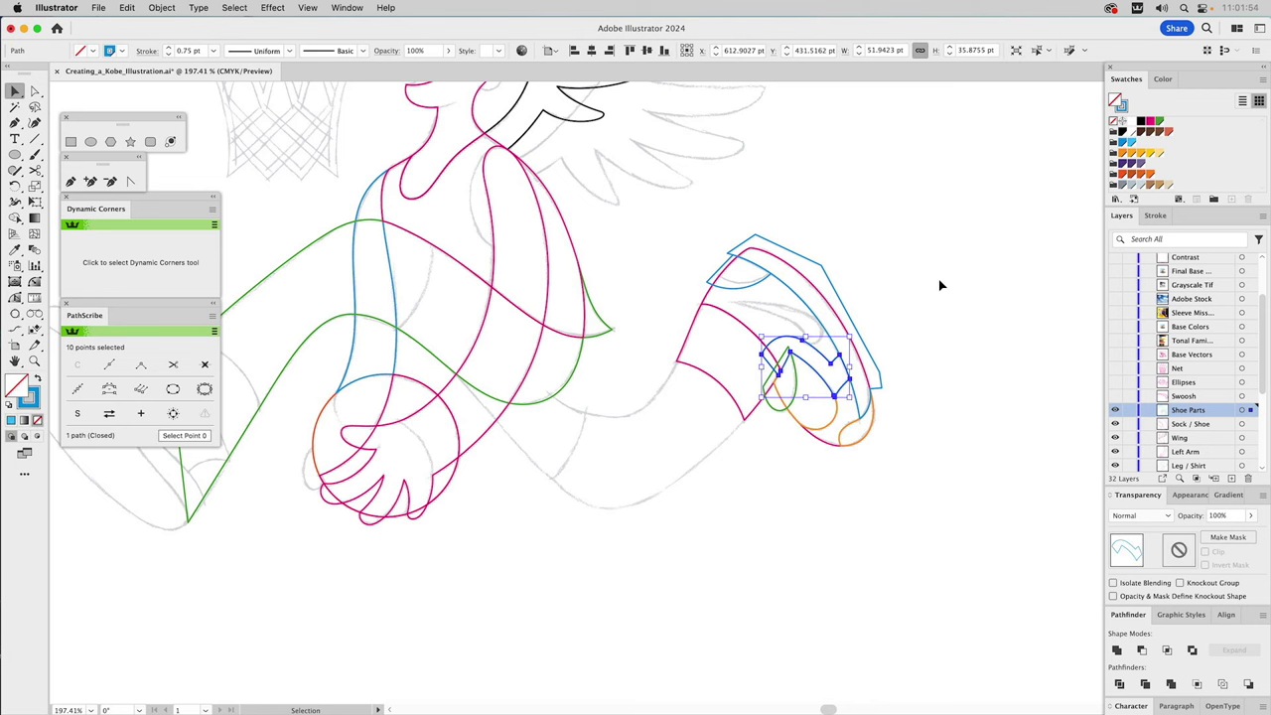
Move the strap's lower end point outward into the sock area and convert its neighbouring smooth point at the sock's corner to a corner point.
key("a")
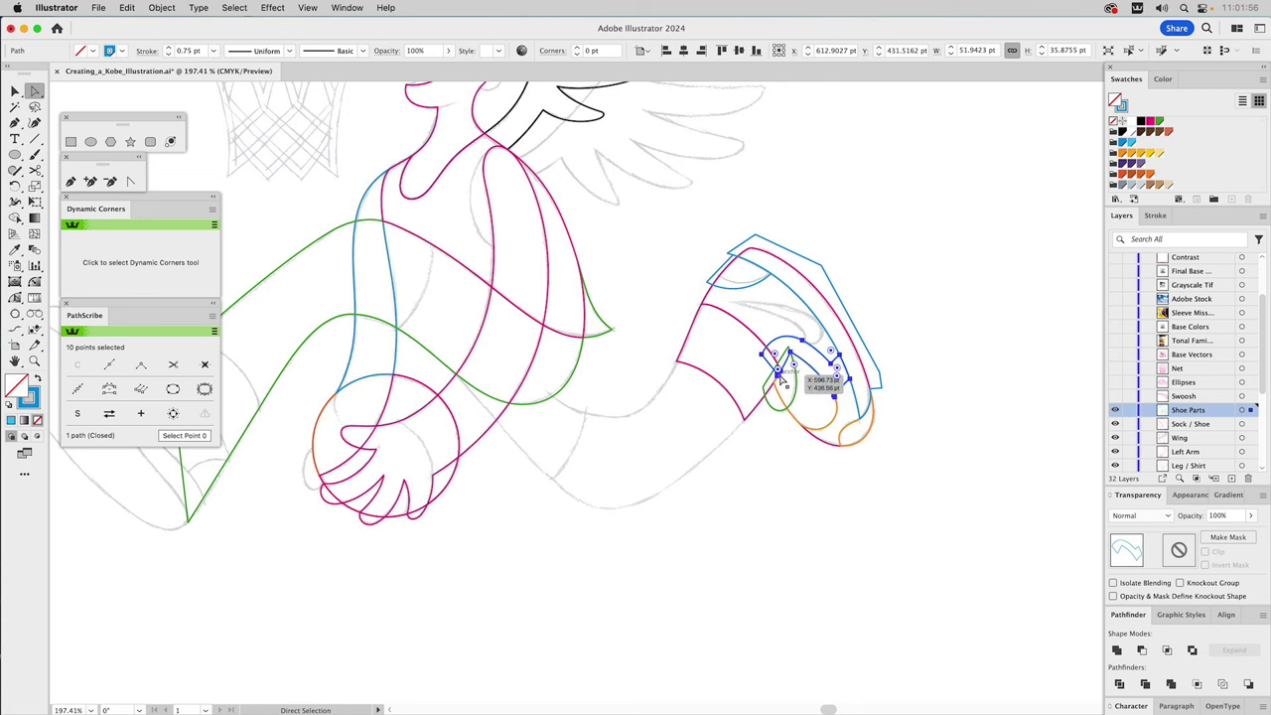
left_click(780, 374)
left_click_drag(780, 375, 767, 365)
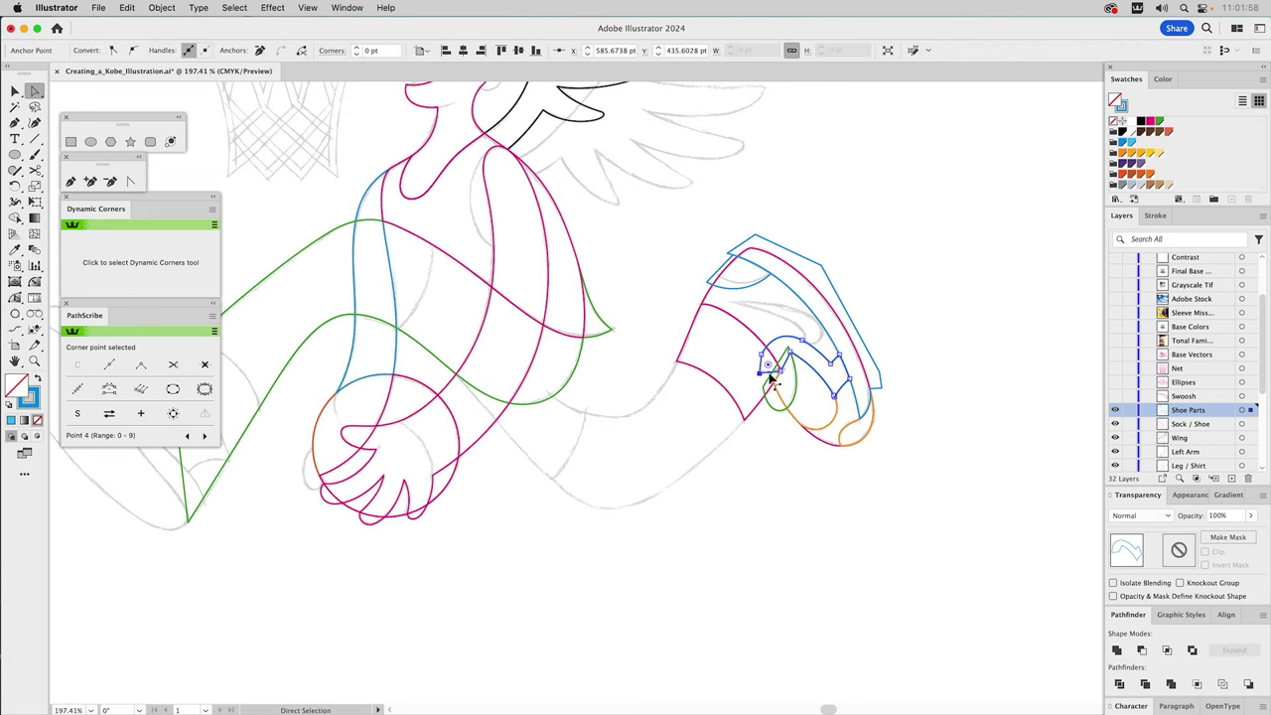
scroll(857, 347, "up", 5)
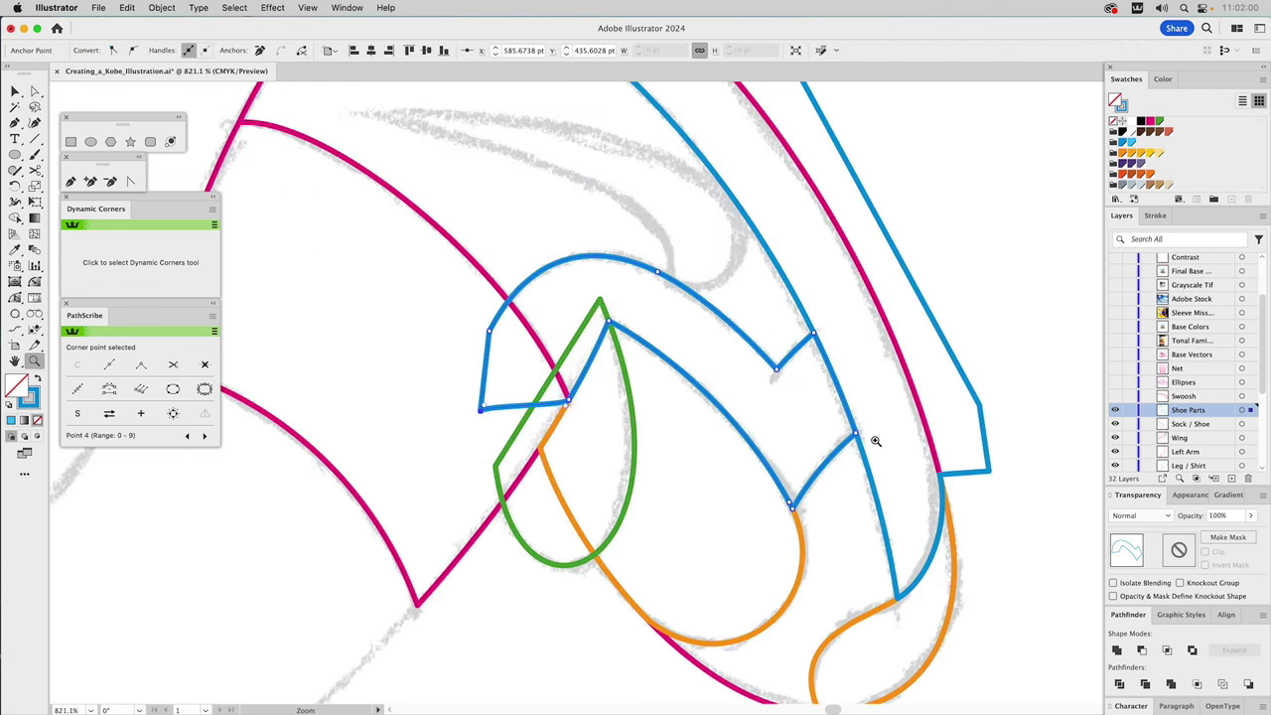
mouse_move(568, 410)
left_mouse_down()
mouse_move(529, 410)
mouse_move(567, 406)
left_mouse_up()
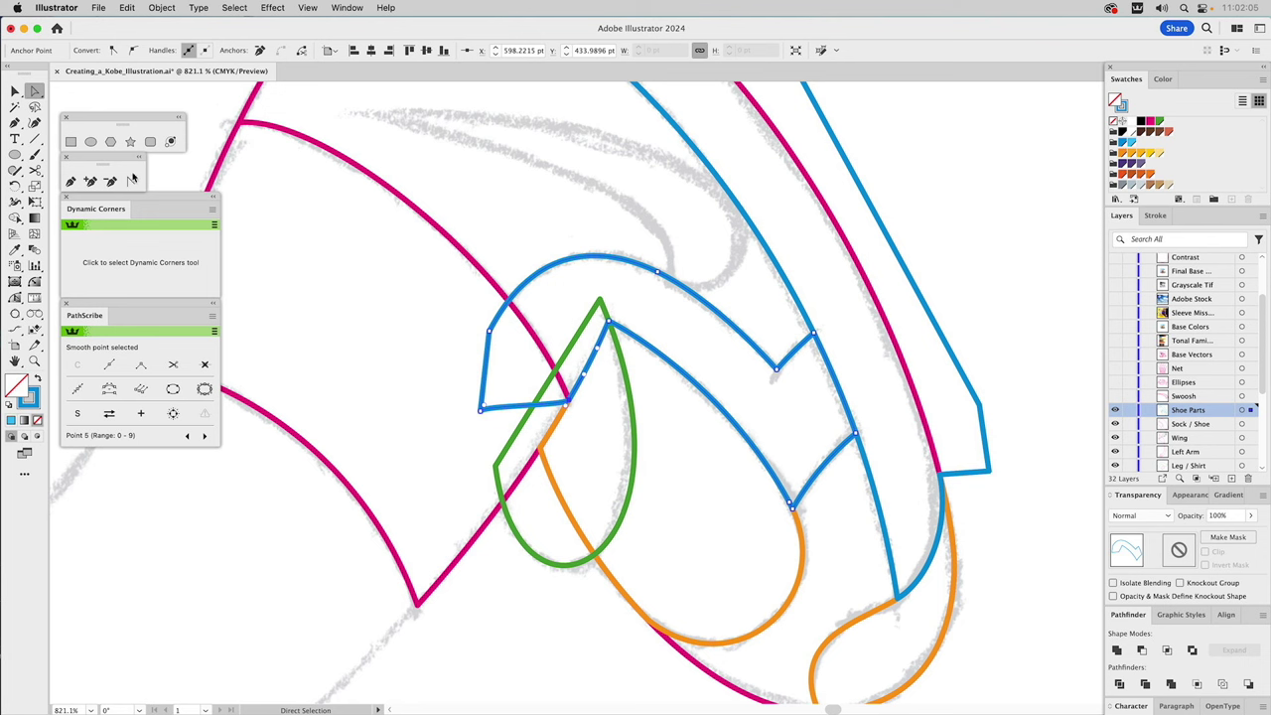
left_click(130, 181)
left_click(568, 408)
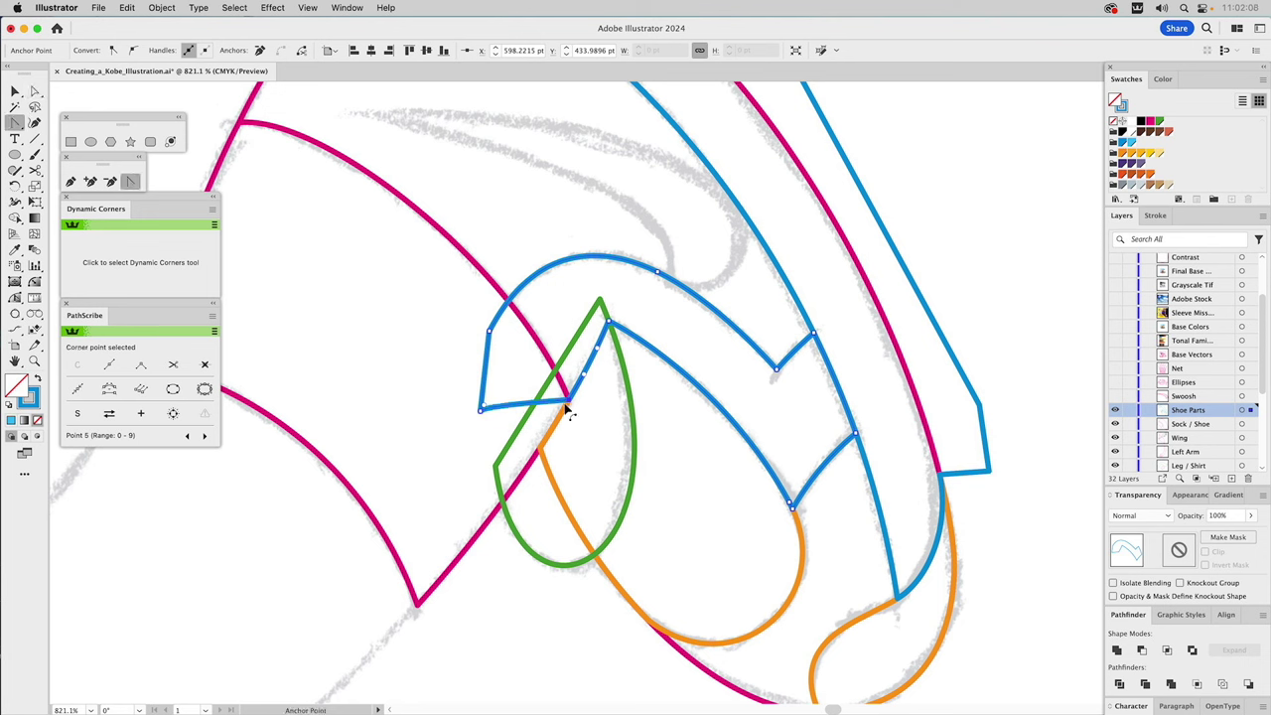
key("v")
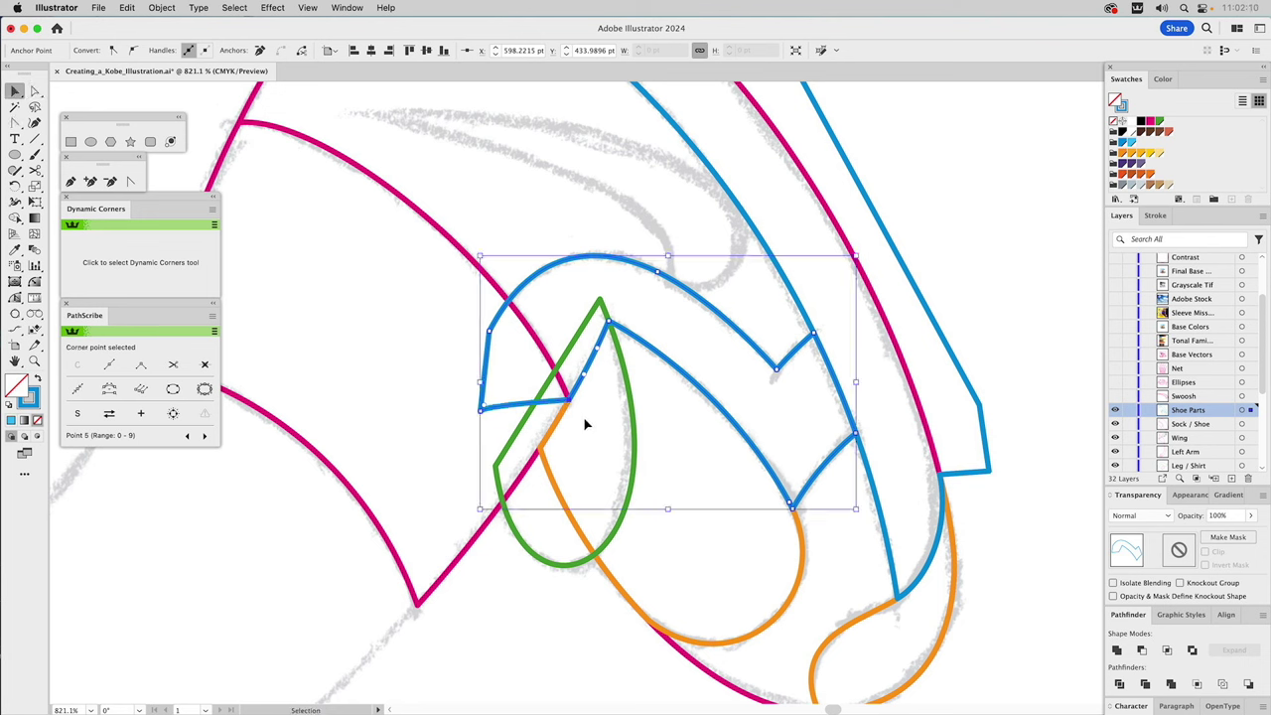
left_click(586, 425)
Place a copy of the magenta sock path on the Shoe Parts layer and subtract it from the blue strap with Minus Front.
left_click_drag(582, 414, 766, 431)
left_click_drag(369, 177, 433, 238)
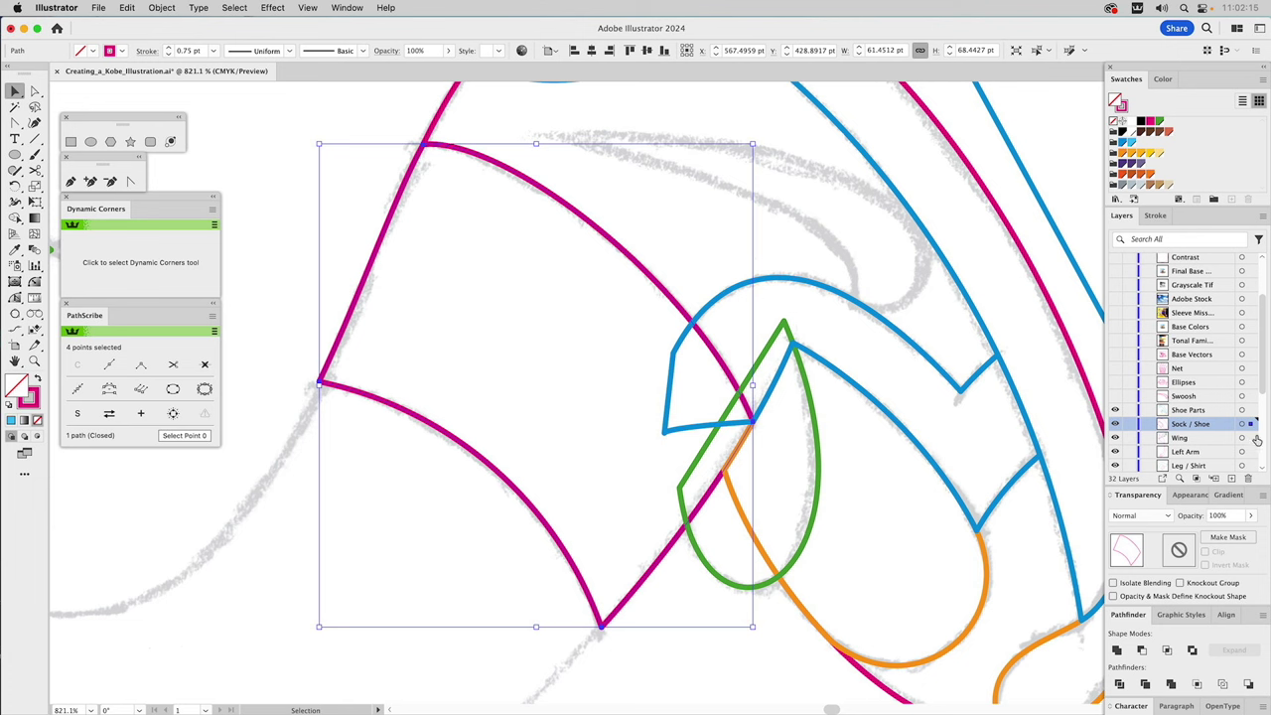
left_click_drag(1250, 425, 1250, 411)
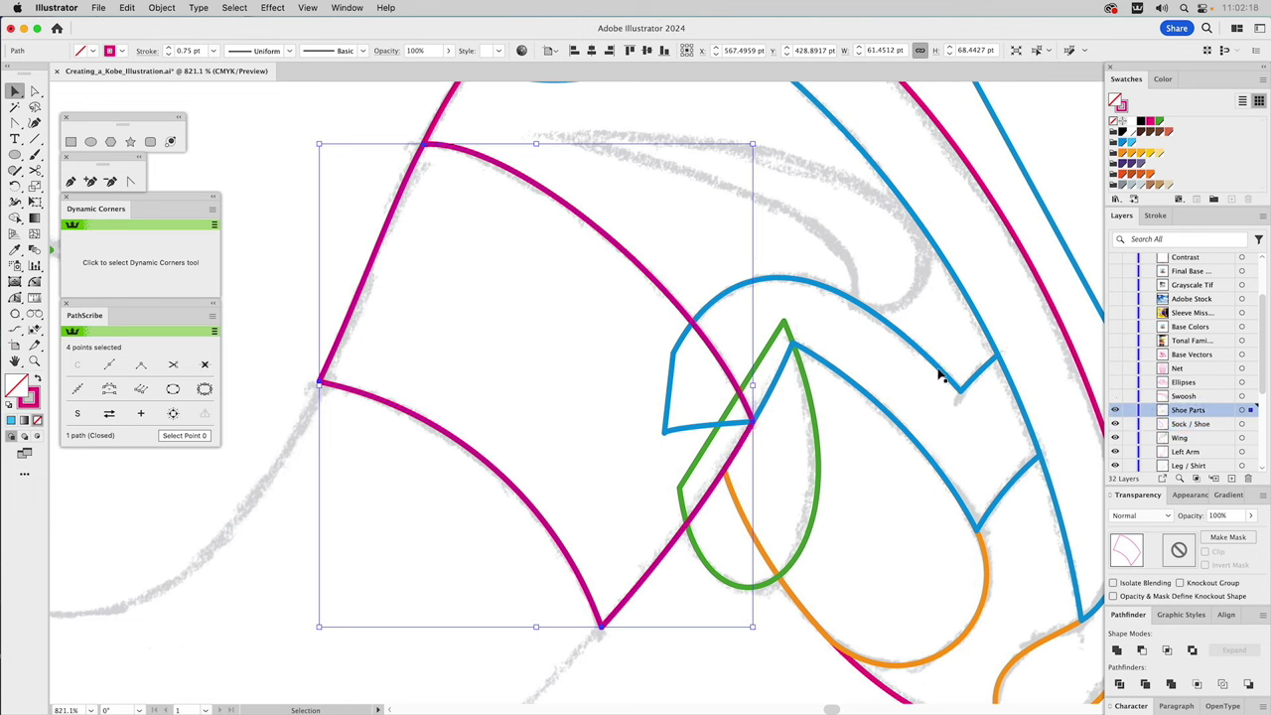
left_click(728, 299, "shift")
left_click(1142, 650)
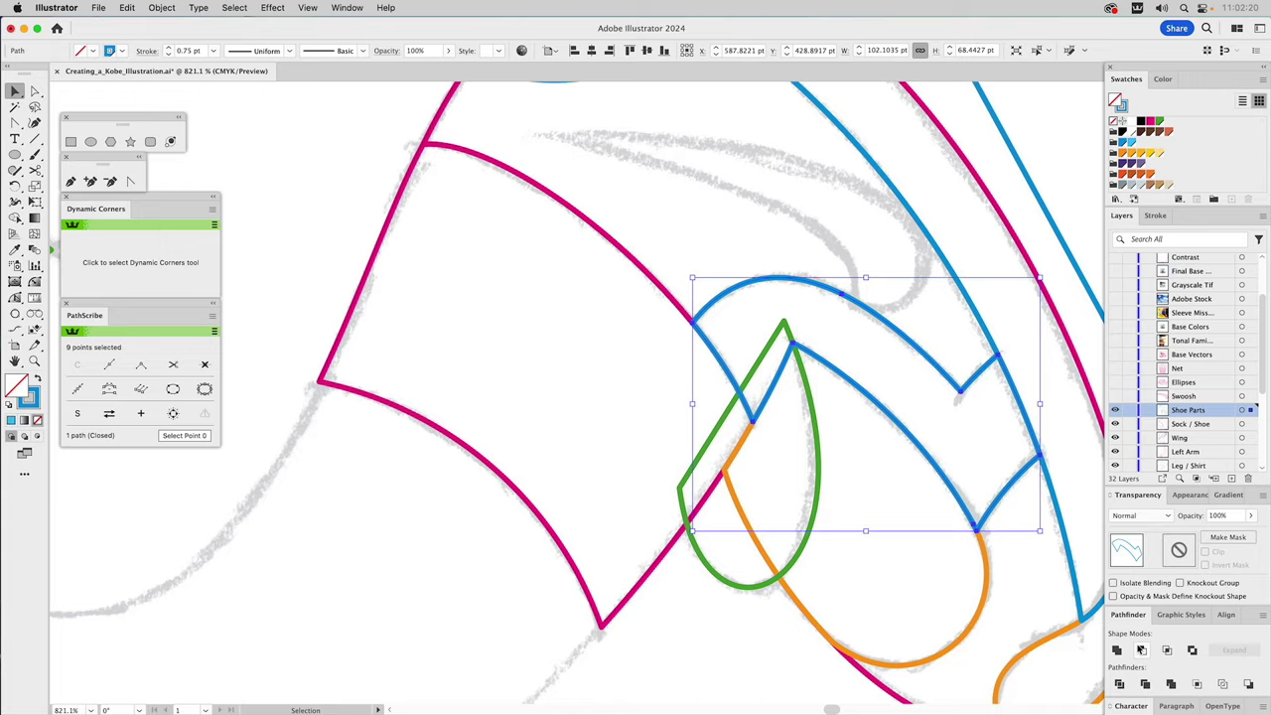
Fill a copy of the blue strap shape with the green swatch.
left_click_drag(999, 530, 851, 395)
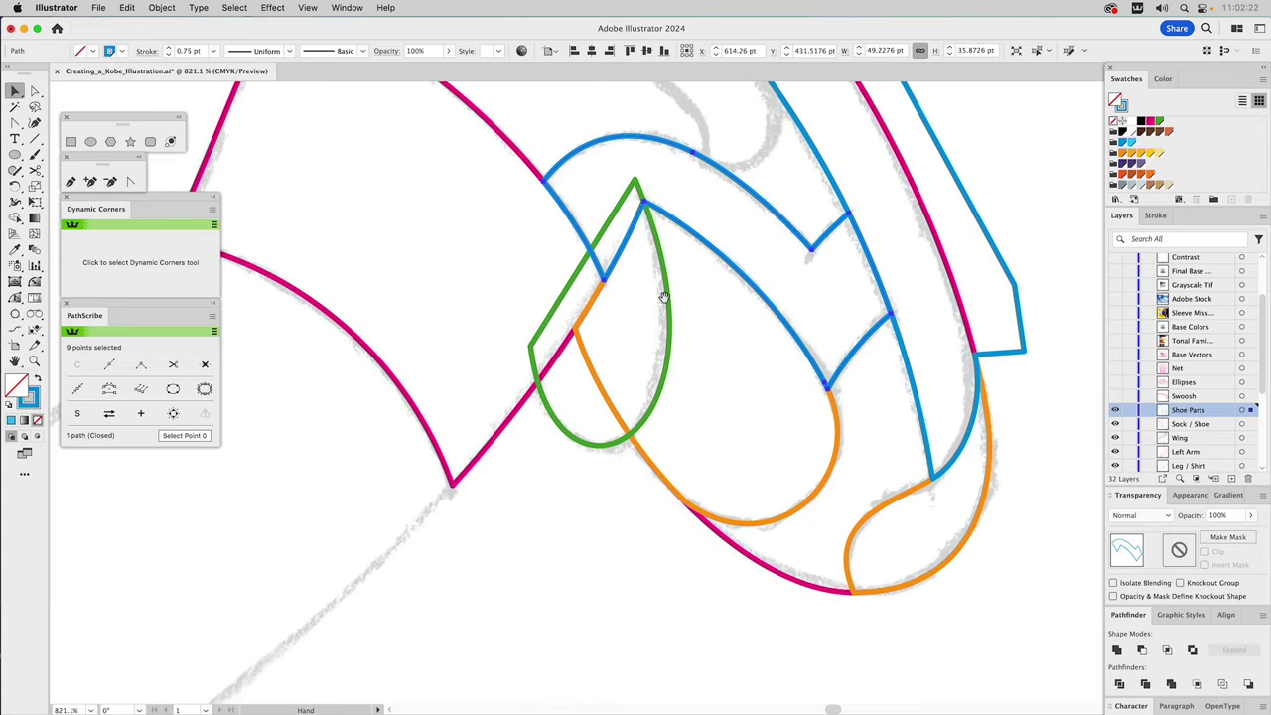
left_click(34, 361)
left_click(581, 347, "alt")
left_click(616, 362, "alt")
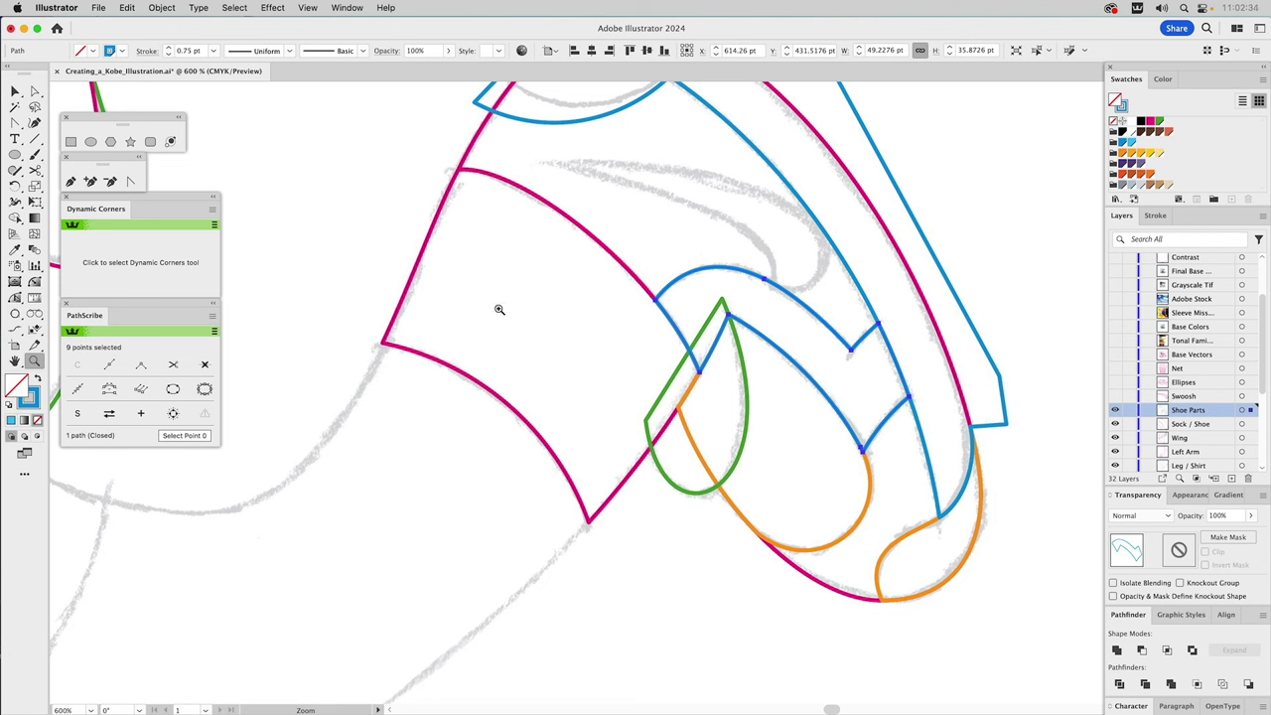
key("v")
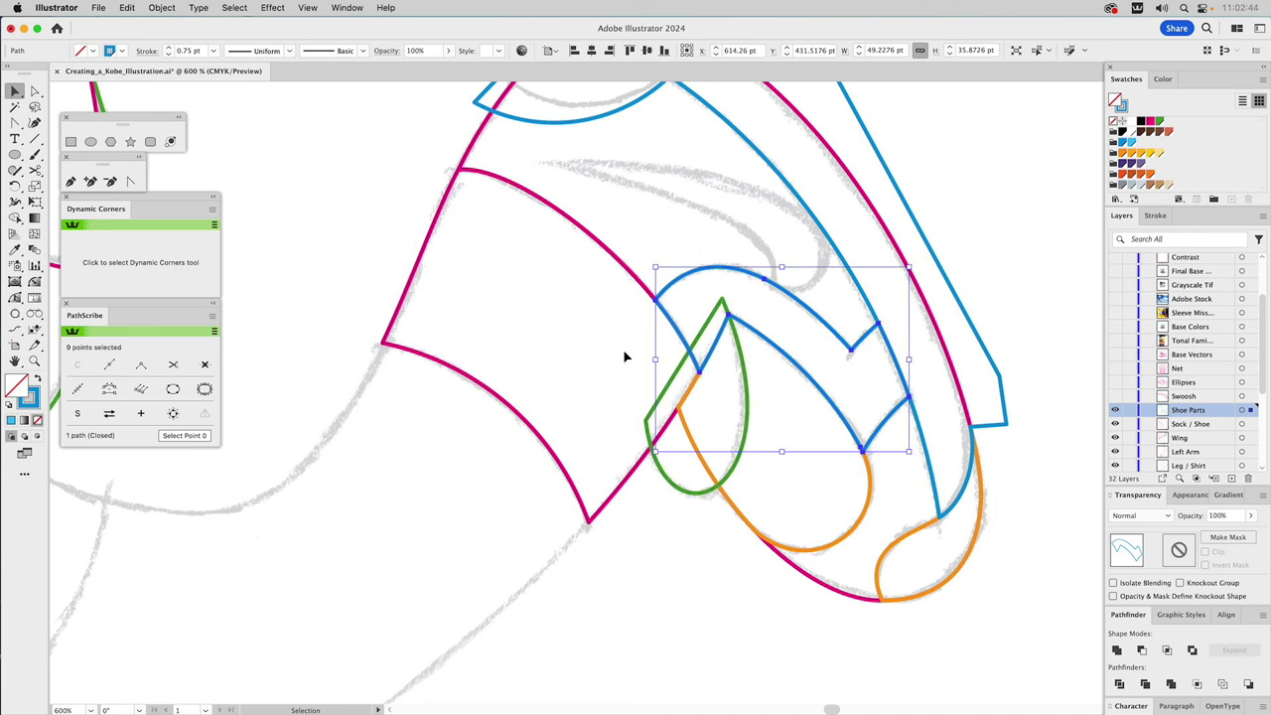
left_click(690, 263)
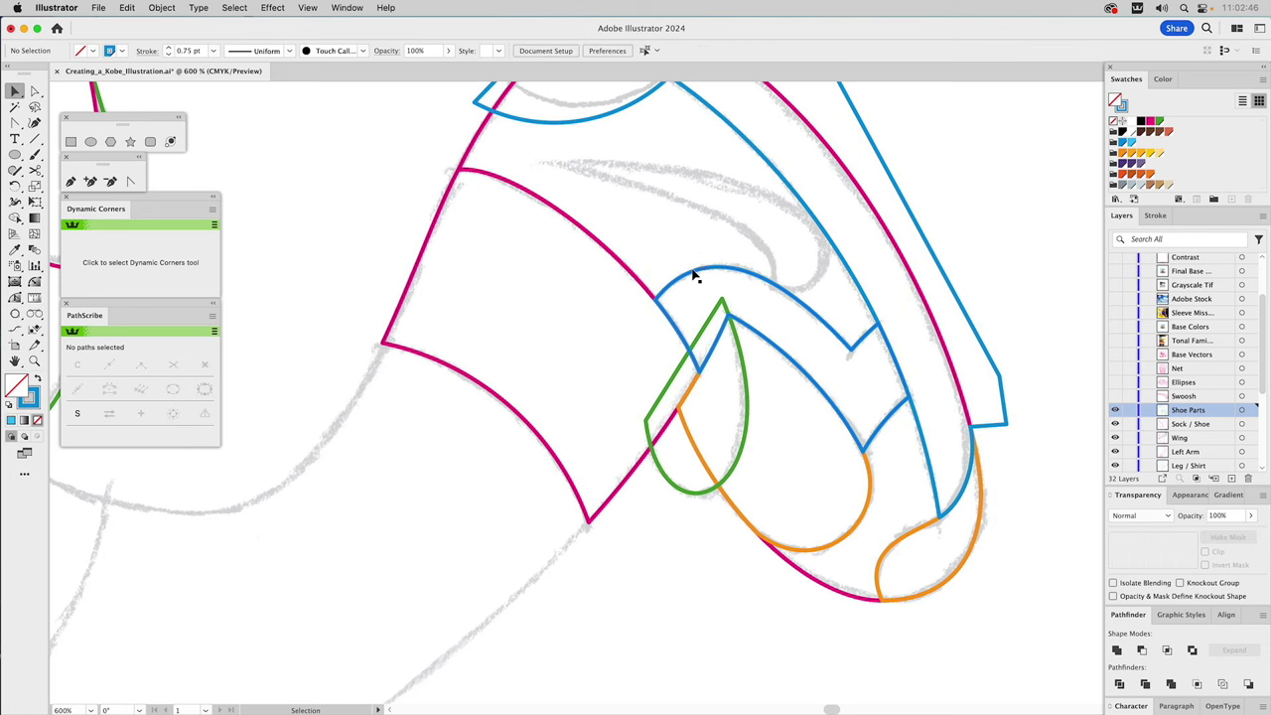
left_click(694, 276)
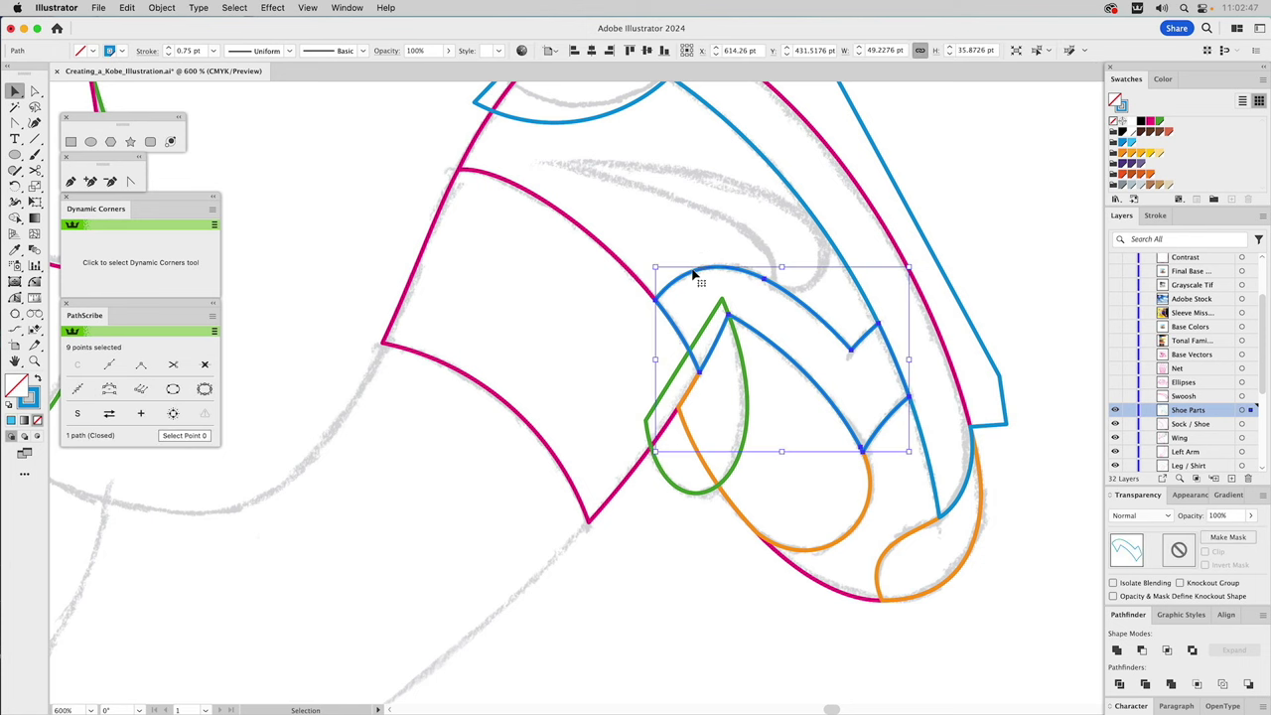
left_click(1158, 122)
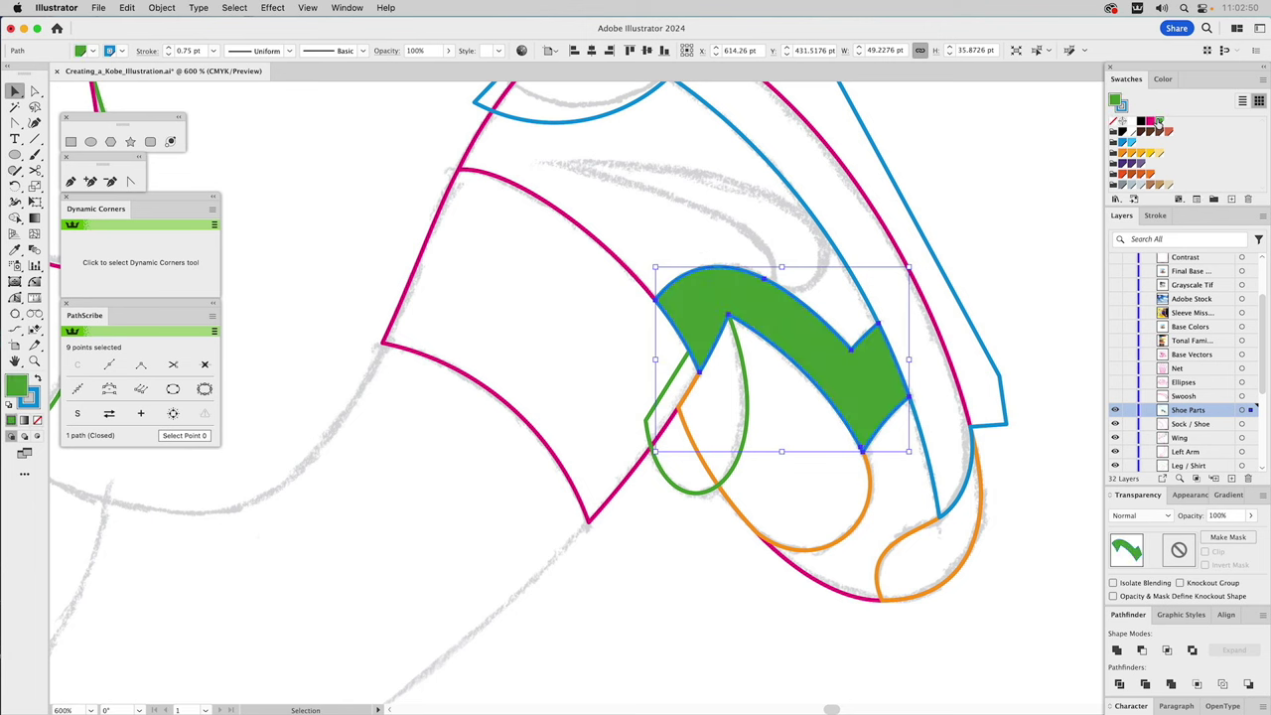
Fill a copy of the magenta sock with the green swatch and unite it with the green strap copy.
left_click(441, 224)
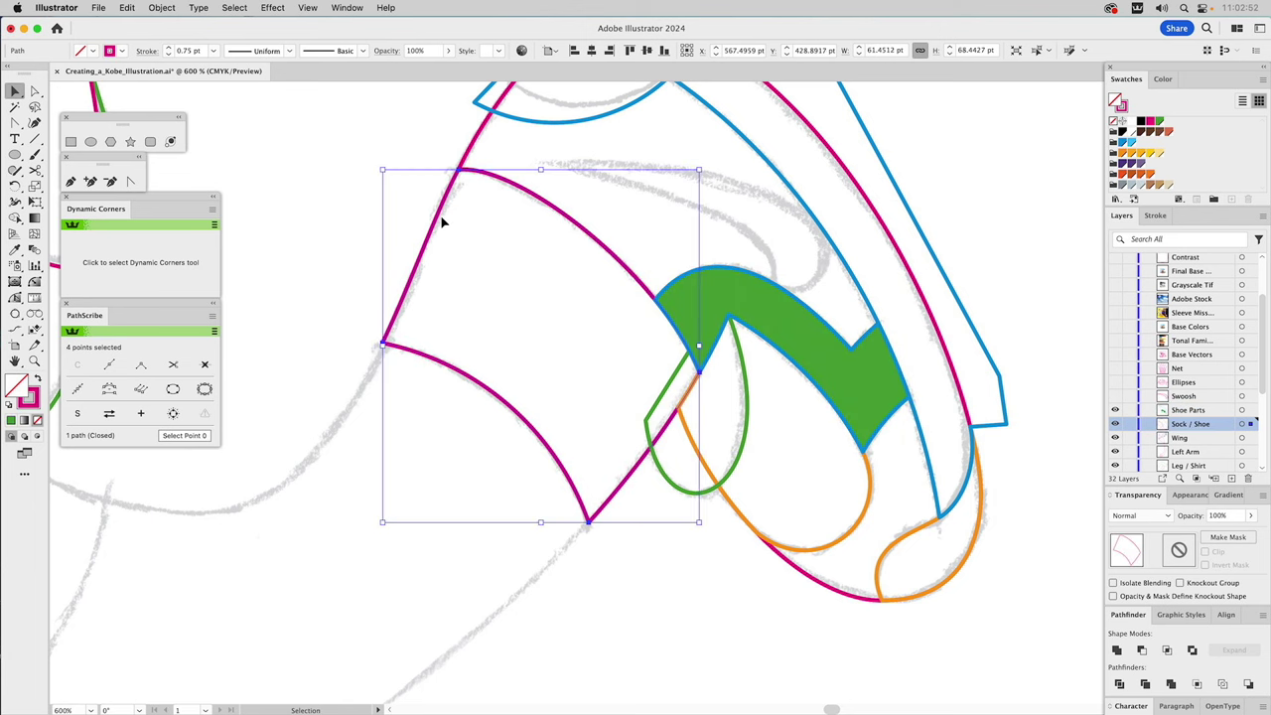
left_click(1158, 121)
left_click(768, 299, "shift")
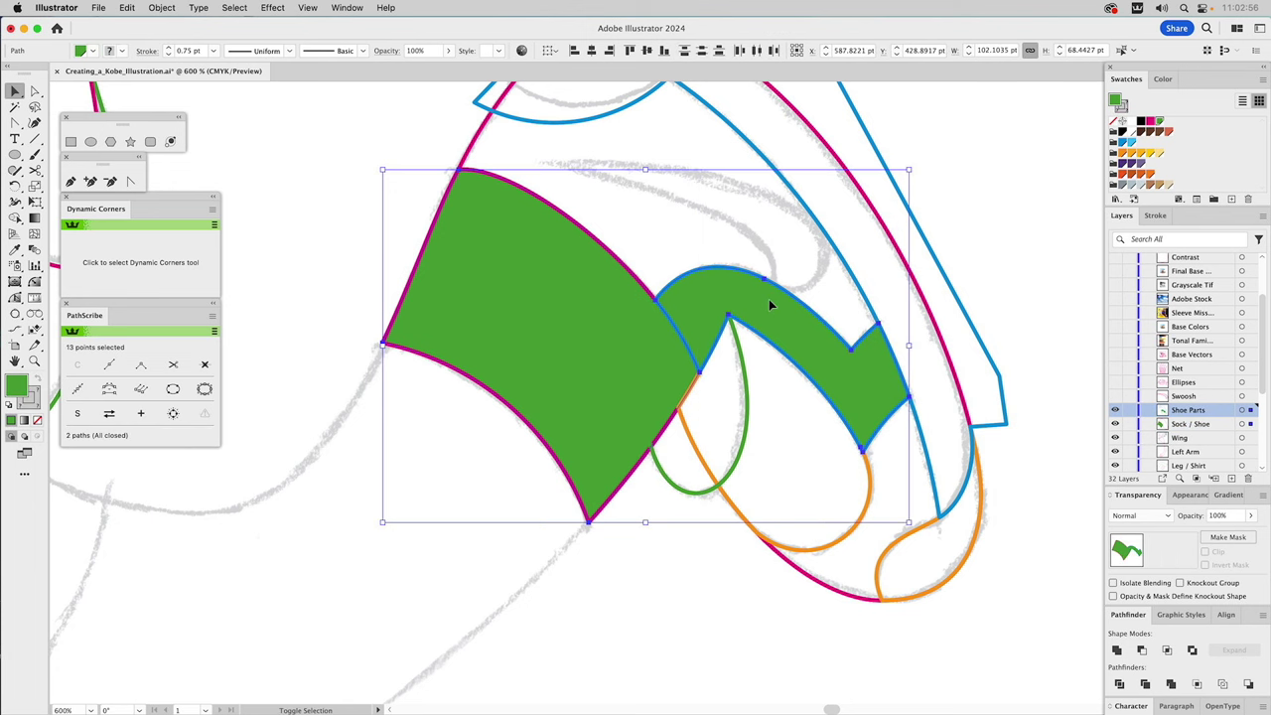
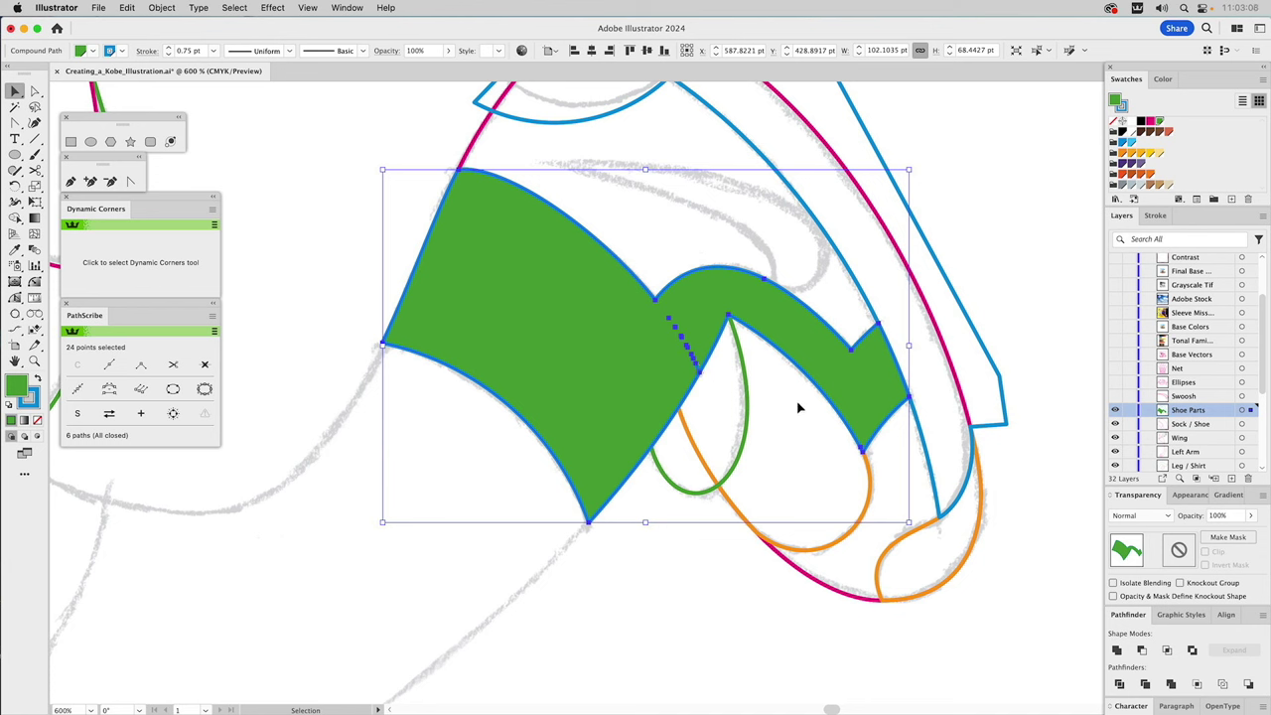
left_click(1117, 650)
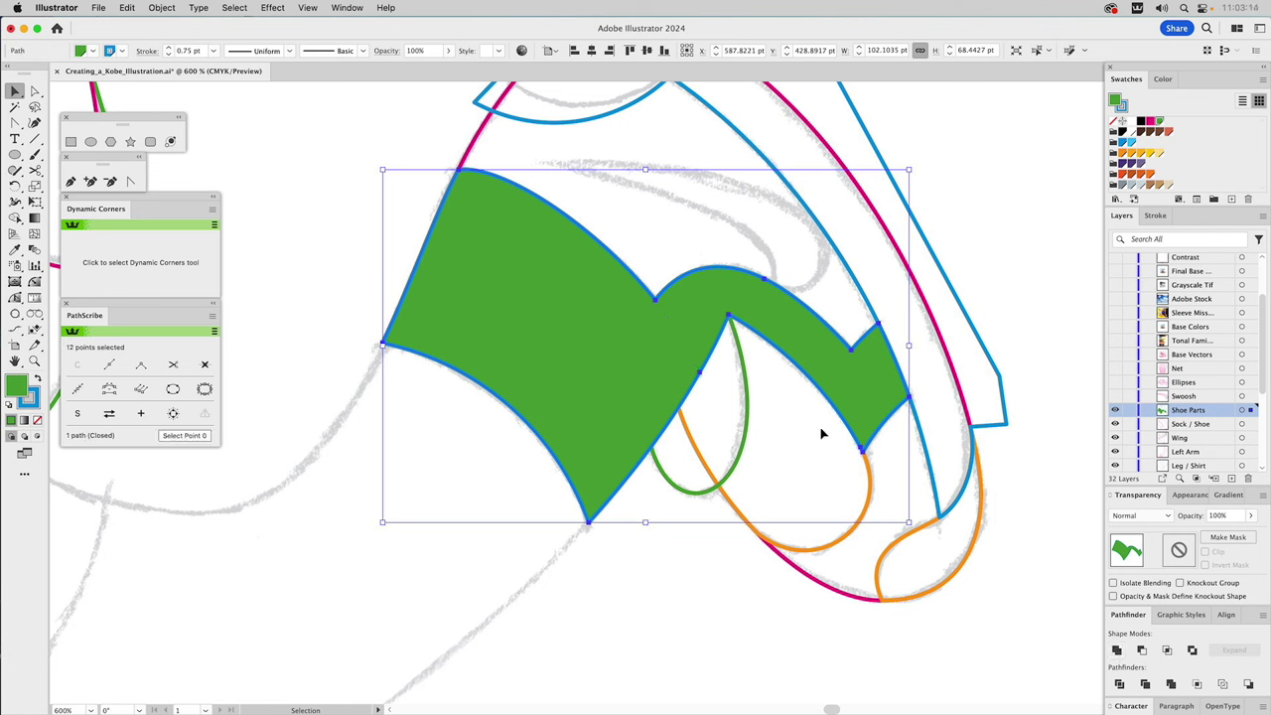
Subtract the united green shape from the green teardrop outline with Minus Front, and deselect the result.
left_click(747, 374, "shift")
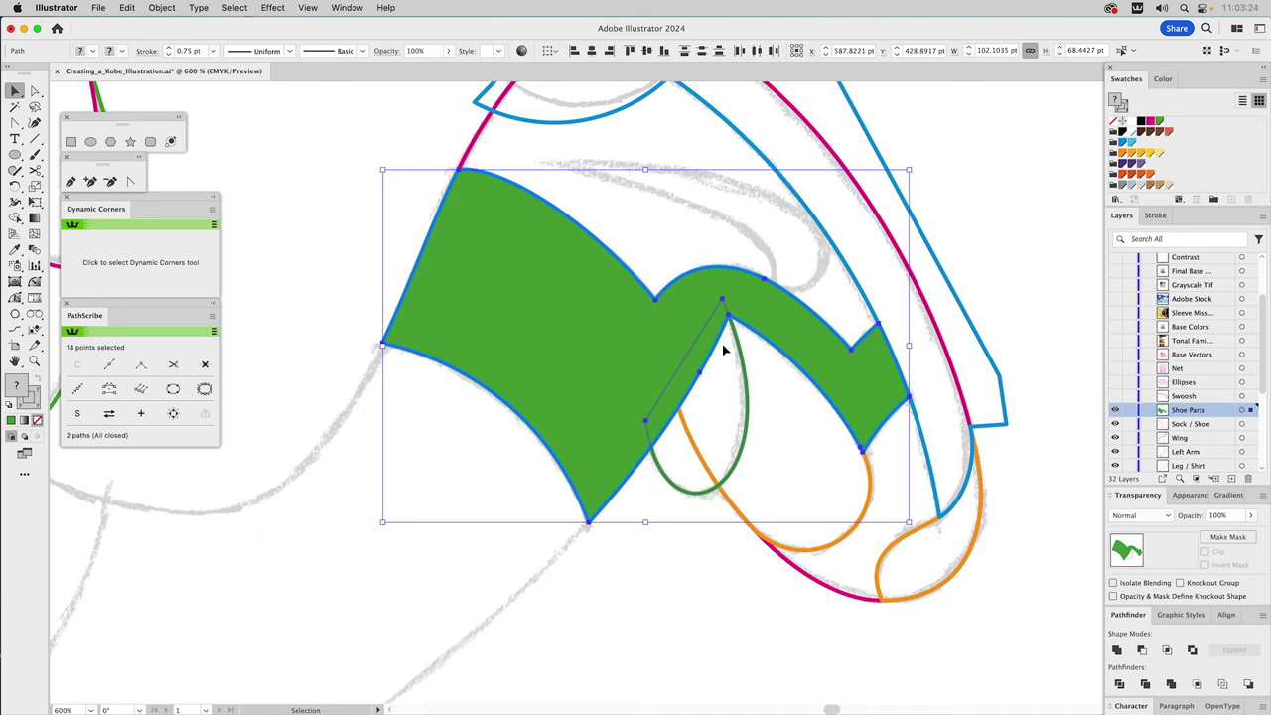
left_click(1142, 650)
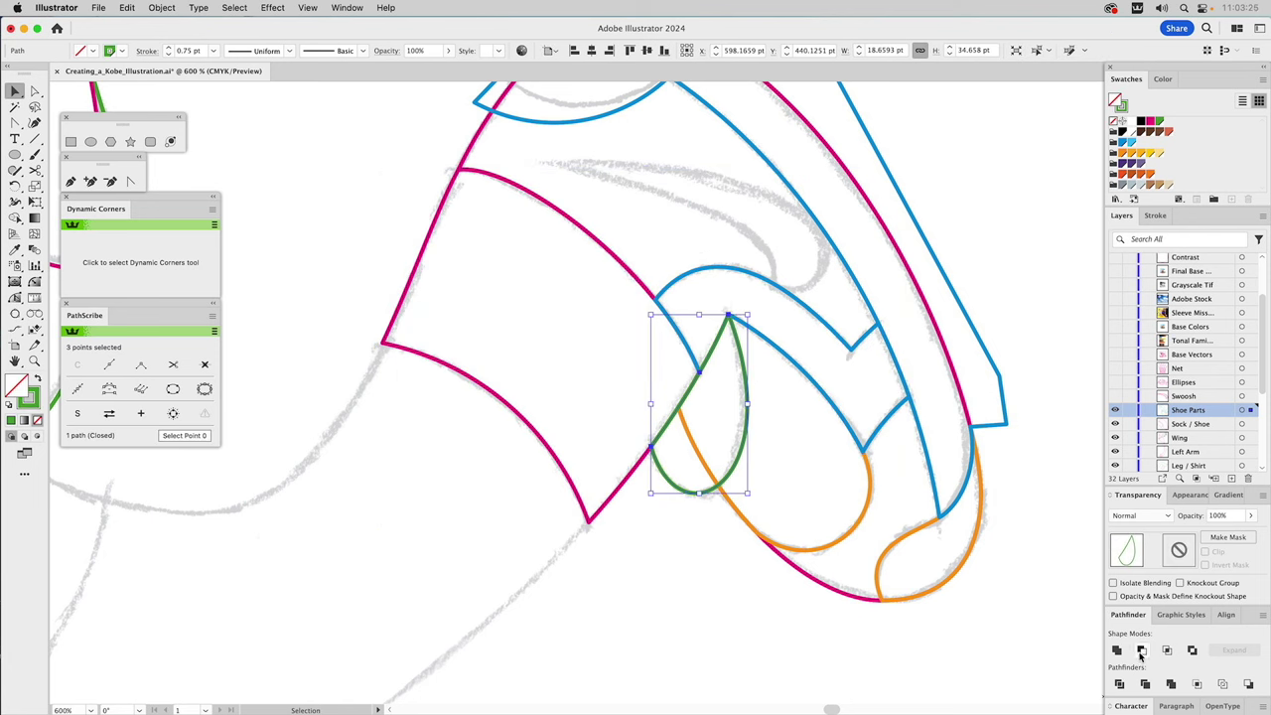
left_click(722, 663)
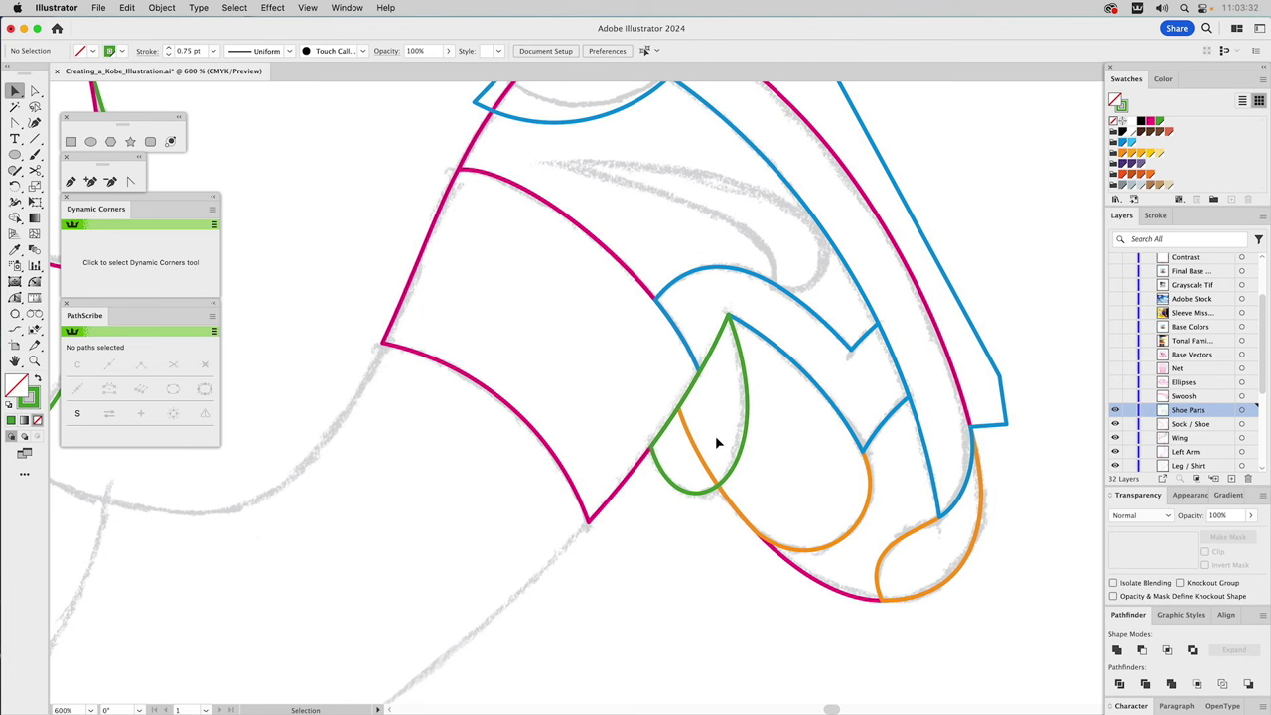
Trim the long blue sole strip to the shoe's contour by intersecting it with a copy of the magenta shoe outline.
scroll(596, 298, "up", 5)
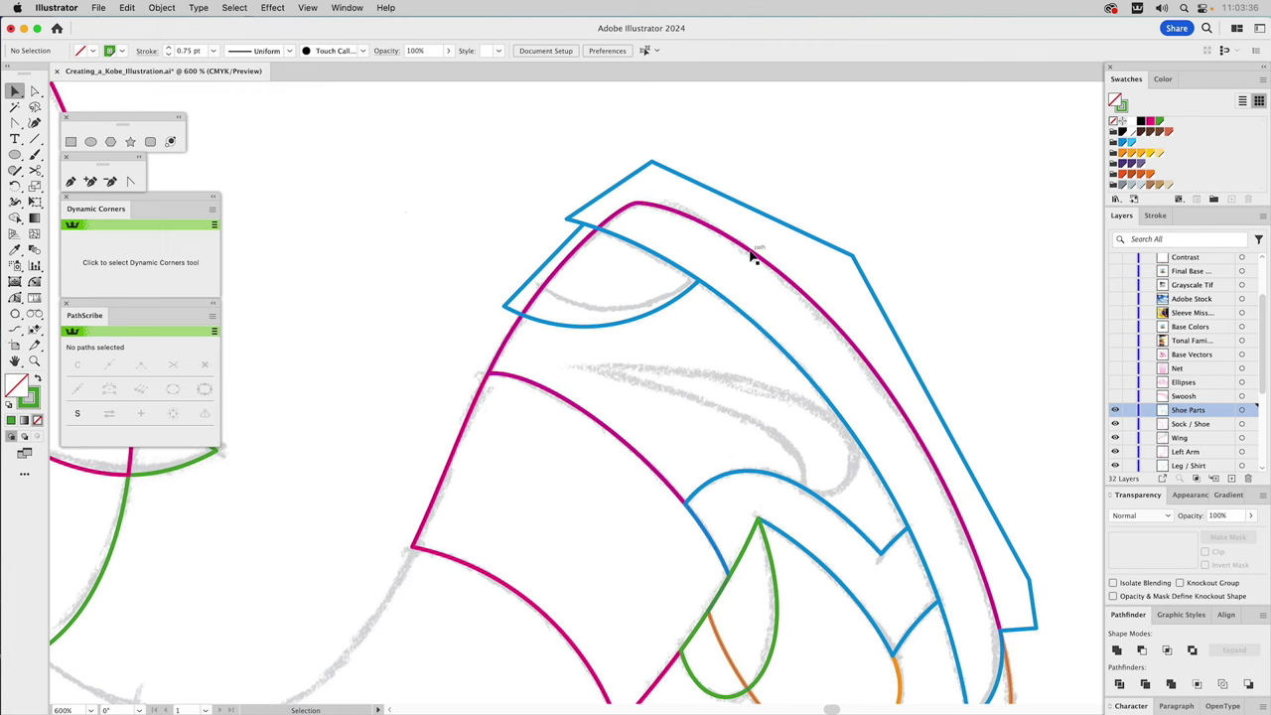
left_click(751, 256)
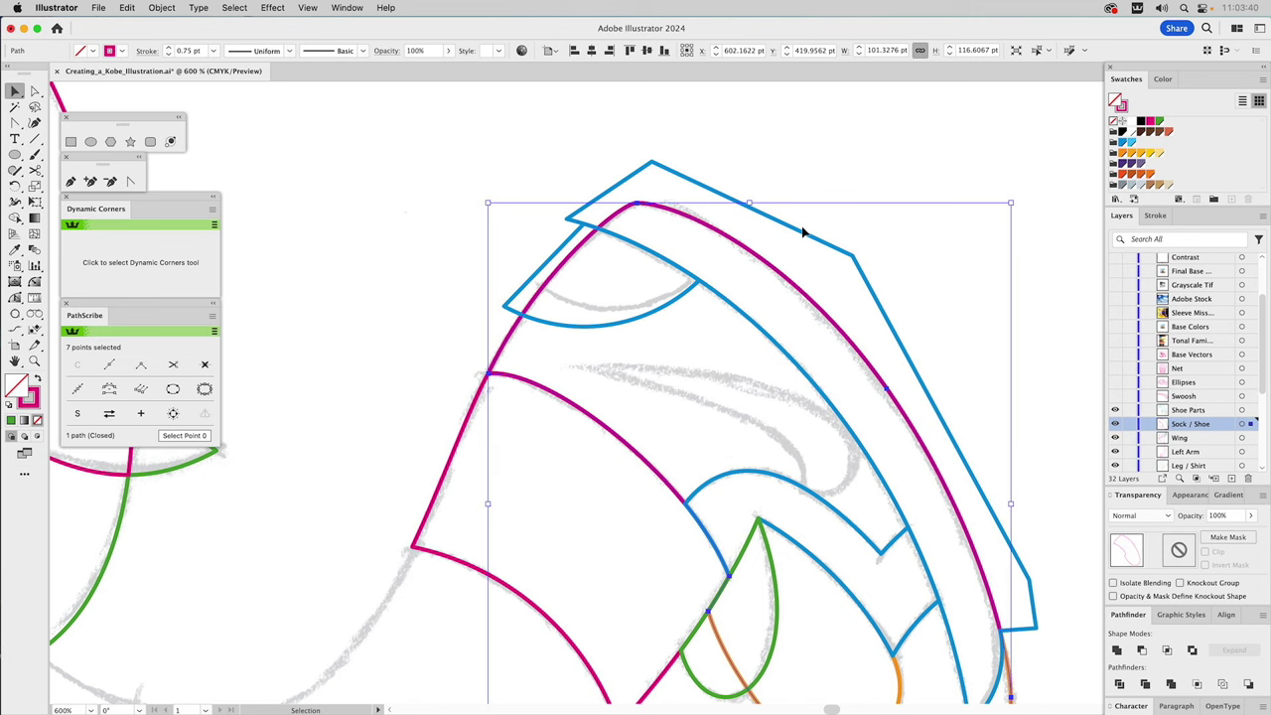
left_click_drag(820, 244, 713, 179)
left_click(713, 179, "shift")
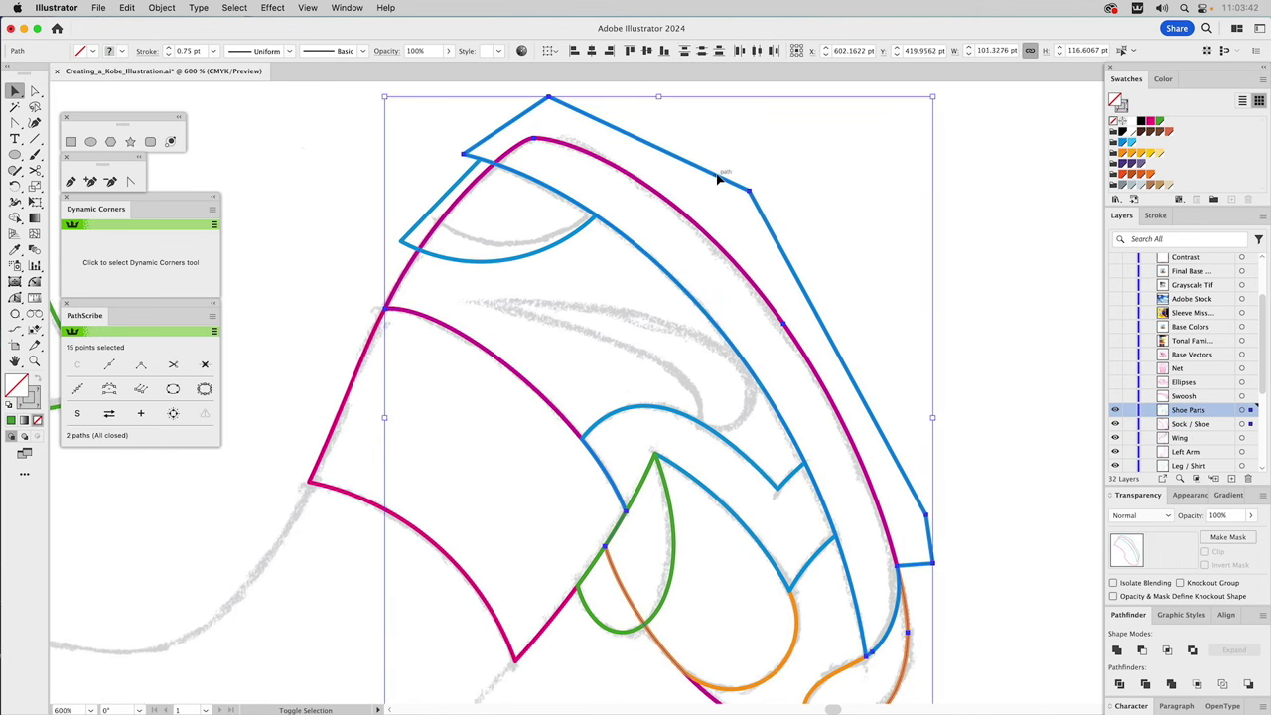
left_click(1167, 650)
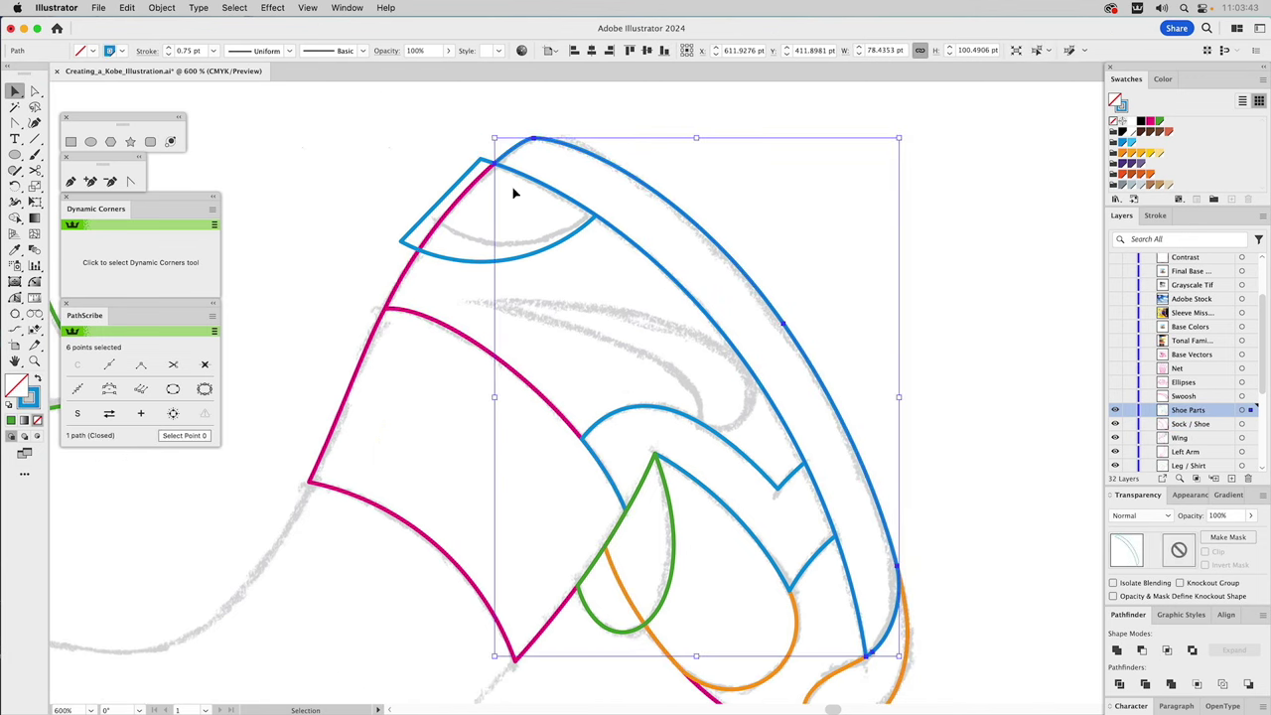
Trim the small blue heel piece to the shoe's contour by intersecting it with a copy of the magenta shoe outline, and deselect the result.
left_click(459, 206)
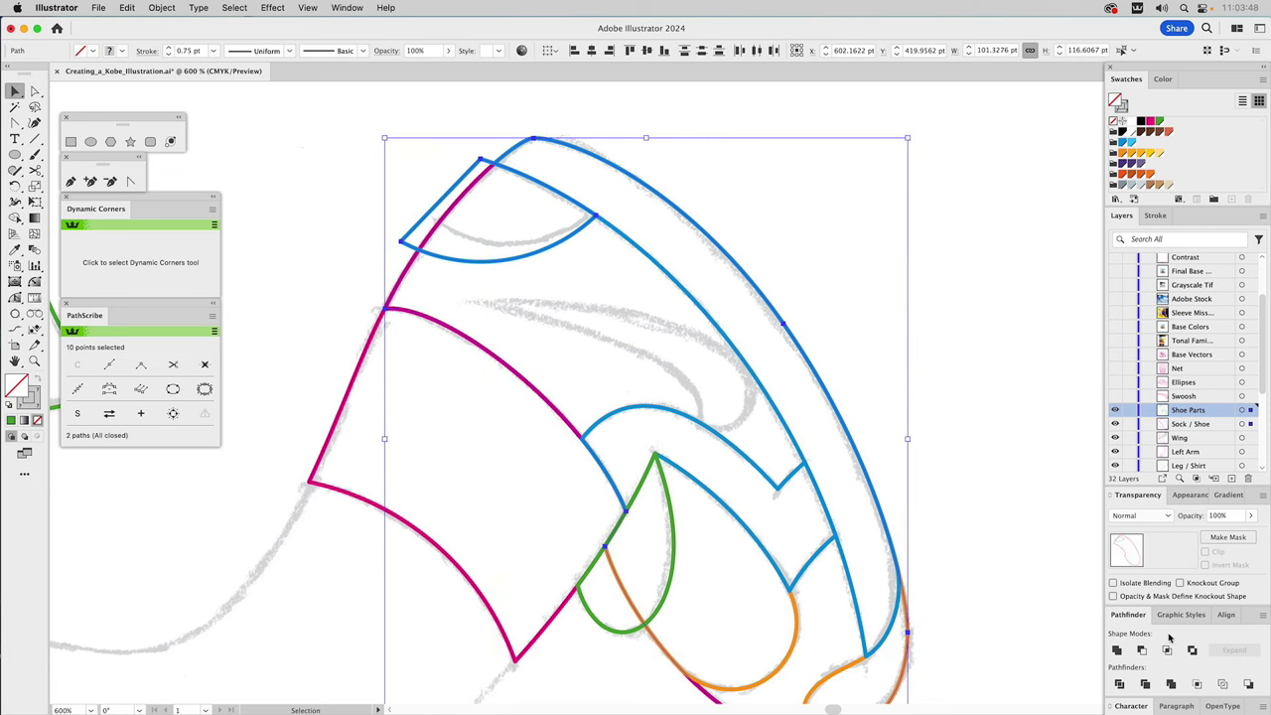
key("super+z")
left_click(883, 316)
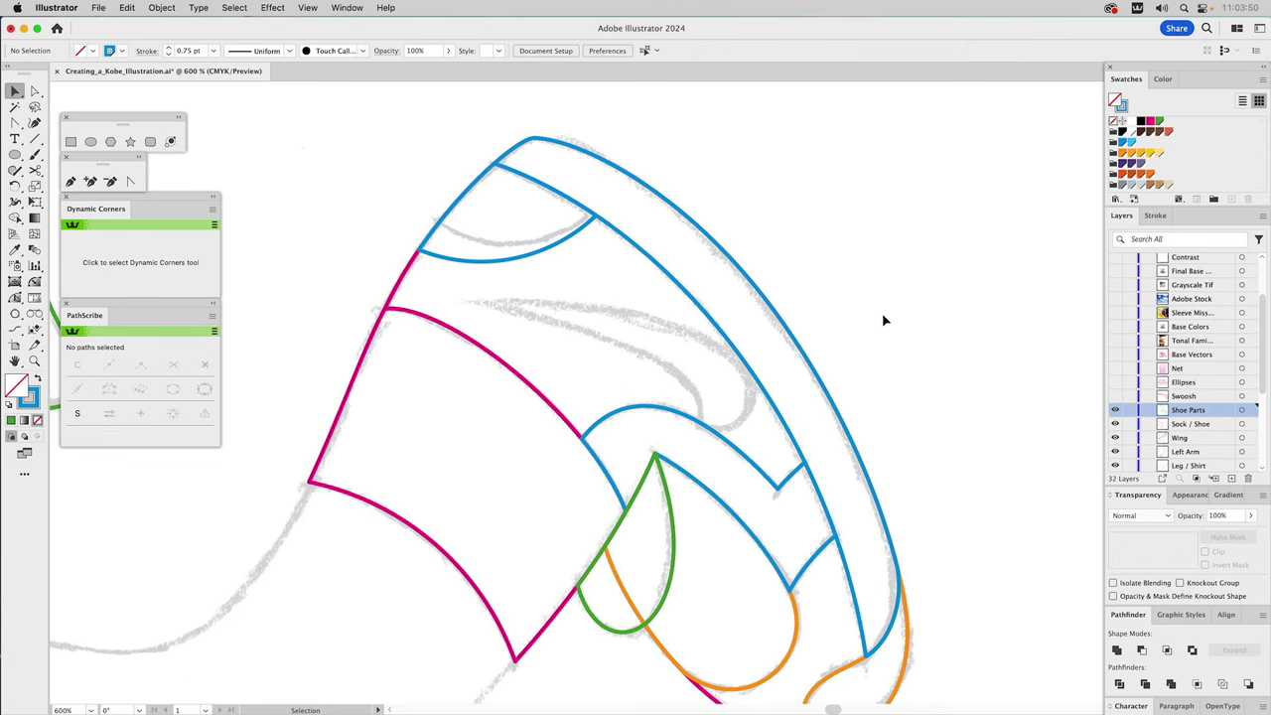
Make the Swoosh and Ellipses layers visible.
key("super+0")
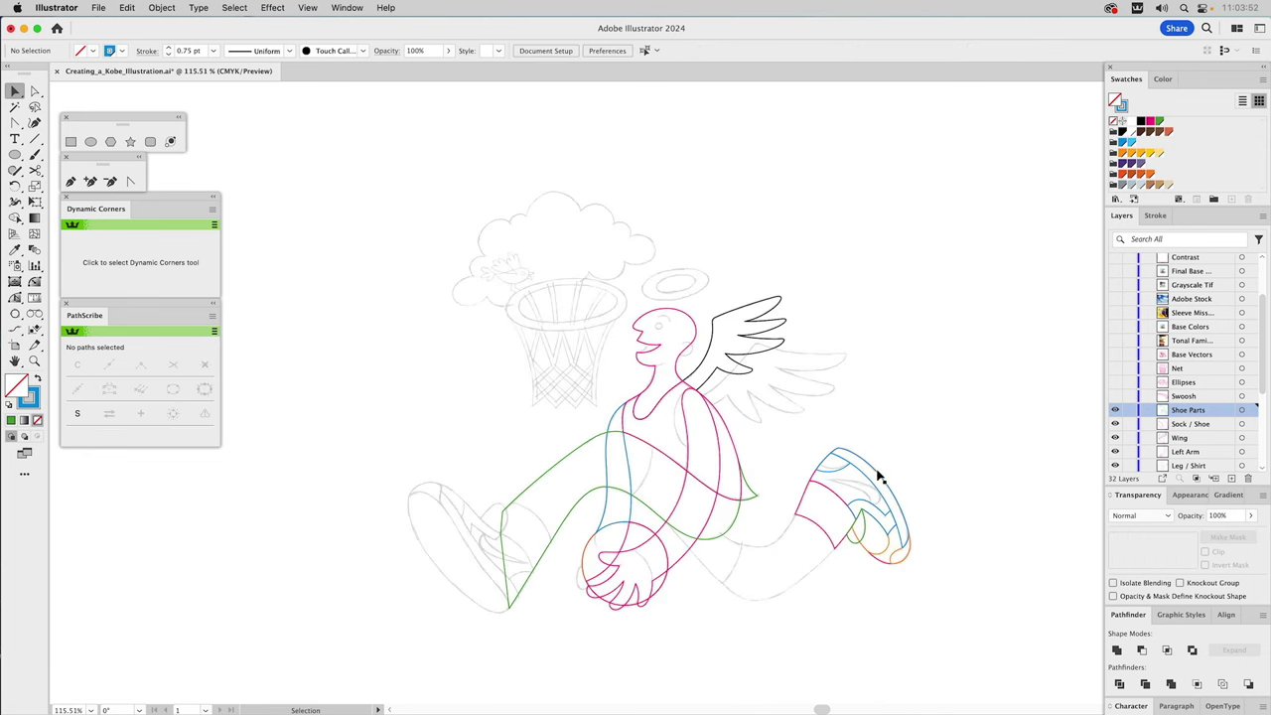
key("z")
left_click_drag(767, 417, 979, 625)
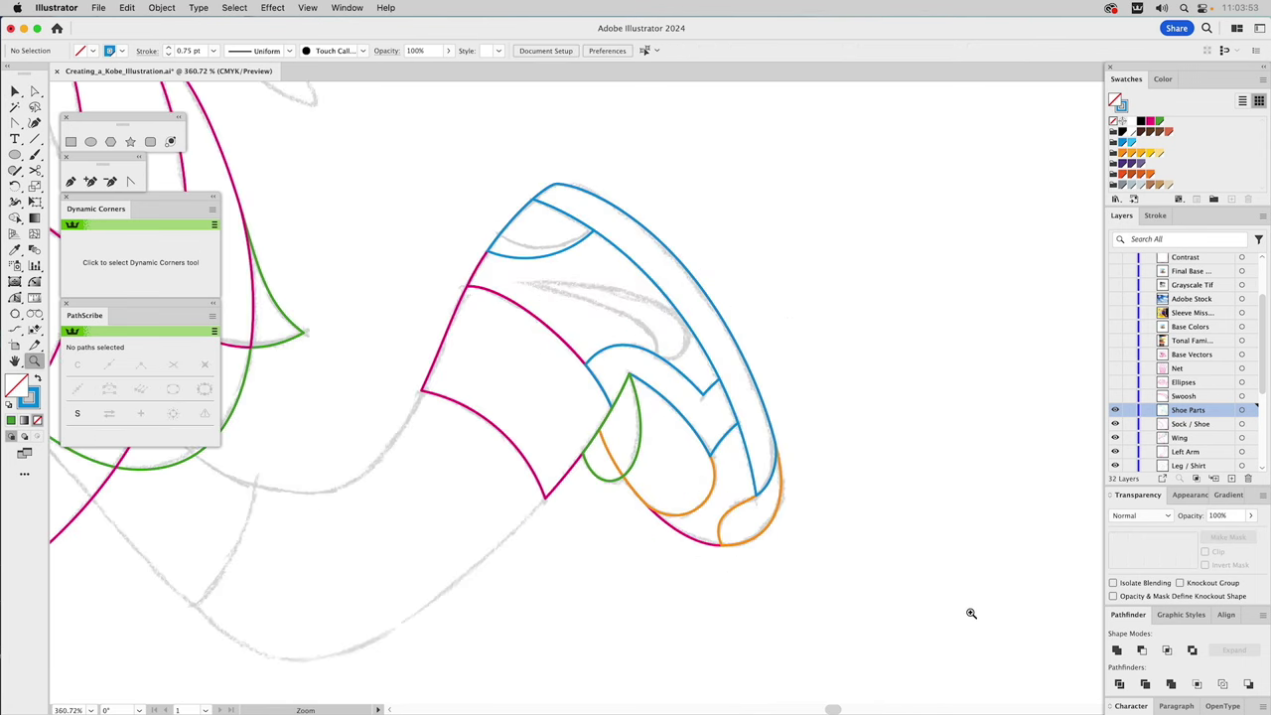
left_click(1114, 397)
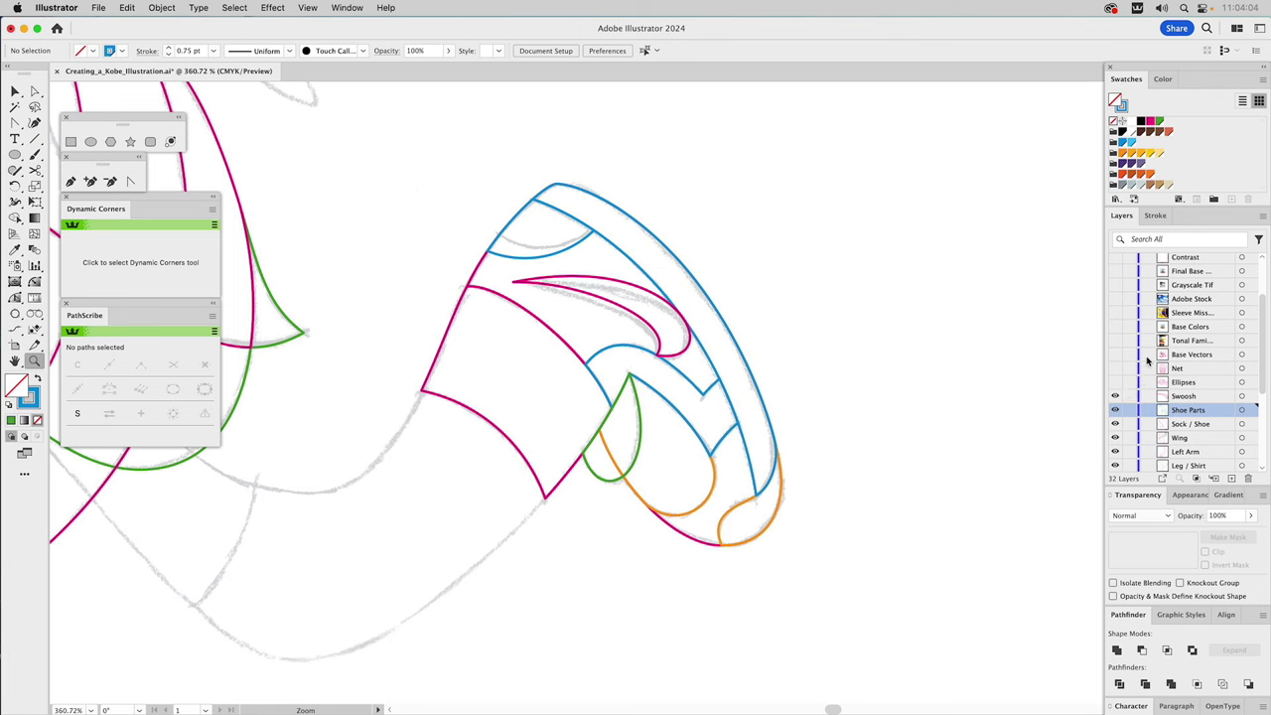
key("v")
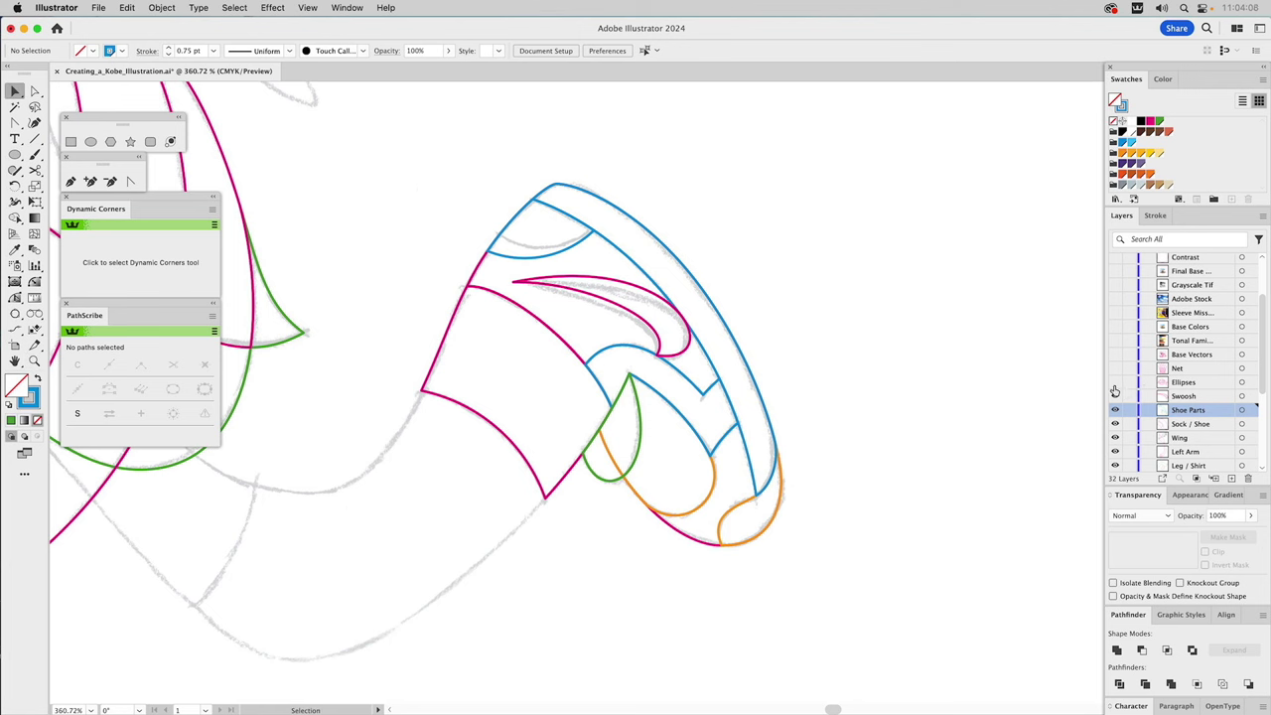
key("super+0")
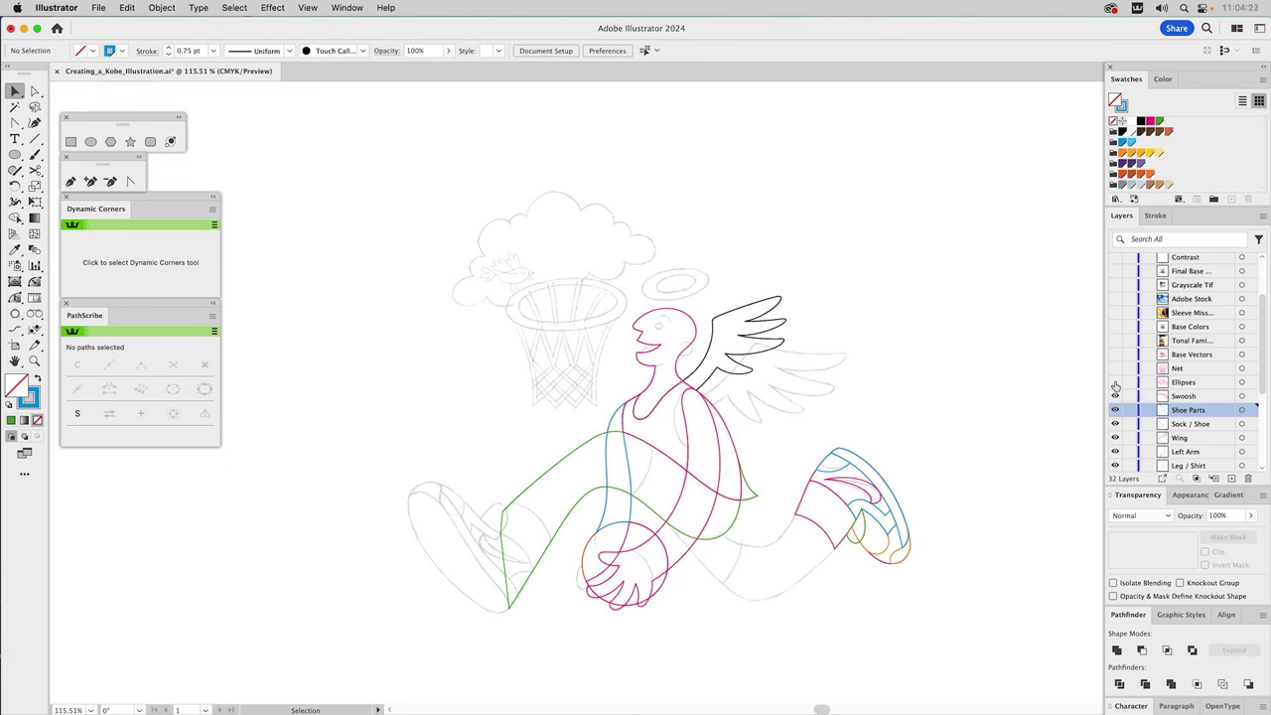
left_click(1115, 382)
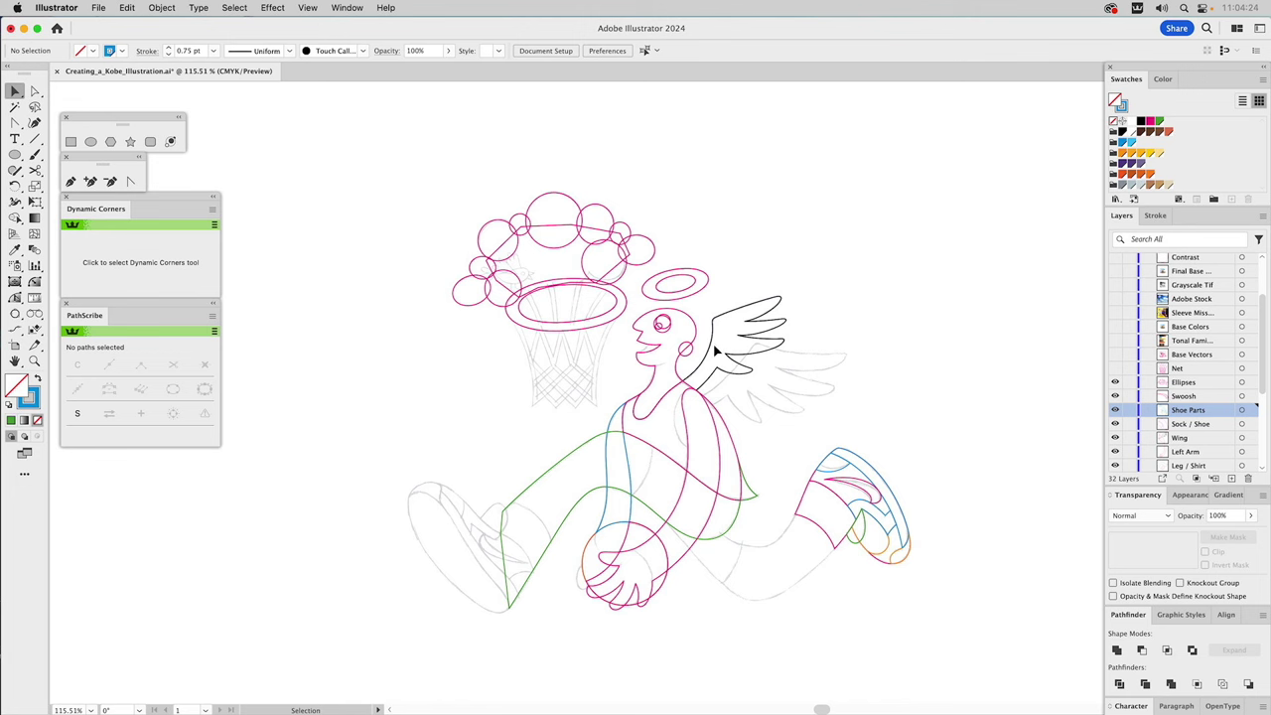
Cut the eyebrow crescent from the two overlapping ellipses above the eye with Minus Front, and deselect it.
key("z")
left_click_drag(580, 266, 731, 402)
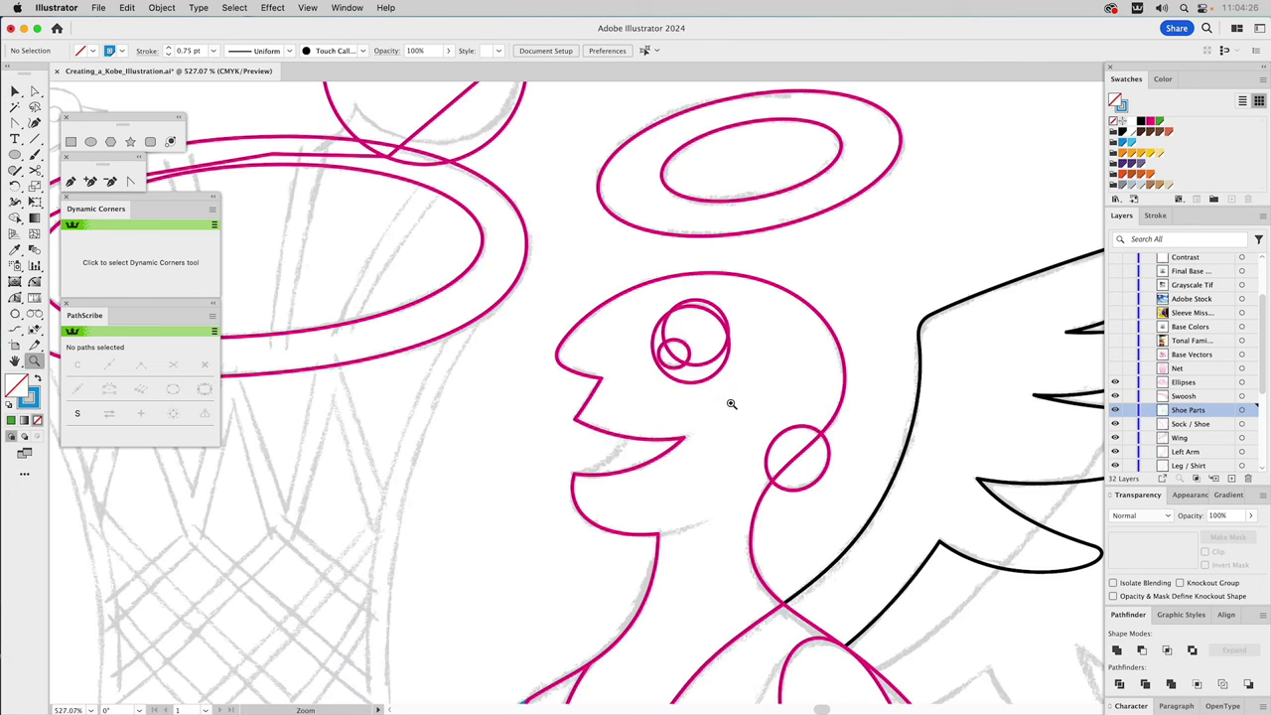
key("v")
left_click_drag(711, 350, 745, 385)
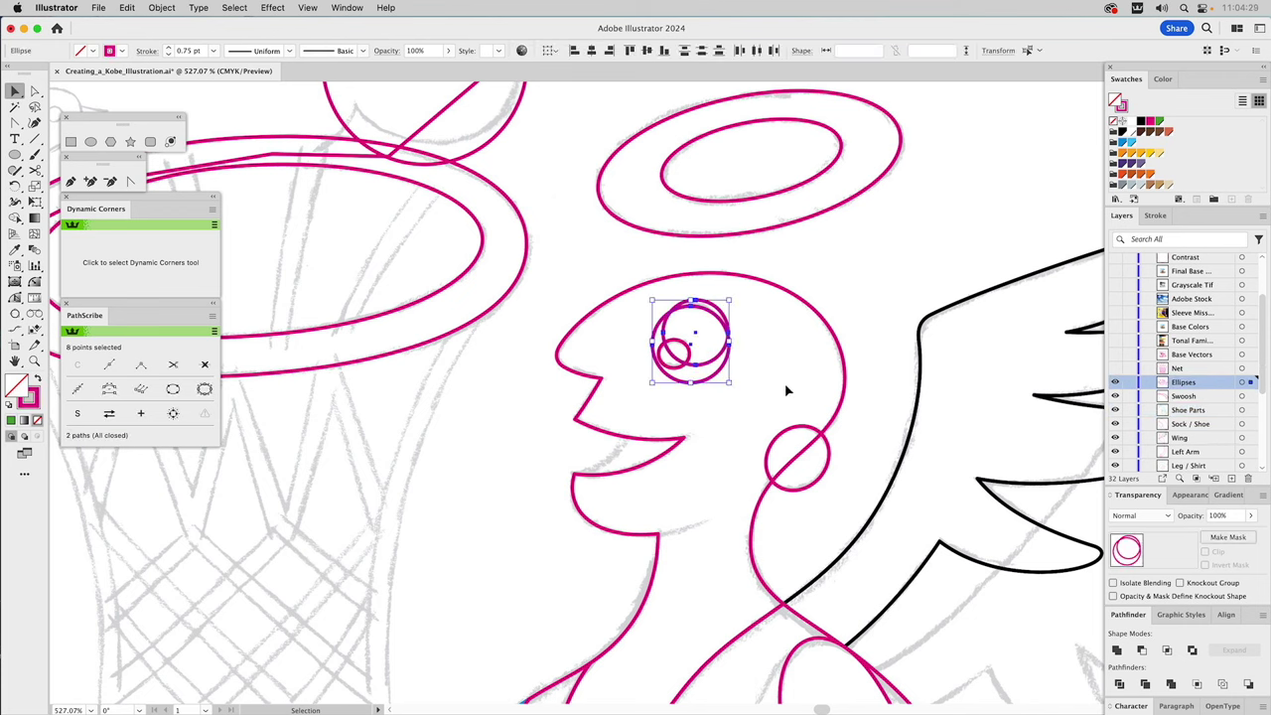
left_click(1142, 650)
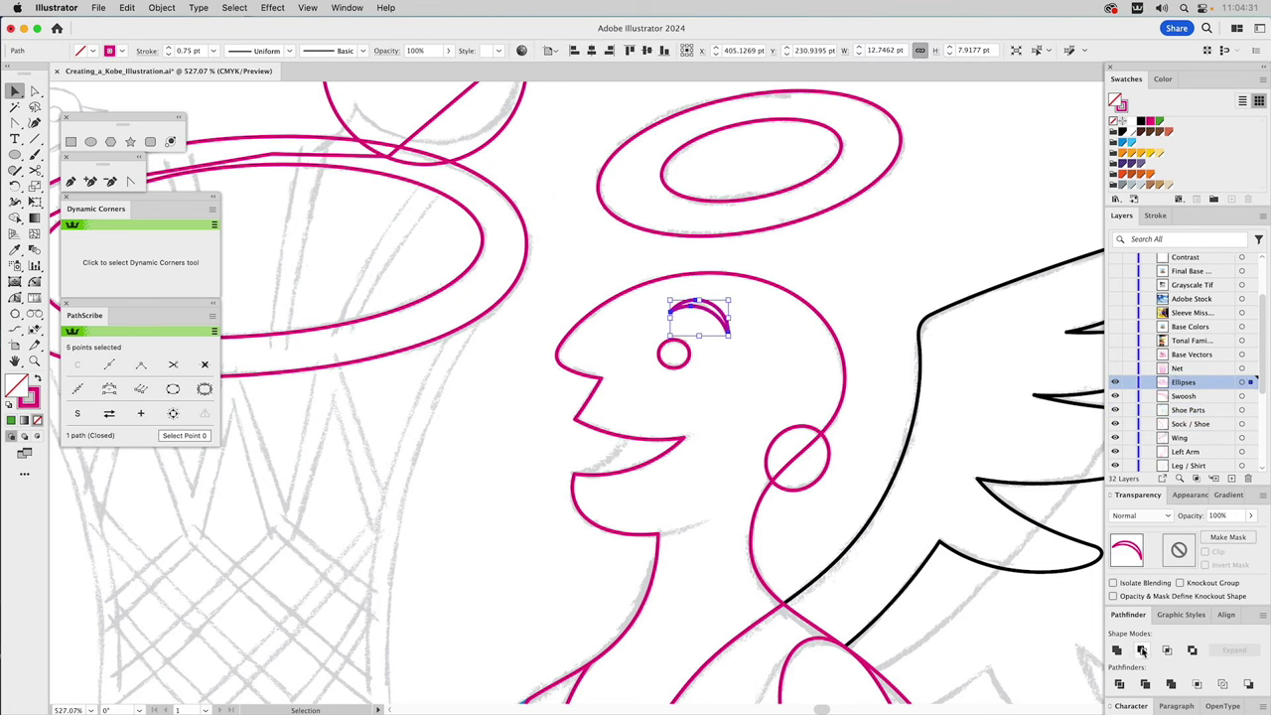
left_click(778, 385)
left_click(794, 438)
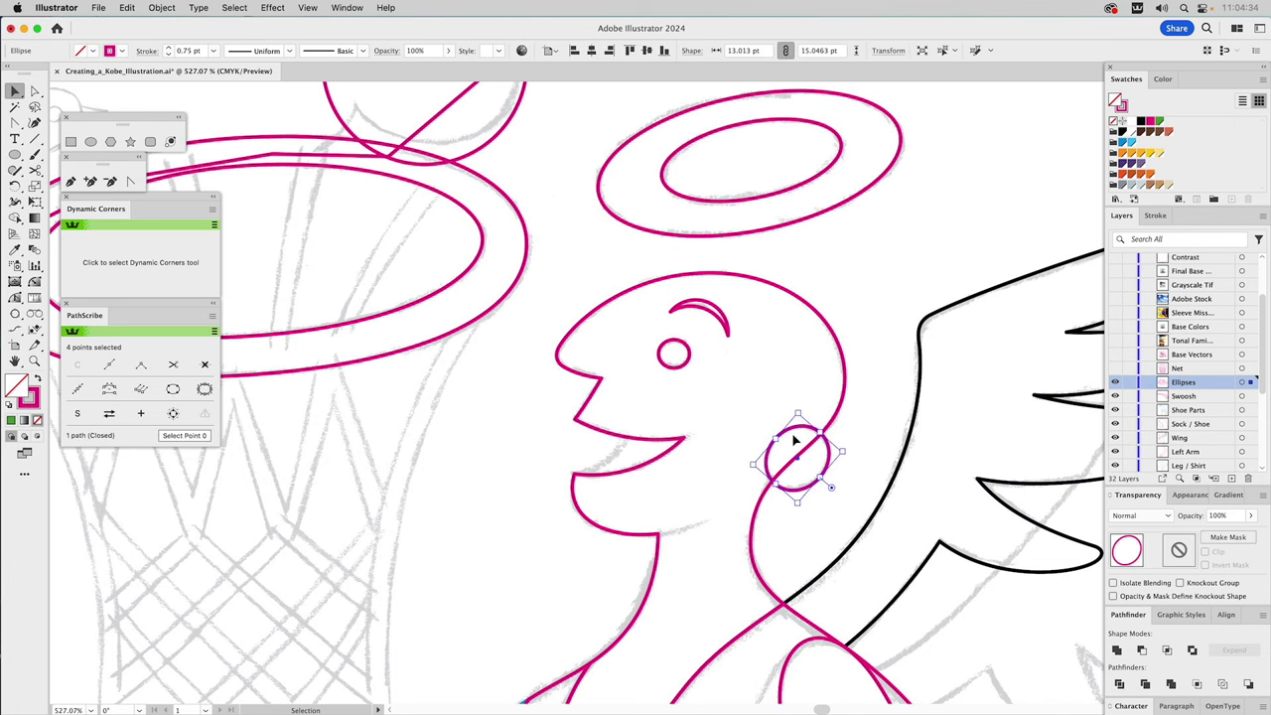
left_click(760, 384)
left_click(816, 235)
left_click(726, 421)
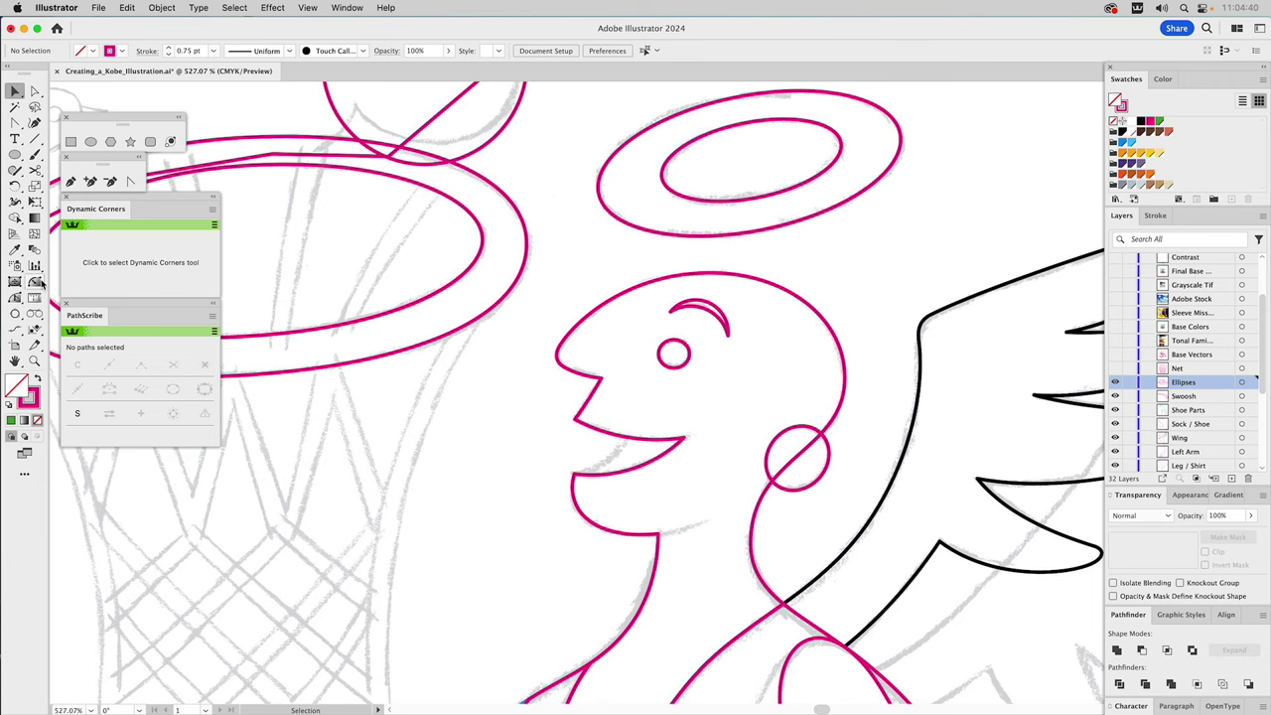
Unite the cloud's circles and its straight-sided filler shape into one outline, leaving the basketball rim ellipses out of the selection.
left_click(34, 361)
left_click(402, 330, "alt")
left_click(403, 330, "alt")
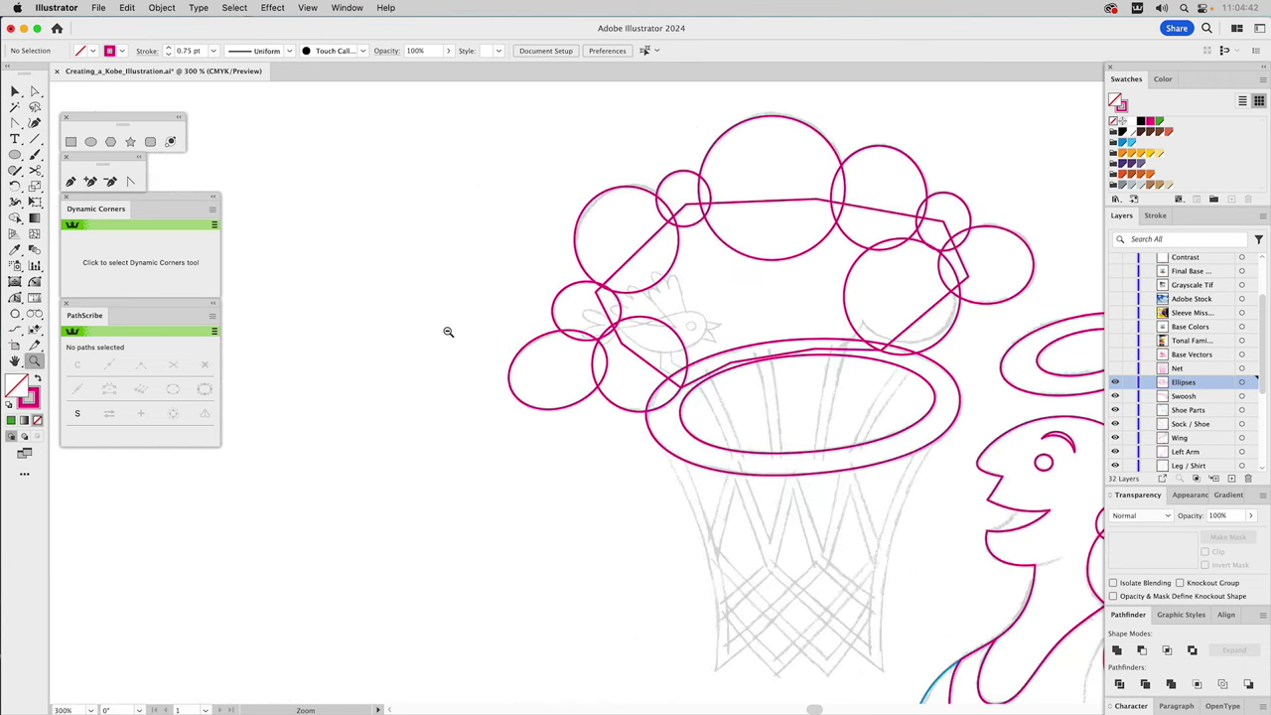
left_click_drag(794, 337, 706, 365)
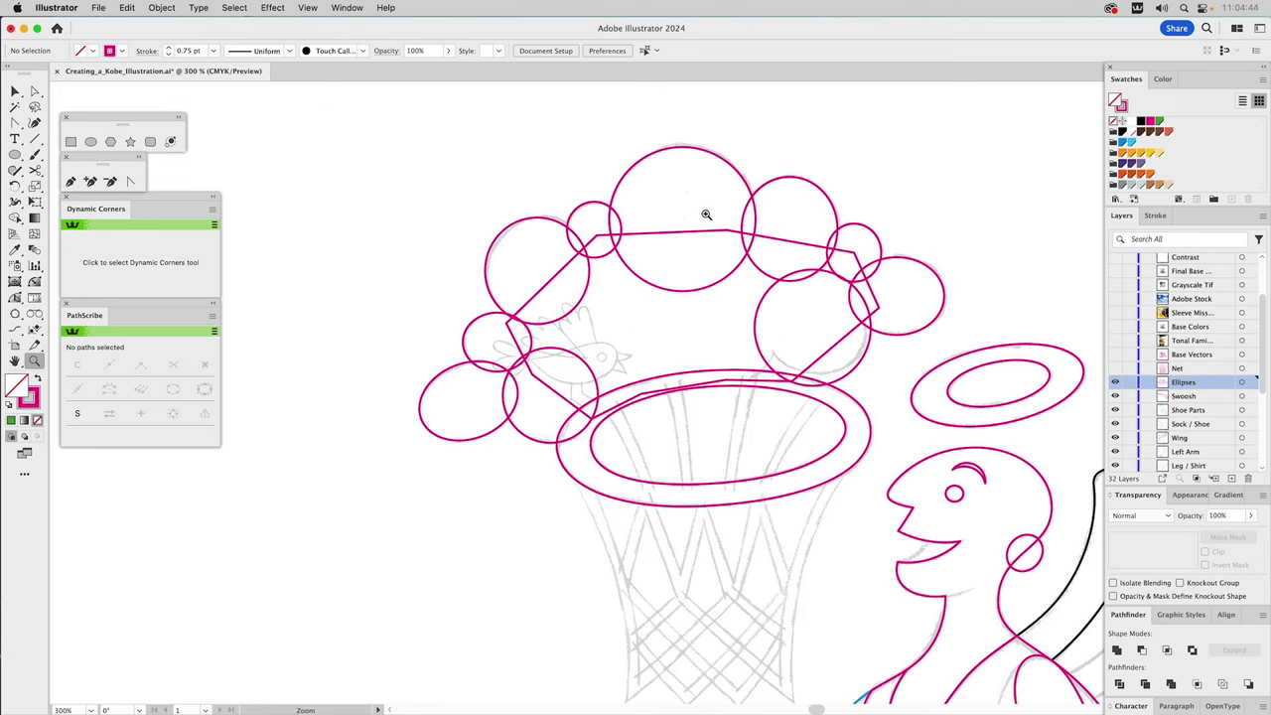
key("v")
left_click_drag(411, 165, 894, 392)
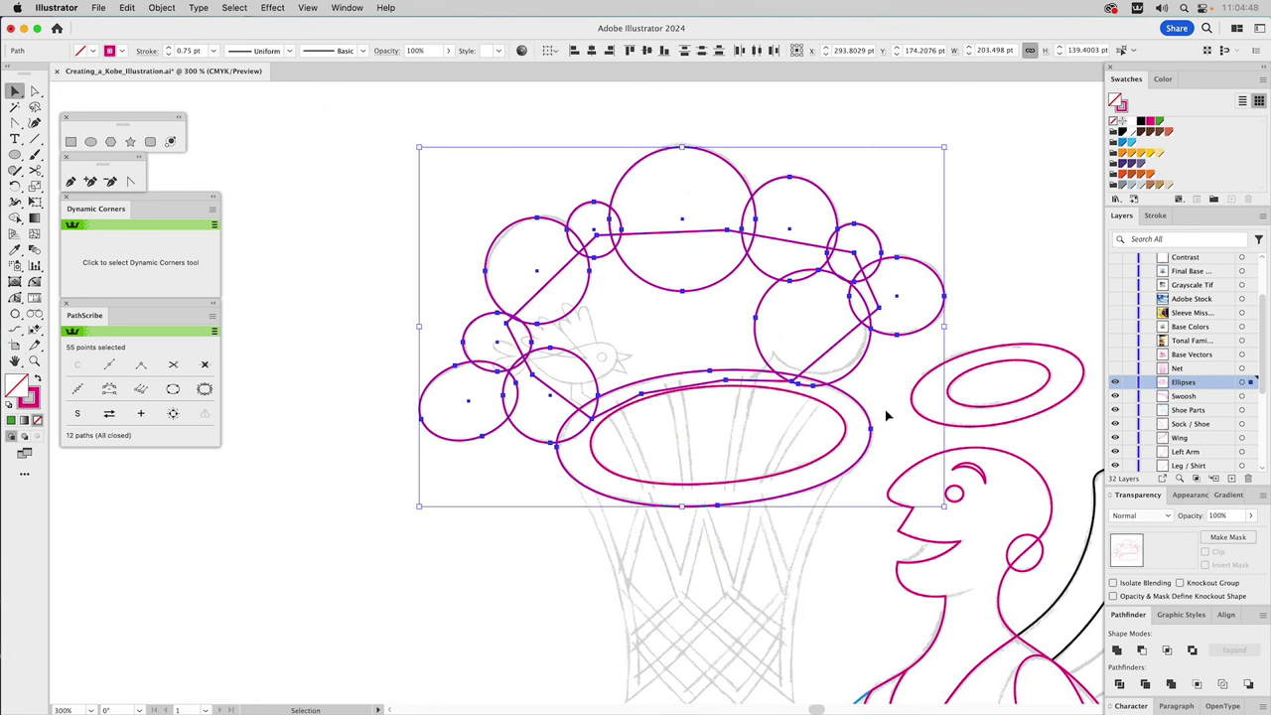
left_click(860, 431, "shift")
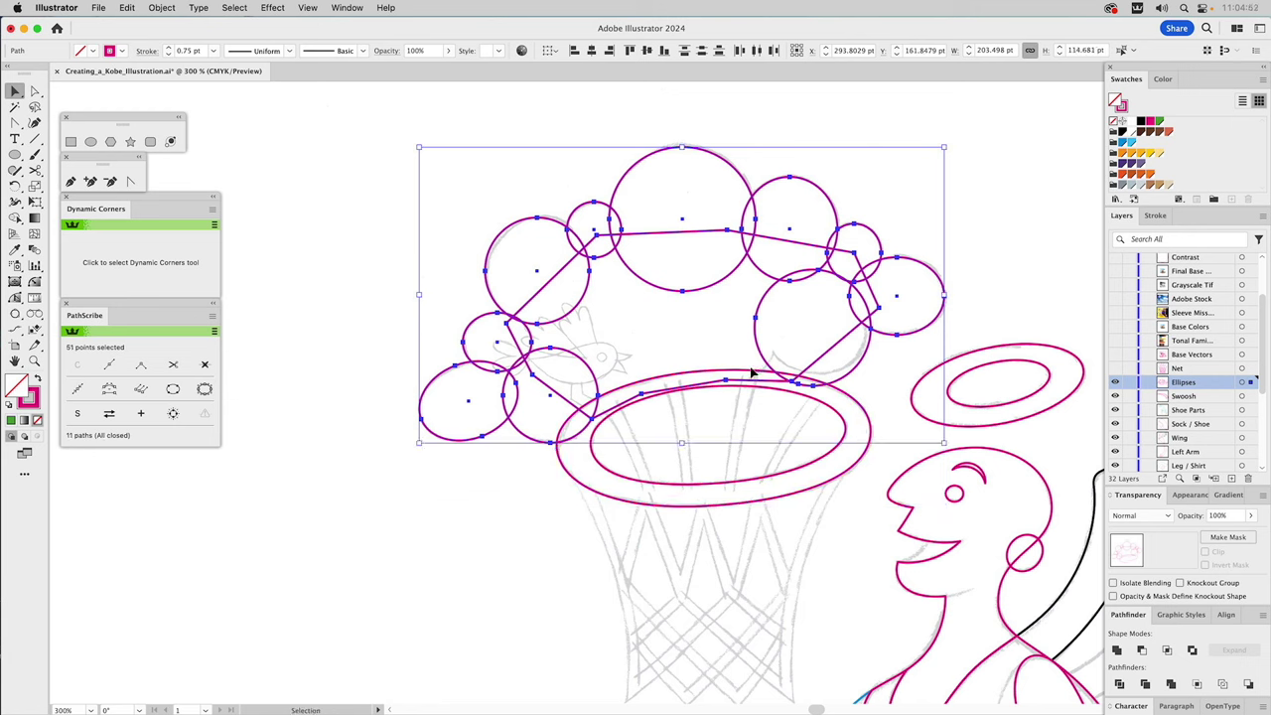
left_click(1116, 650)
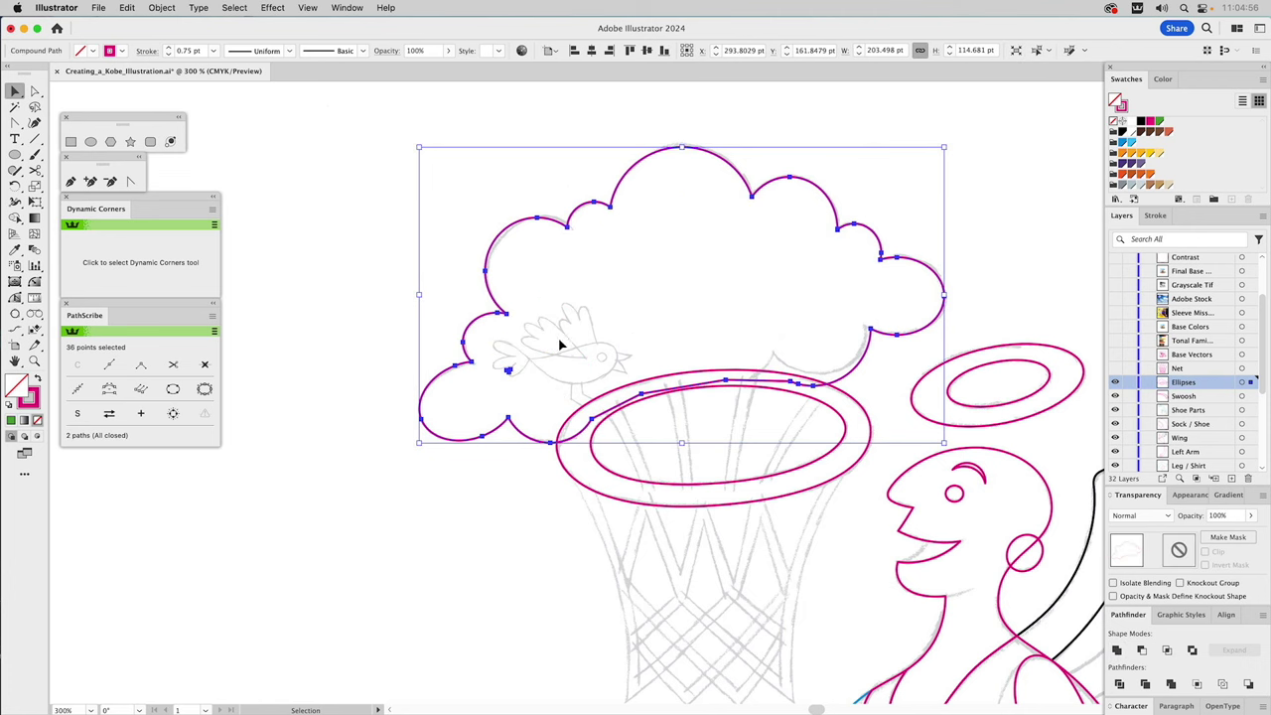
Delete the tiny leftover path inside the united cloud, beside the bird's tail.
key("a")
left_click_drag(526, 357, 499, 384)
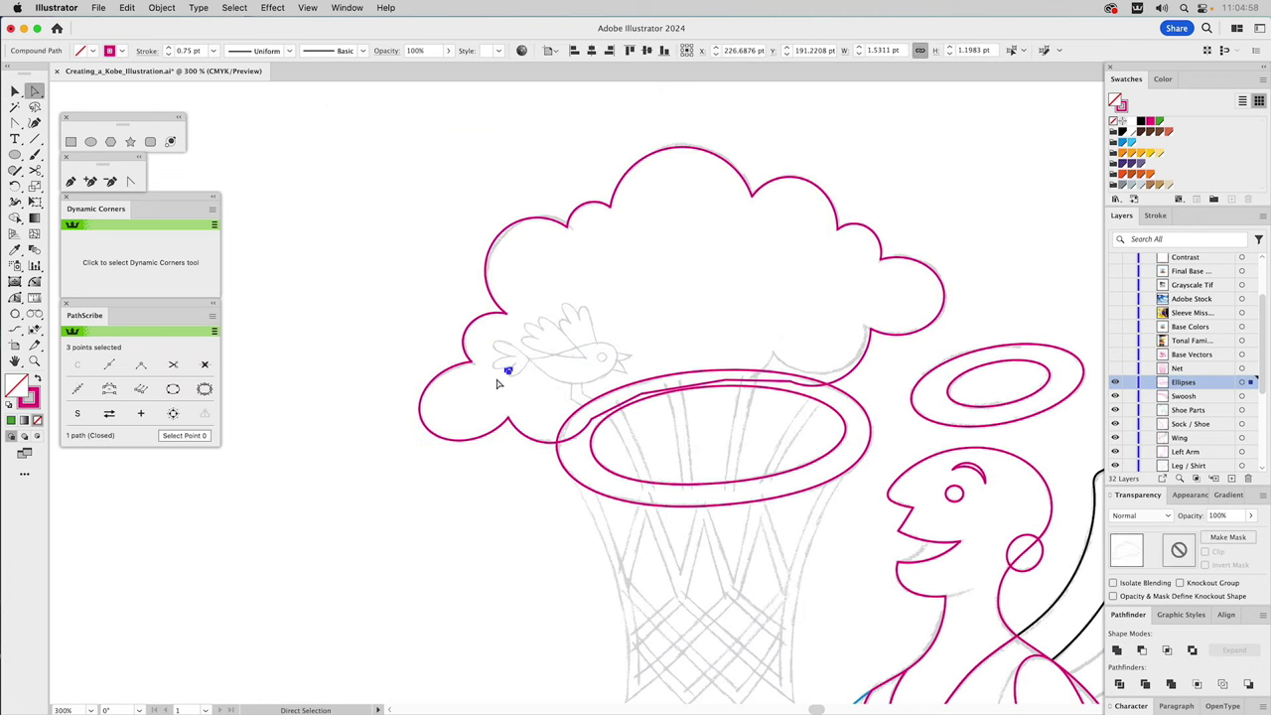
key("Delete")
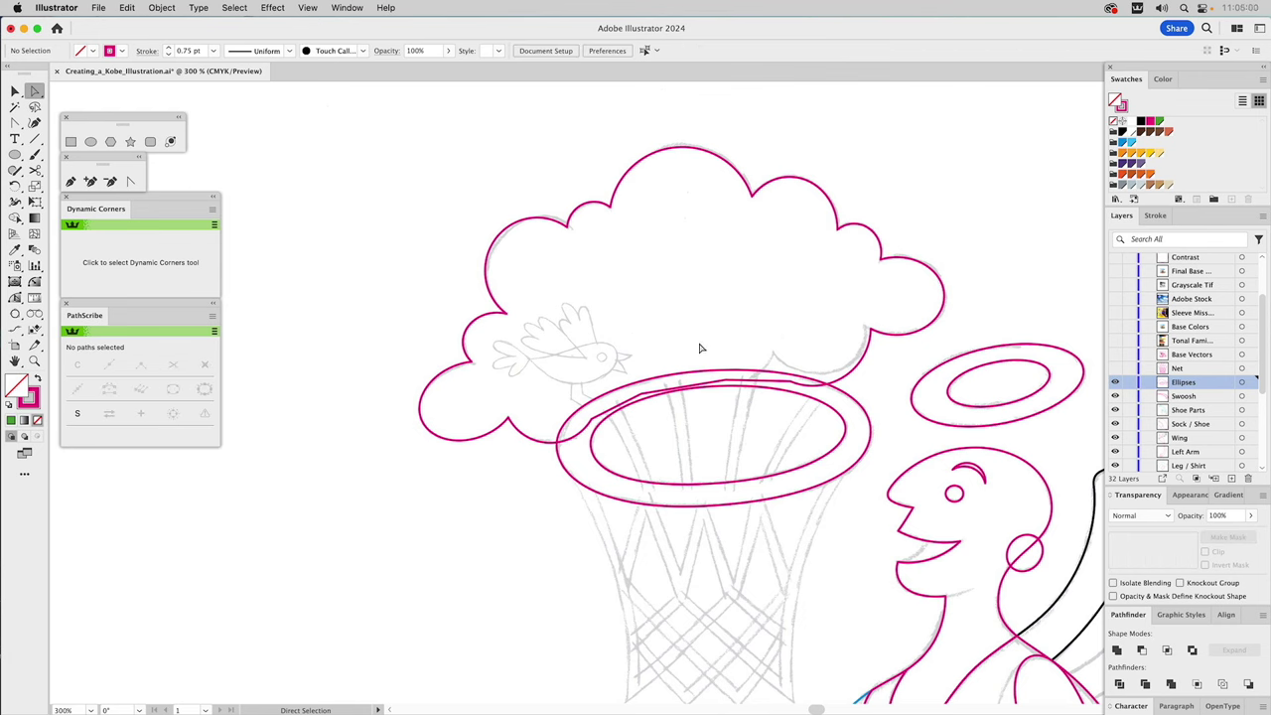
Fill a copy of the outer basketball rim ellipse with light blue and subtract it from the cloud with Minus Front, leaving nothing selected.
key("v")
left_click(712, 371)
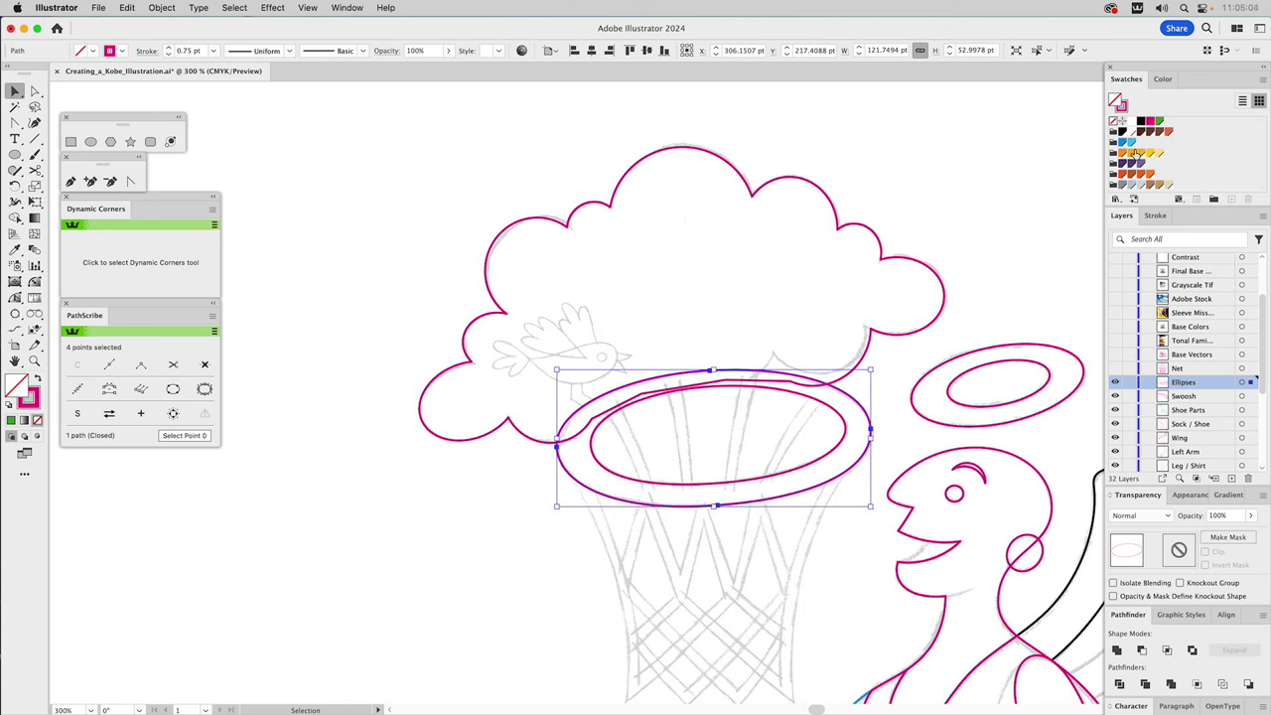
left_click(1129, 145)
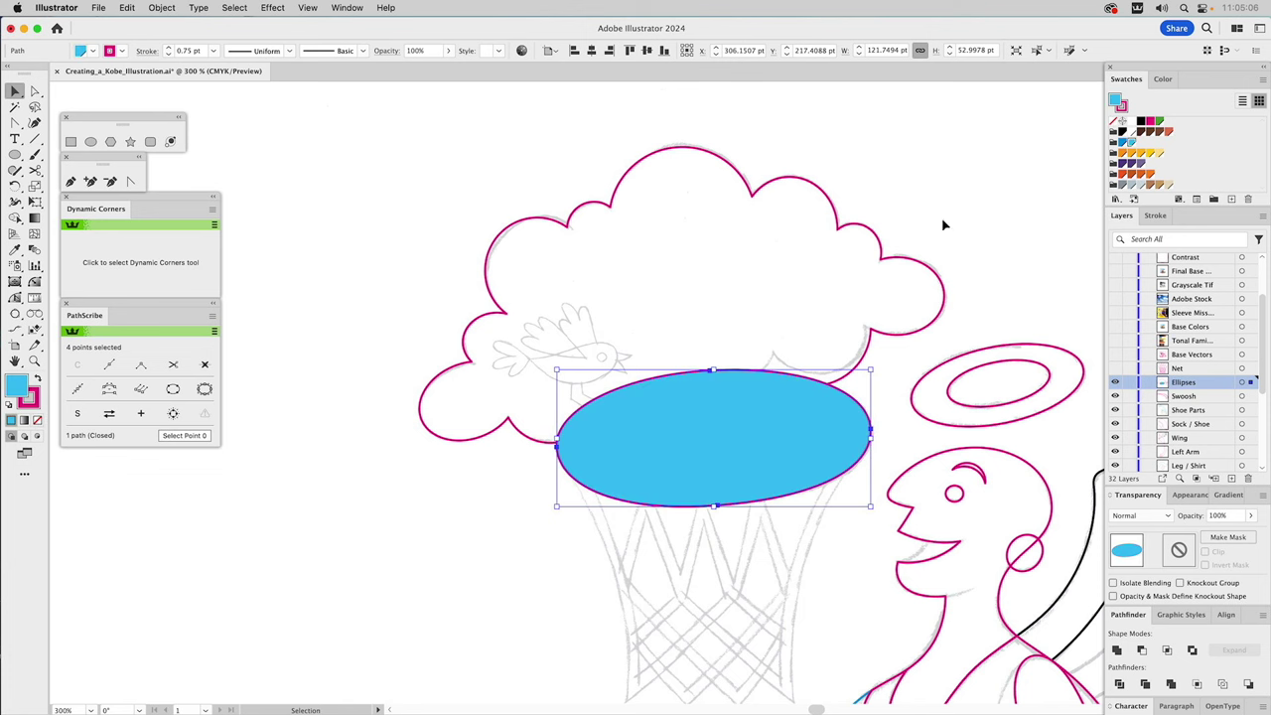
left_click(895, 335, "shift")
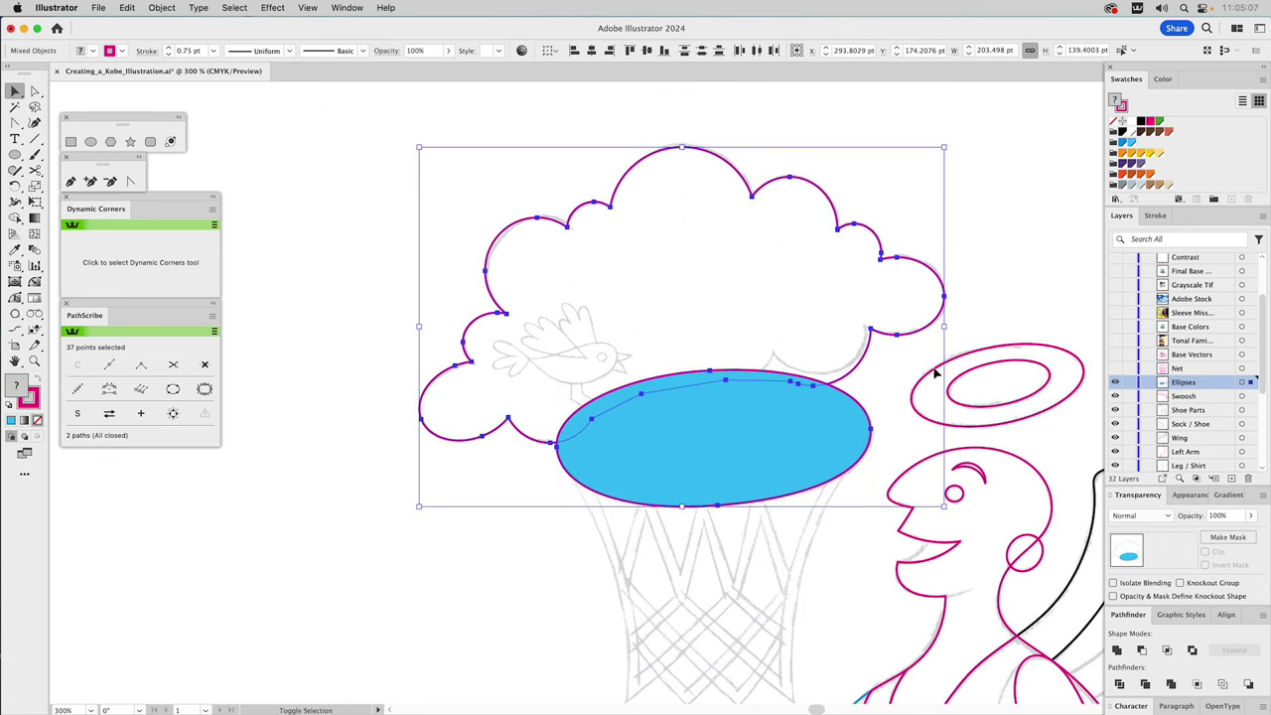
left_click(1142, 651)
left_click(1005, 287)
left_click_drag(1005, 287, 823, 242)
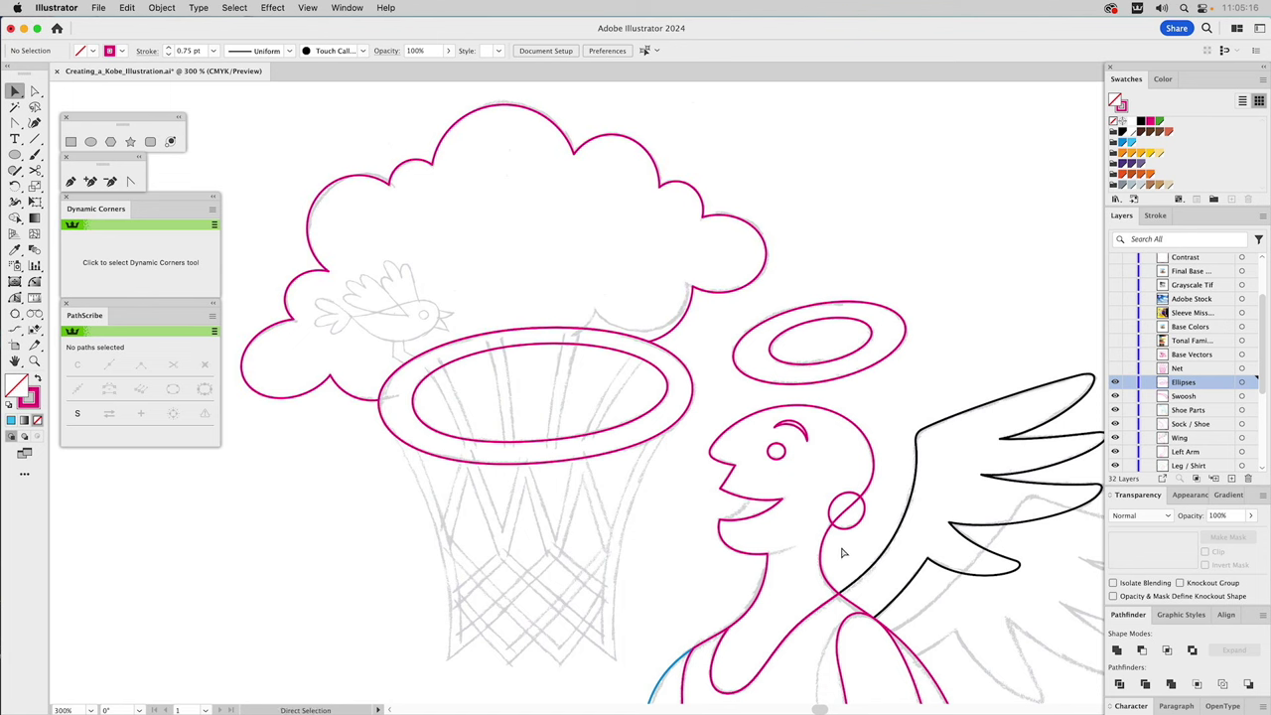
Make the Net and Base Vectors layers visible.
key("super+0")
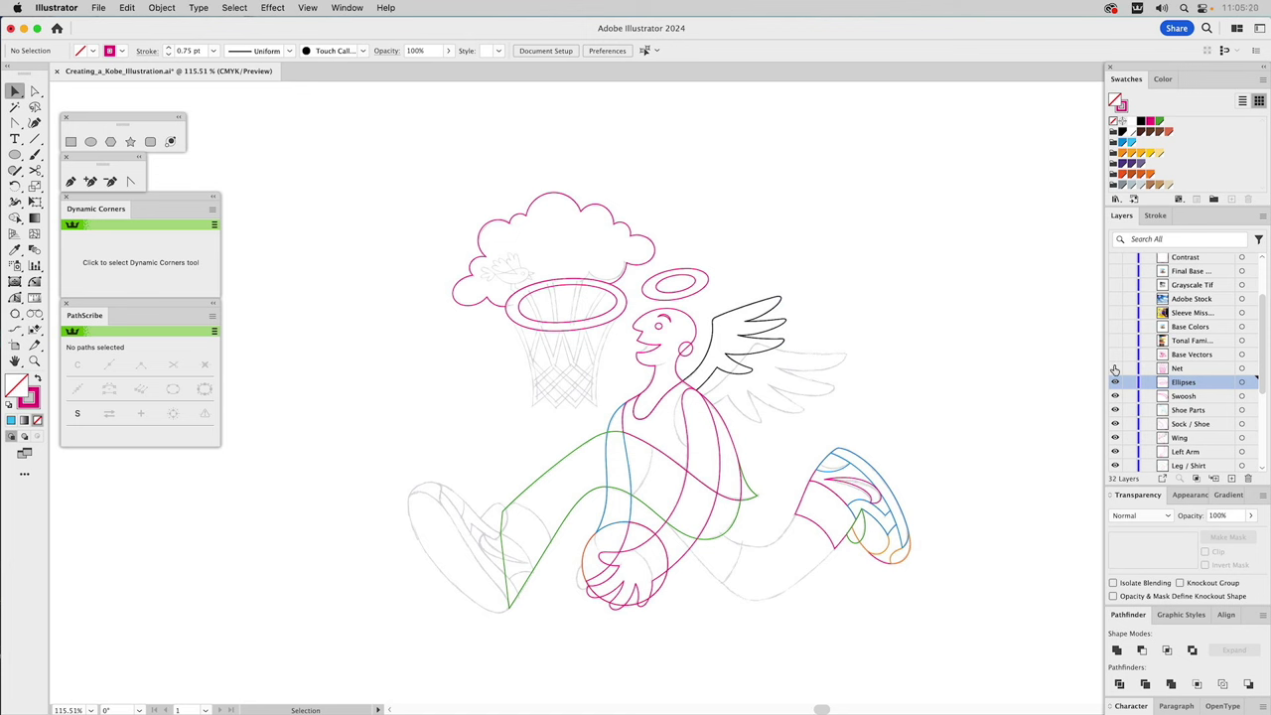
left_click(1114, 369)
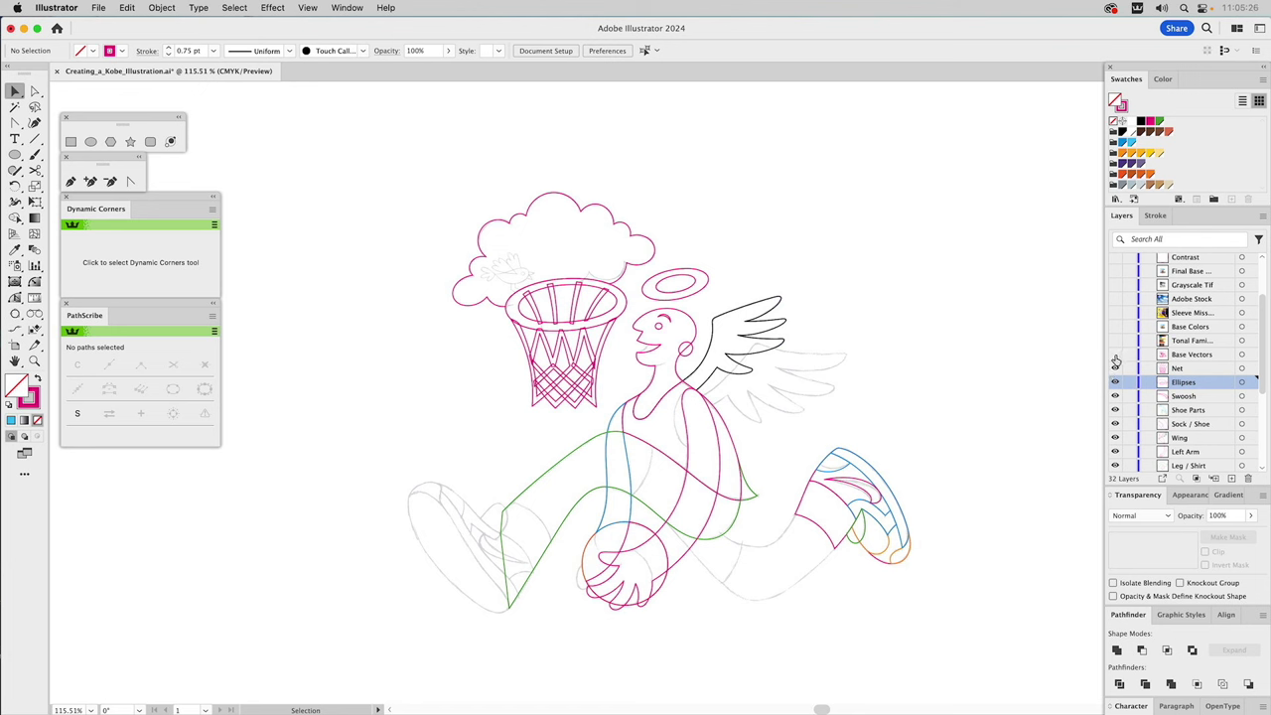
left_click(1114, 356)
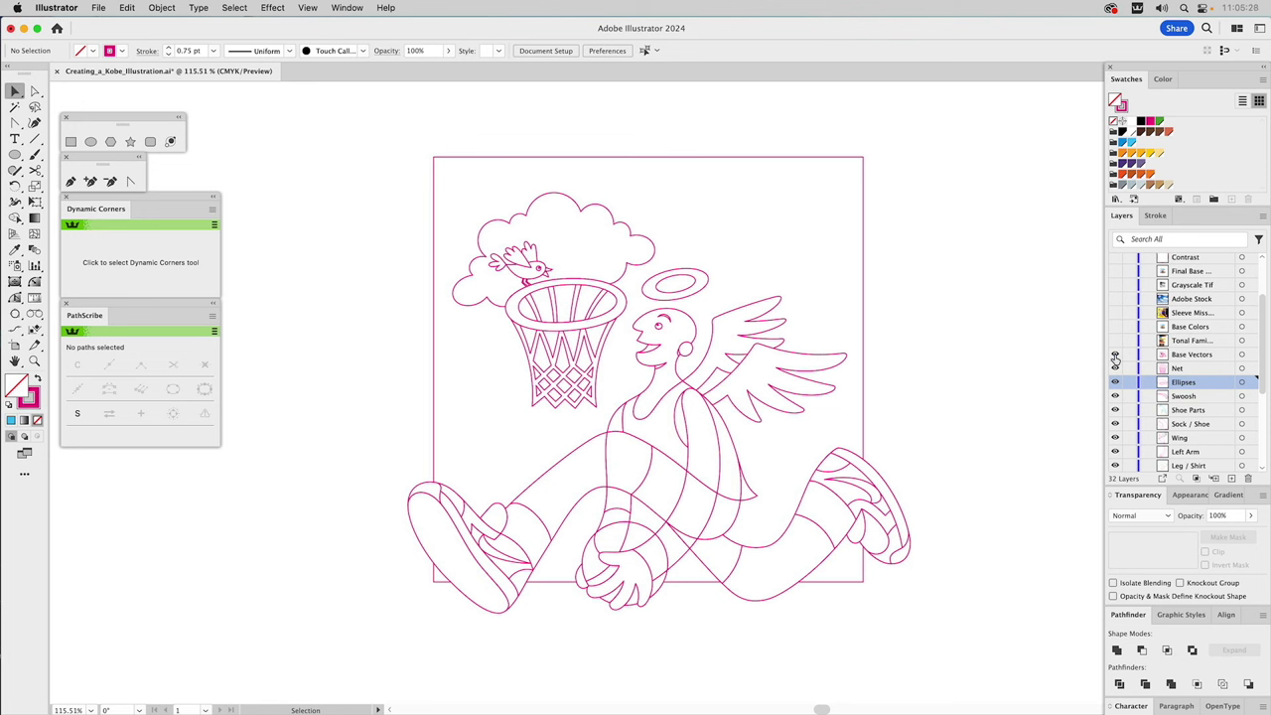
Hide the construction layers from Net downward and make Base Vectors the active layer.
left_click_drag(1114, 369, 1115, 417)
scroll(1115, 417, "down", 5)
scroll(1136, 371, "up", 7)
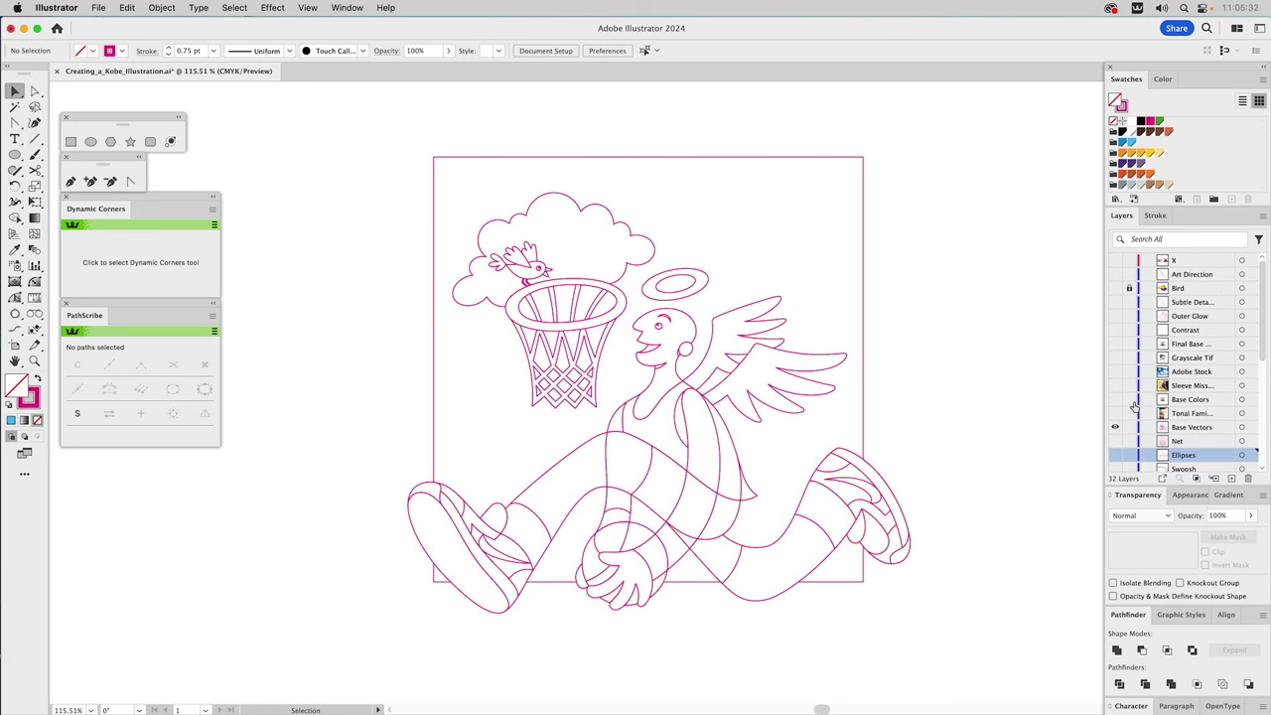
left_click(1185, 427)
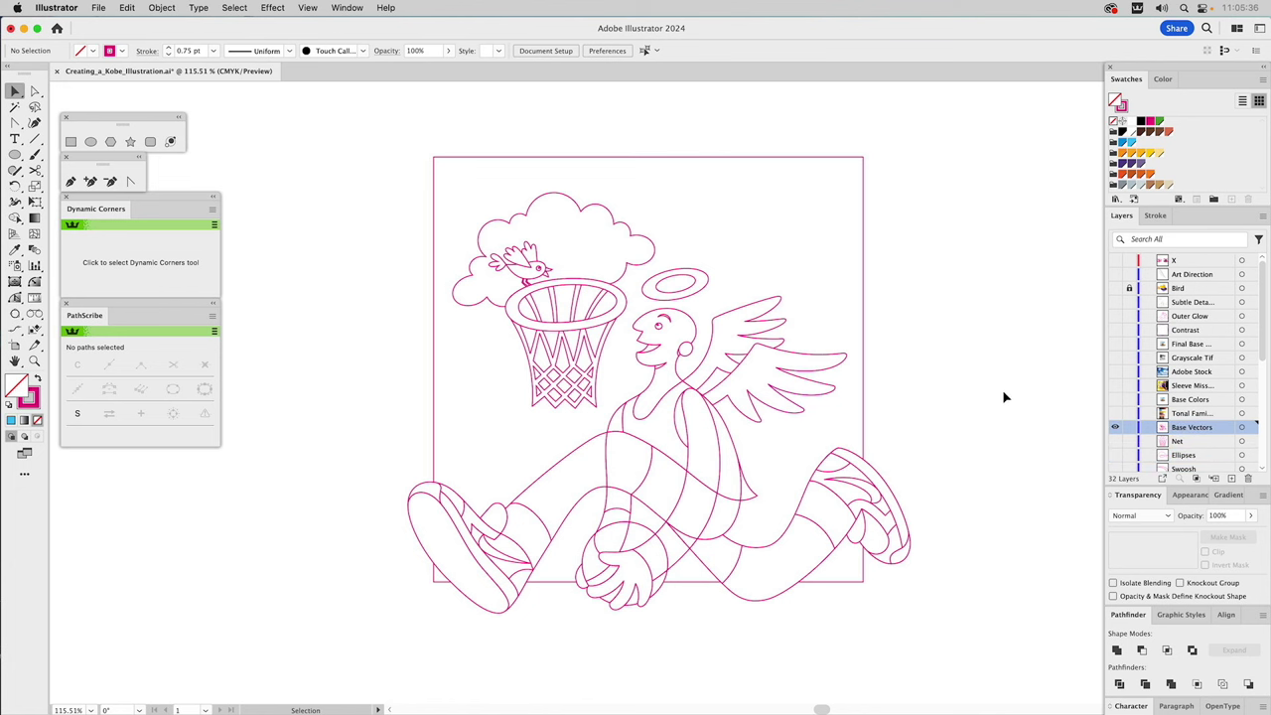
Show the tonal families layer and fill the small inner square of the darker brown sample with the palette's darkest reddish brown.
left_click(1114, 413)
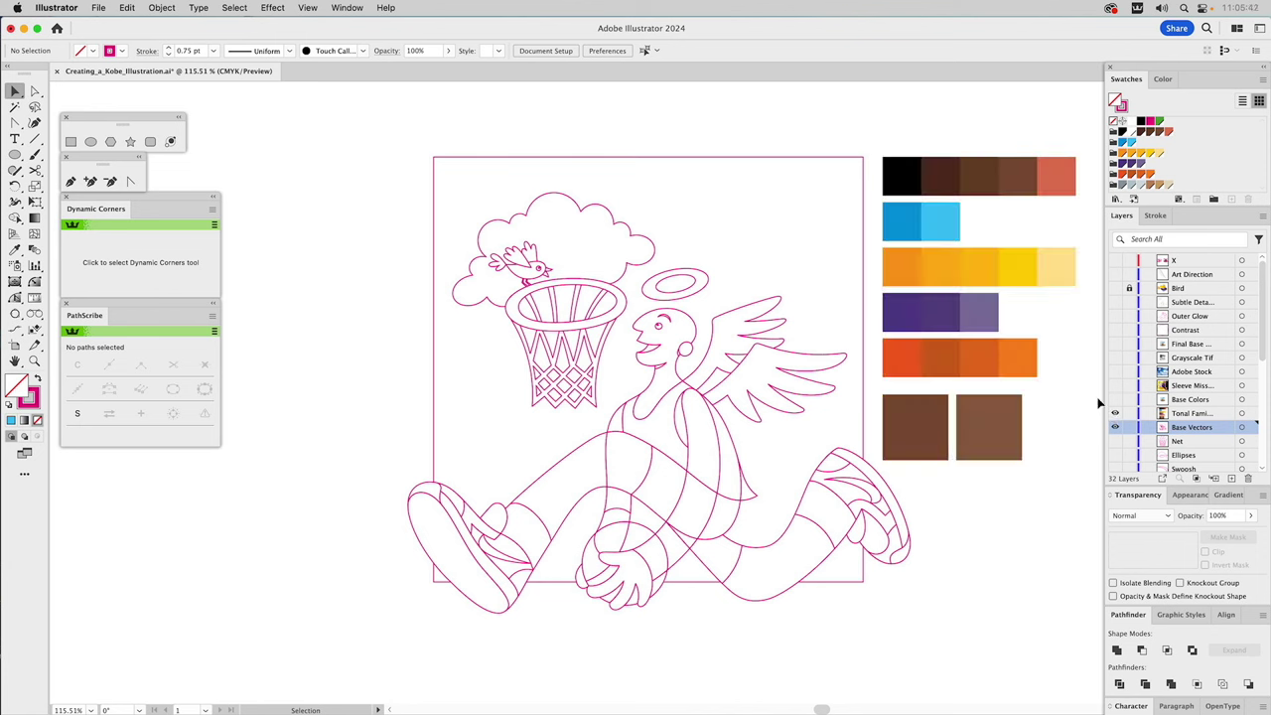
left_click(924, 408)
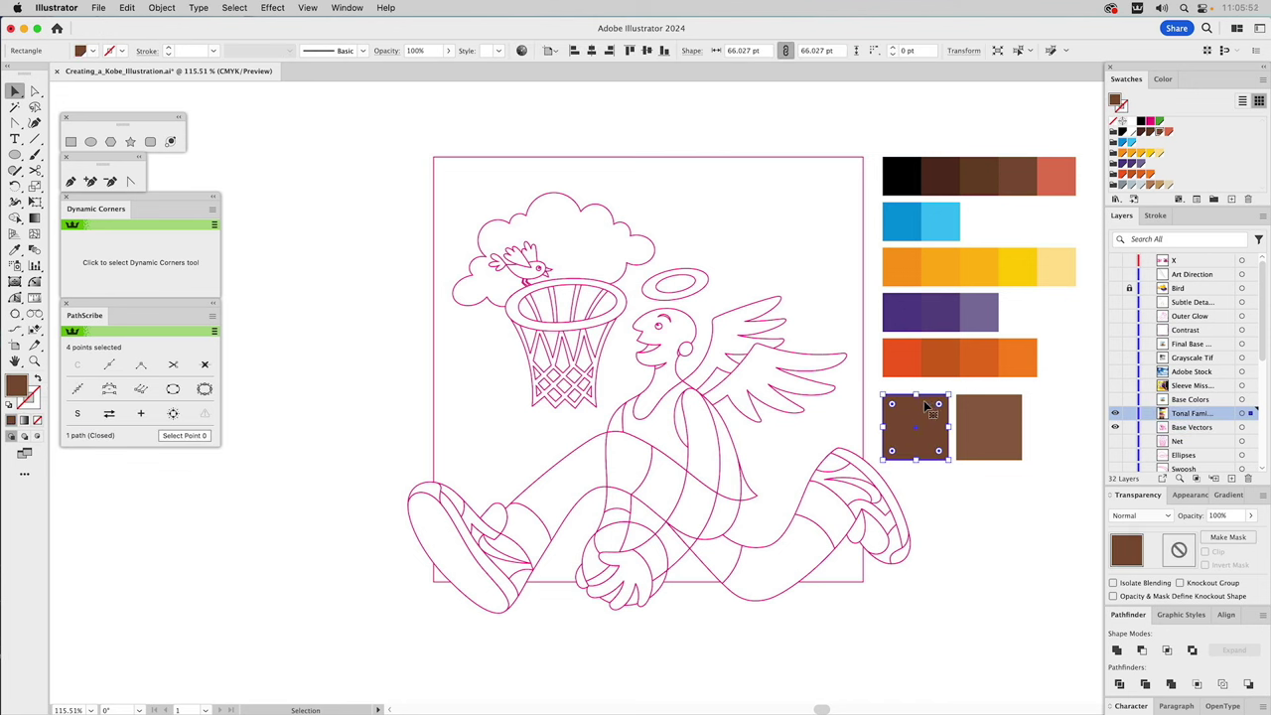
left_click(916, 427)
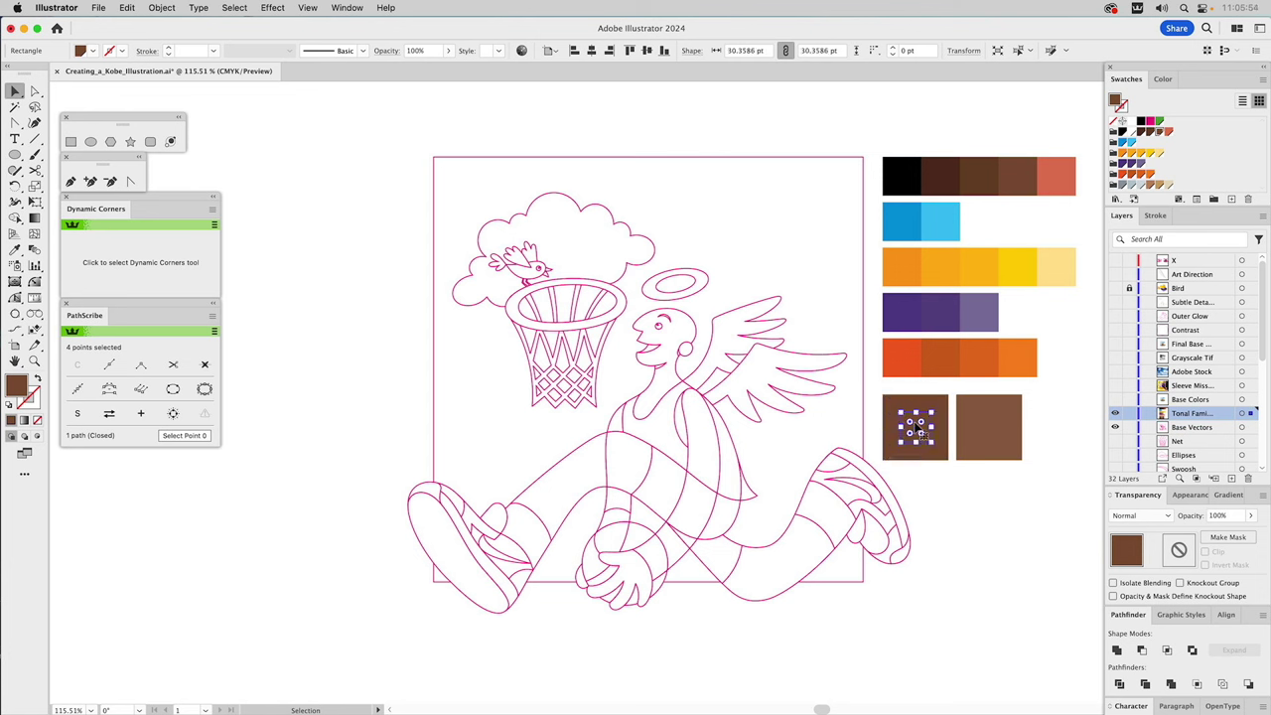
key("i")
left_click(947, 184)
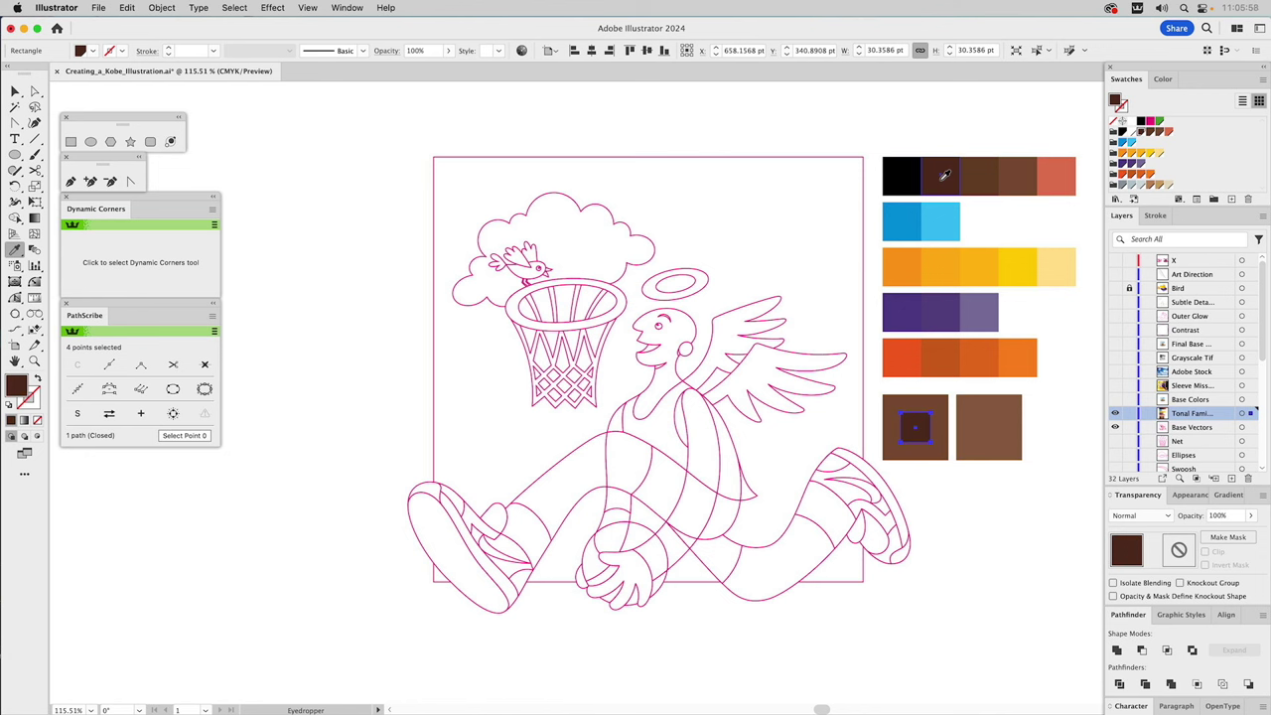
Set the inner square of the darker brown sample to Multiply at 35% opacity and leave nothing selected.
left_click(1137, 515)
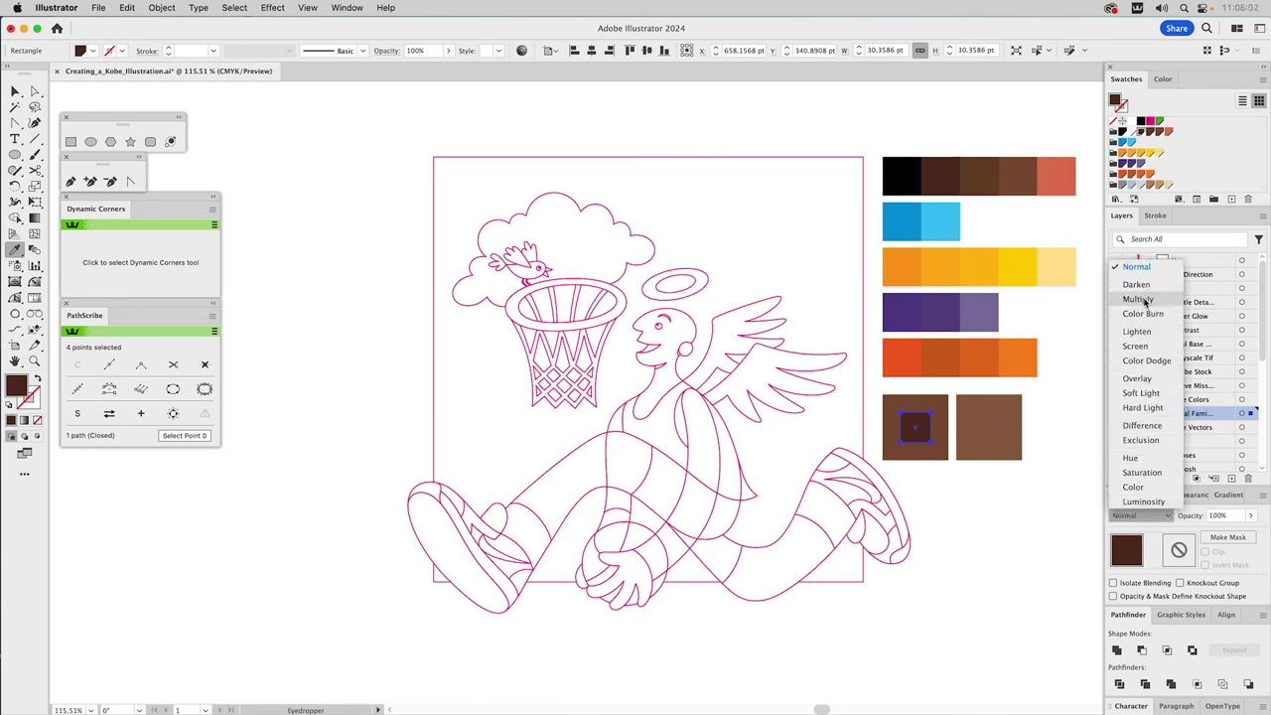
left_click(1141, 300)
left_click(1222, 515)
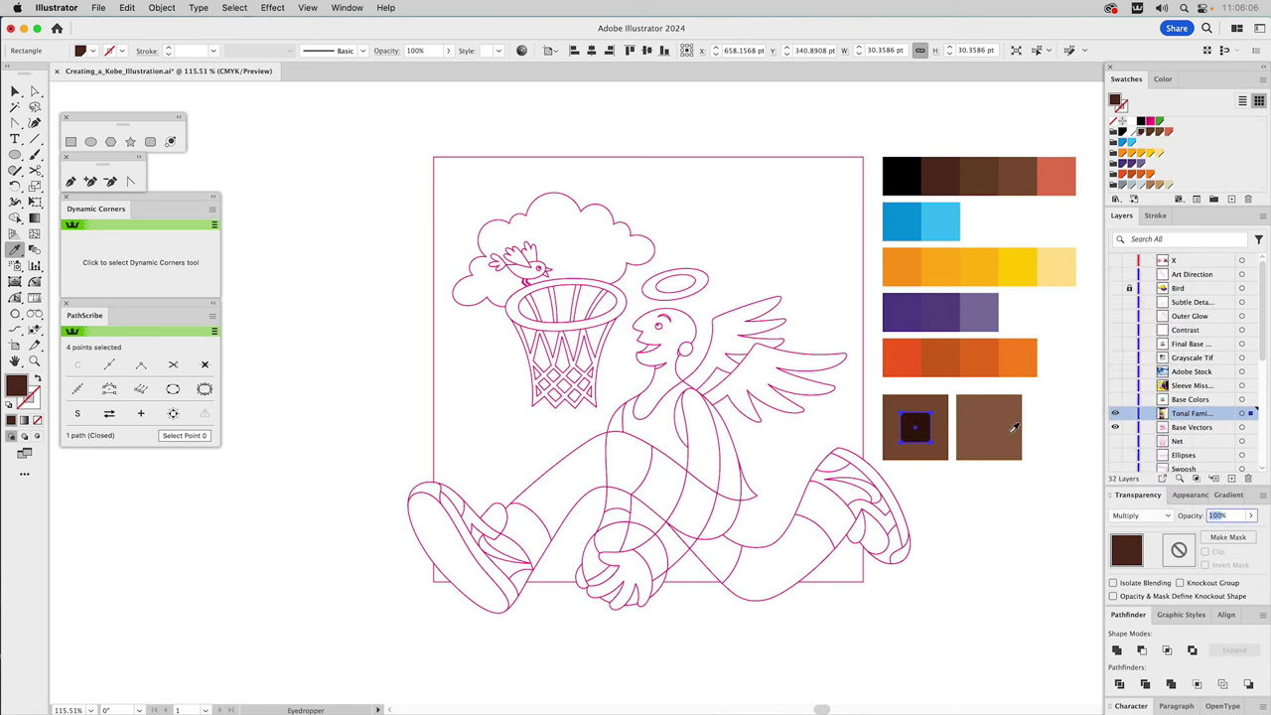
type("35")
type("v")
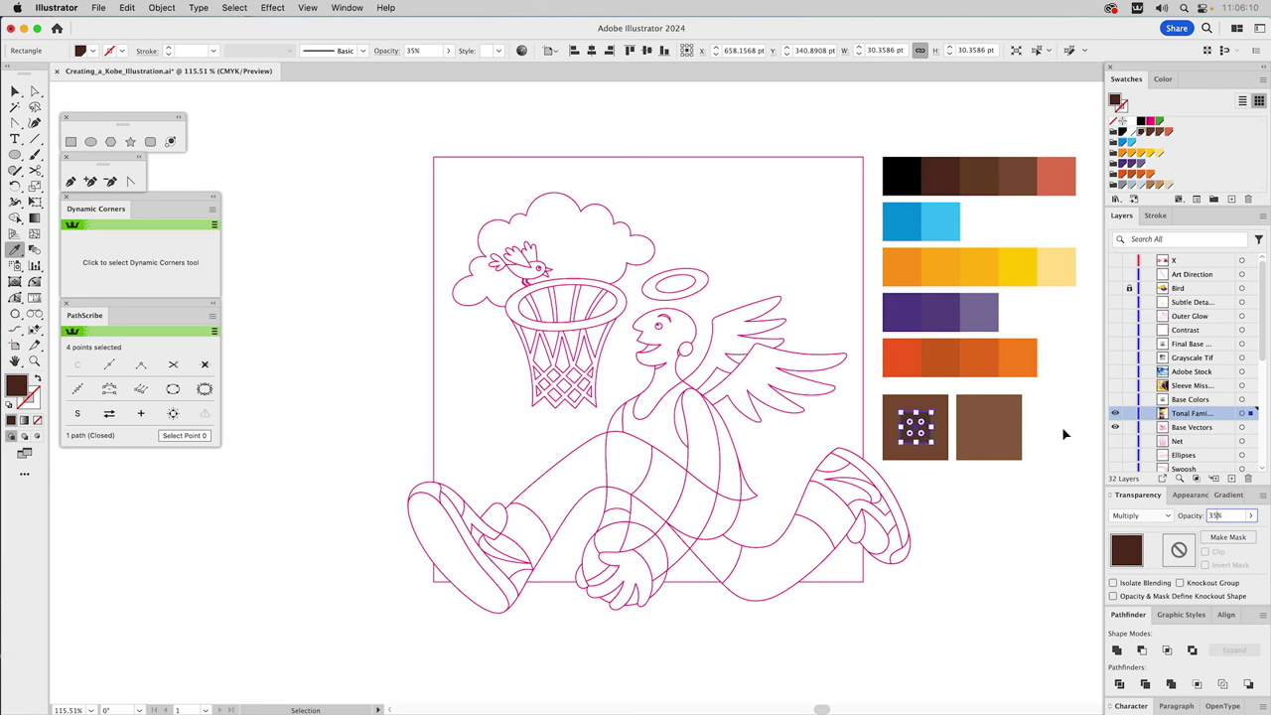
left_click(1061, 427)
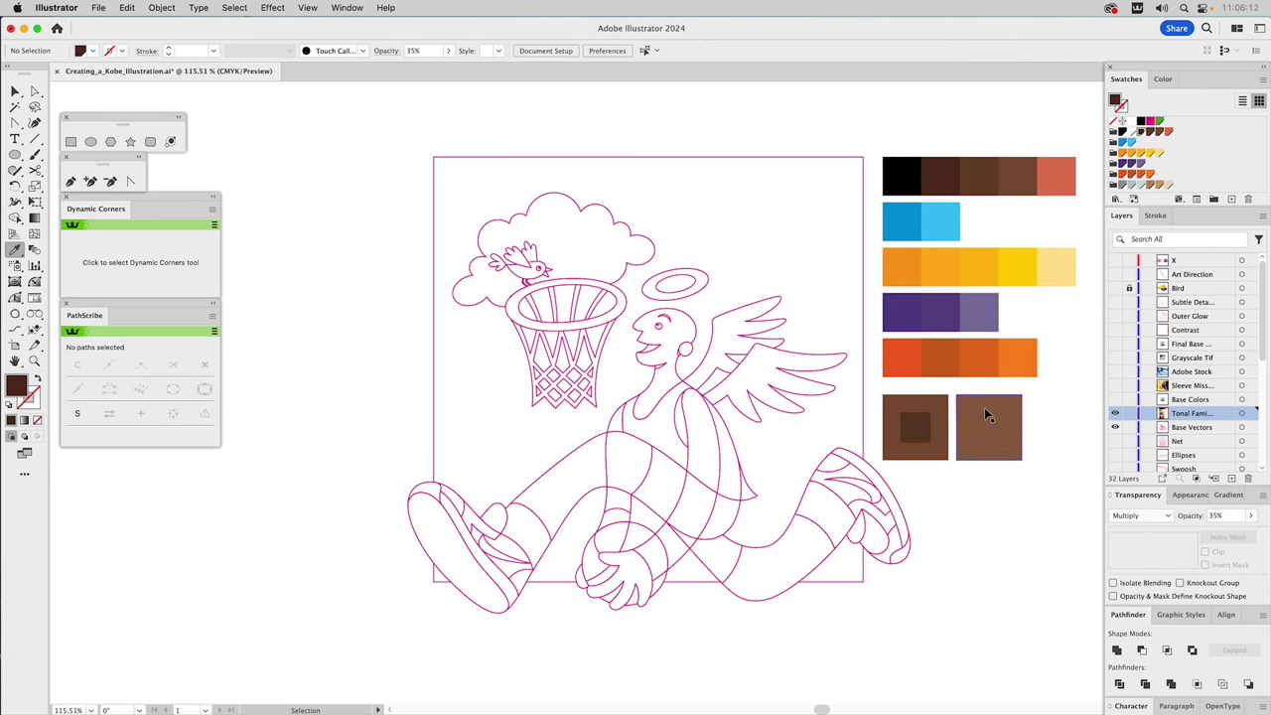
Compare the fill swatches of the two large brown sample squares and check the lighter one's tint value.
left_click(983, 409)
left_click(934, 402)
key("i")
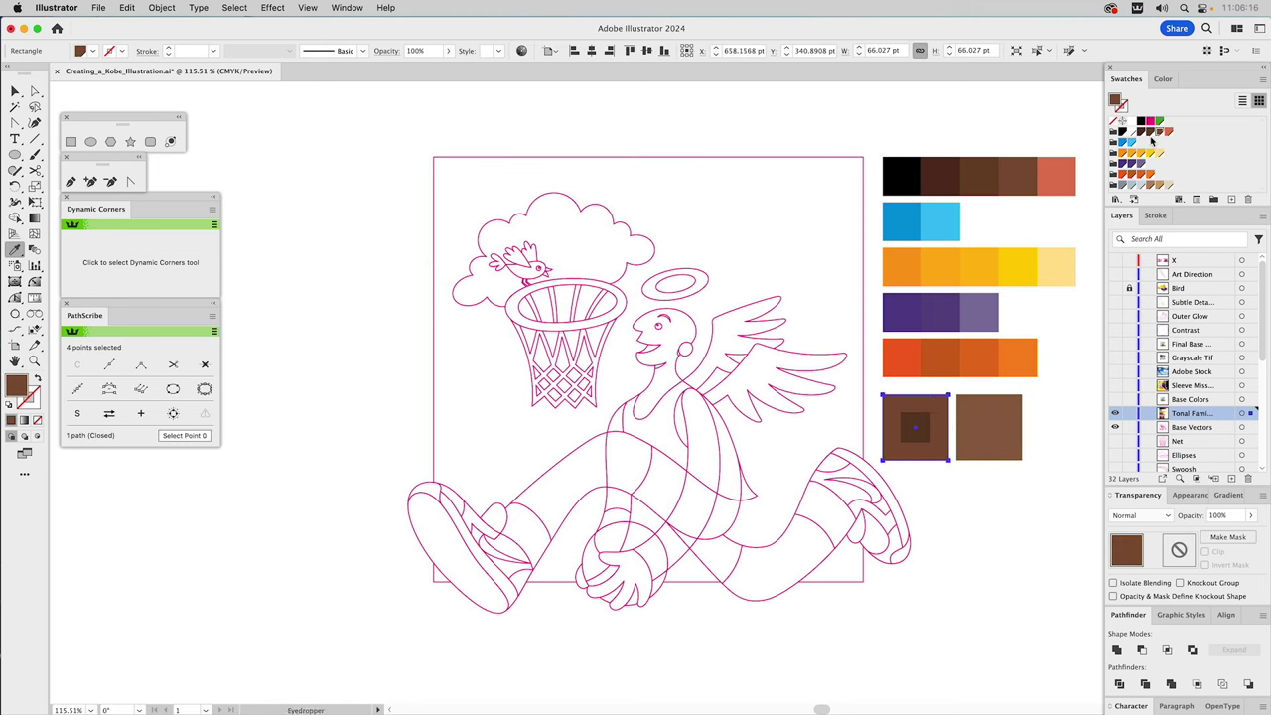
key("v")
left_click(991, 400, "shift")
key("i")
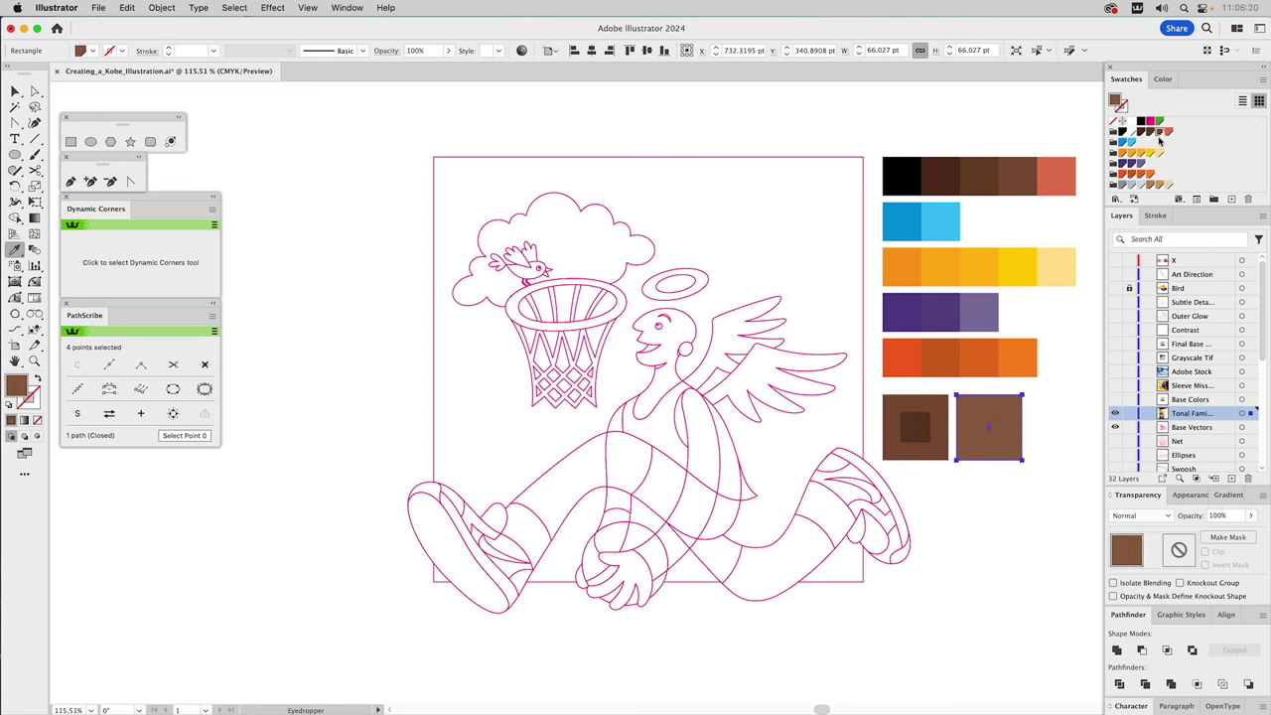
left_click(1165, 80)
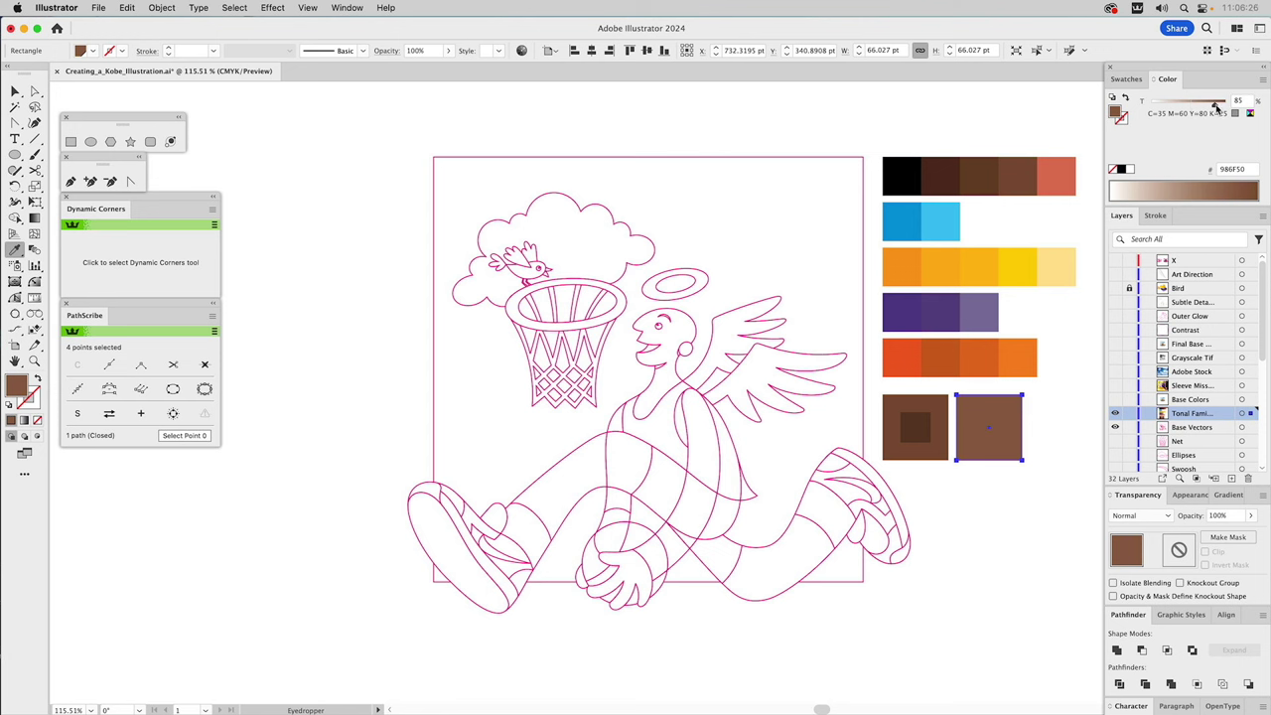
left_click(1126, 78)
Fill the lighter brown sample's inner square with the palette's darkest reddish brown, set it to Multiply at 25% opacity, and deselect it.
key("v")
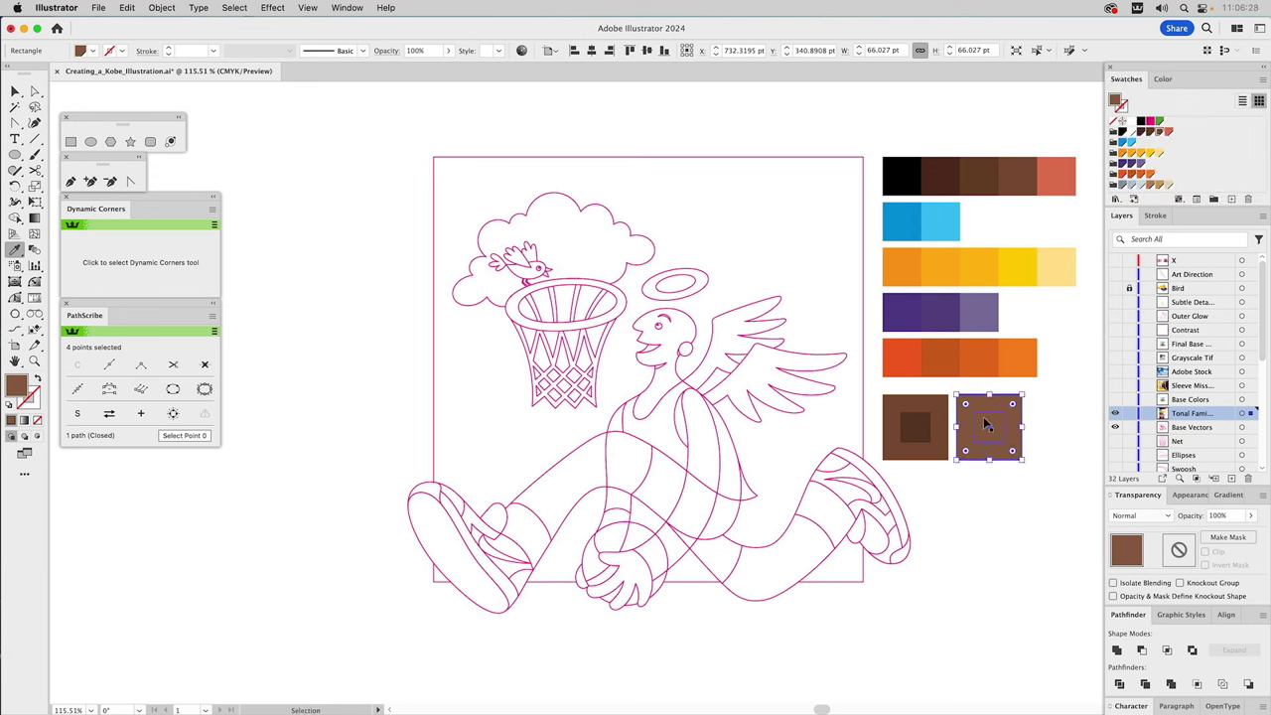
key("i")
left_click(939, 169)
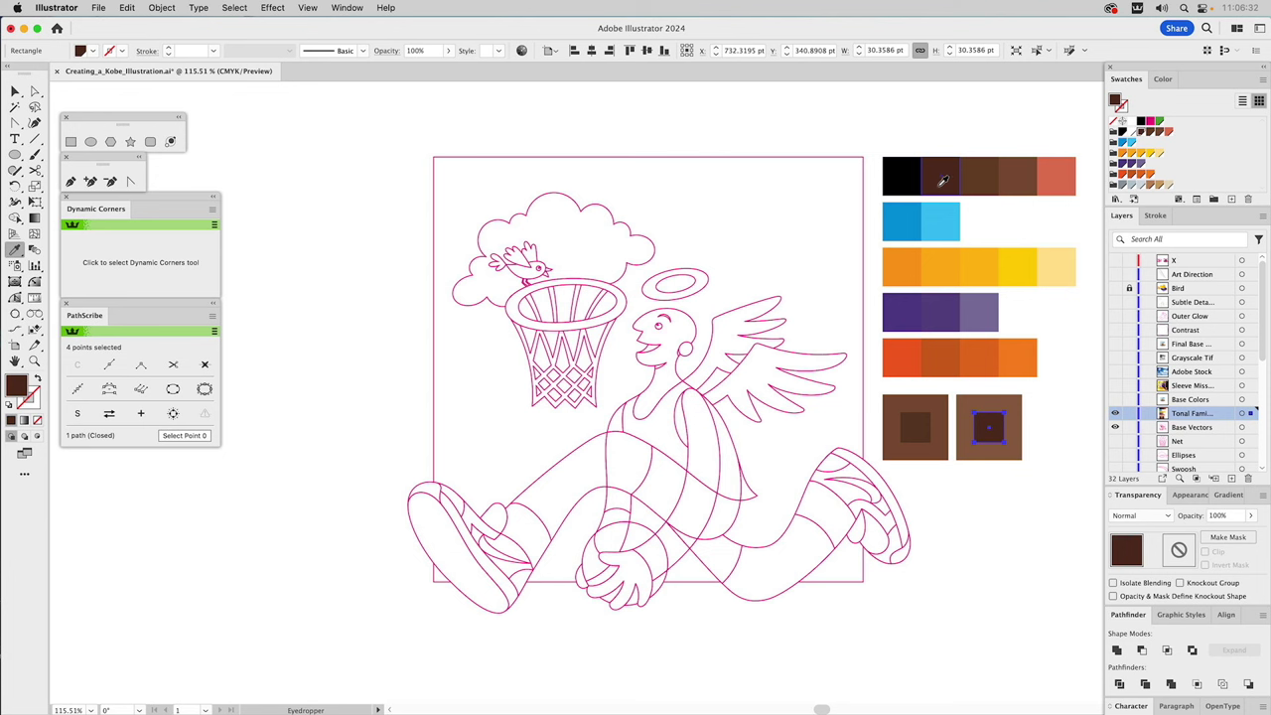
left_click(1146, 516)
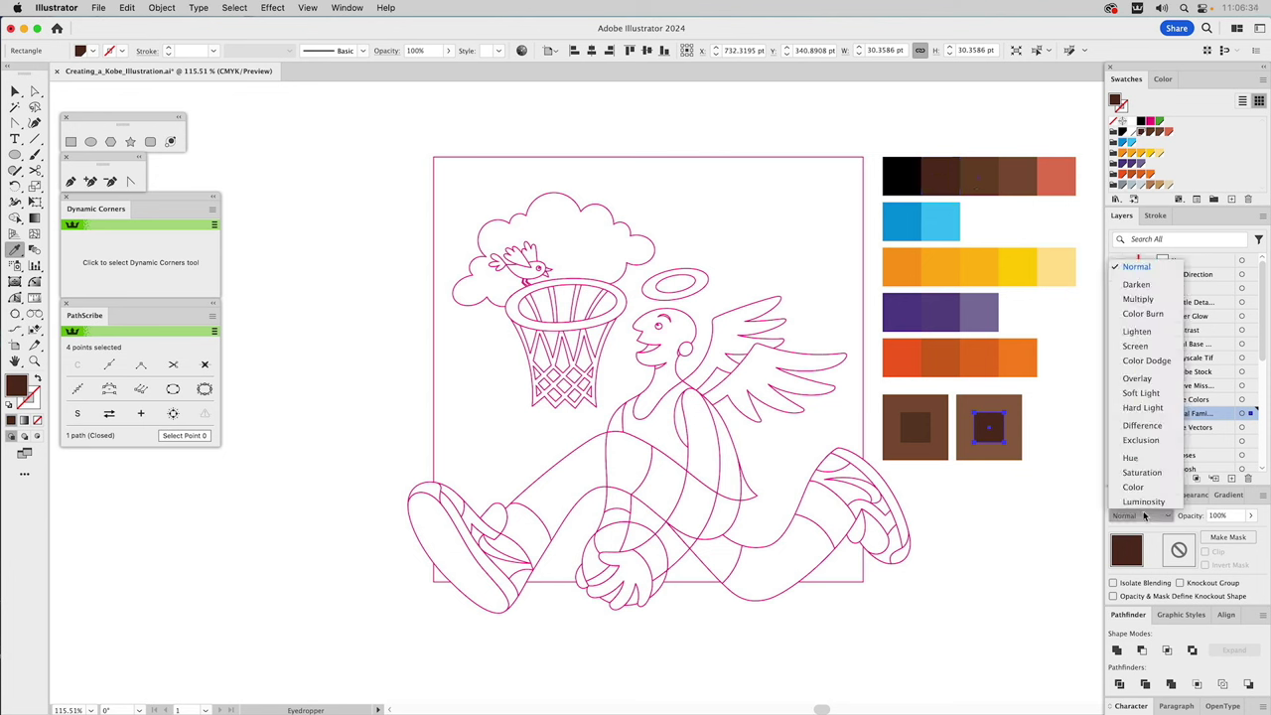
left_click(1137, 304)
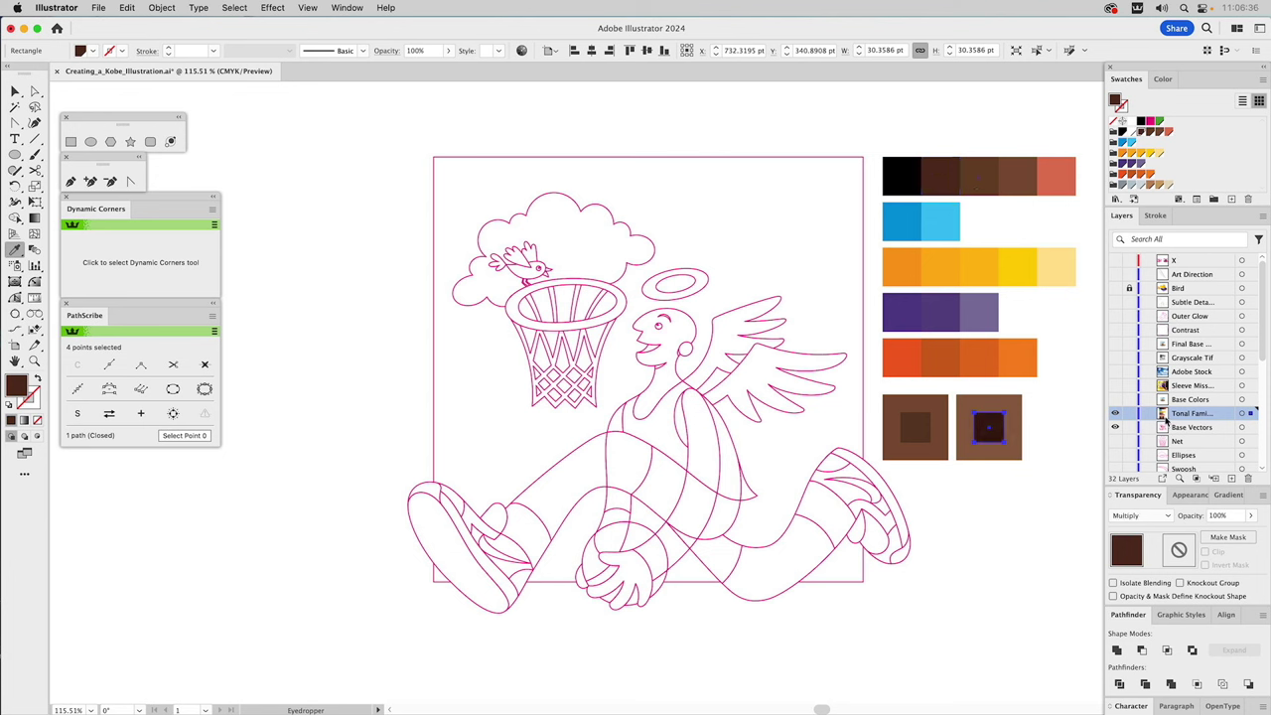
left_click(1220, 516)
type("25")
key("Return")
key("super+shift+a")
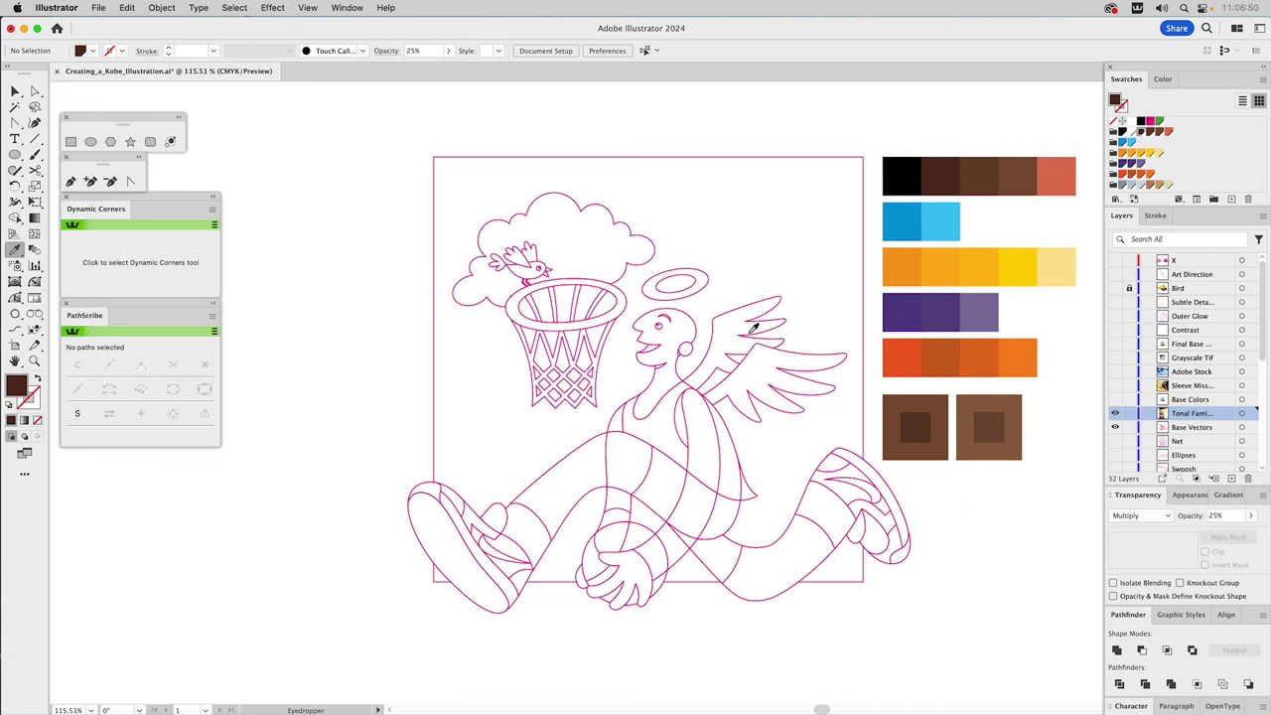
Fill the figure's head and neck shape with the medium brown beside the palette's salmon swatch, without a stroke, and deselect it.
key("v")
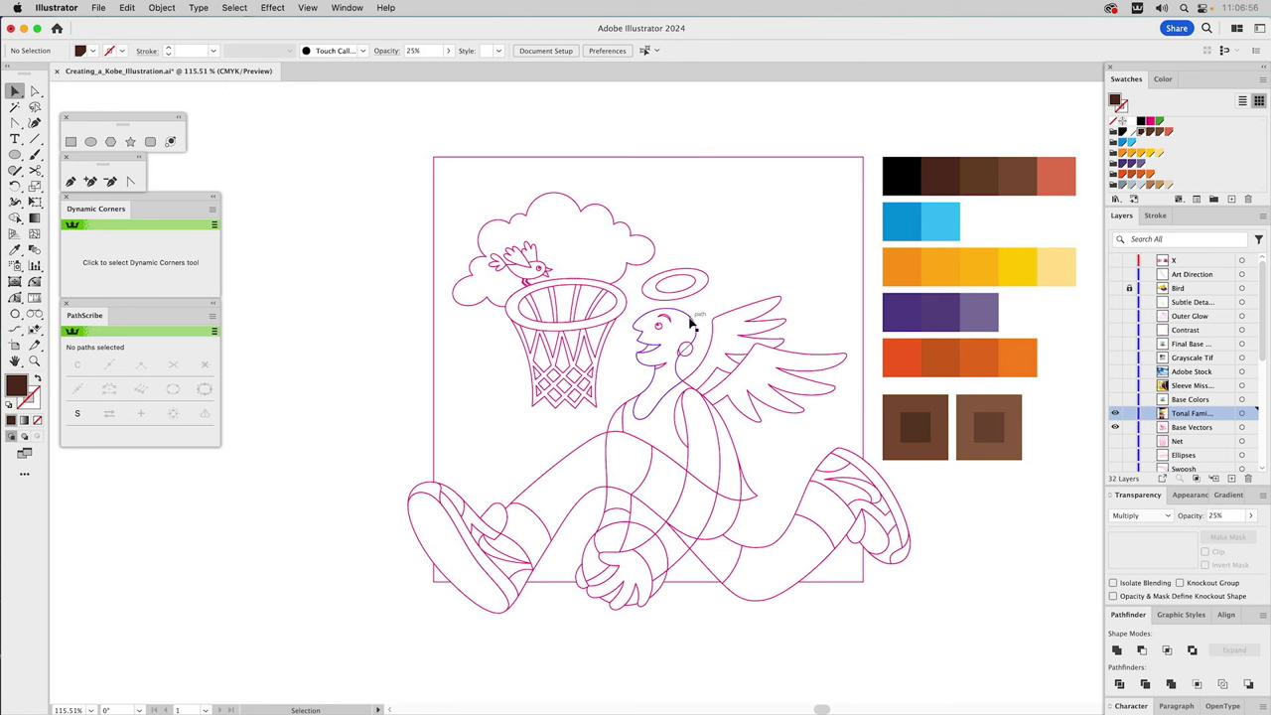
left_click(692, 323)
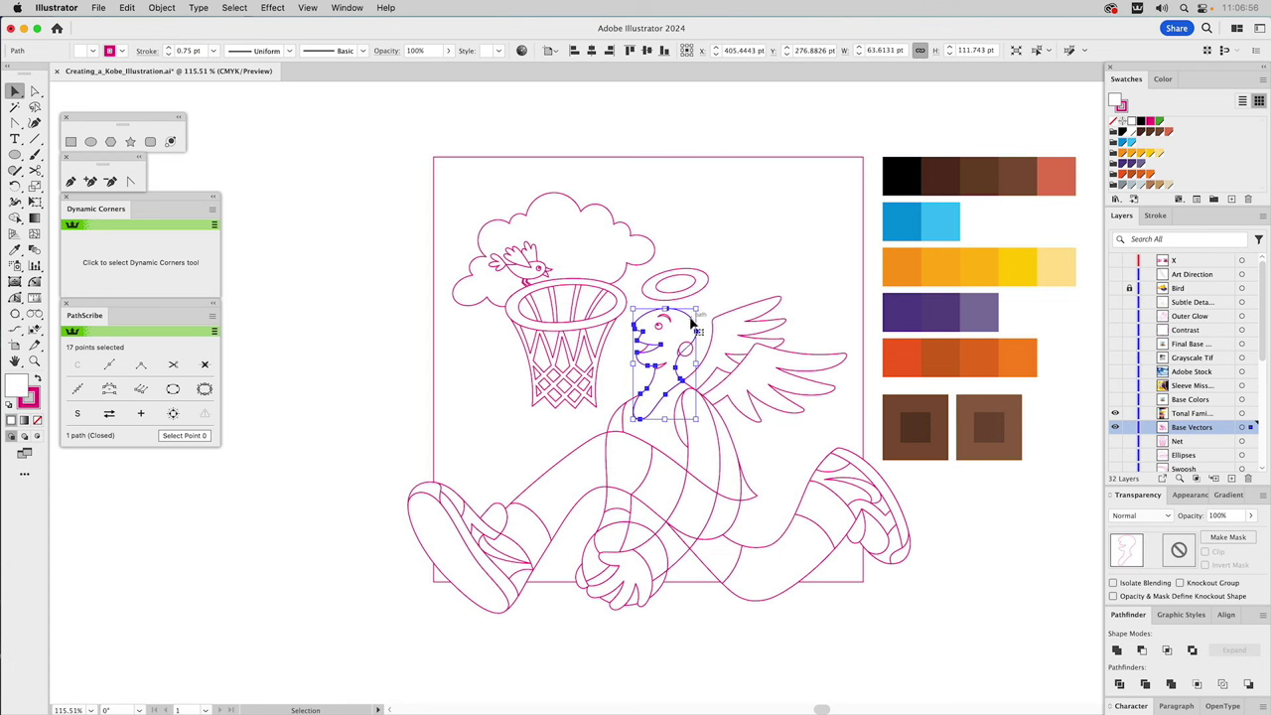
key("i")
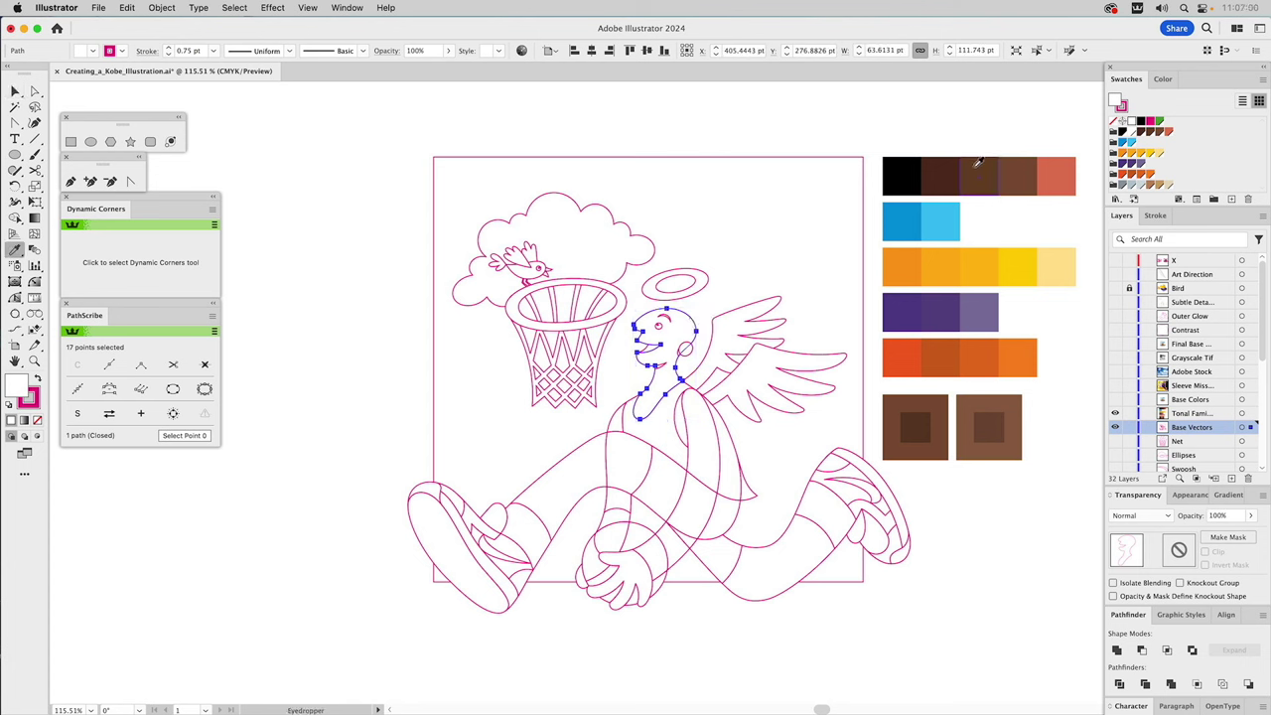
left_click(979, 162)
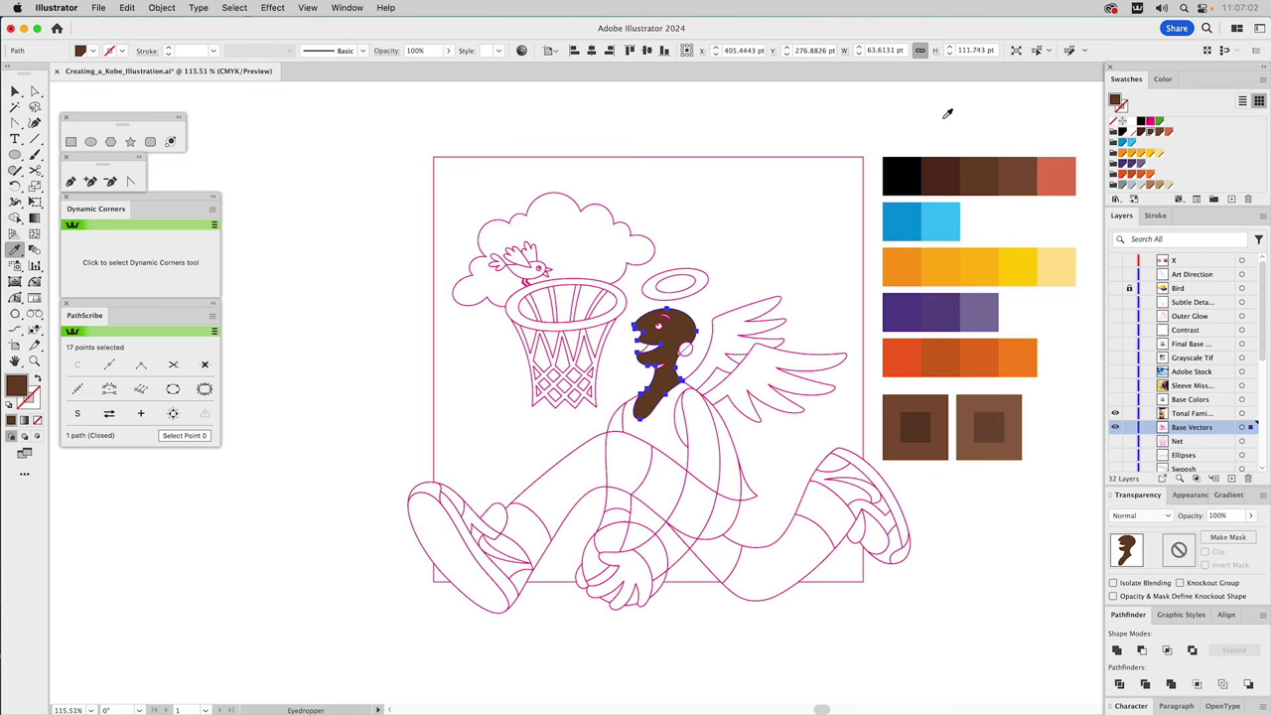
key("super")
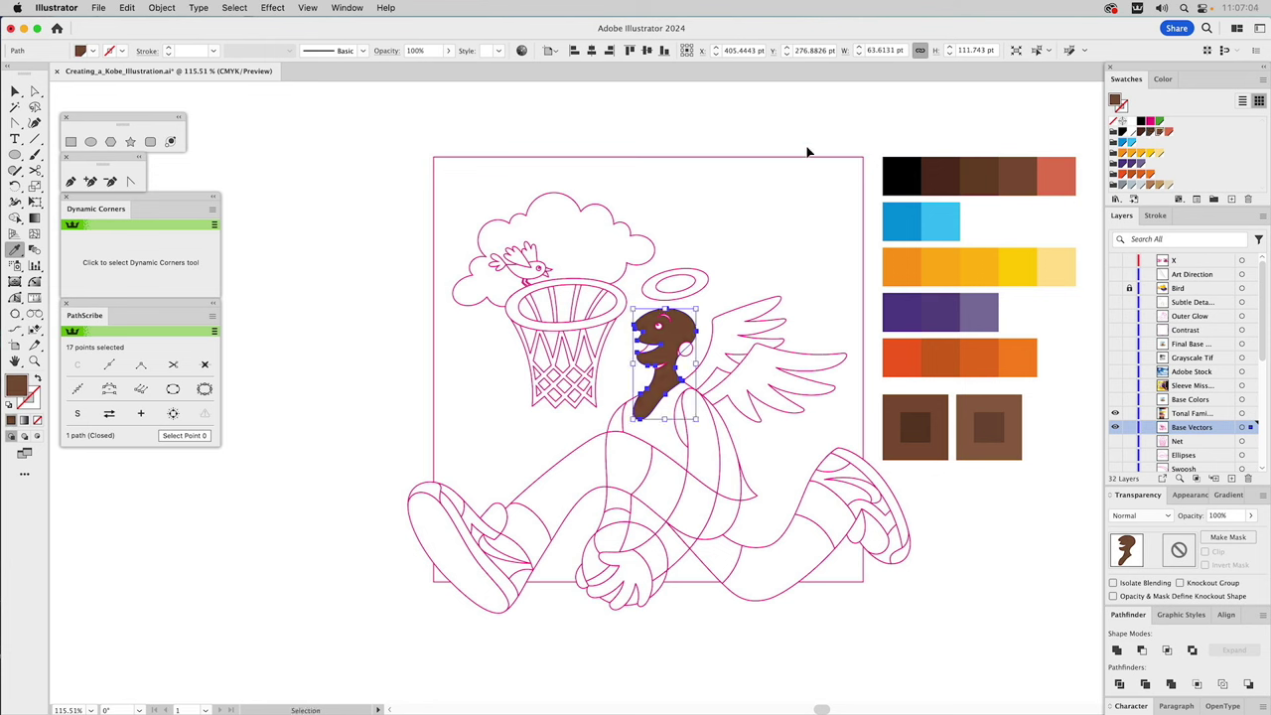
left_click(805, 122, "super")
Fill the open mouth shape on the face with the salmon swatch and remove its stroke.
key("z")
left_click_drag(605, 277, 730, 440)
key("a")
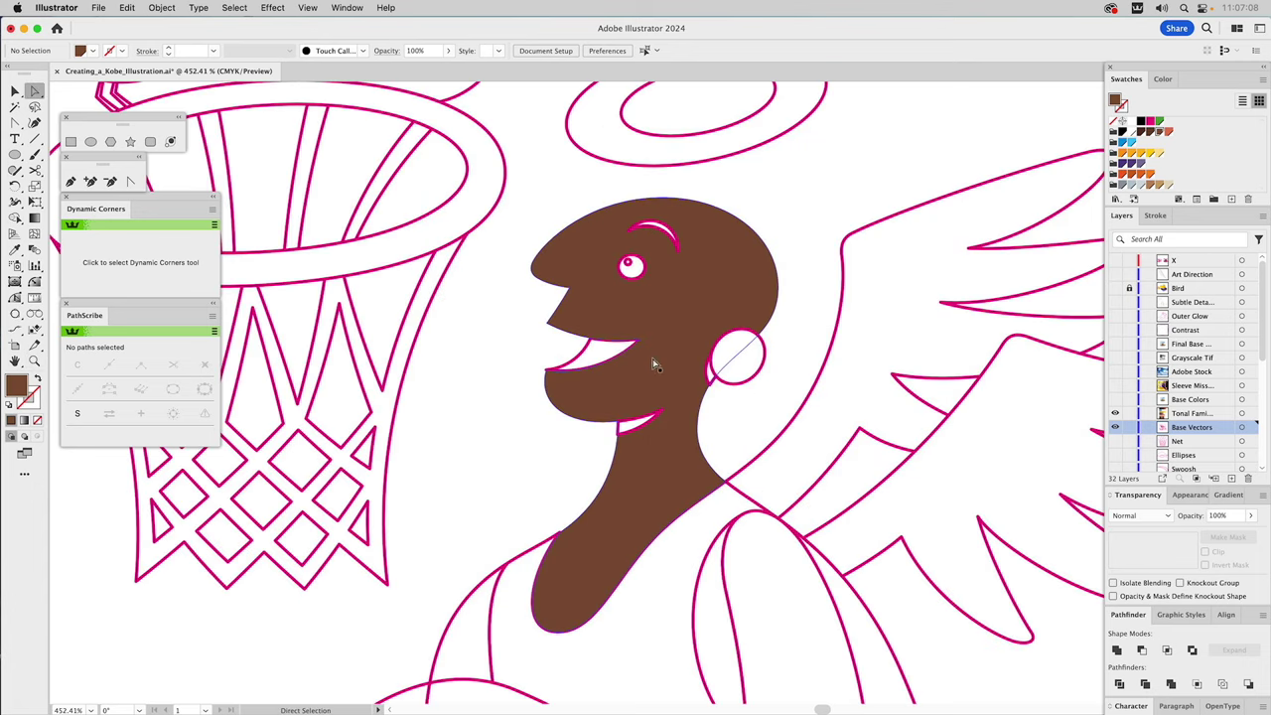
left_click(587, 352)
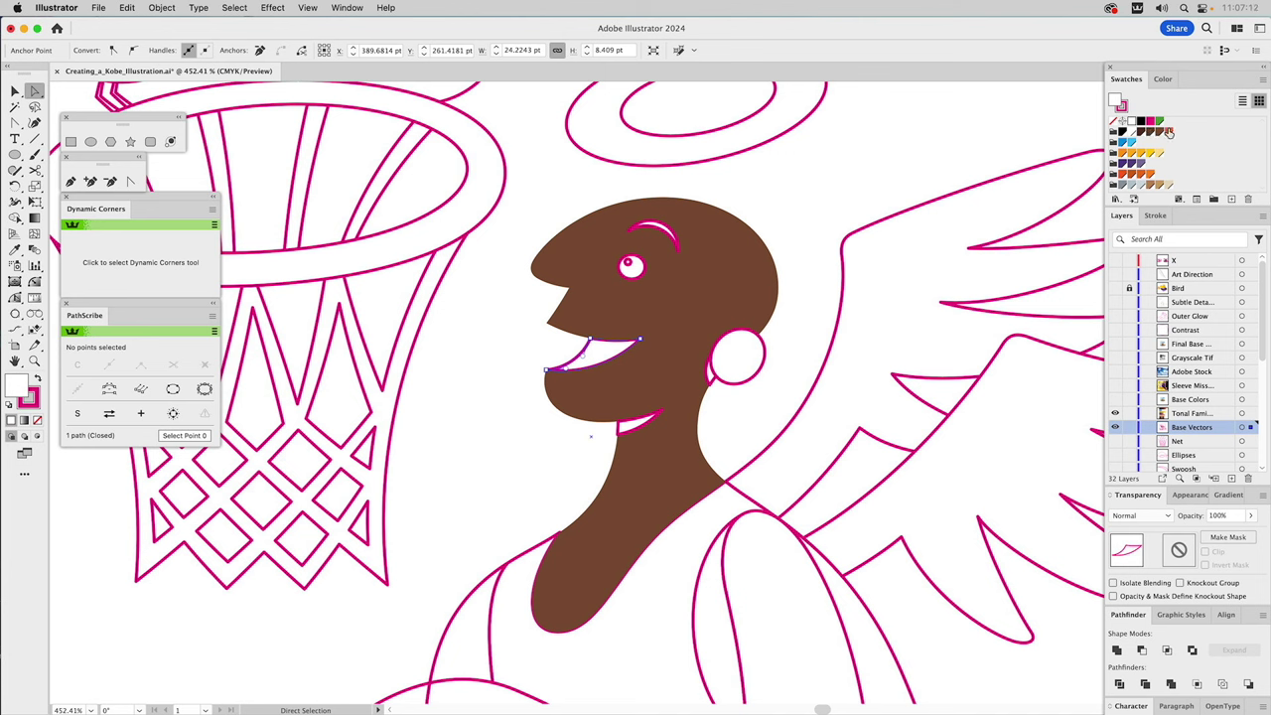
left_click(1169, 132)
left_click(1115, 120)
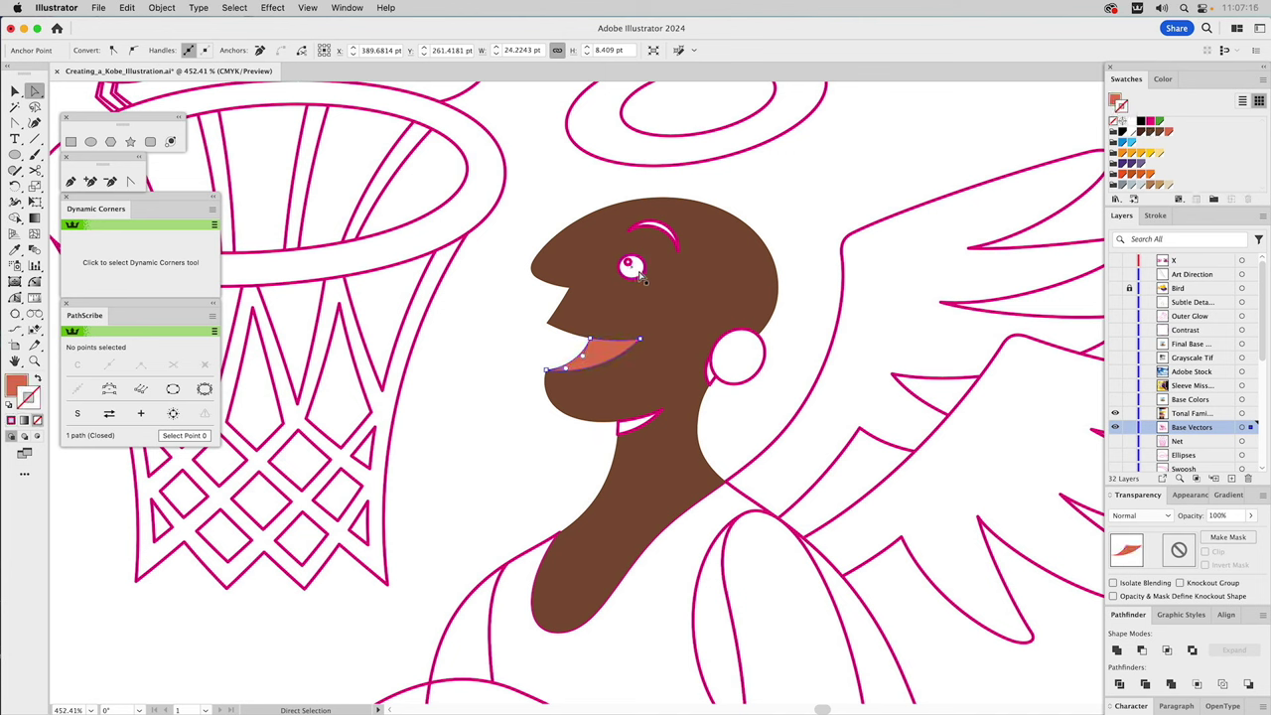
Fill the eye ellipse with black and its small highlight circle with white, both without a stroke.
left_click(633, 267)
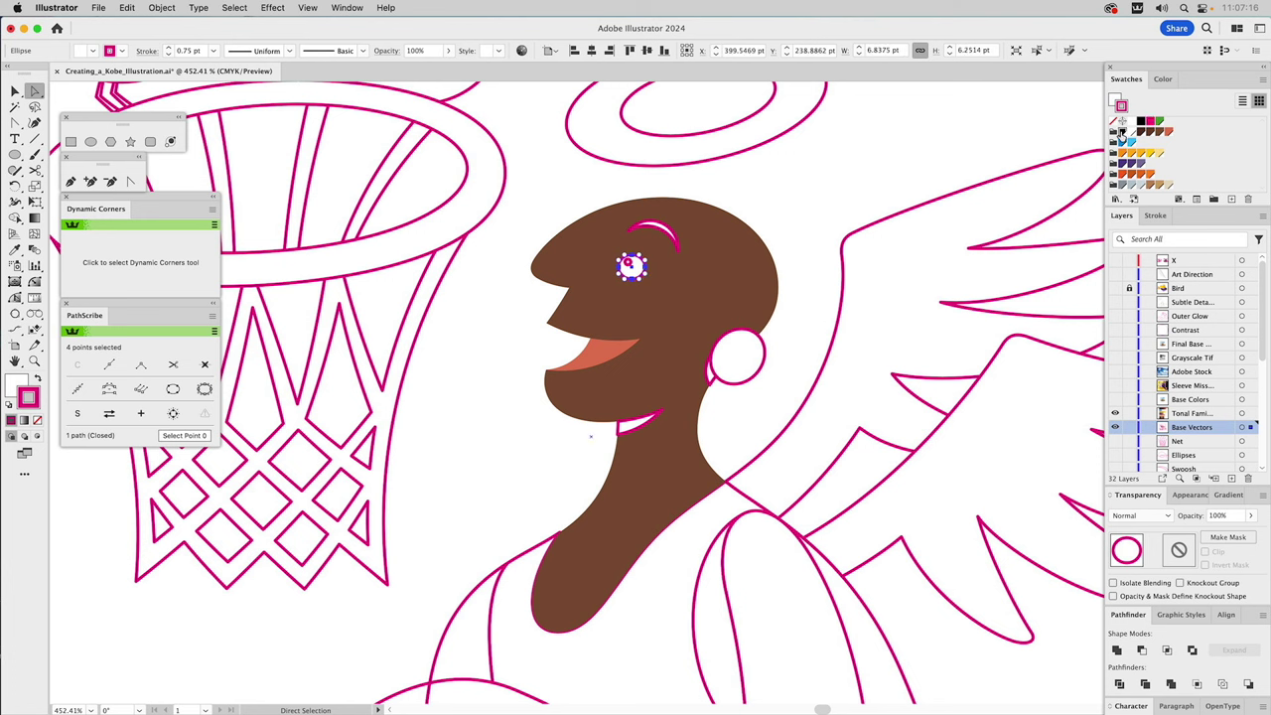
left_click(1116, 100)
key("x")
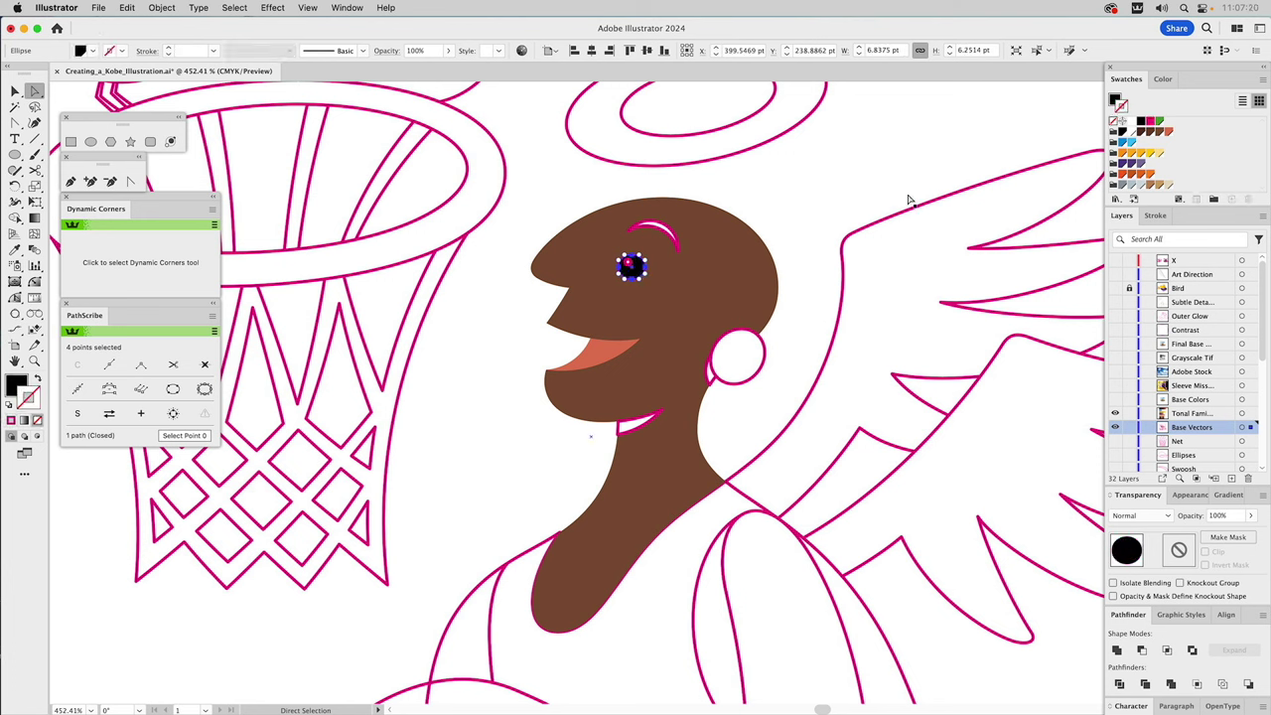
left_click(631, 268)
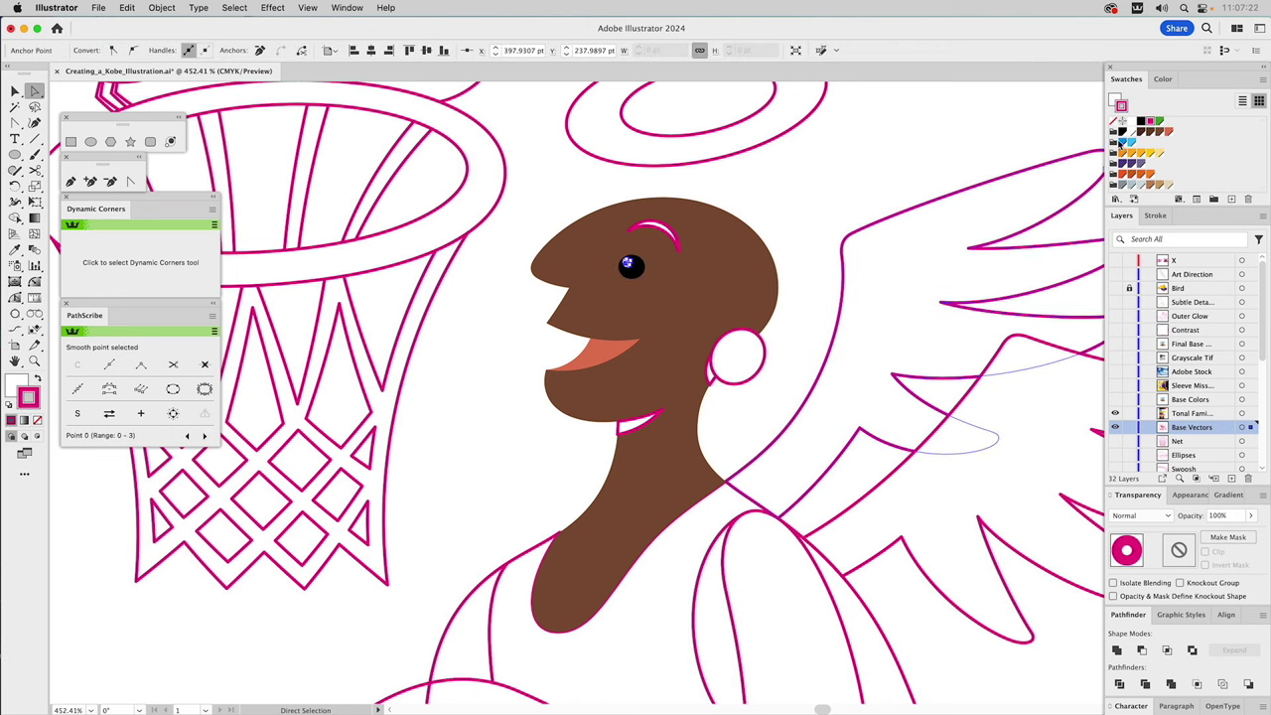
left_click(1114, 122)
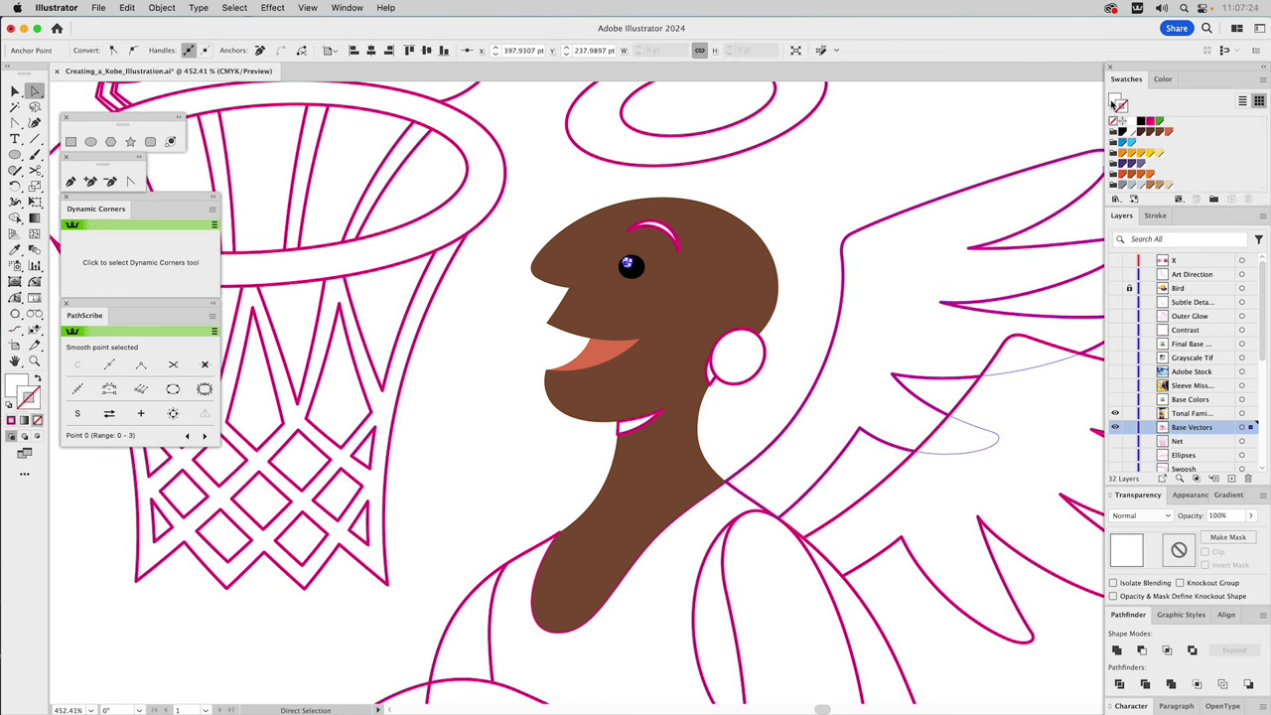
Fill the eyebrow shape with a darker brown than the face and remove its stroke.
left_click(675, 244)
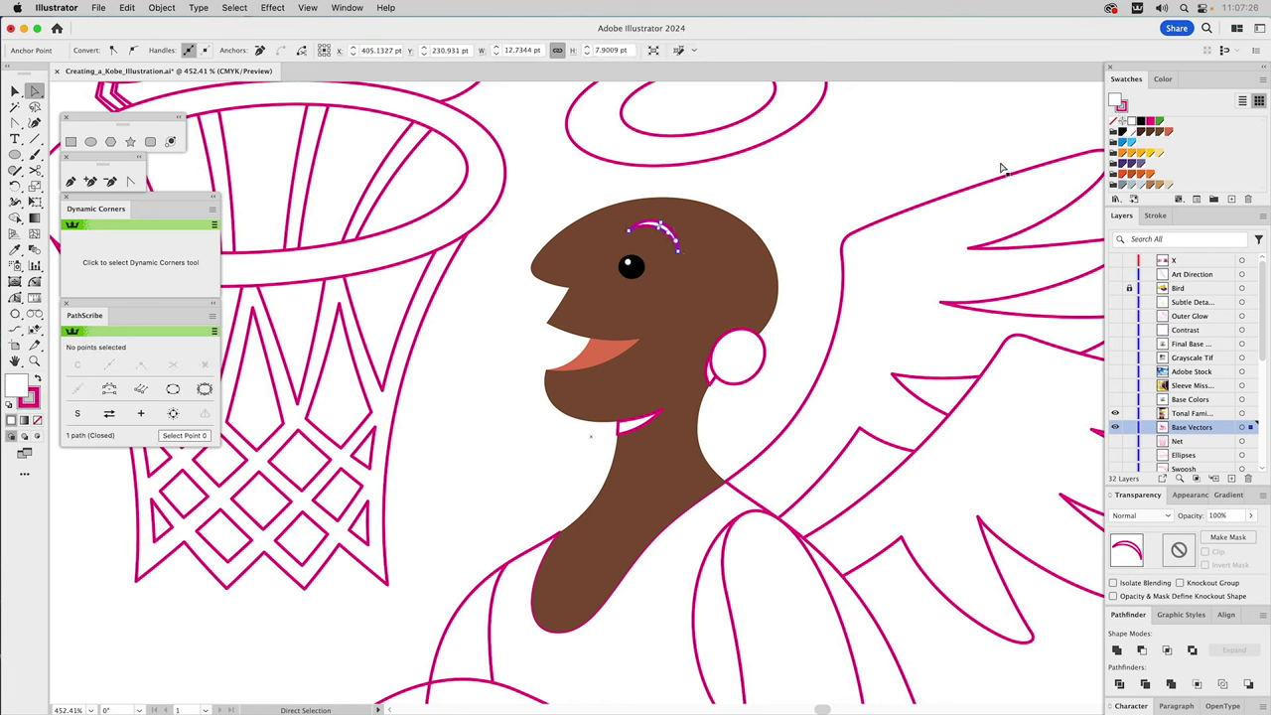
key("i")
left_click(591, 486)
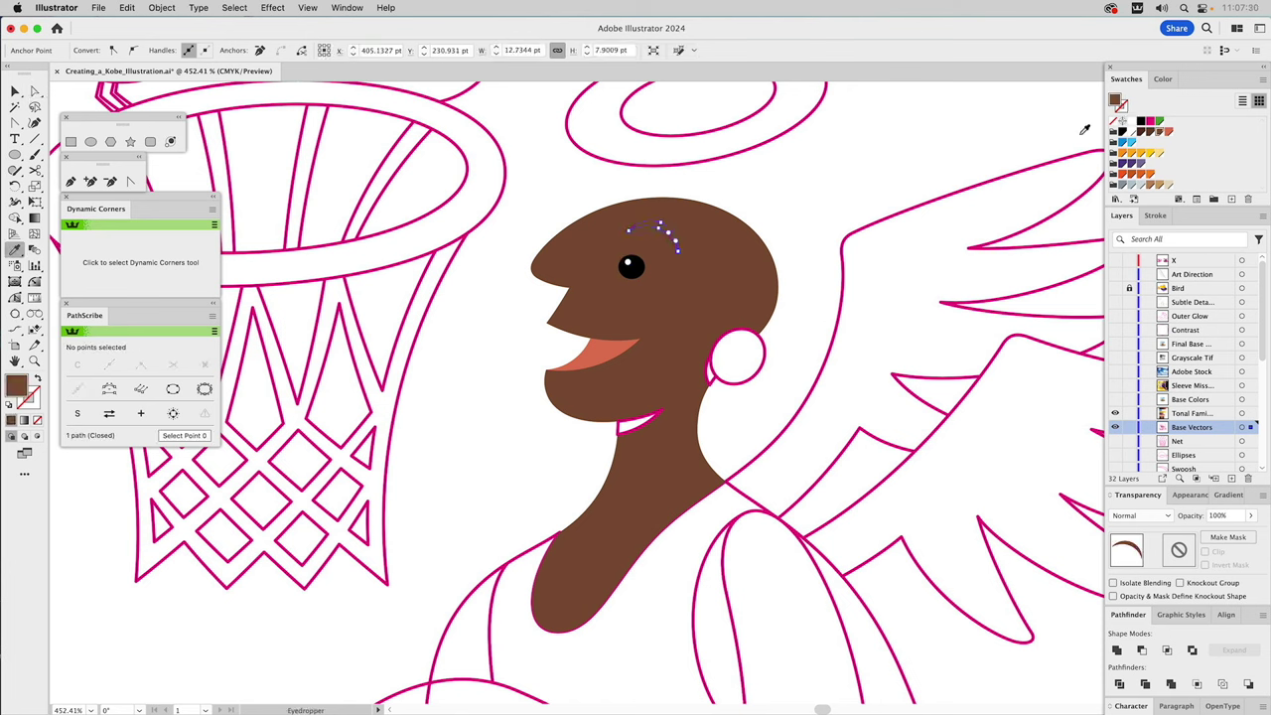
key("a")
left_click(911, 163)
Fill the ear circle with the brown sampled from the neck, without a stroke.
left_click(762, 370)
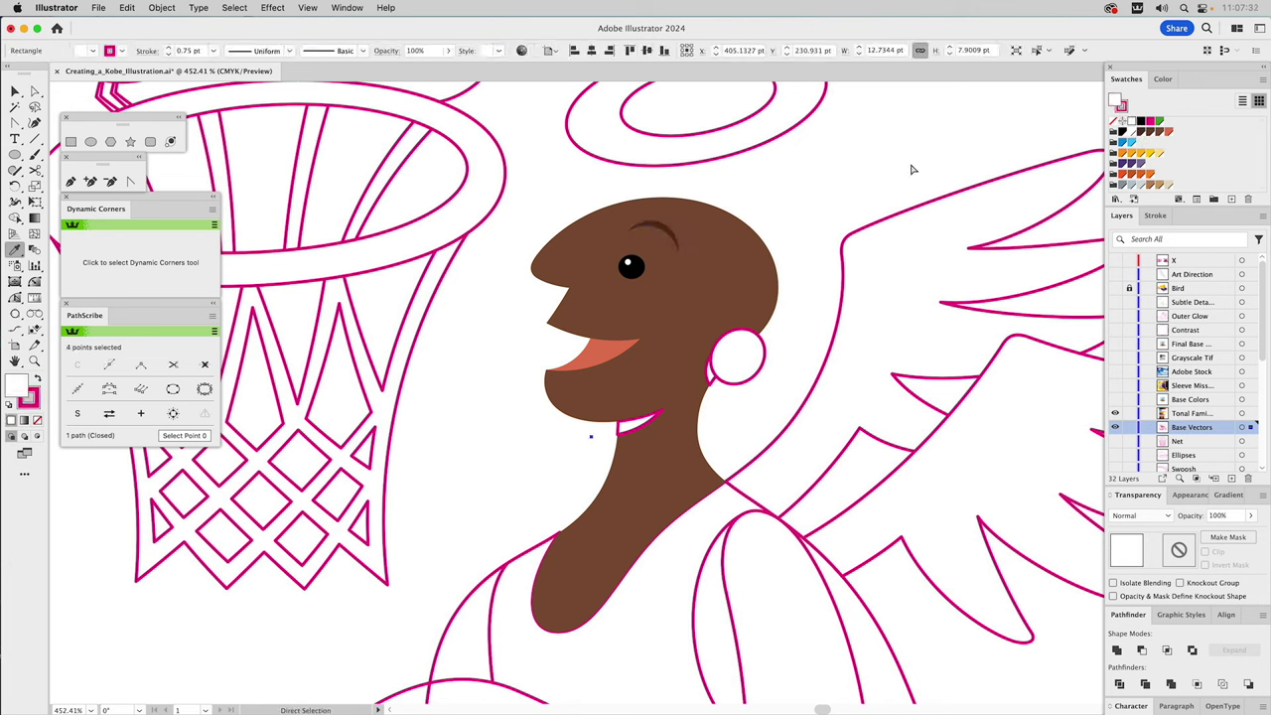
key("i")
left_click(590, 484)
key("a")
Apply the darker brown sample's inner-square shading, Multiply at 35% opacity, to the small shadow shape beside the ear.
left_click(709, 383)
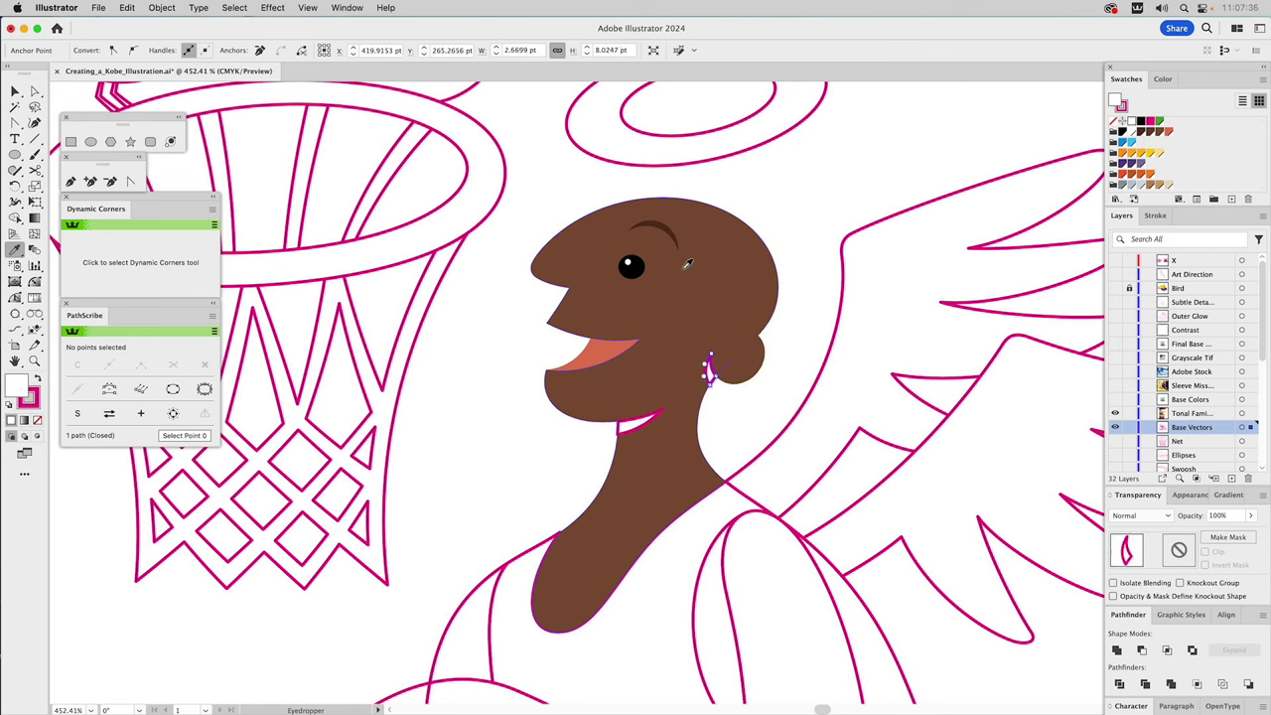
left_click_drag(893, 427, 726, 218)
scroll(726, 219, "right", 5)
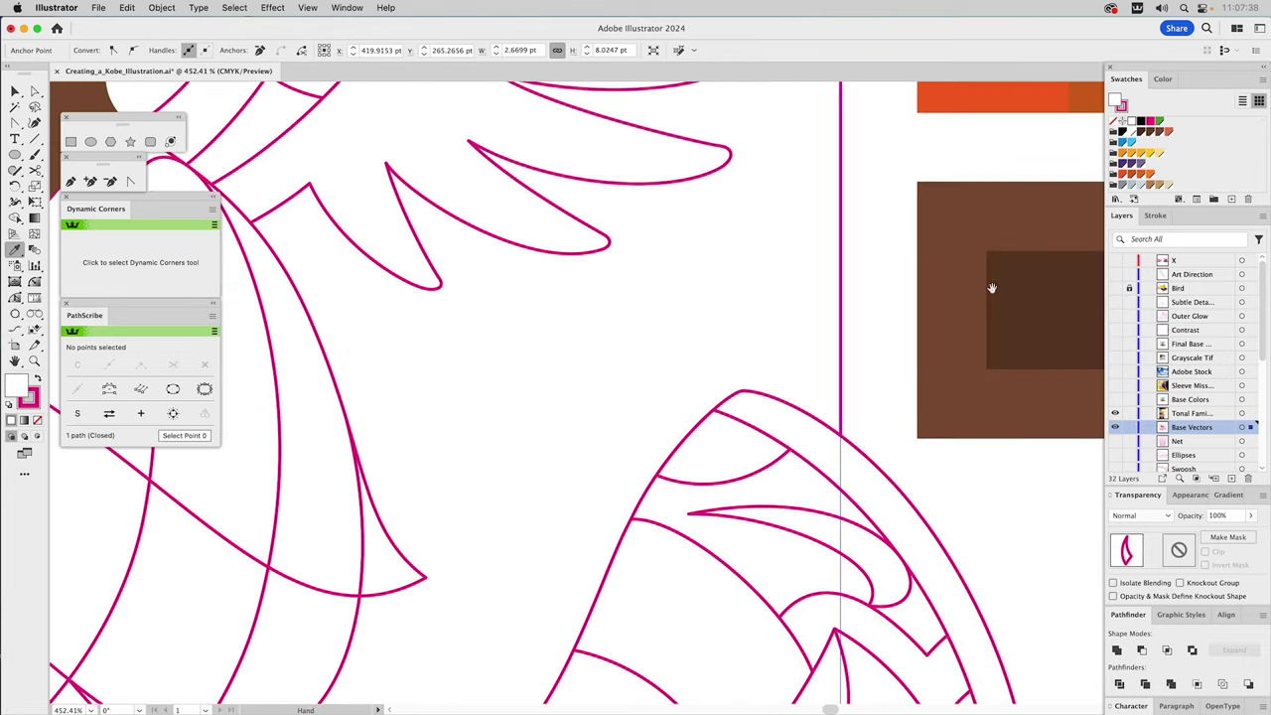
left_click(999, 281)
scroll(763, 330, "up", 2)
scroll(764, 330, "up", 3)
scroll(764, 330, "left", 2)
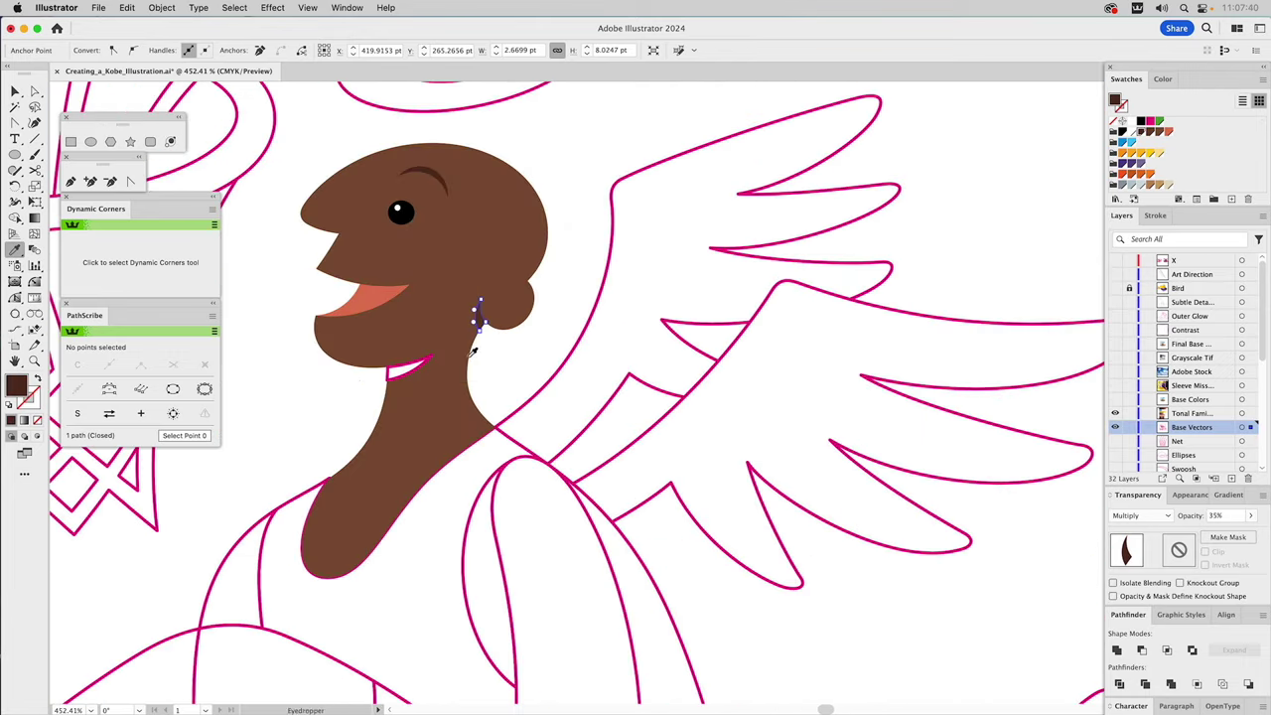
Apply the ear shadow's dark Multiply fill to the shadow shape under the chin and leave nothing selected.
key("i")
left_click(479, 316)
left_click(479, 316)
left_click_drag(583, 423, 703, 372)
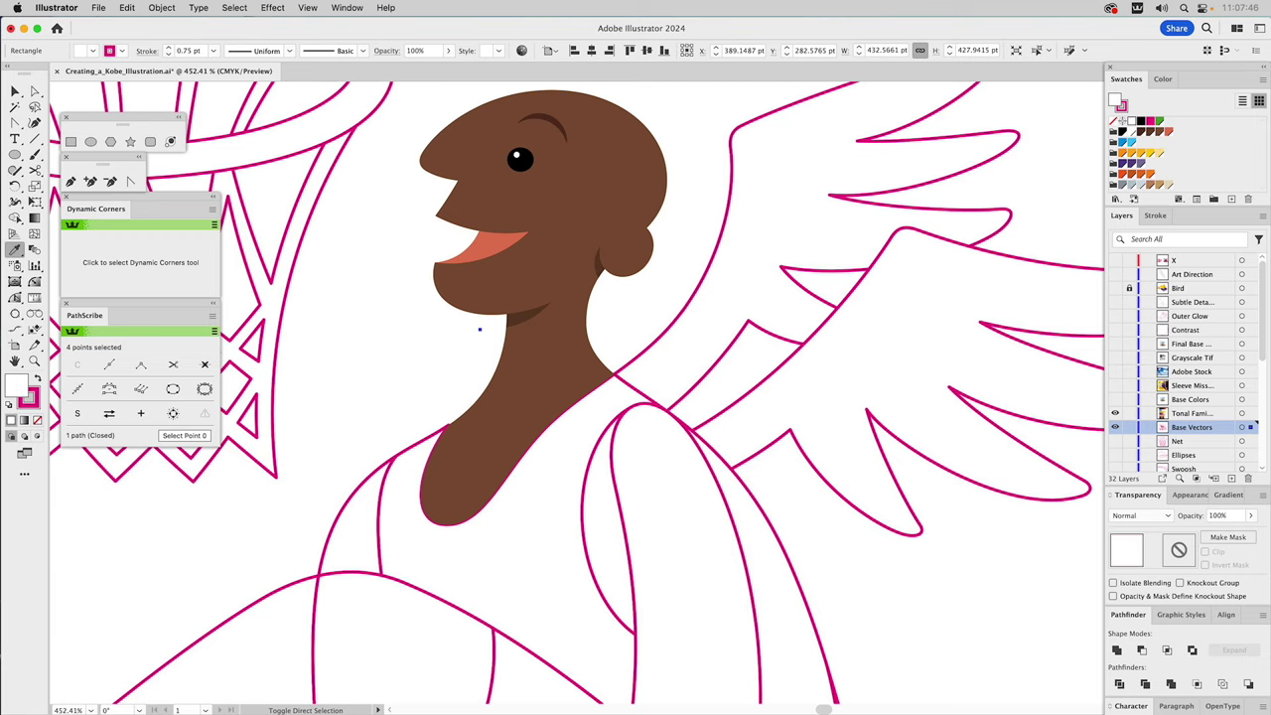
key("super+0")
left_click(993, 581)
Fill the jersey's main torso shape with the bright yellow from the yellow tonal family and no stroke.
key("i")
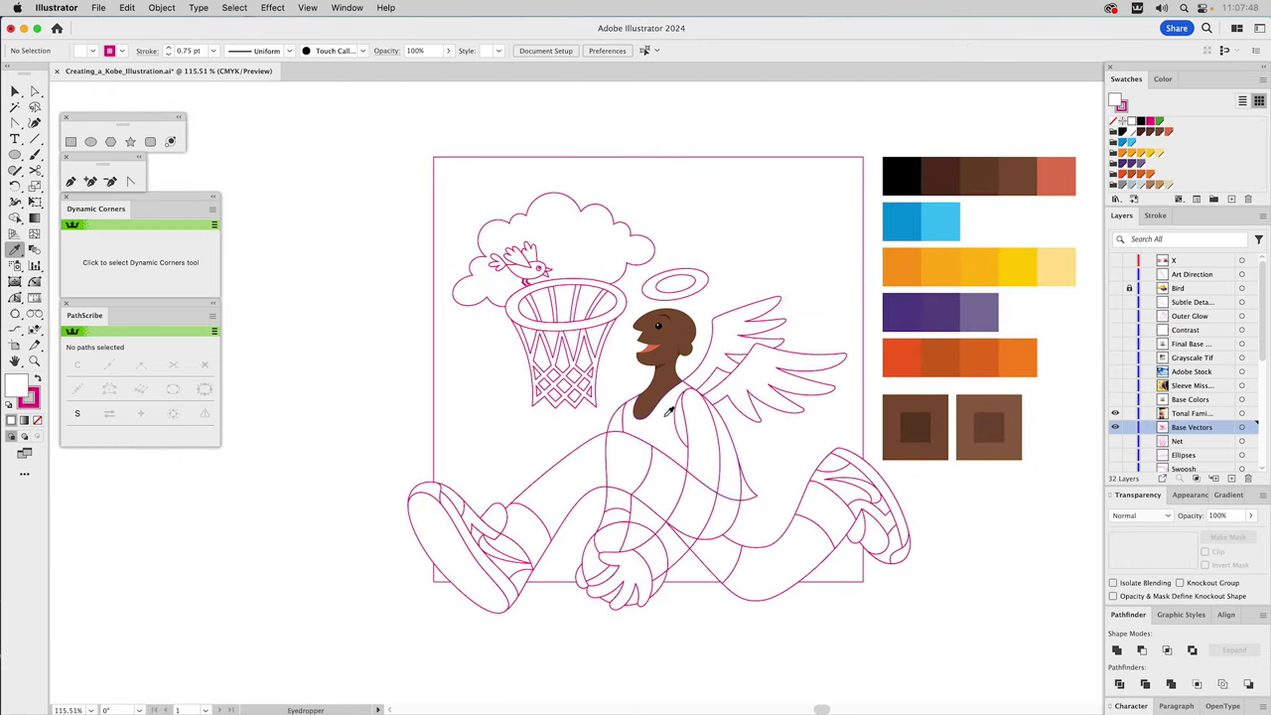
key("v")
key("a")
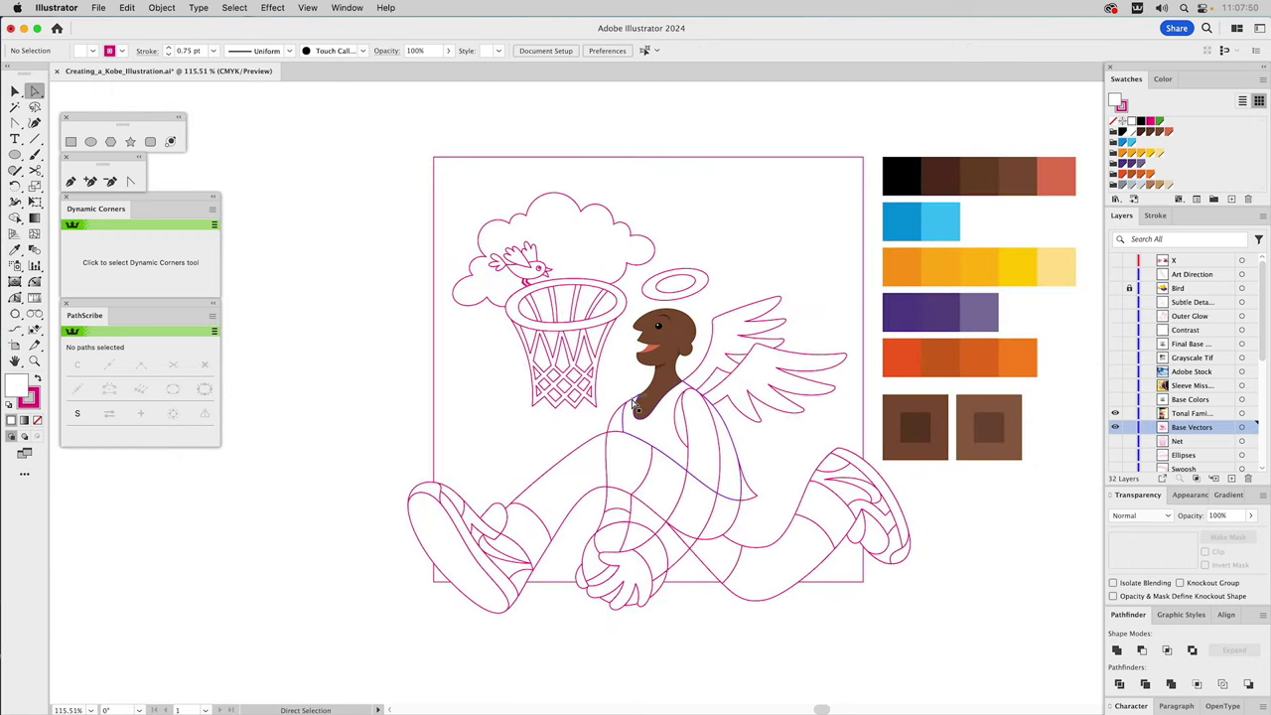
left_click(634, 405)
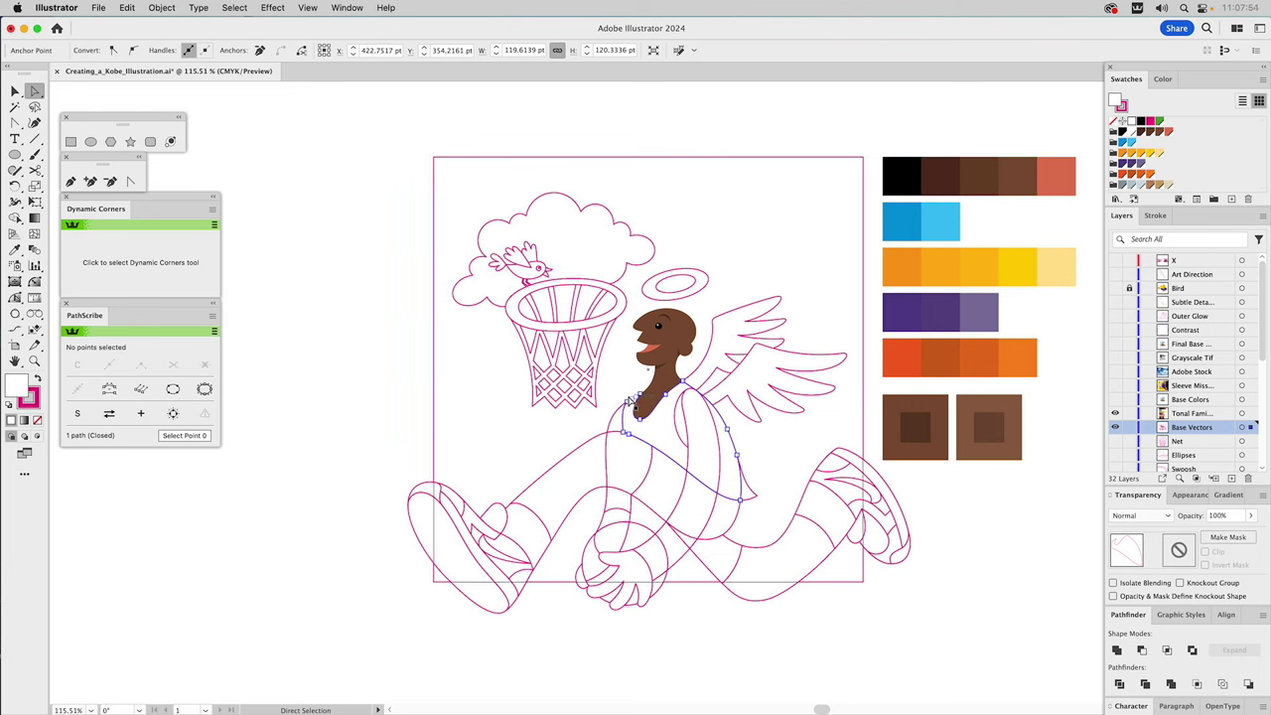
left_click(1015, 268)
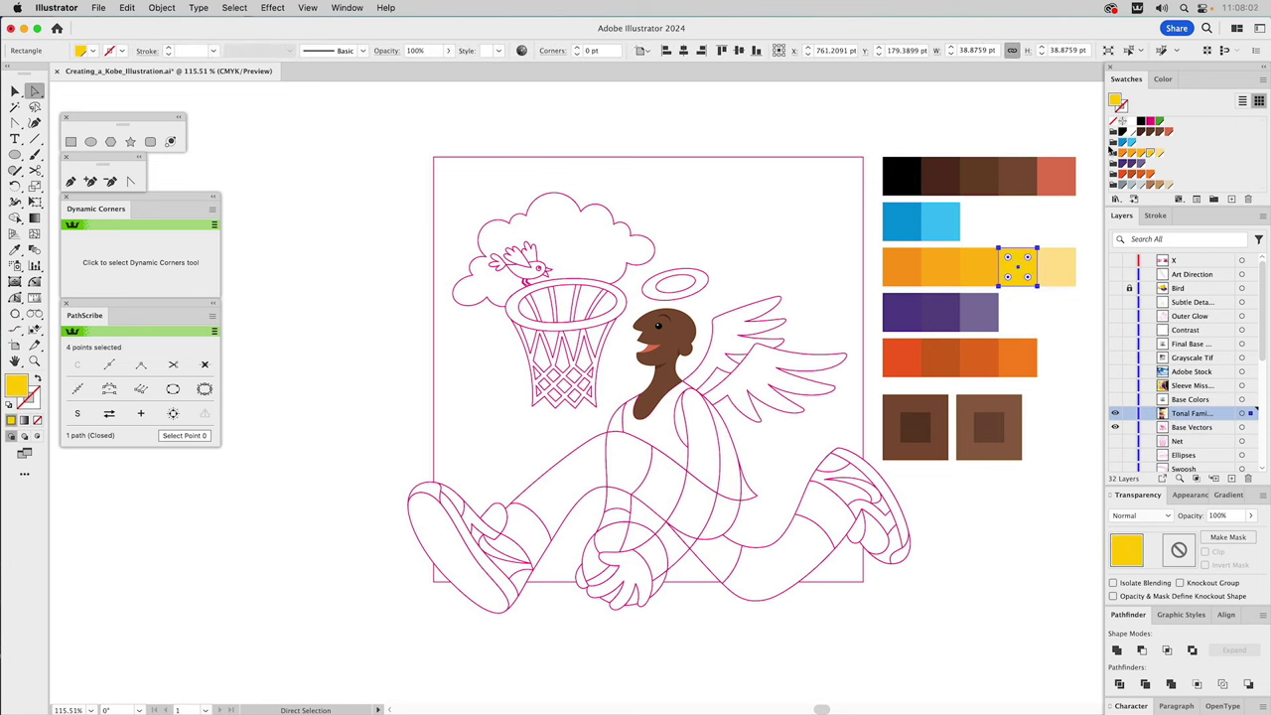
key("i")
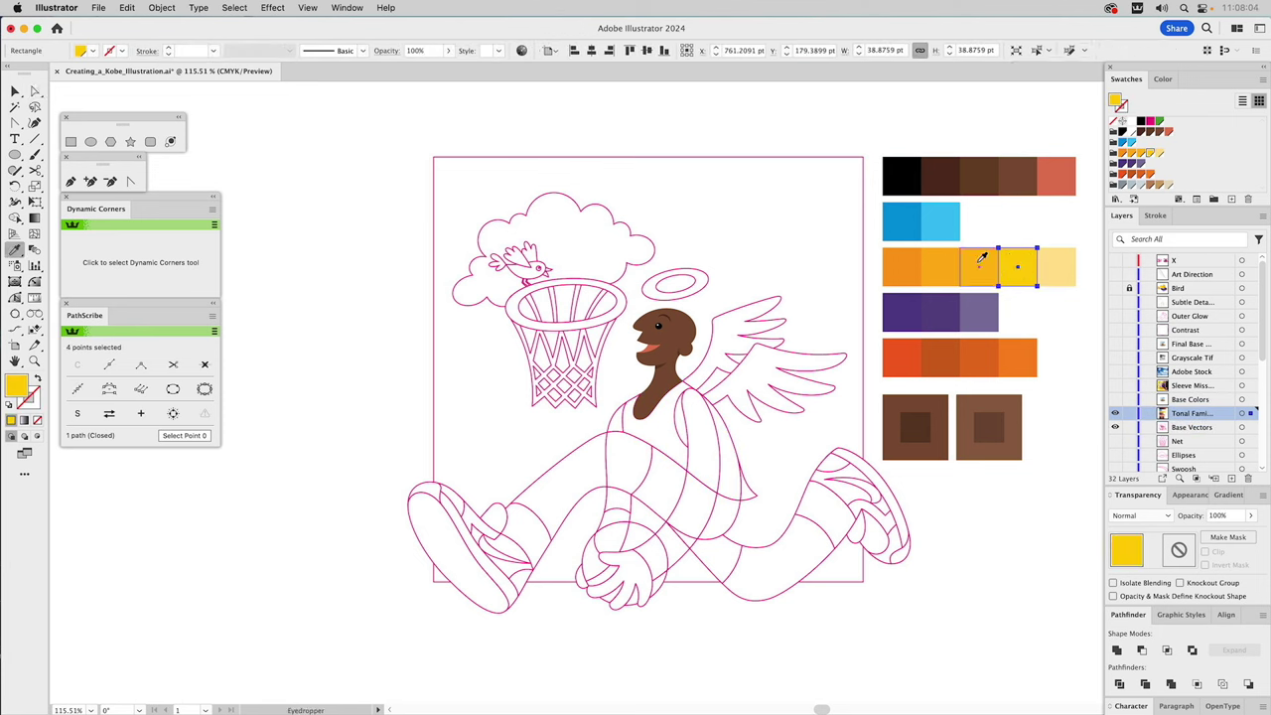
left_click(636, 399, "super")
left_click(1019, 271)
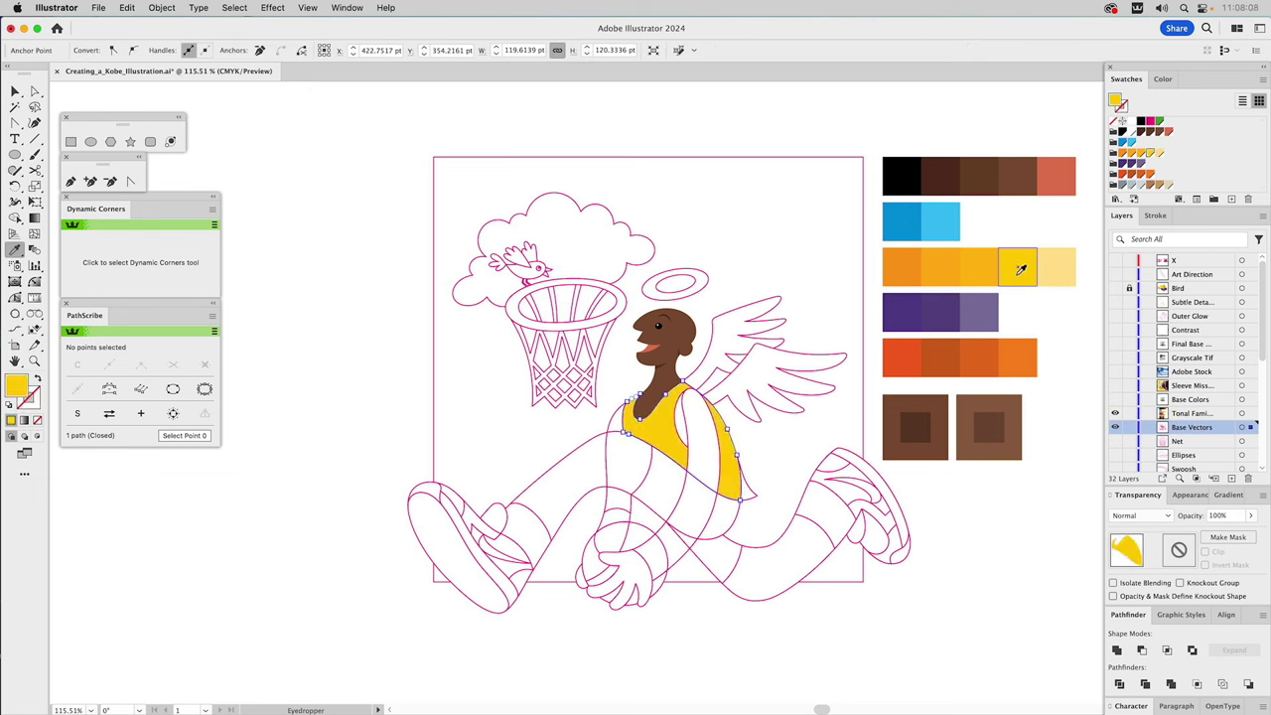
Fill the small jersey tail shape behind the back with the slightly darker yellow-orange sample, leaving nothing selected.
key("super")
left_click(754, 497, "super")
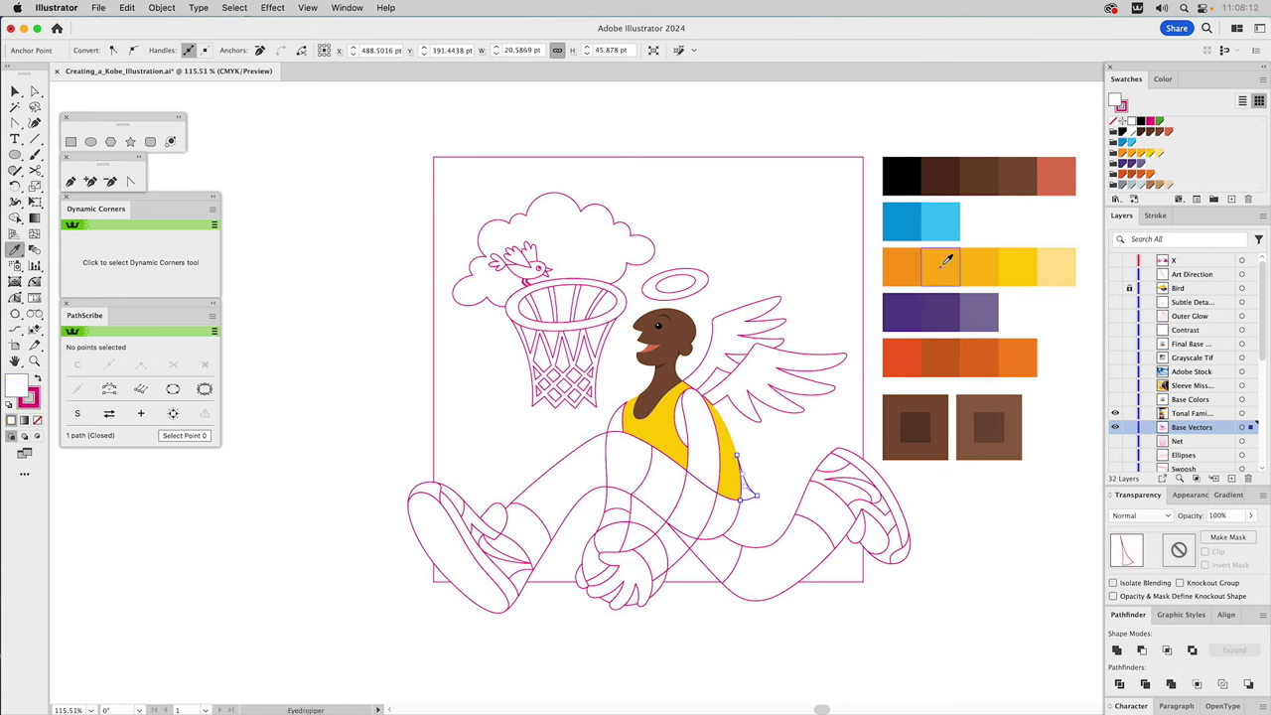
left_click(980, 258)
left_click(877, 123, "super")
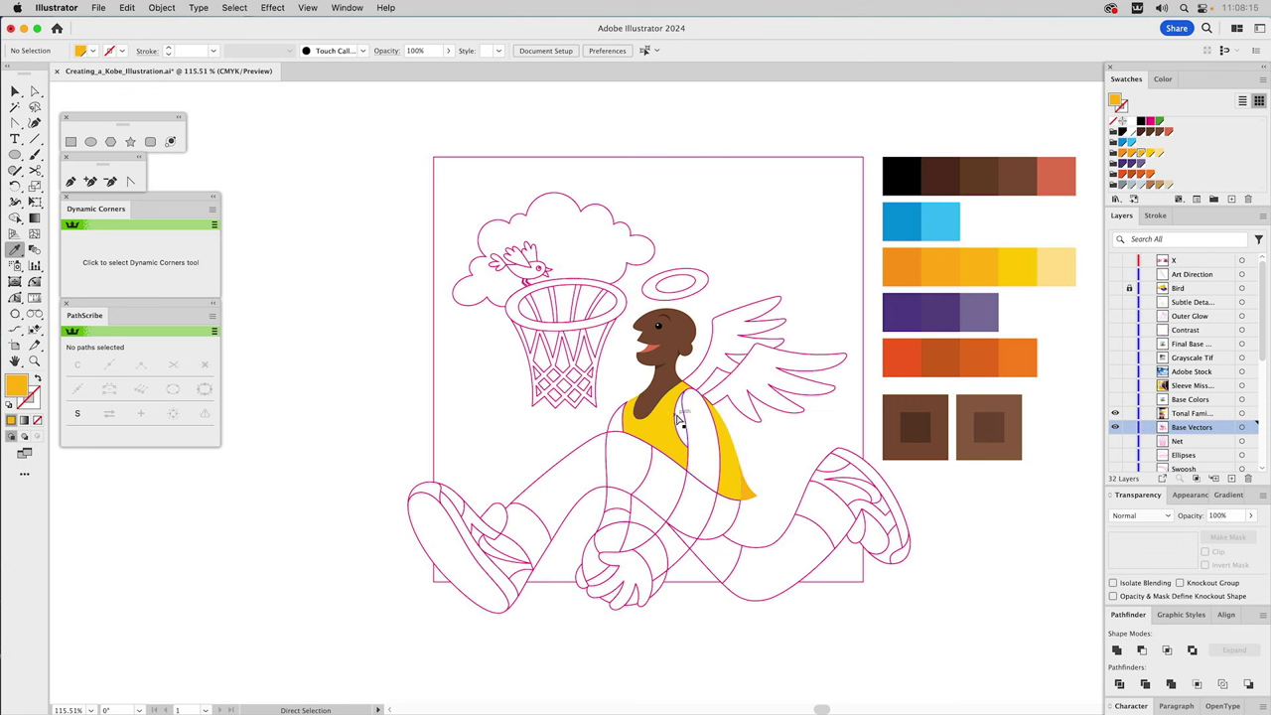
Fill the narrow armhole shape beside the near arm with the darkest brown sample and no stroke.
left_click(679, 420, "super")
key("i")
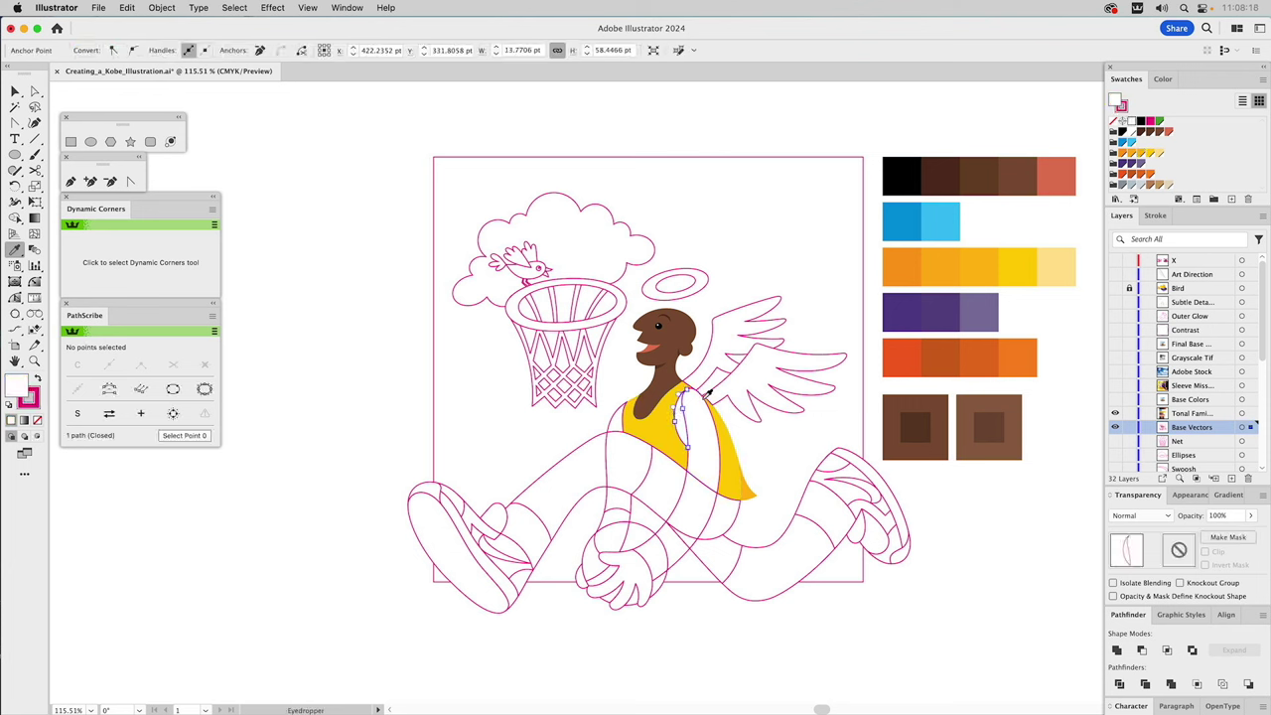
left_click(935, 170)
left_click(797, 180, "super")
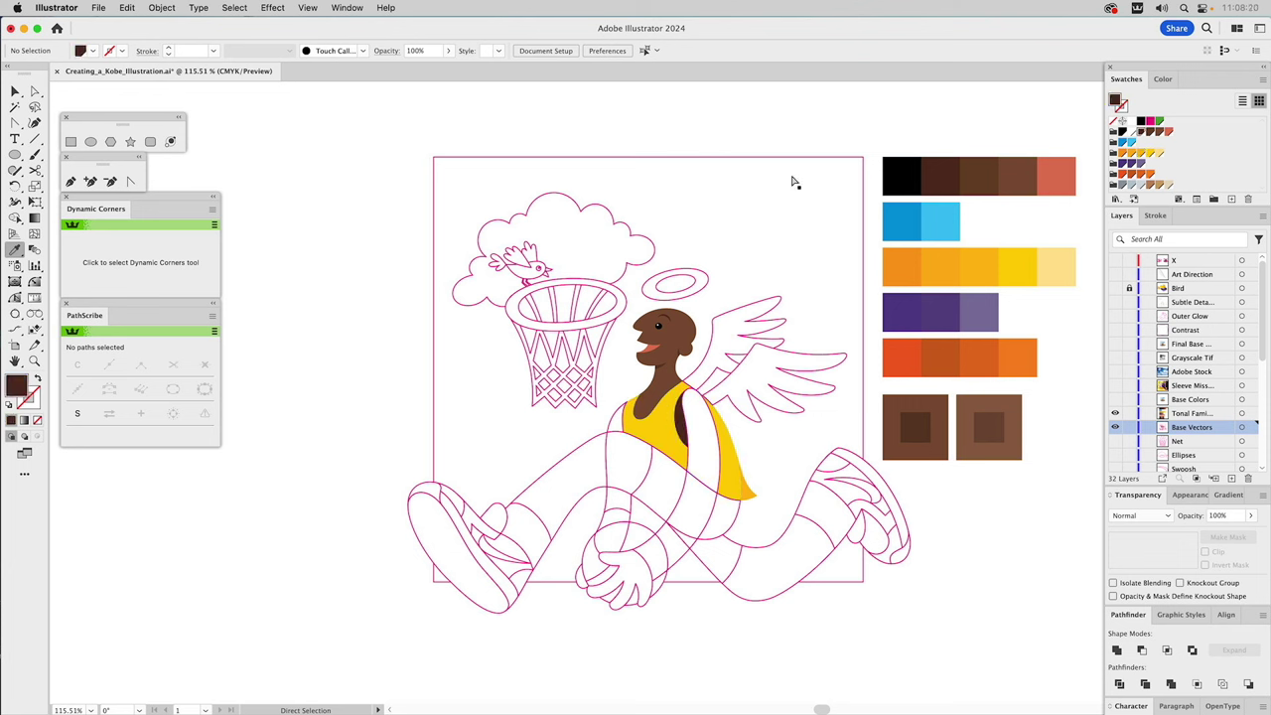
Fill the near upper arm shape with the medium brown skin sample and no stroke.
left_click(703, 477, "super")
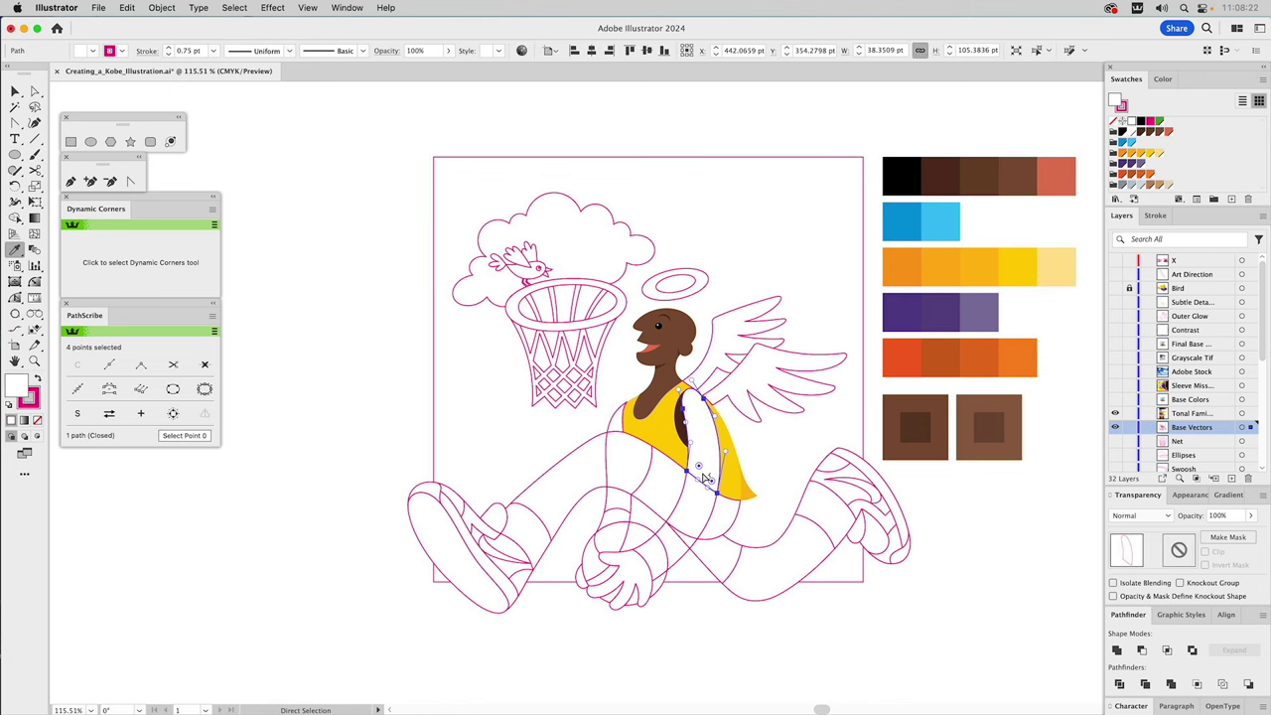
left_click(990, 170)
left_click(1019, 172)
left_click(771, 277, "super")
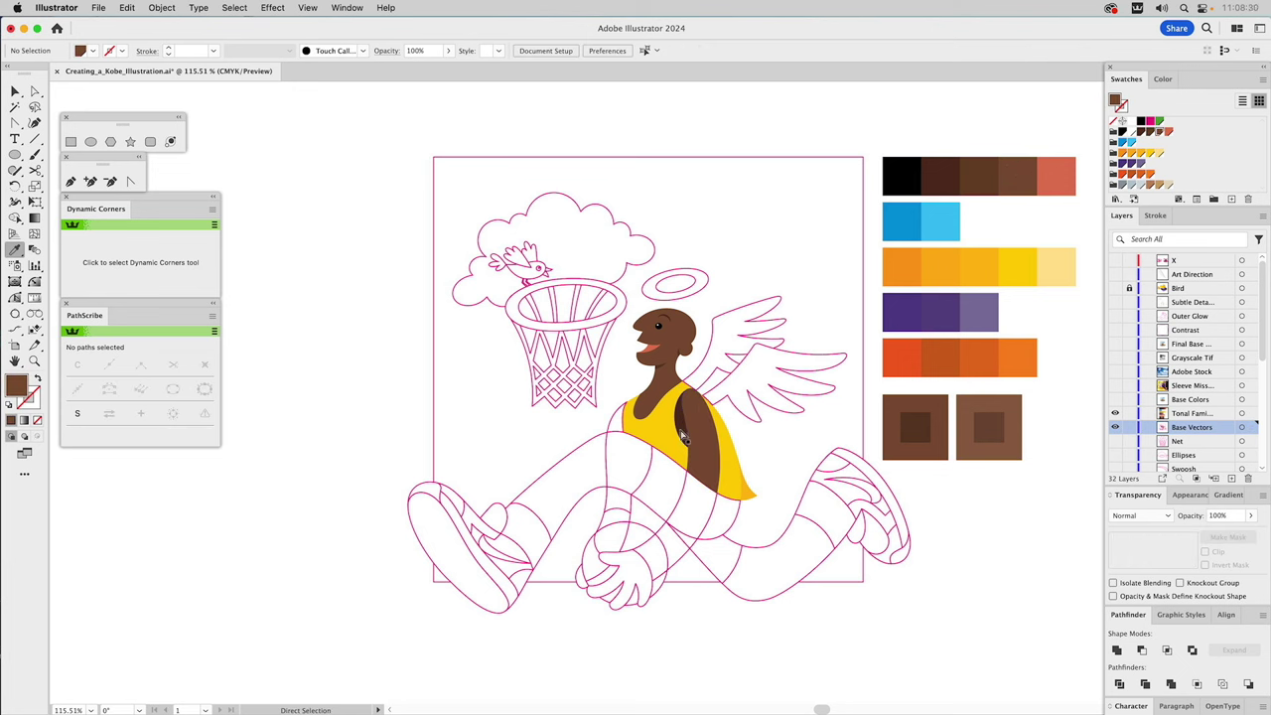
Fill the far shoulder shape in front of the jersey with the darker brown skin sample, leaving nothing selected.
left_click(617, 414)
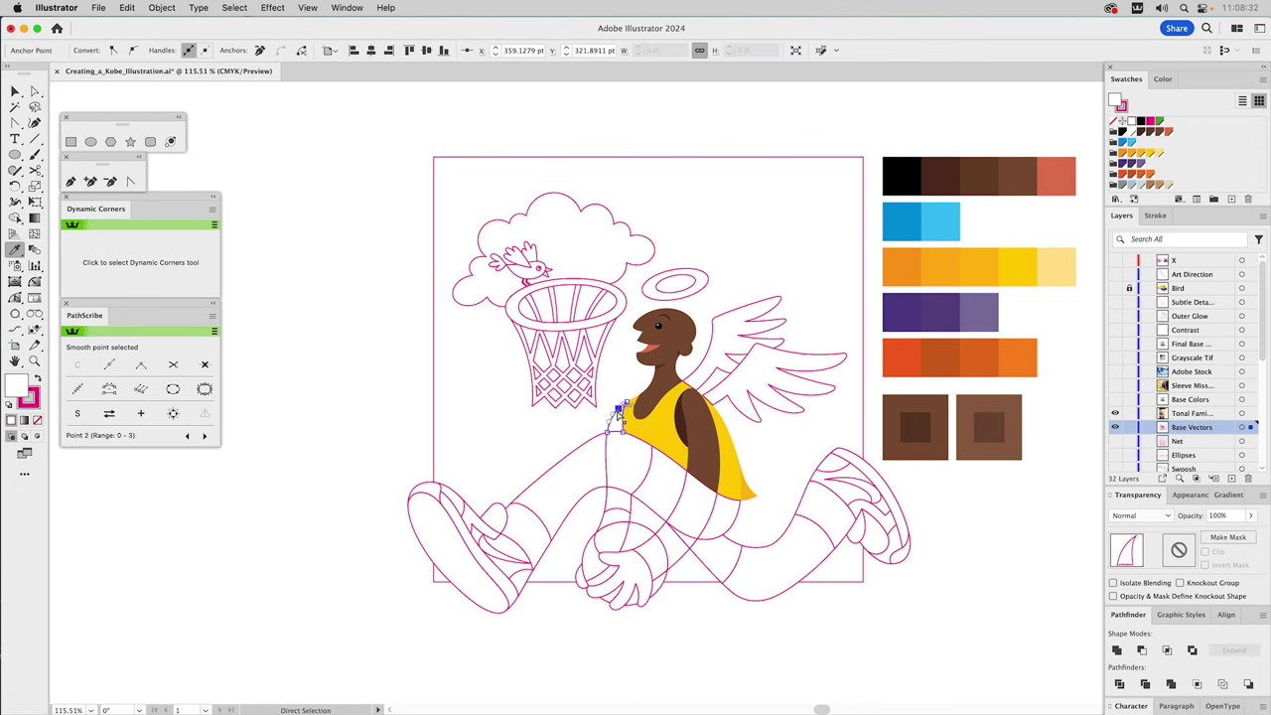
left_click(965, 186)
key("a")
left_click(894, 129)
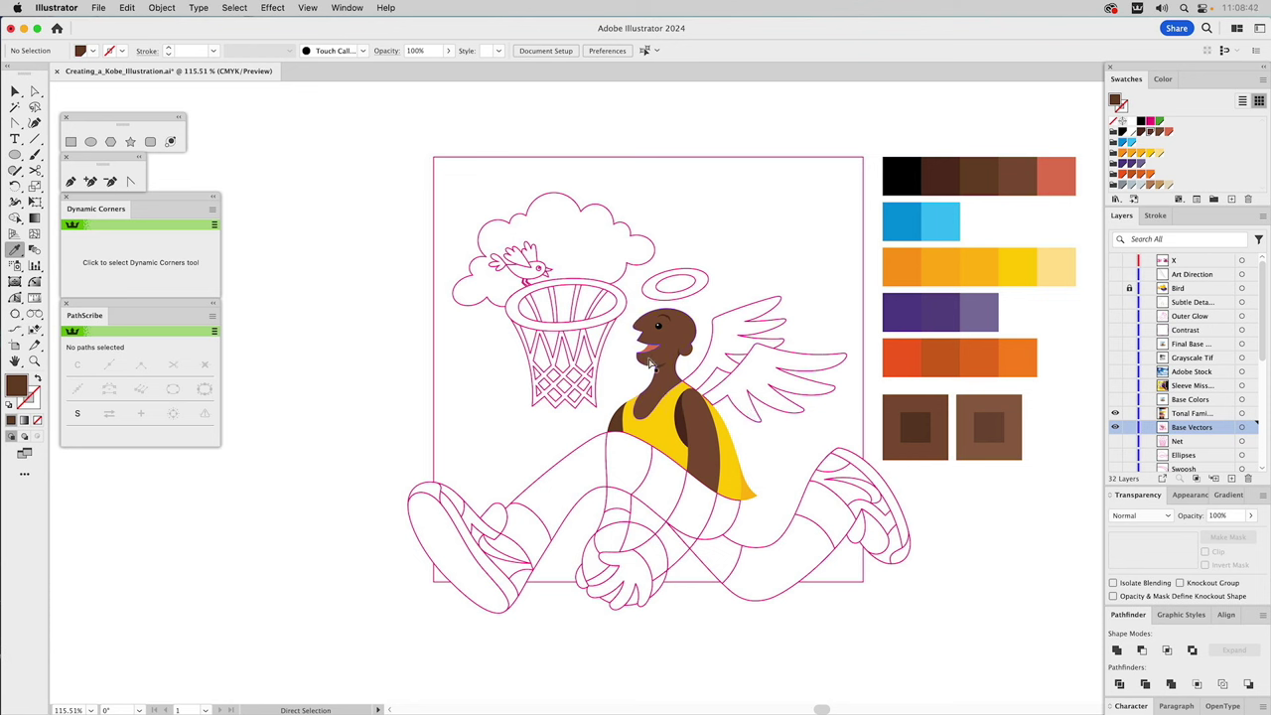
Show the Base Colors layer in place of the tonal families and Base Vectors layers.
key("i")
left_click(1114, 403)
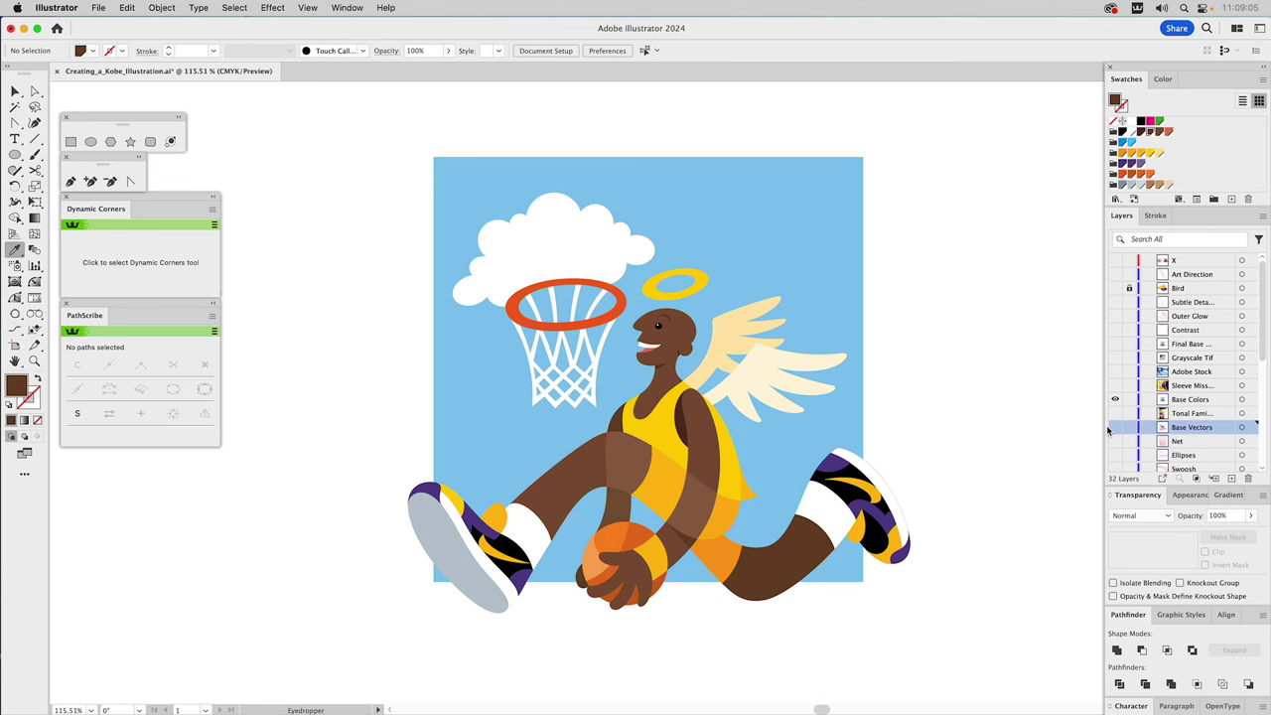
On the Base Colors layer, draw a closed four-sided path with a 1 pt magenta stroke over the far forearm's upper part, above the ball.
left_click(36, 364)
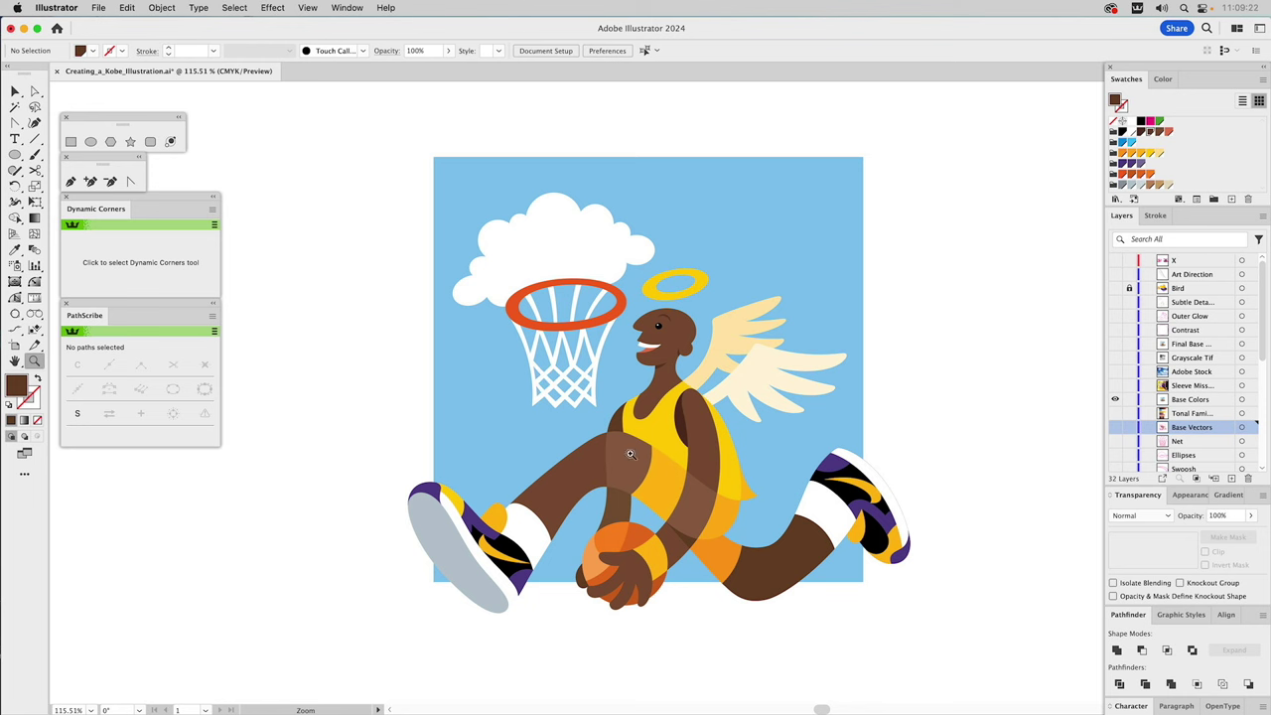
left_click_drag(517, 365, 728, 596)
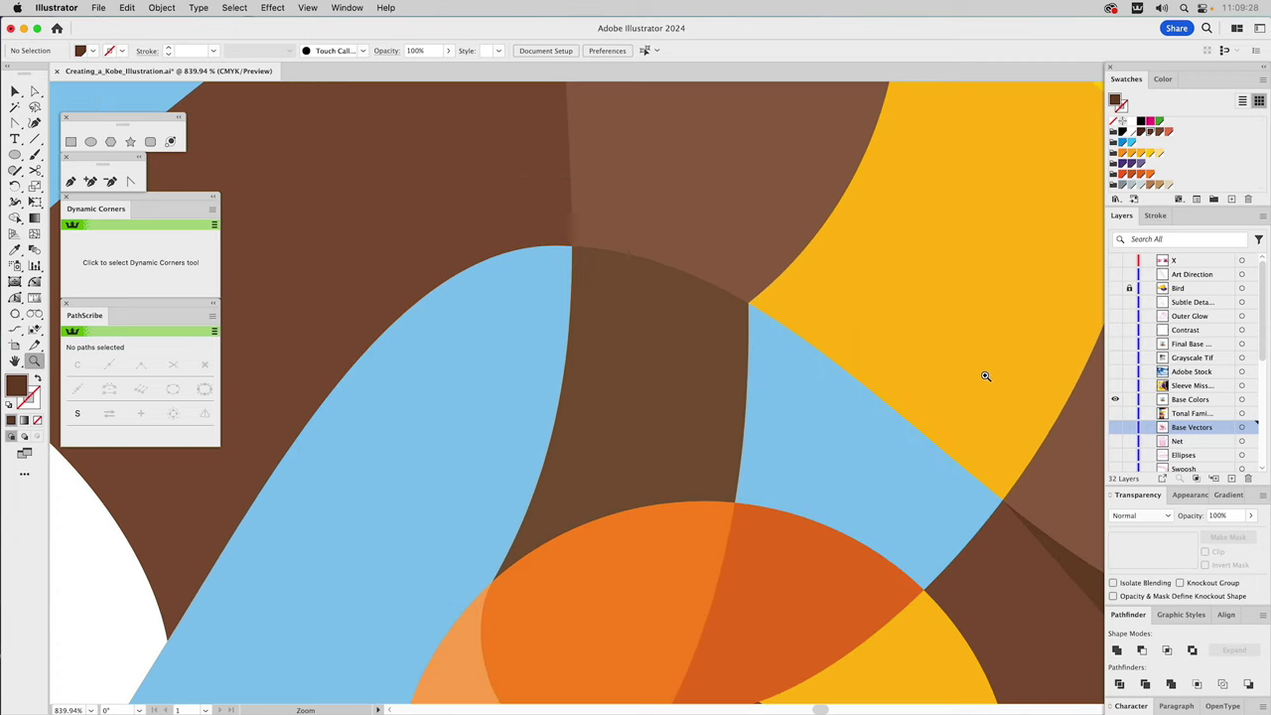
left_click(1177, 614)
left_click(1183, 642)
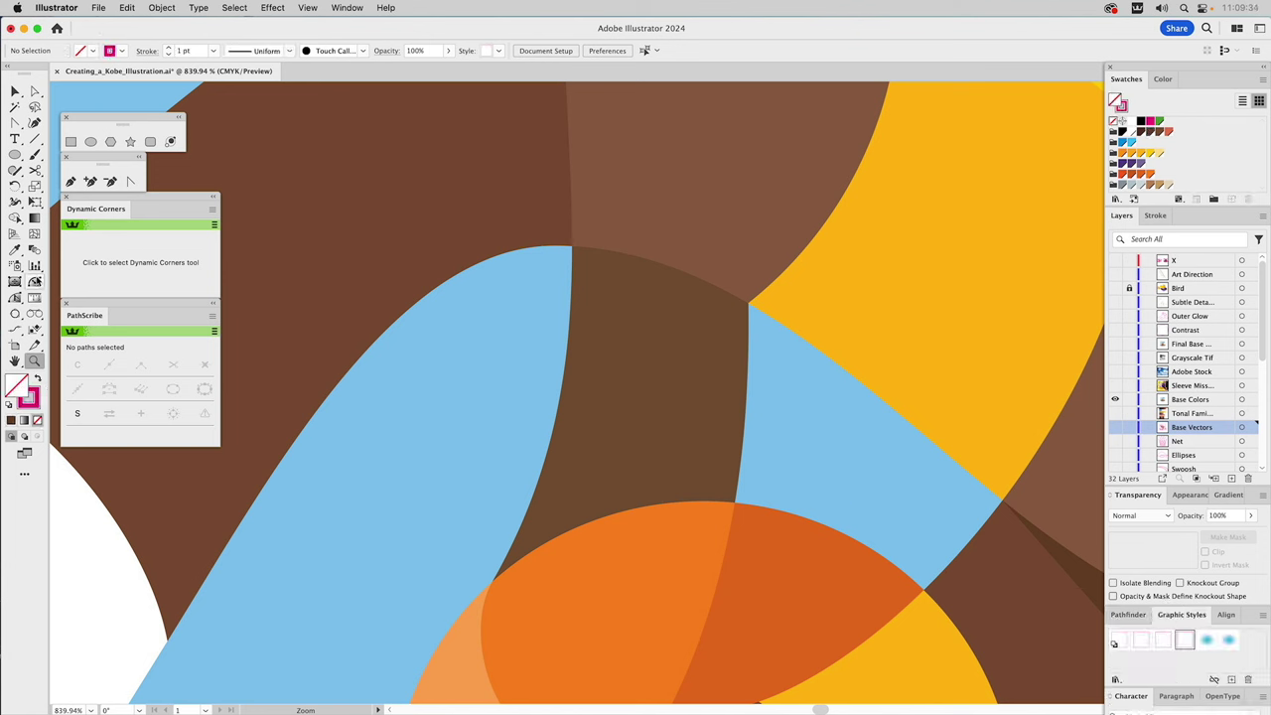
left_click(70, 181)
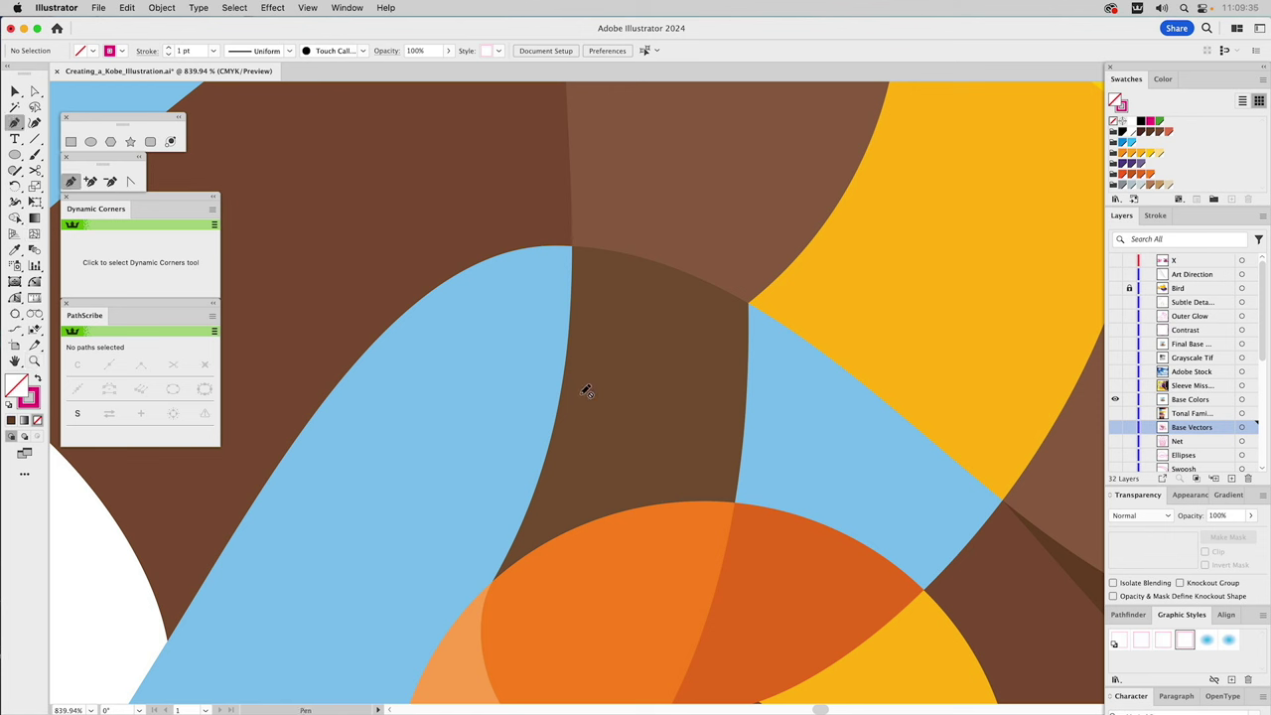
left_click(1198, 401)
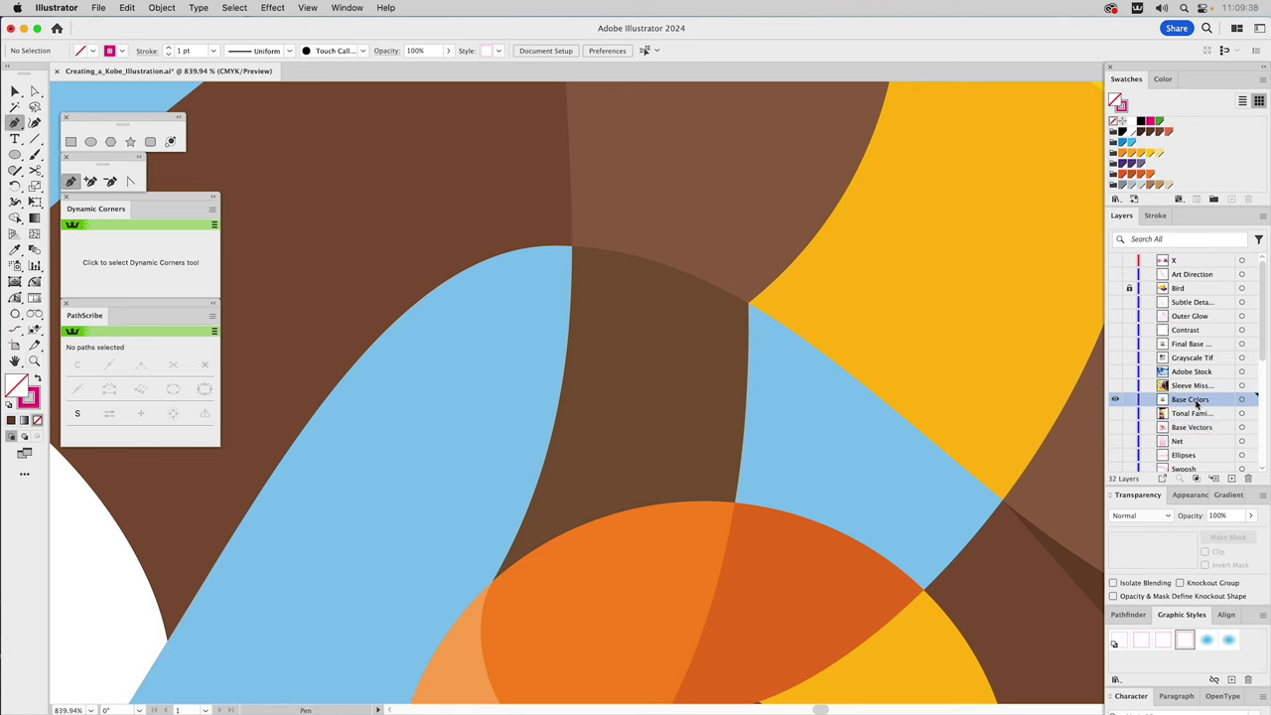
left_click(551, 429)
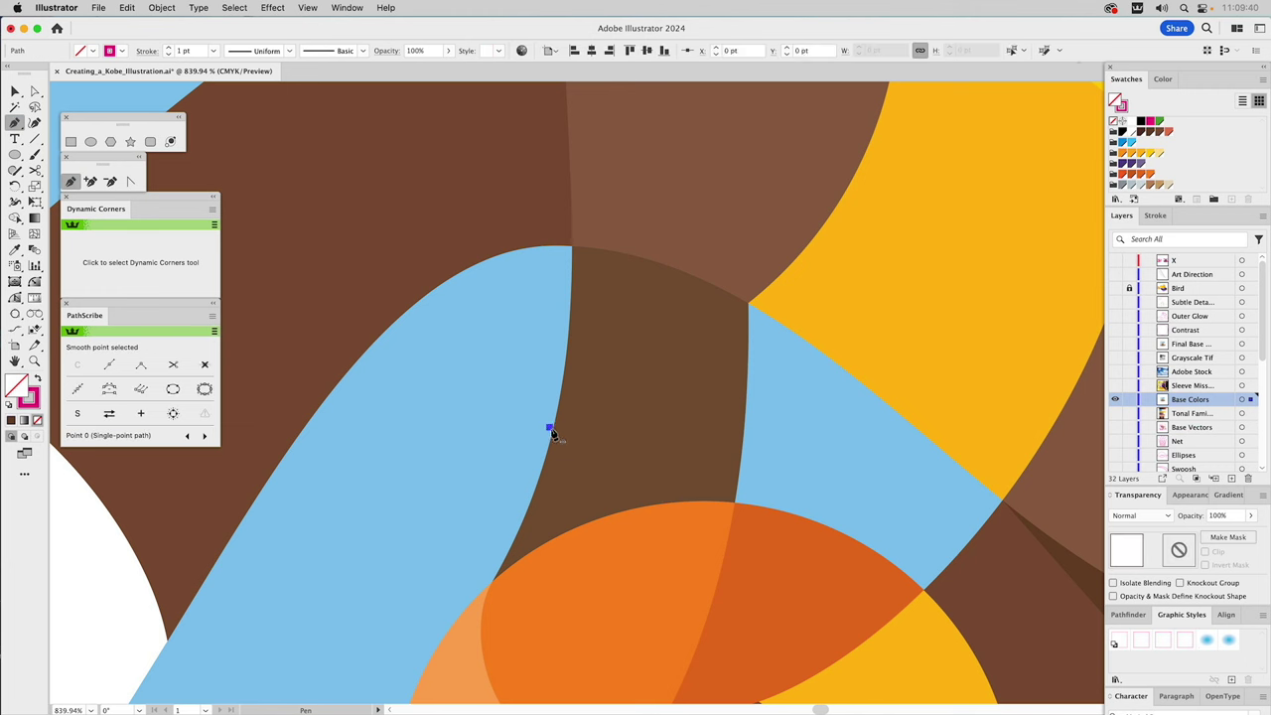
left_click(751, 456)
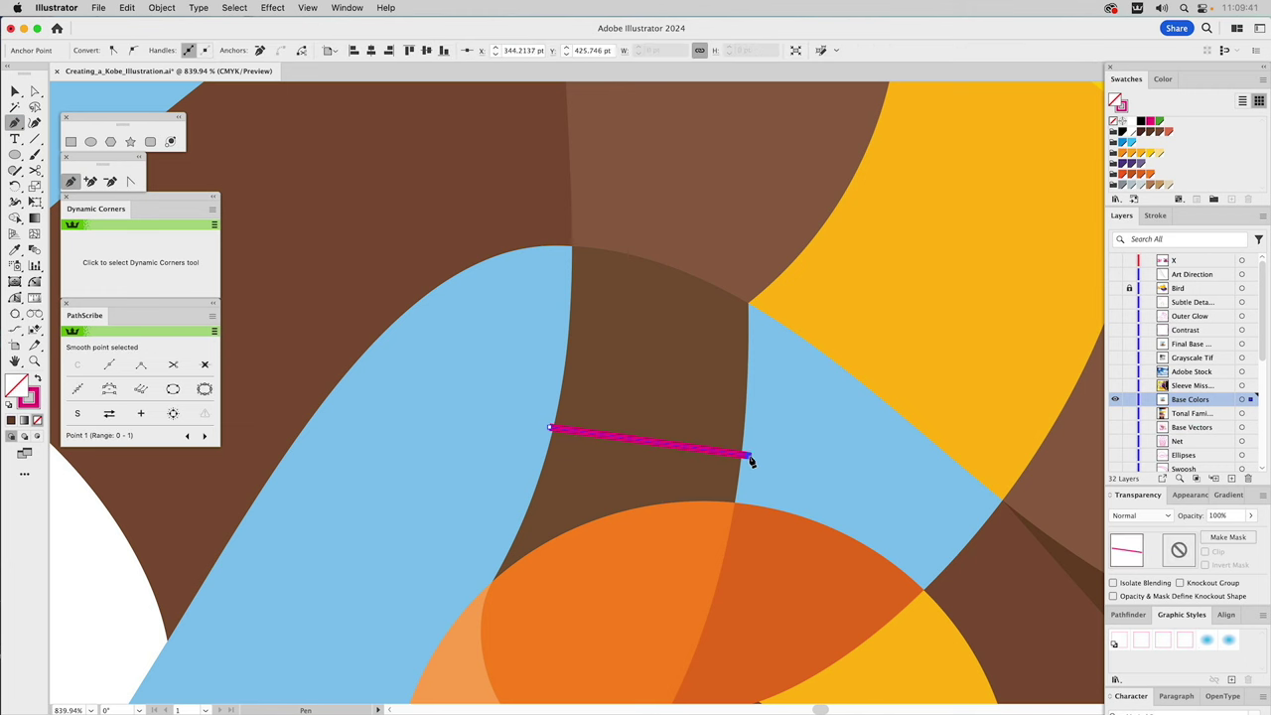
left_click(781, 271)
left_click(536, 205)
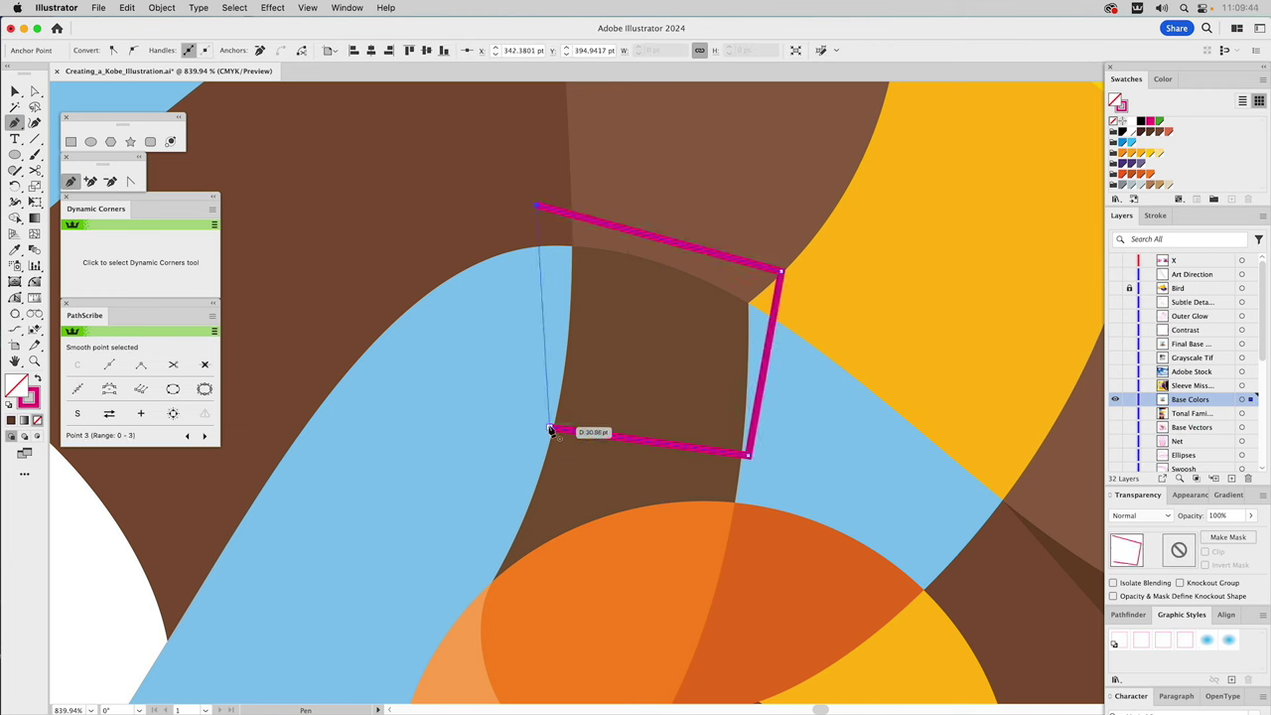
left_click(550, 429)
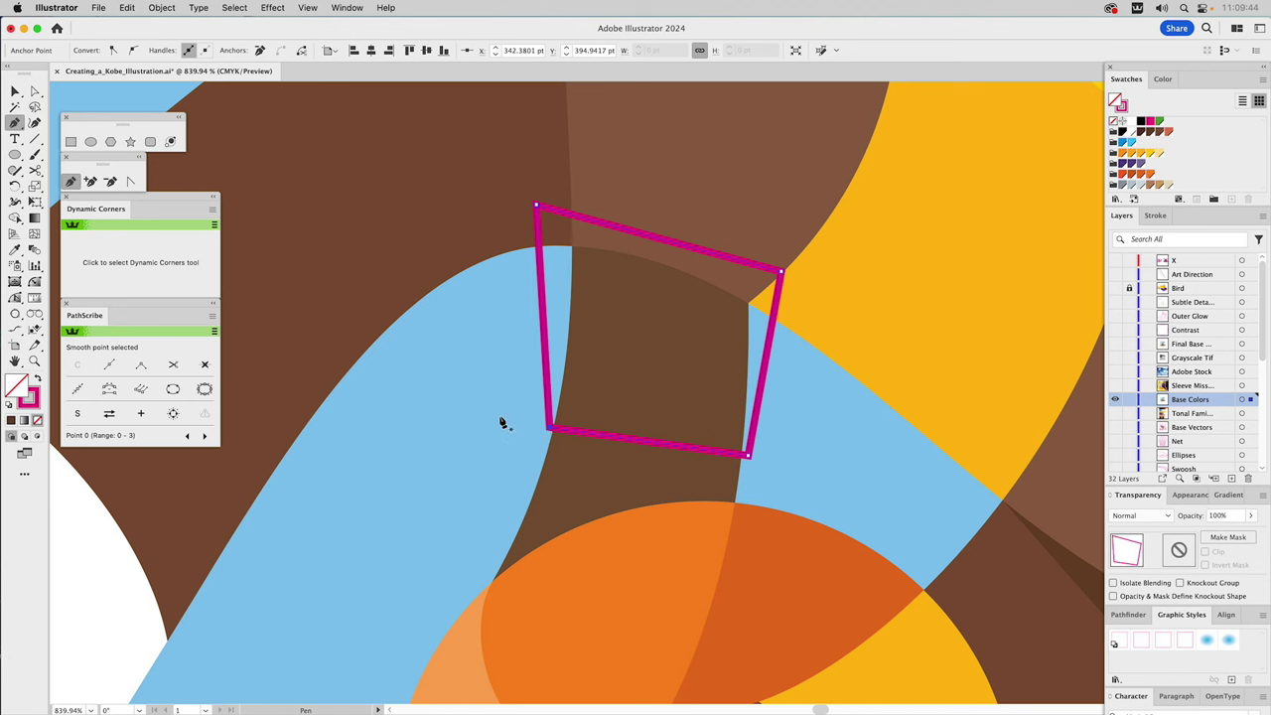
Bow the path's lower edge upward and intersect it with the forearm shape to form the arm sleeve.
left_click(131, 181)
left_click_drag(581, 437, 718, 380)
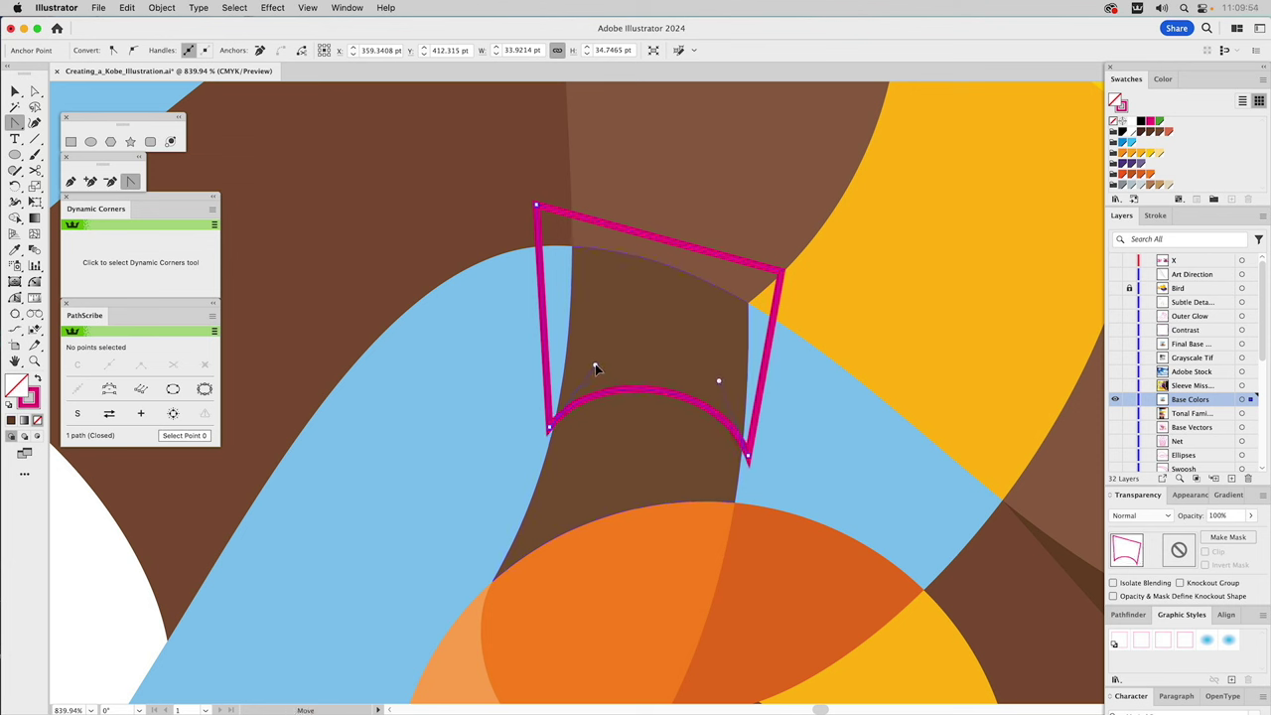
key("v")
left_click(616, 345)
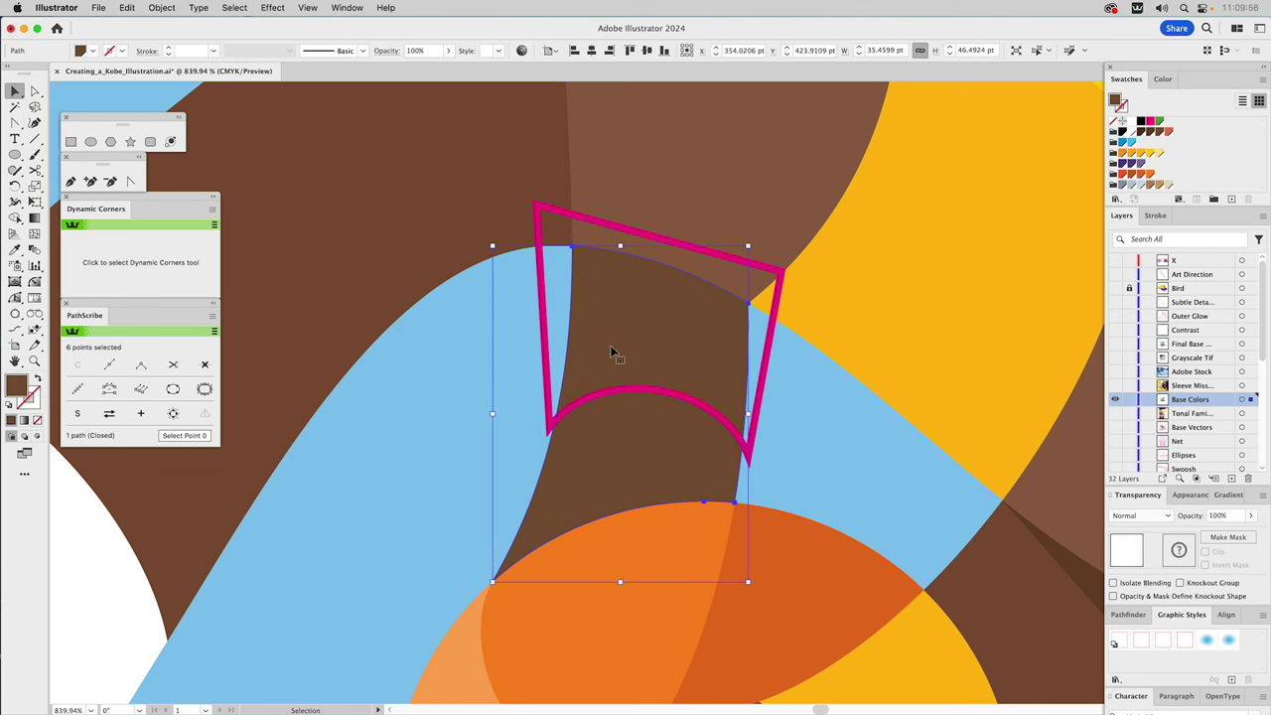
left_click(559, 216, "shift")
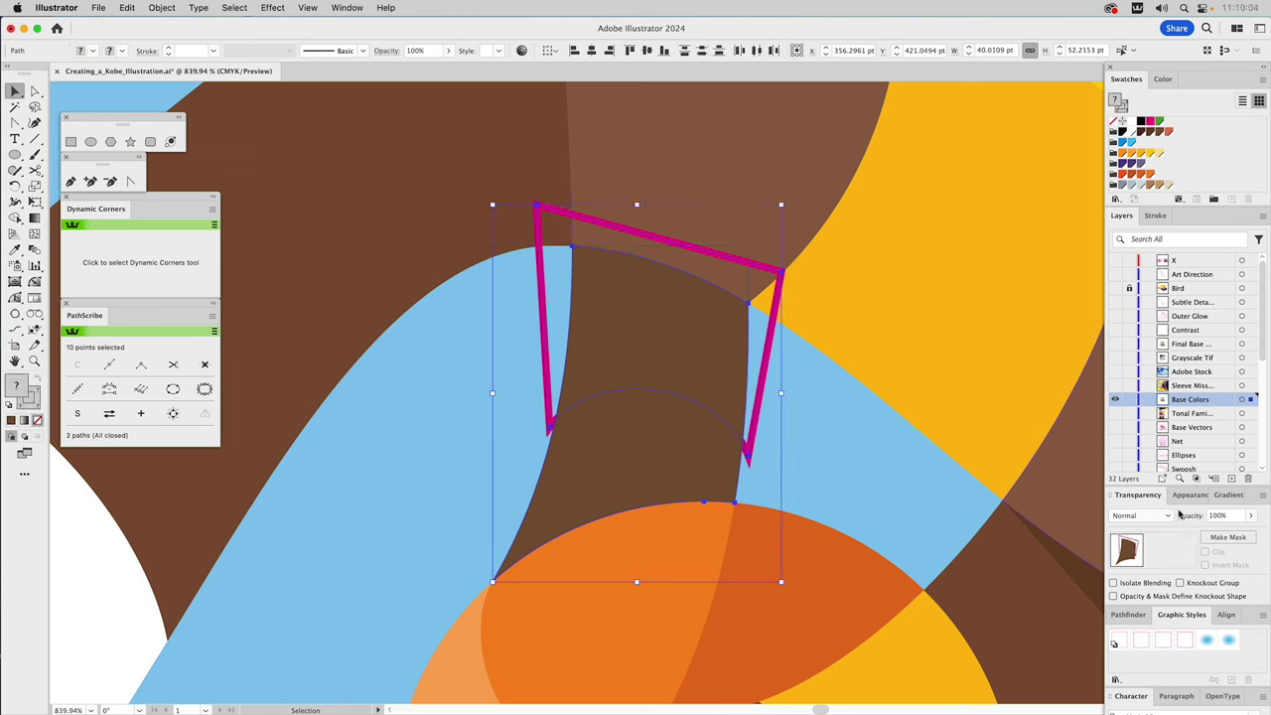
left_click(1133, 618)
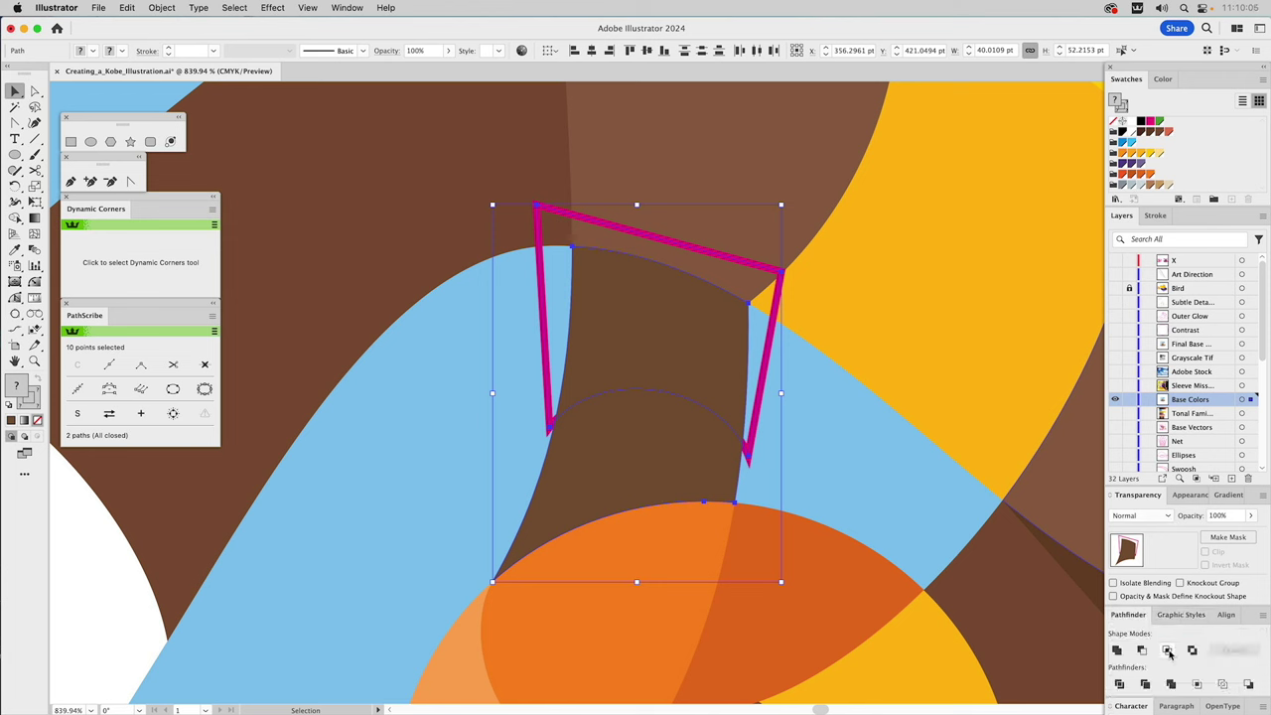
left_click(1168, 651)
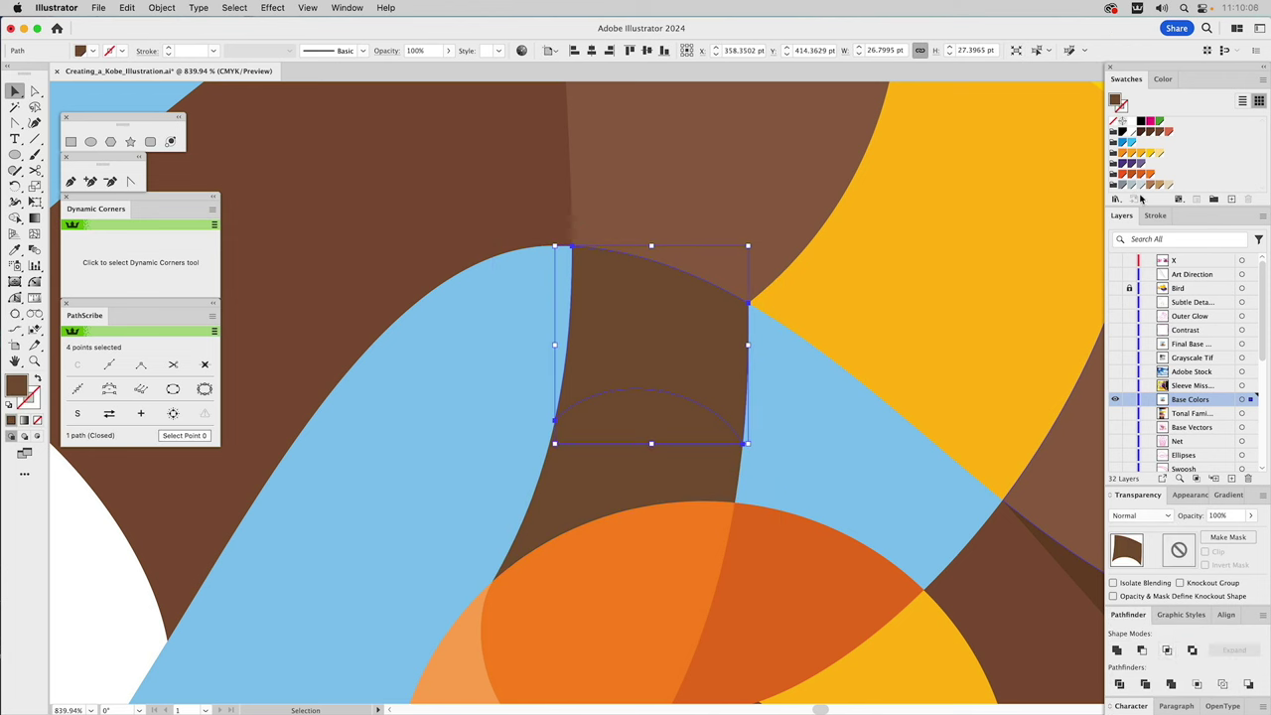
Fill the arm sleeve shape with the lighter purple swatch and leave nothing selected.
left_click(1130, 164)
key("super+0")
left_click(957, 380)
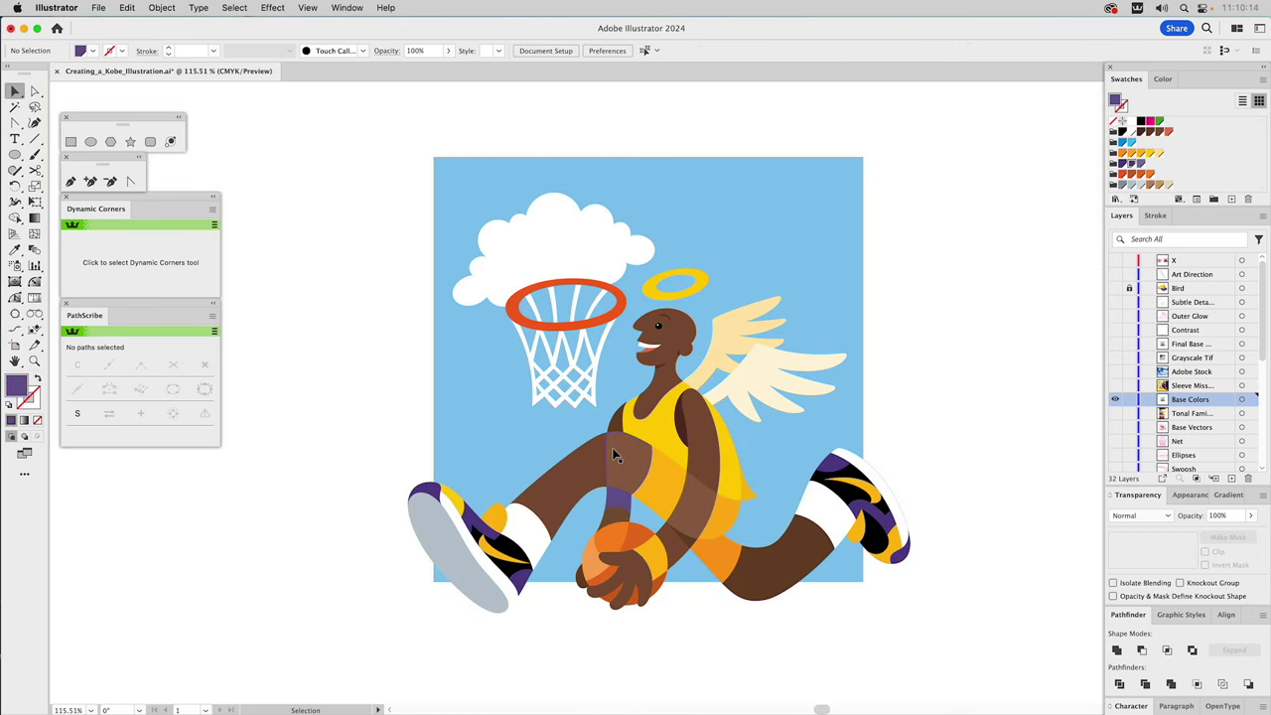
left_click(618, 503)
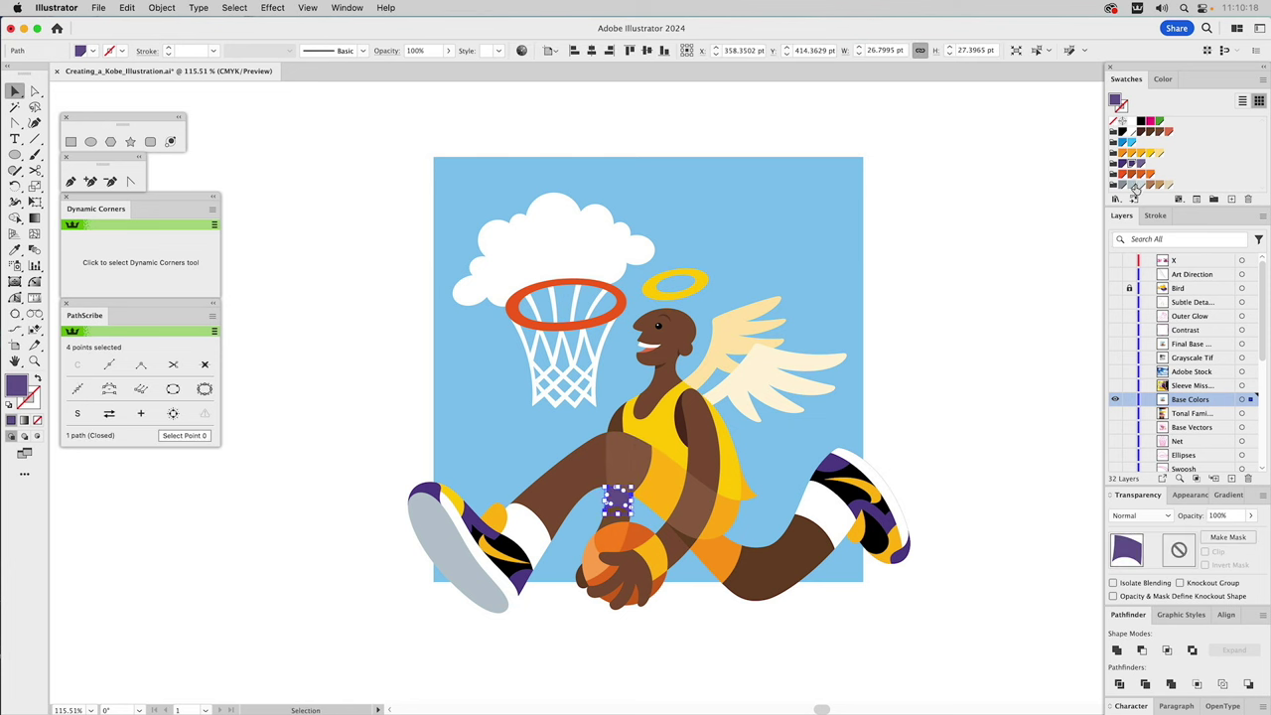
left_click(1027, 205)
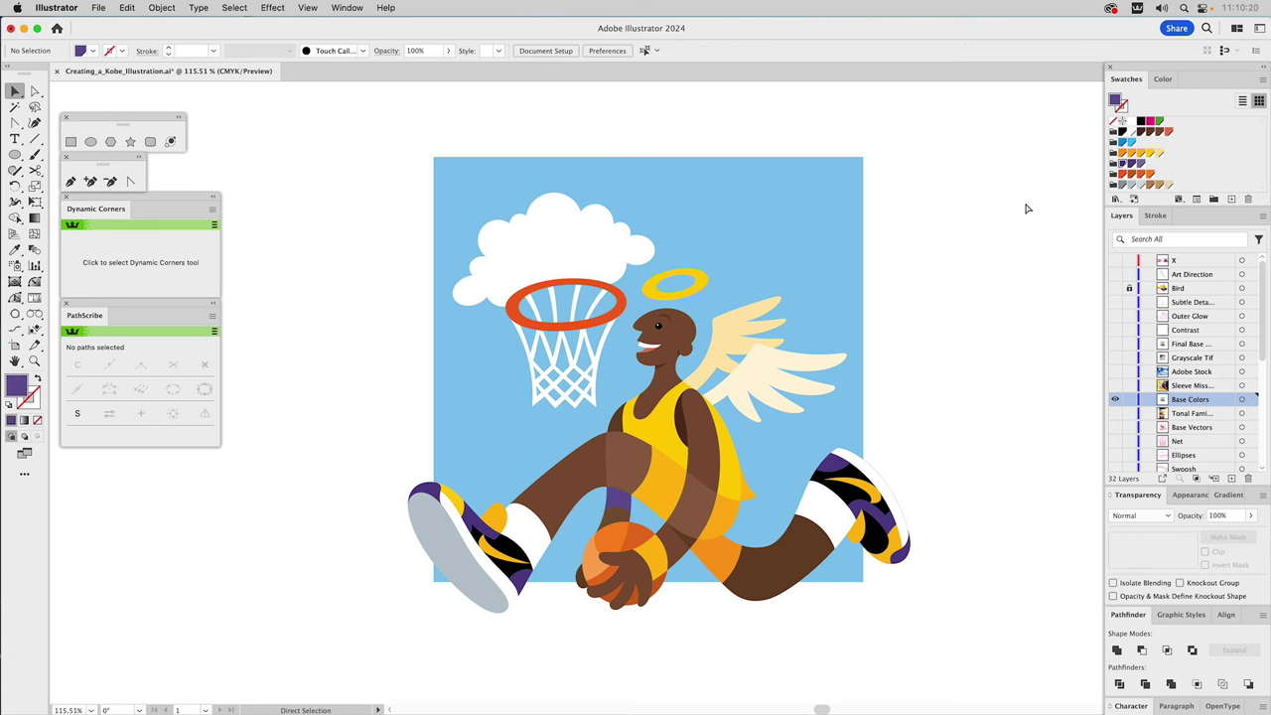
key("v")
Show the sleeve reference photo layer to examine the player's arm sleeve, and hide the photo again.
left_click(1115, 385)
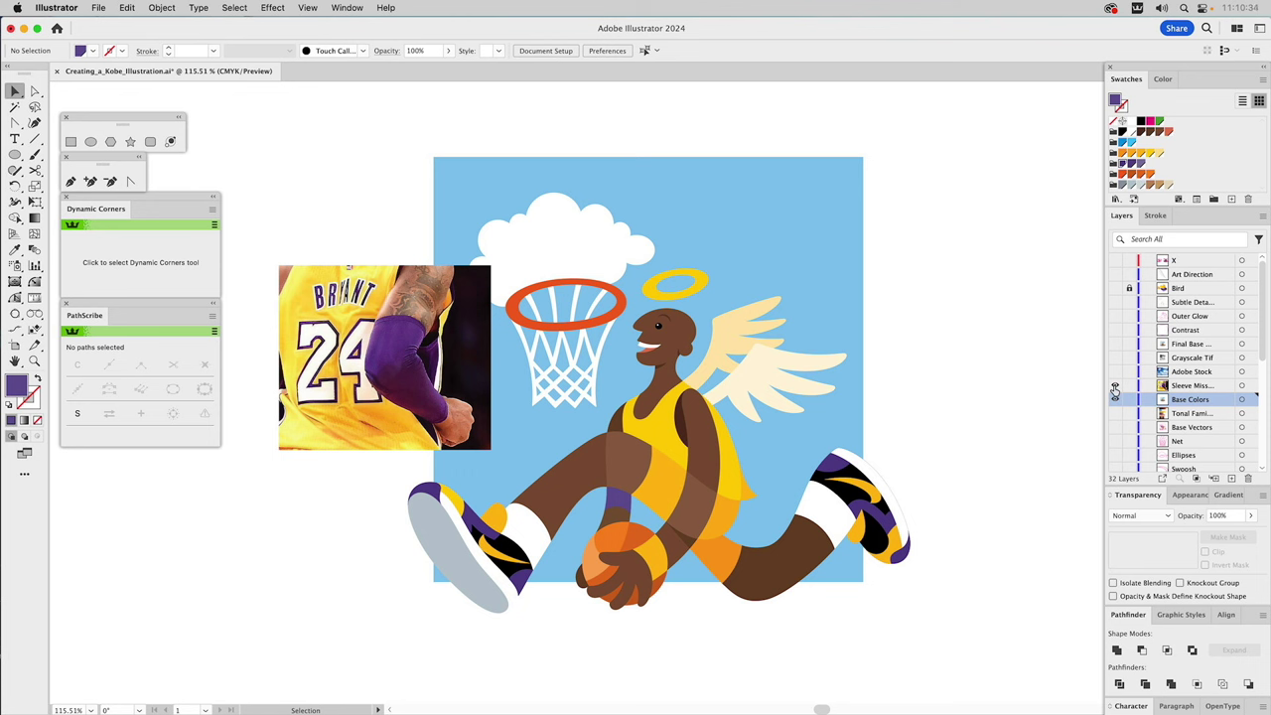
left_click(1114, 387)
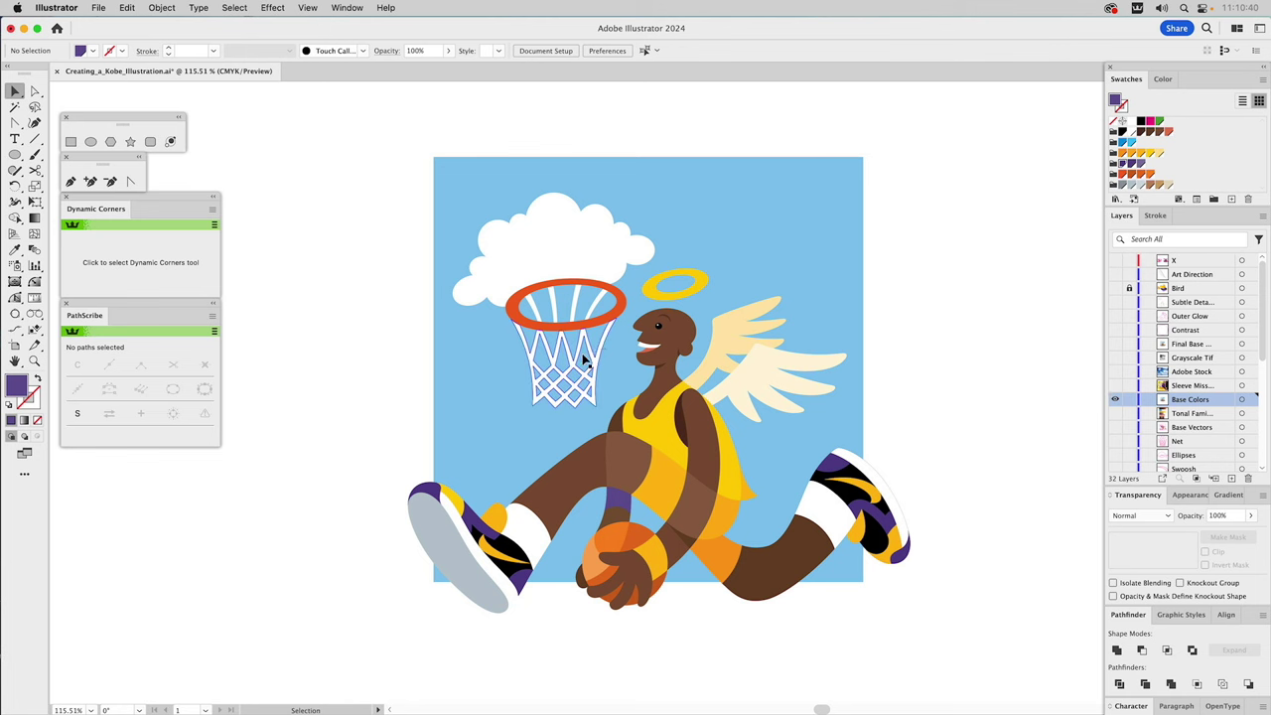
Show the Base Vectors layer in place of the Base Colors layer.
left_click(1114, 428)
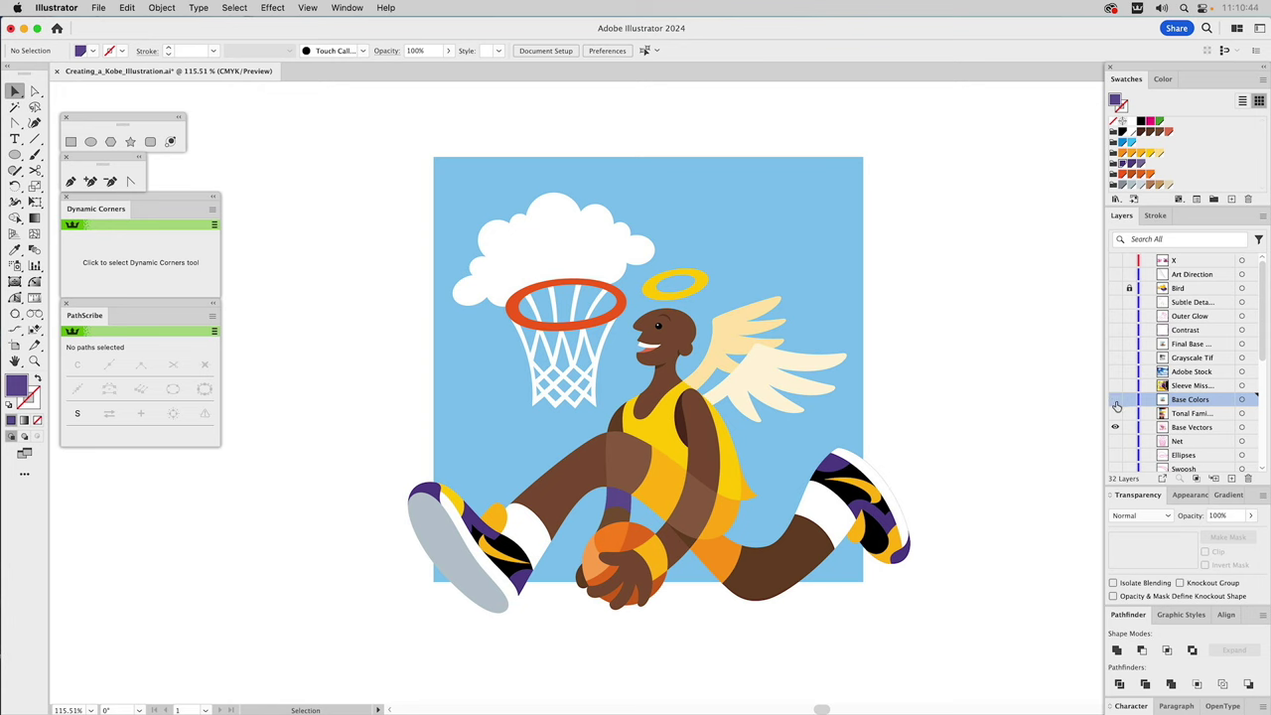
Compare the Base Vectors line work with the Base Colors artwork, and view the Adobe Stock sky photo.
left_click(1114, 400)
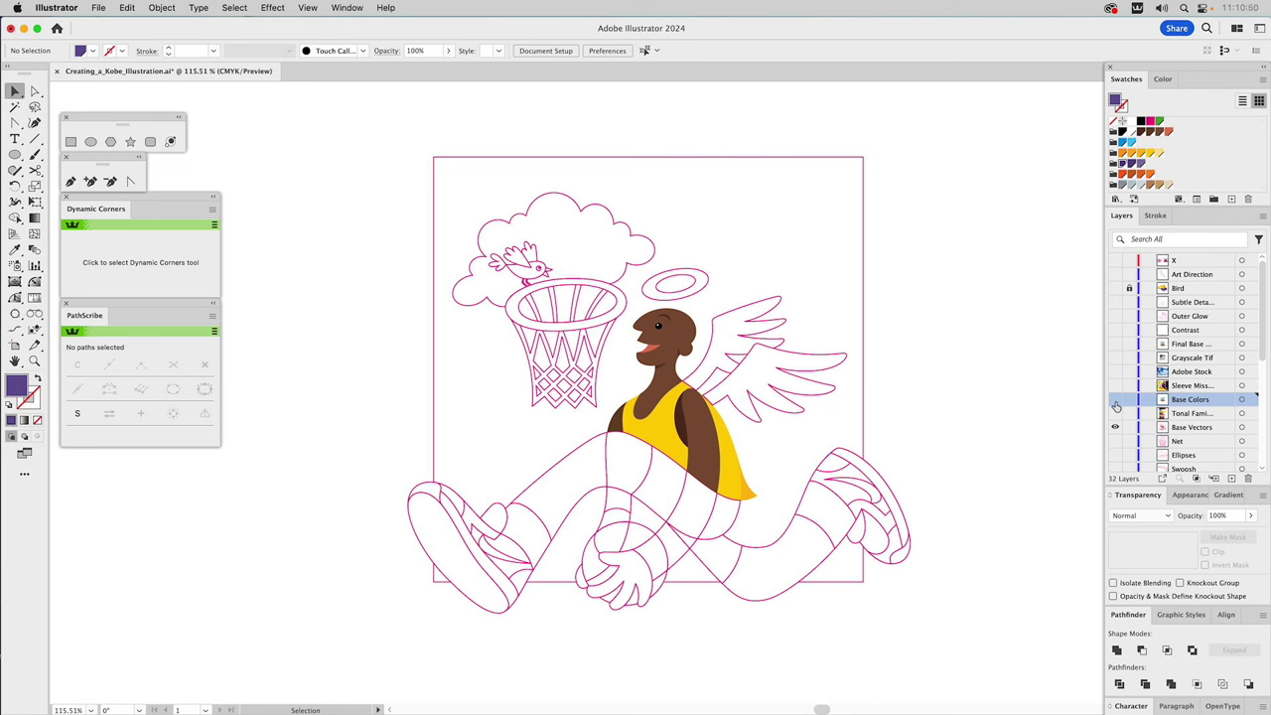
left_click(1114, 400)
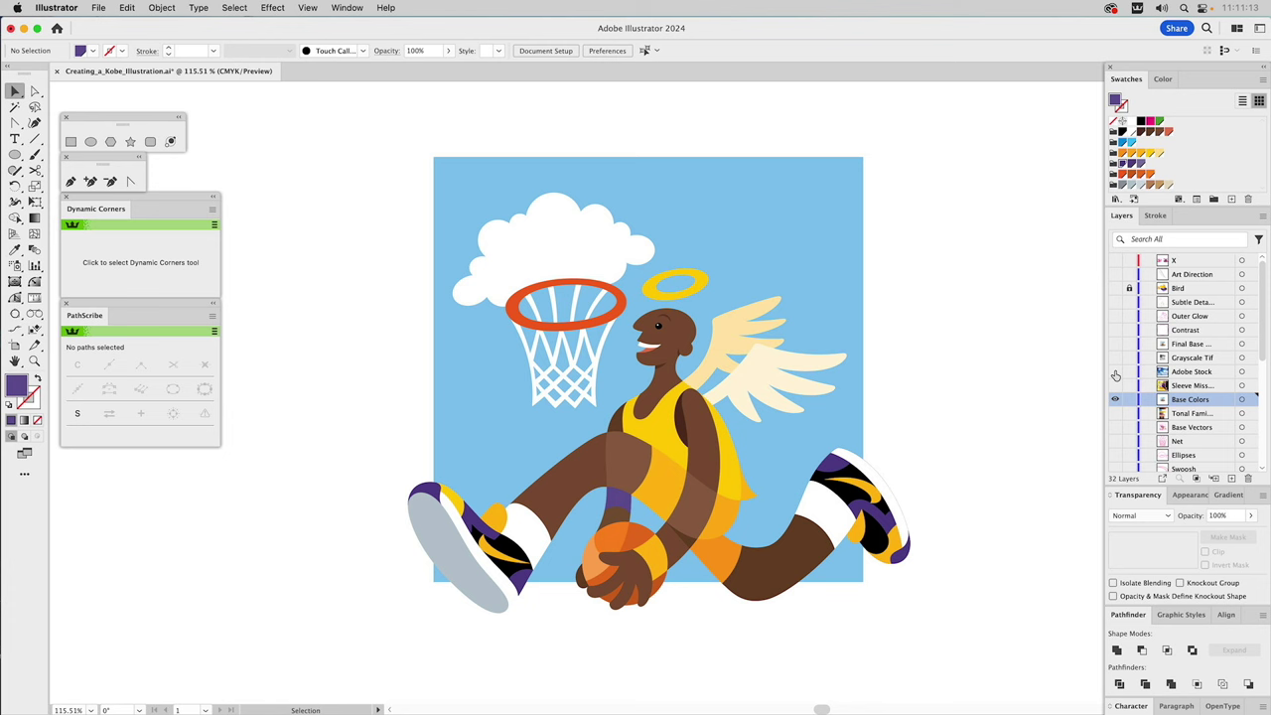
left_click(1114, 374)
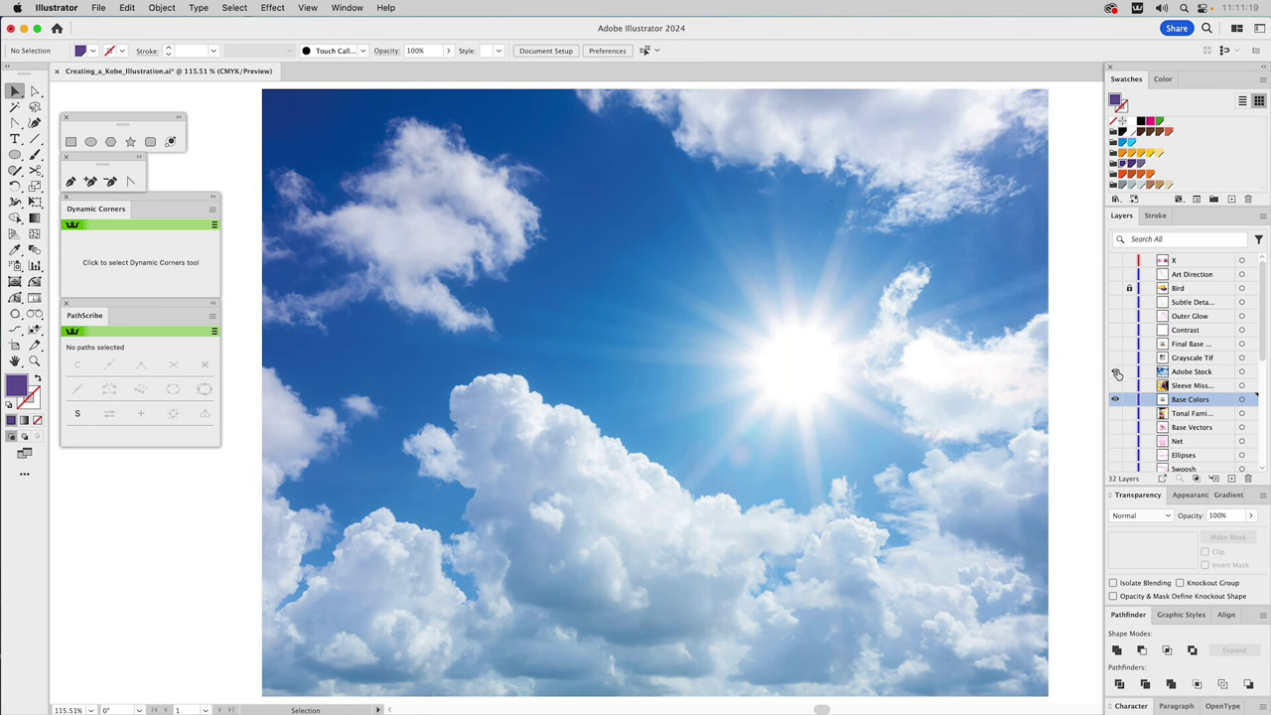
Show the Grayscale Tif layer, cut its cloud image to the clipboard, and hide the layer again.
left_click(1116, 359)
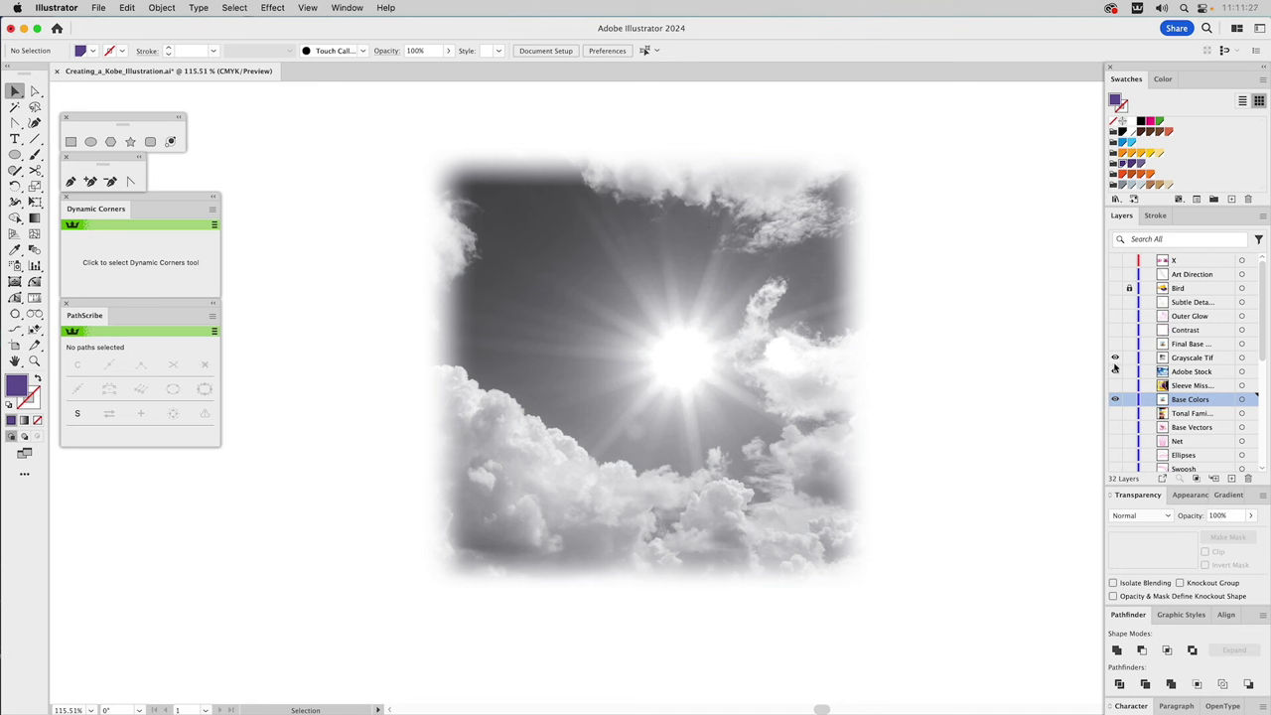
left_click(826, 316)
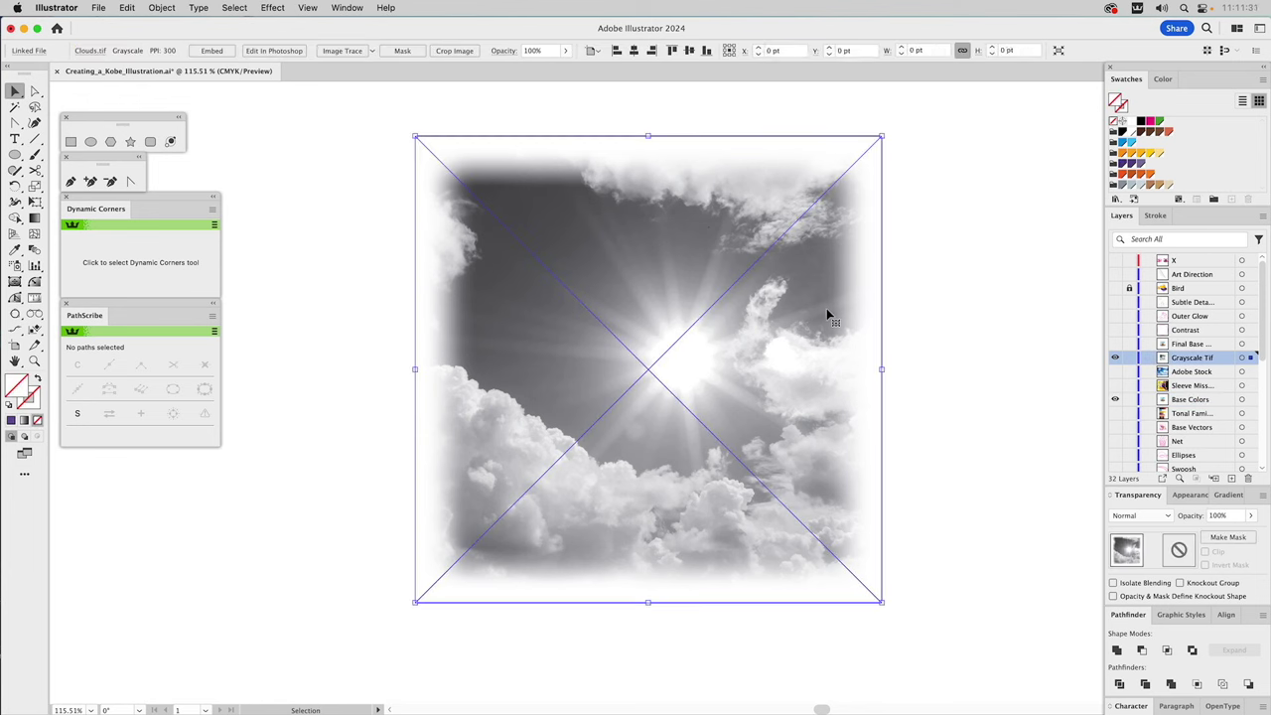
key("a")
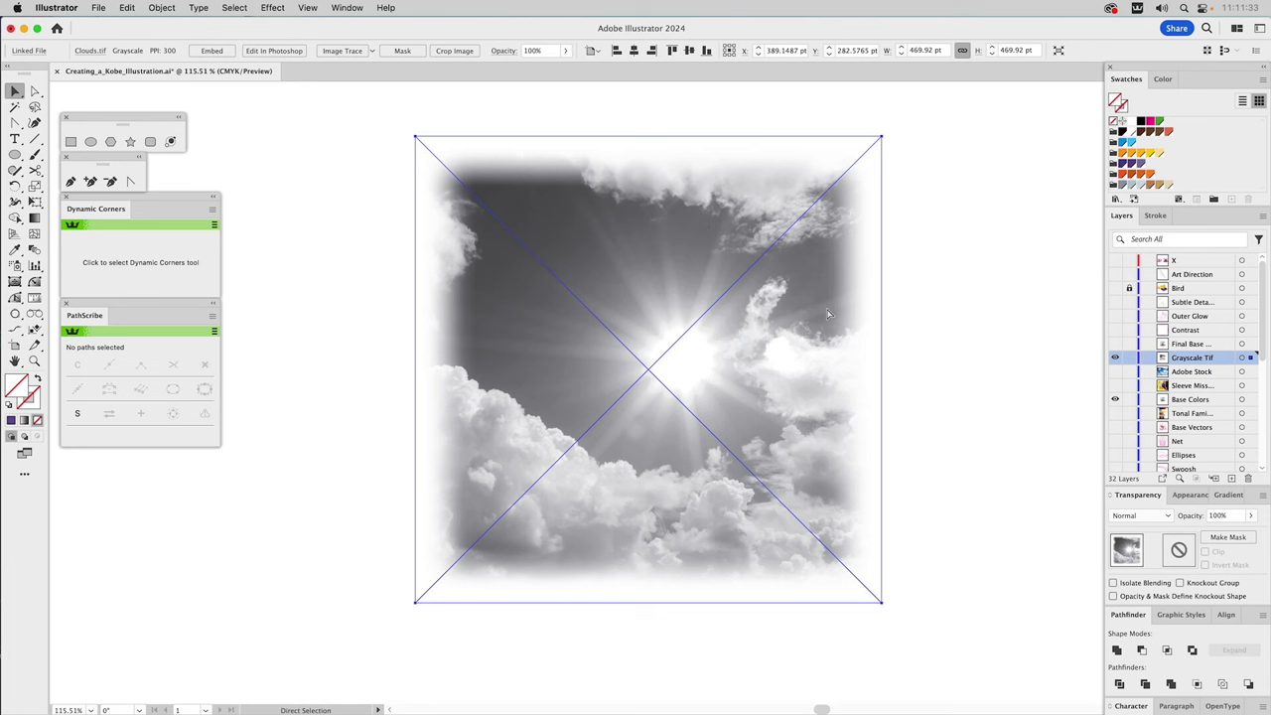
key("super+3")
left_click(1114, 358)
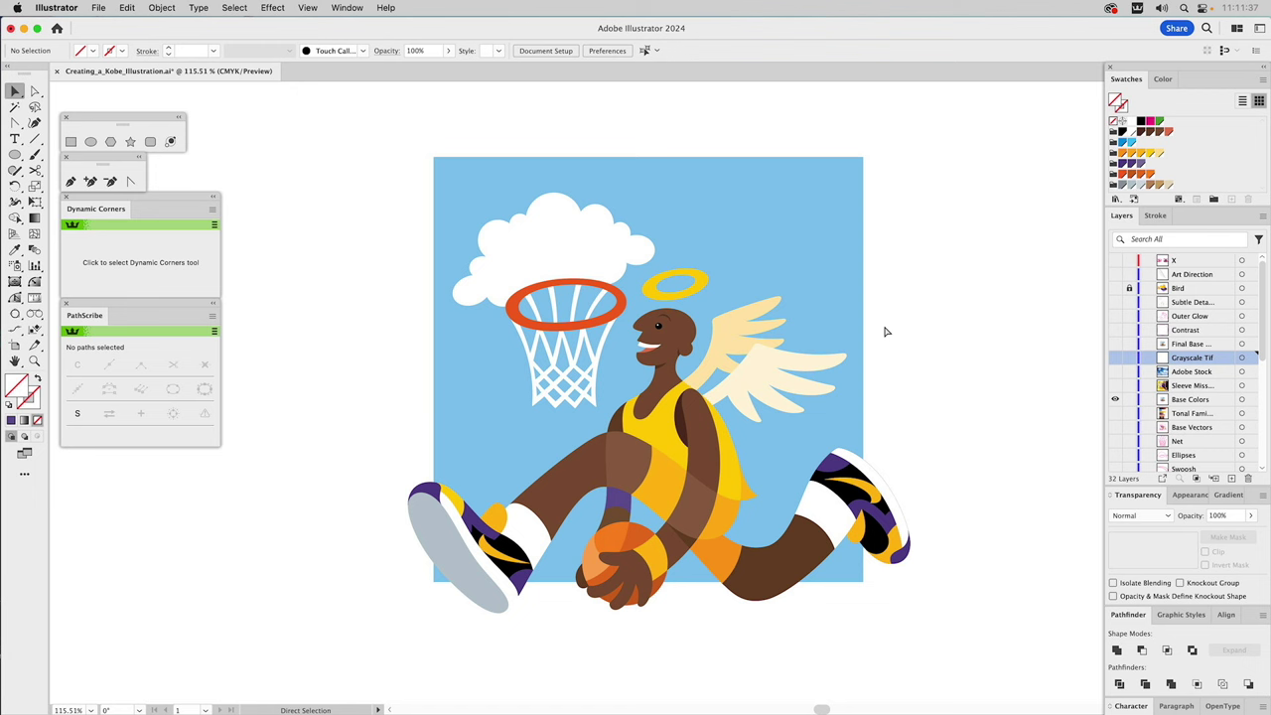
Try to paste the grayscale cloud image onto the Base Colors layer, and undo the paste.
key("super+v")
left_click(703, 395)
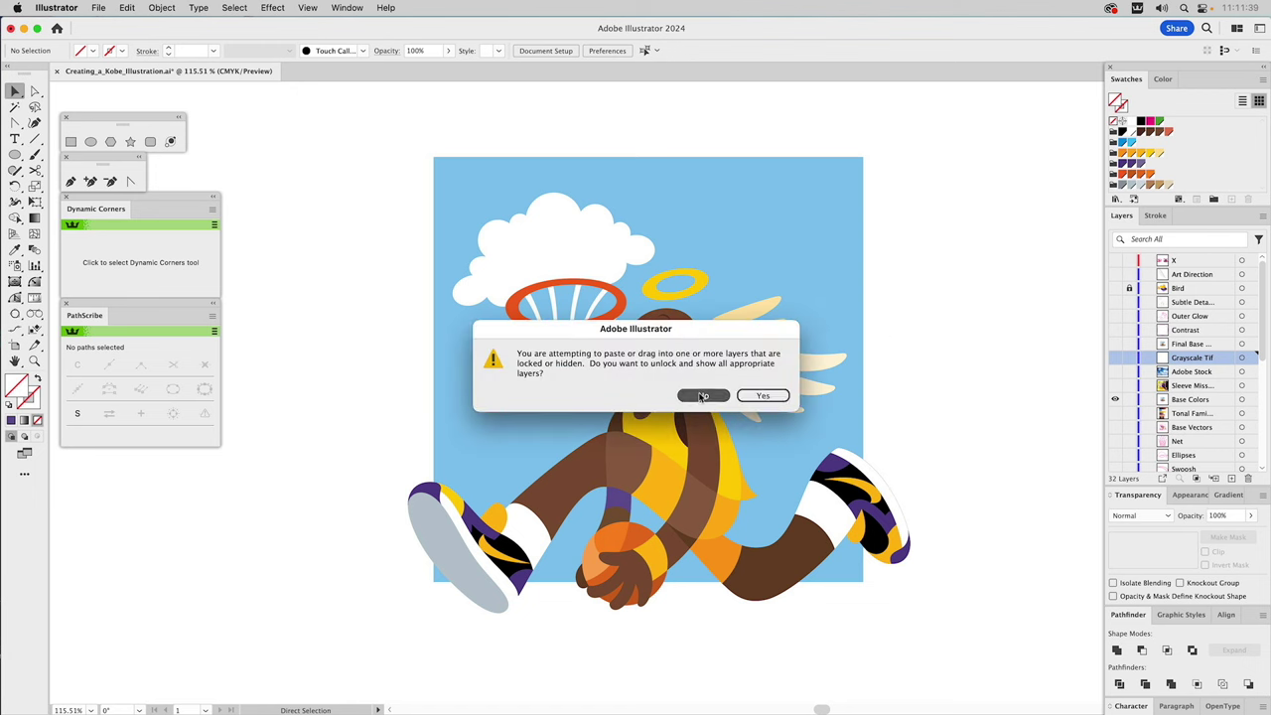
left_click(1182, 401)
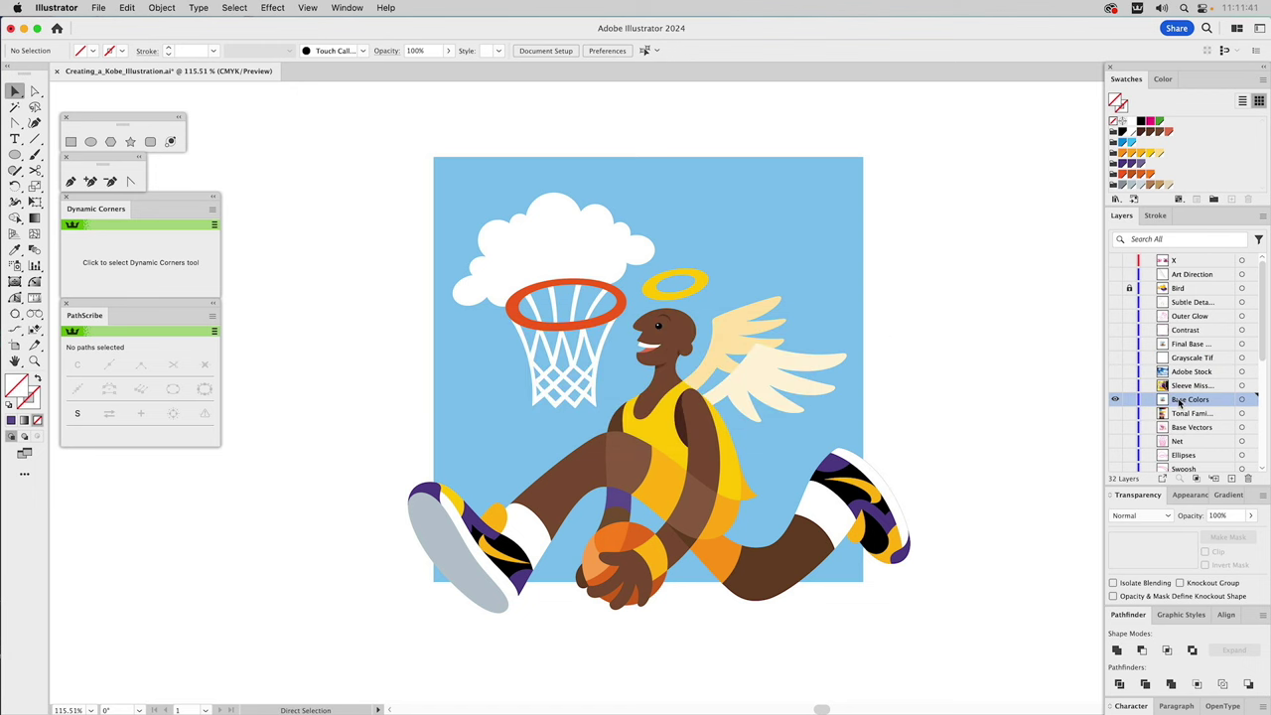
key("super+v")
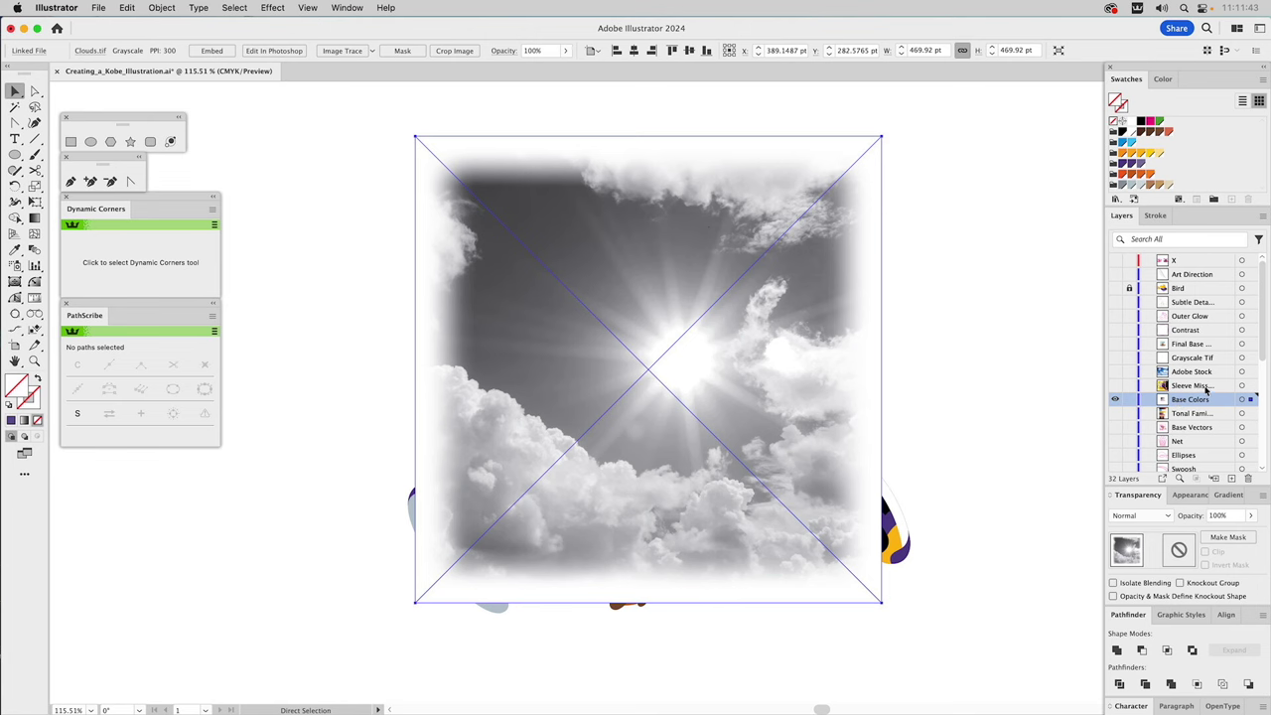
key("super+z")
Paste the cloud image behind the light blue background square on the Base Colors layer, and delete the square.
left_click(851, 232)
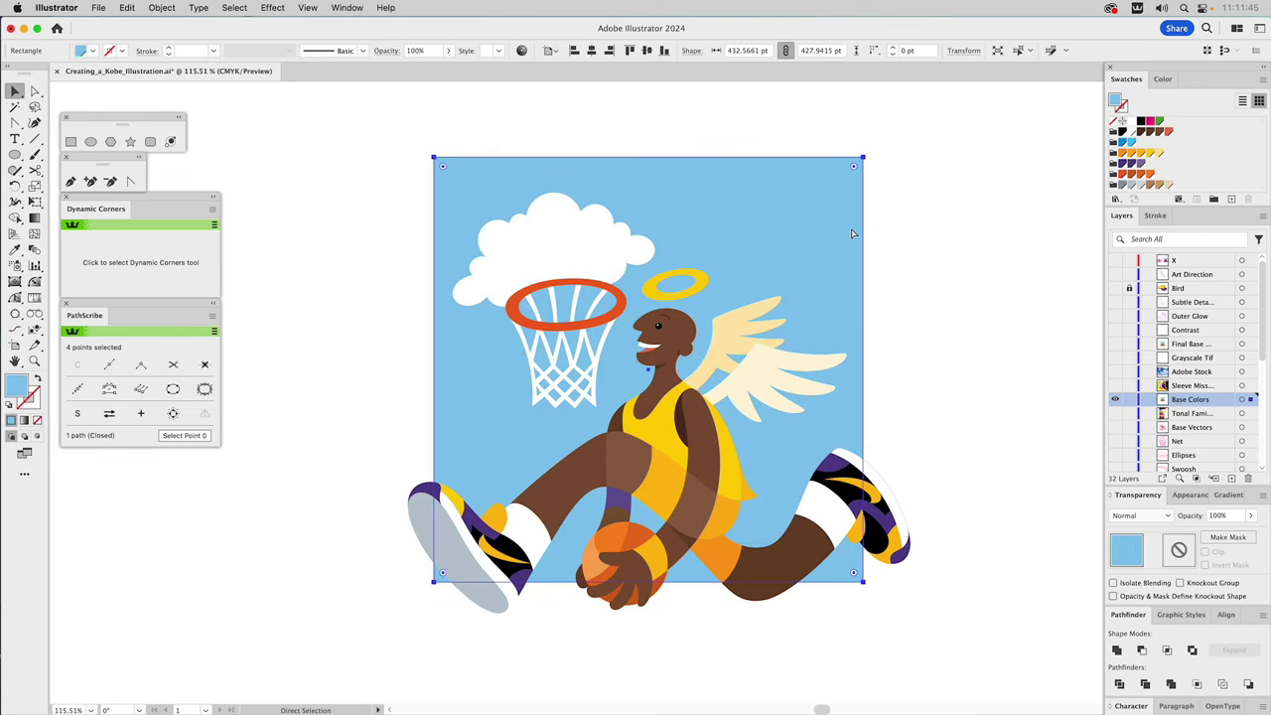
key("super+b")
left_click(996, 235)
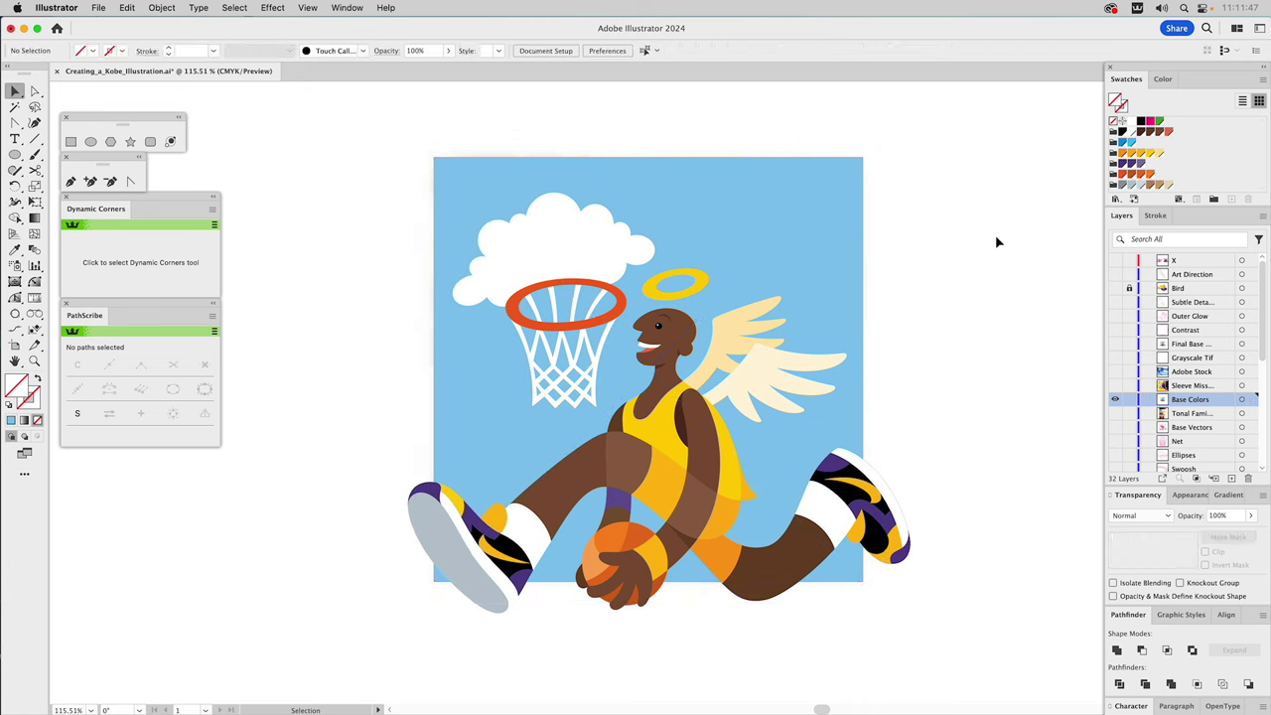
left_click(860, 225)
key("Delete")
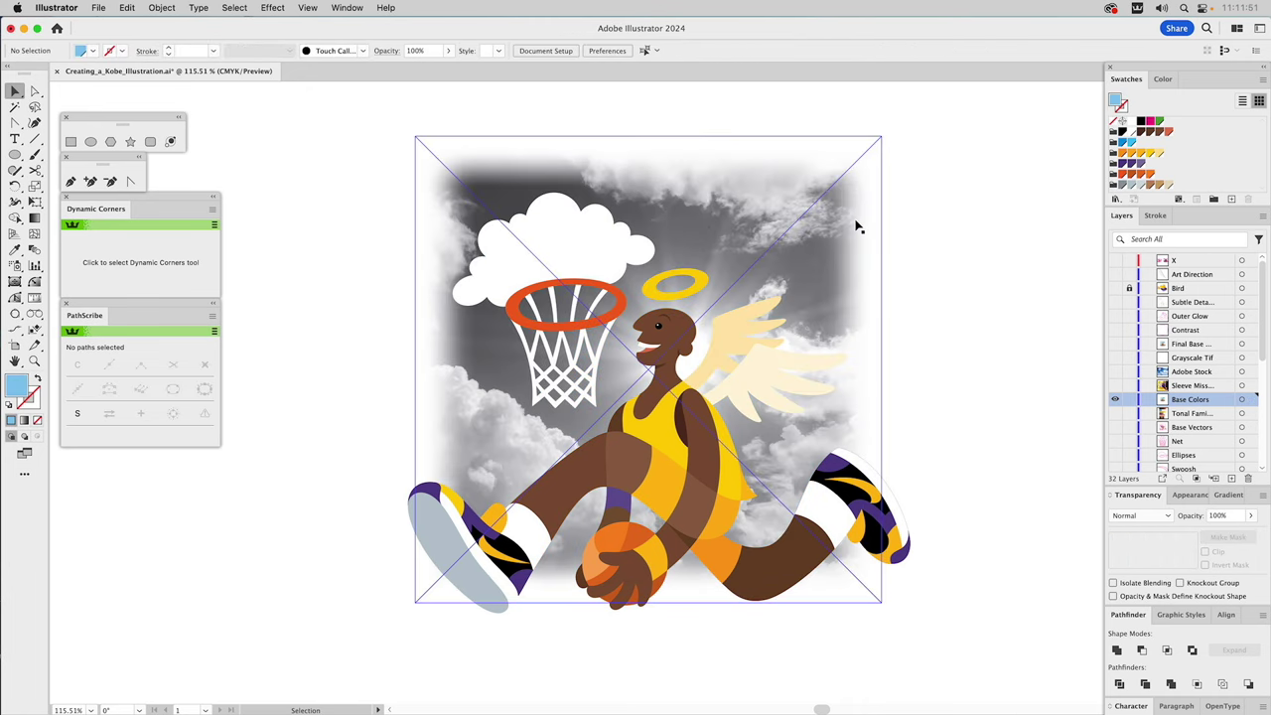
Color the grayscale cloud image with the darker blue swatch and leave nothing selected.
left_click(859, 226)
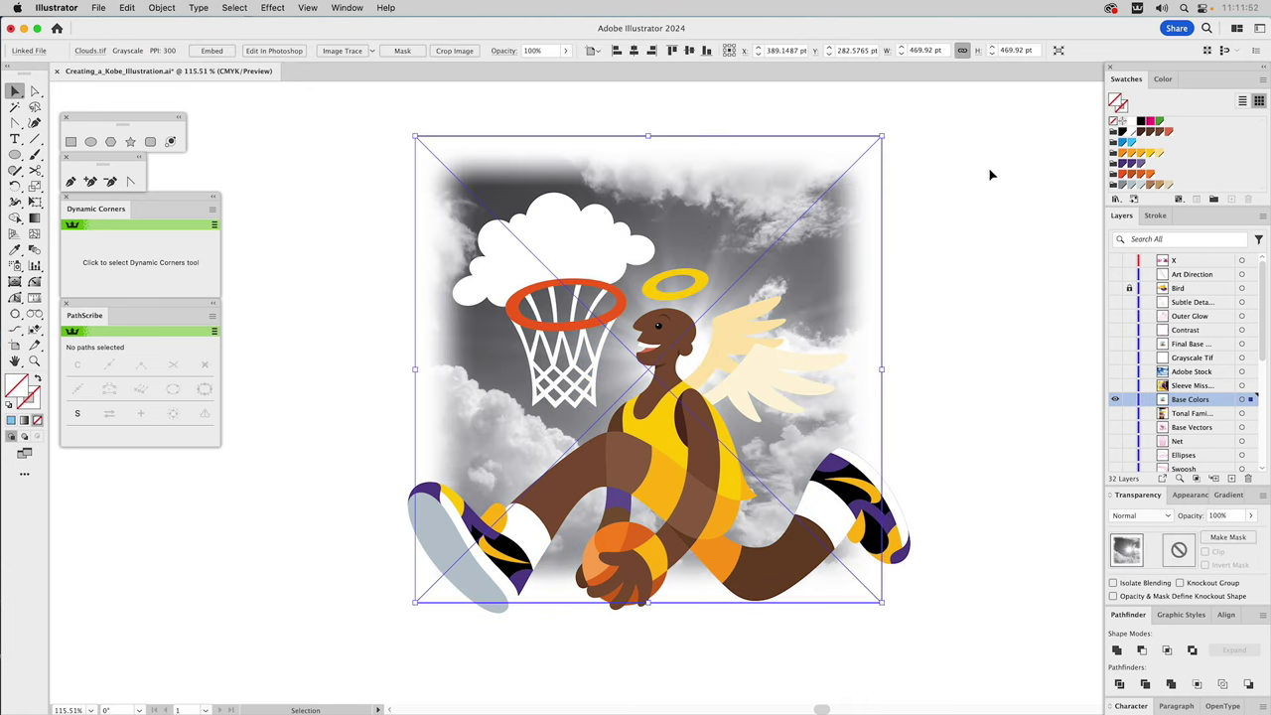
left_click(1125, 143)
left_click(1027, 156)
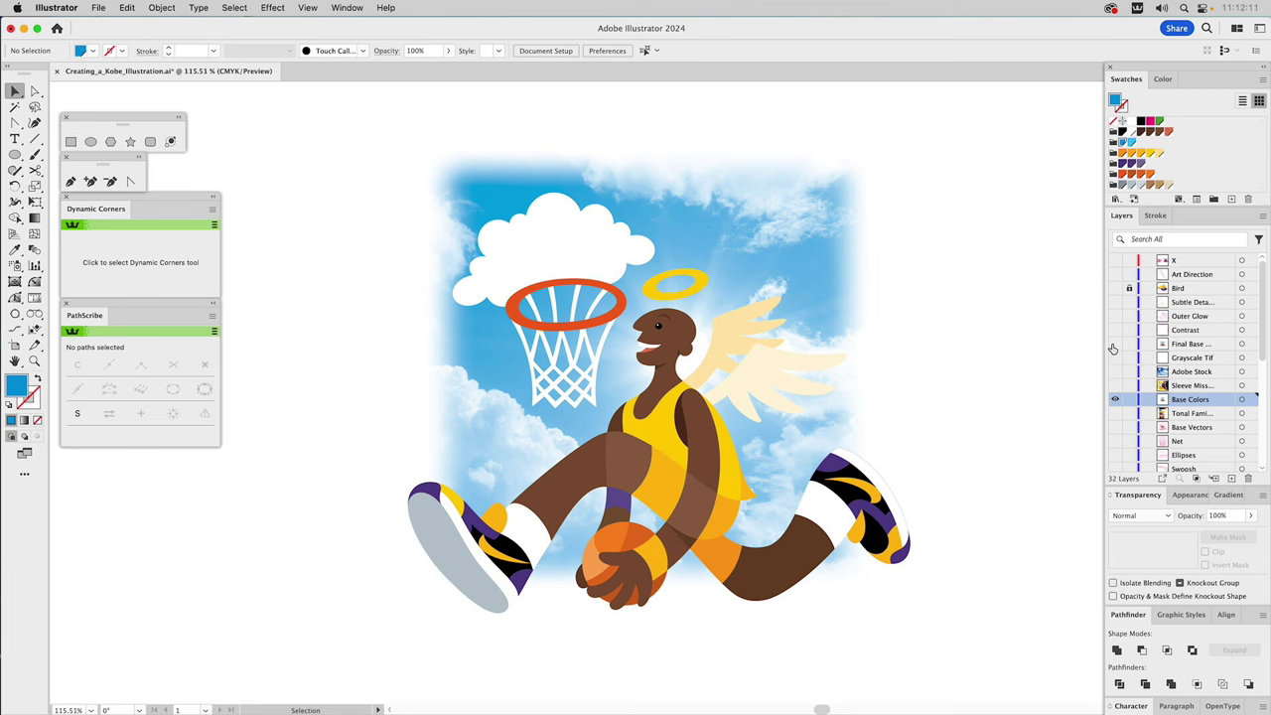
Show the final base and Contrast layers, and apply the first blue gradient graphic style to the outlined circle.
left_click(1114, 346)
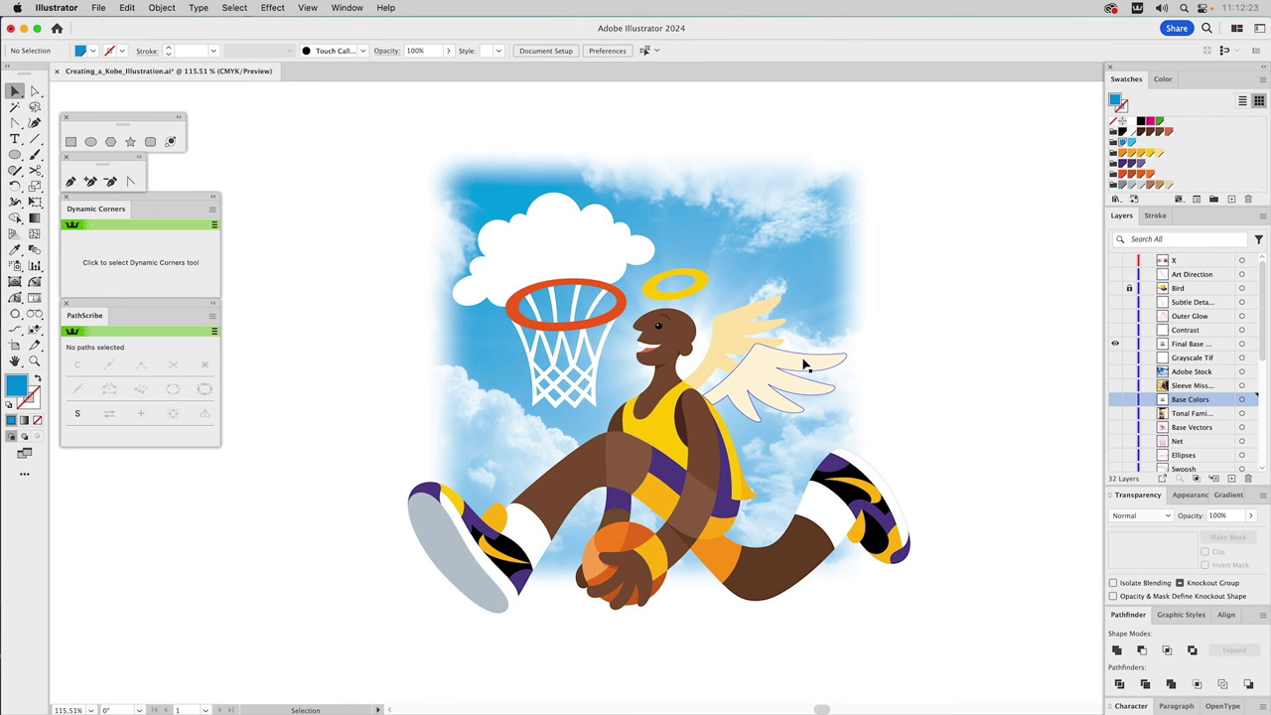
left_click(1115, 330)
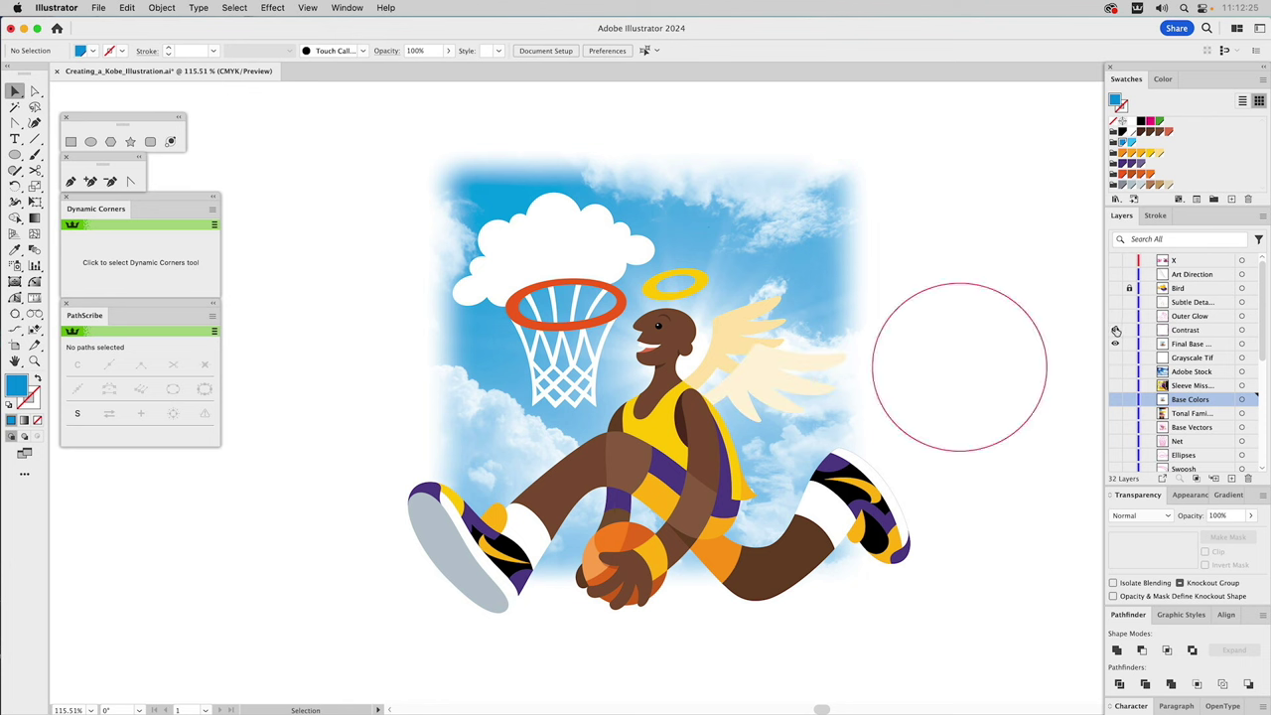
left_click(984, 292)
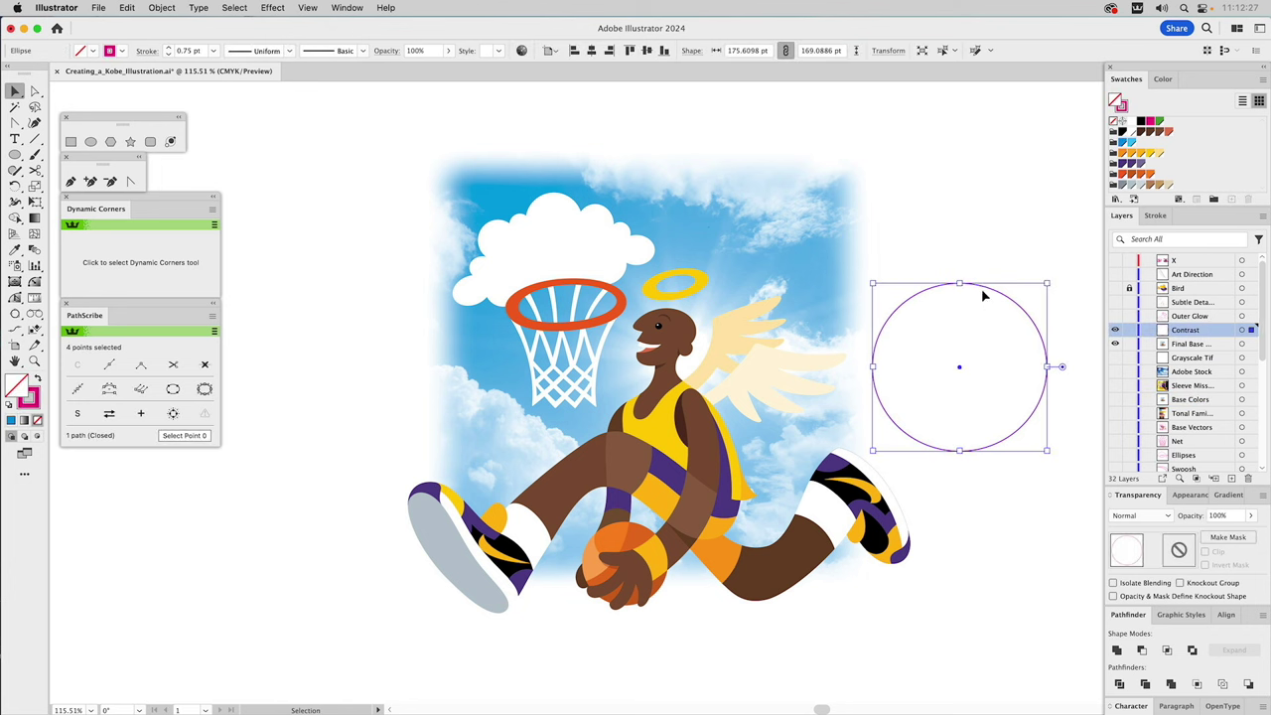
left_click(1184, 616)
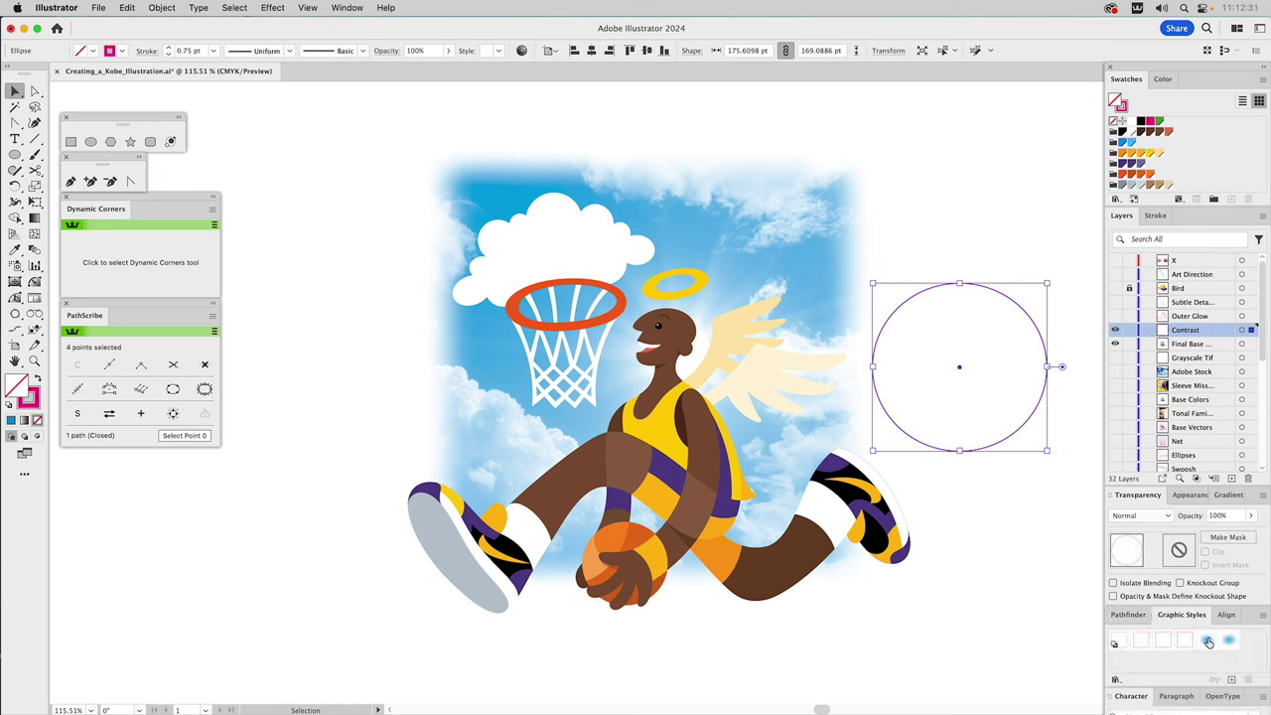
left_click(1207, 640)
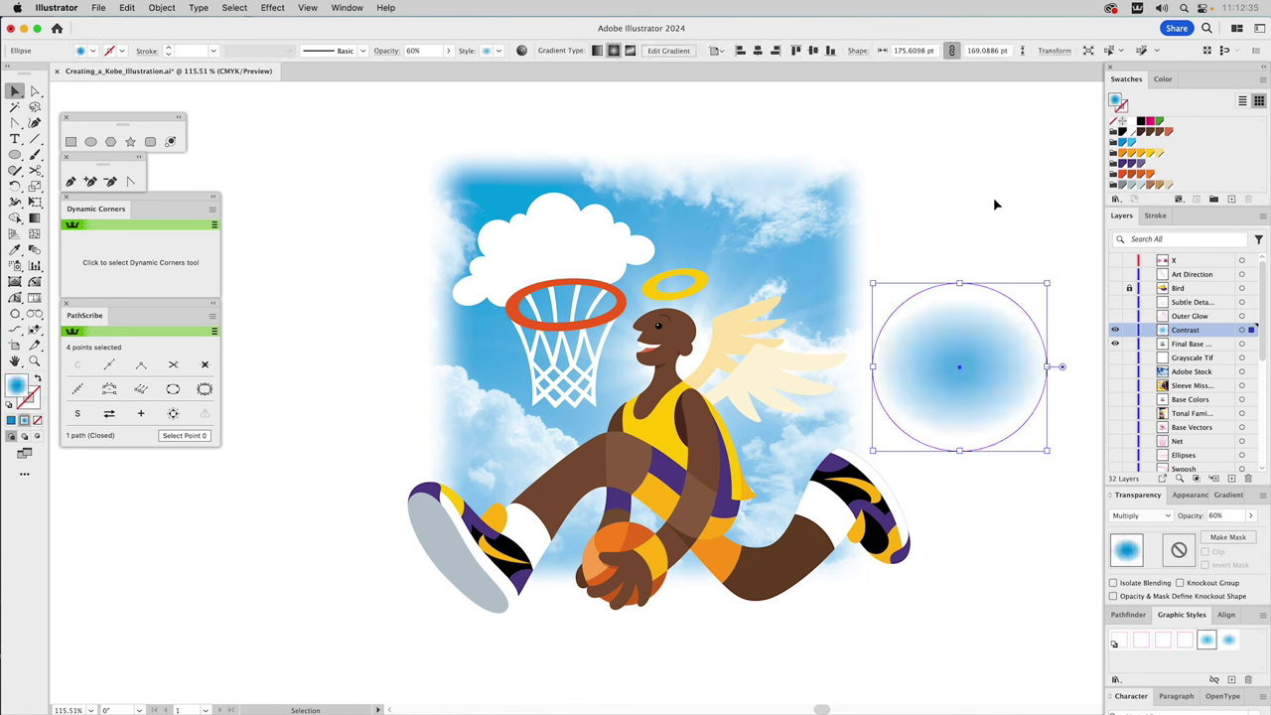
Examine the circle's radial gradient stops, blend mode and opacity settings.
left_click(1228, 495)
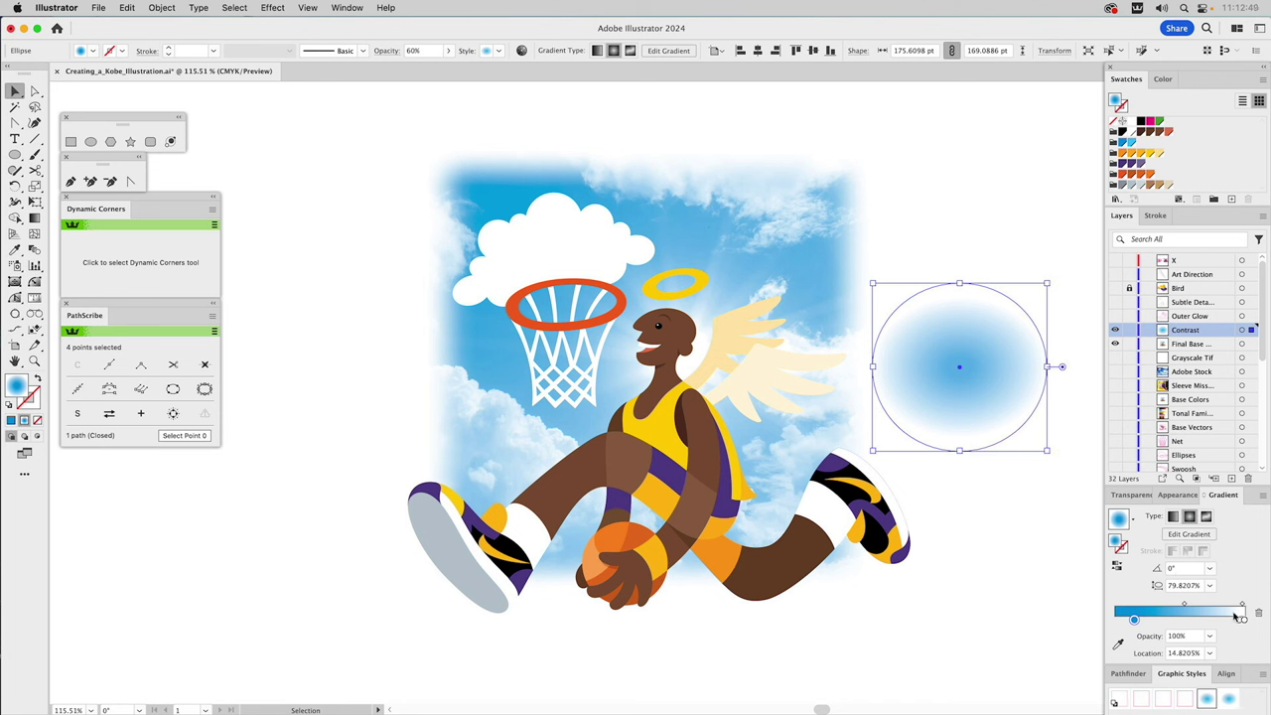
left_click(1002, 203)
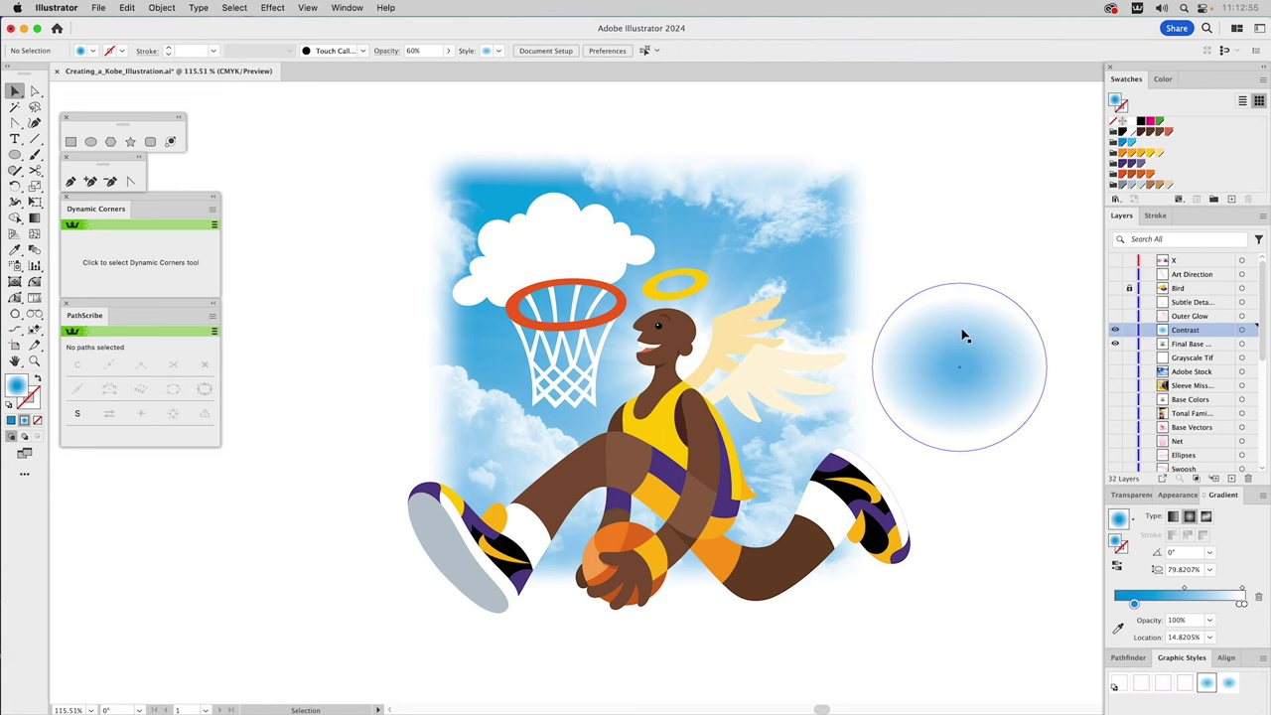
left_click(963, 338)
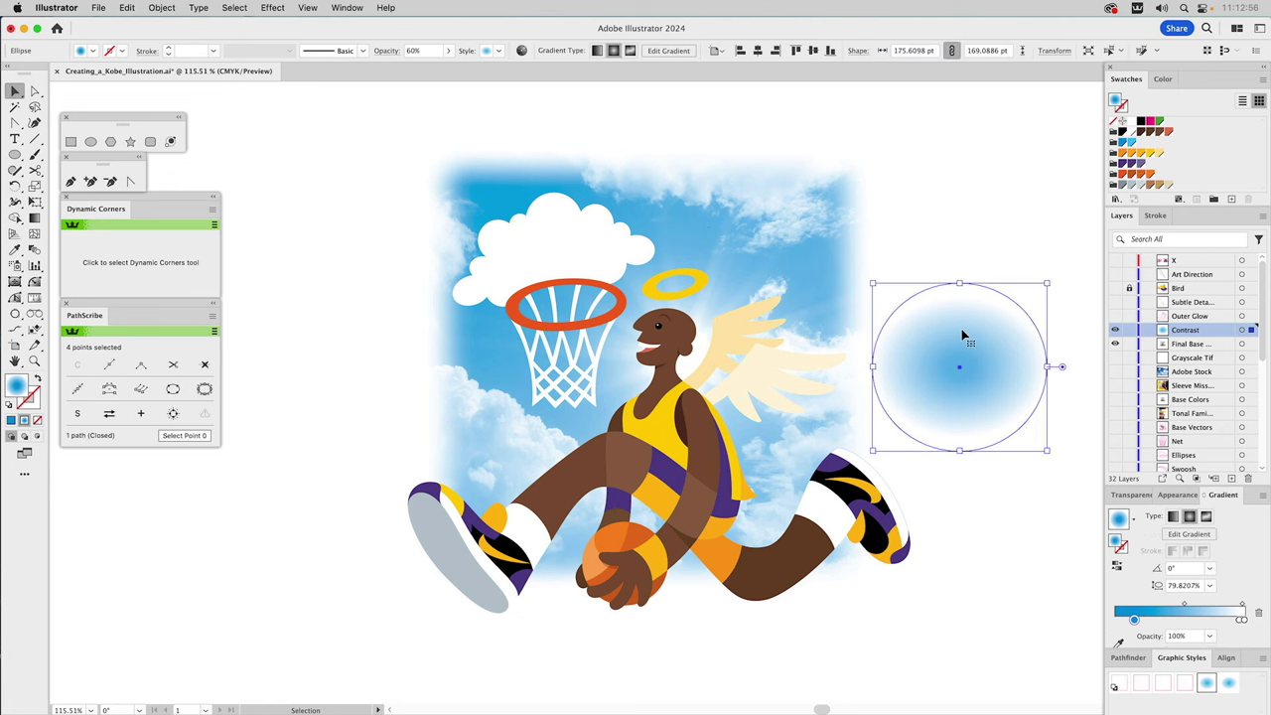
left_click(1127, 495)
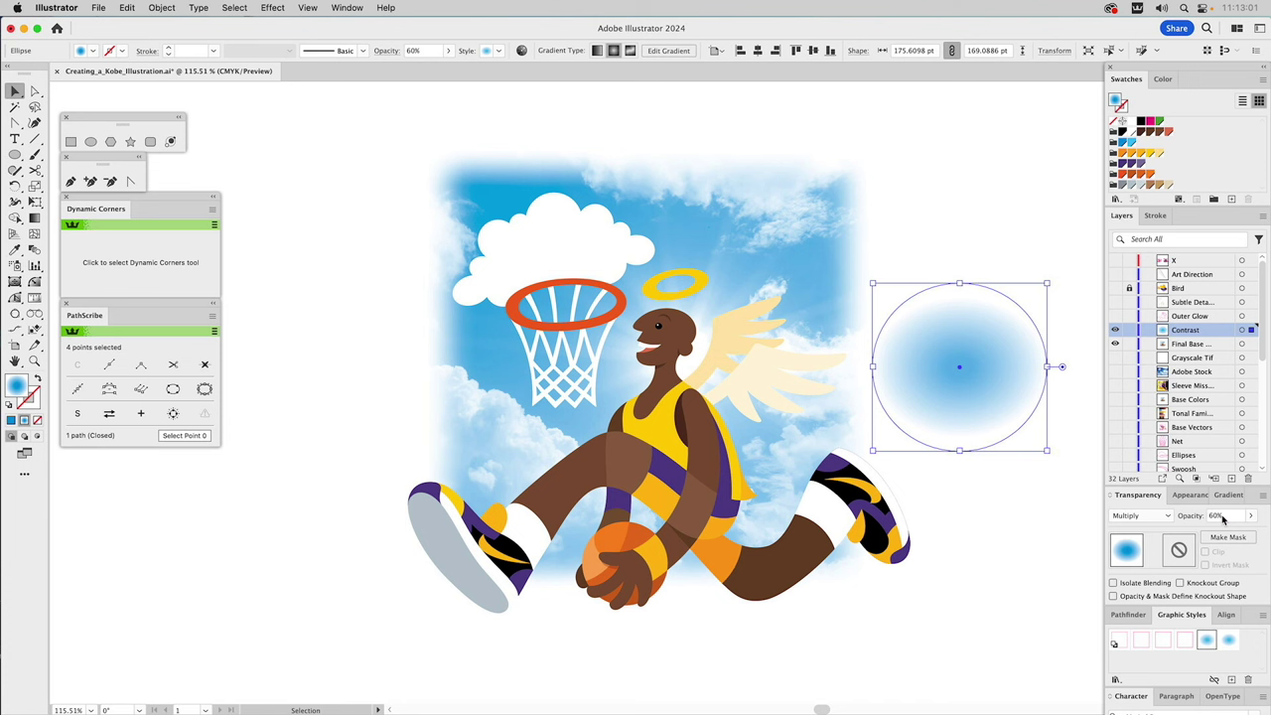
Move the blue gradient circle over the wings, cut it, and paste it directly behind the player figure group.
left_click_drag(999, 360, 799, 351)
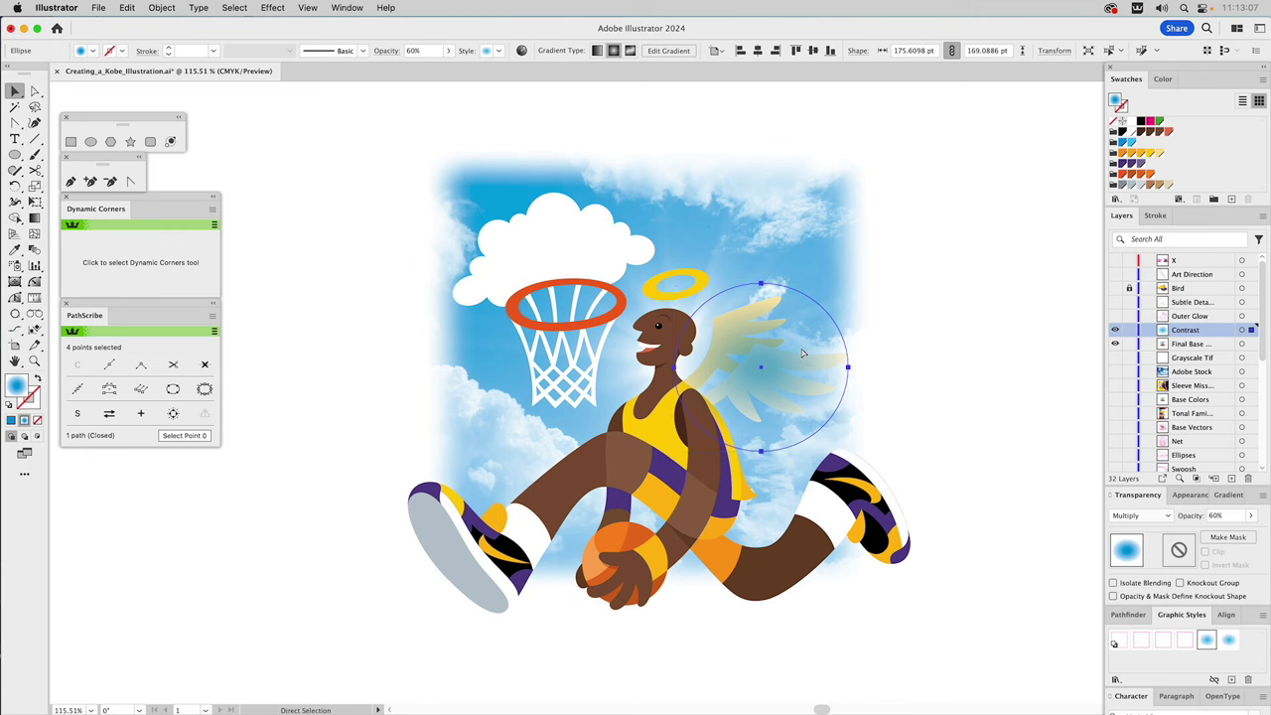
key("Delete")
key("v")
left_click(752, 346)
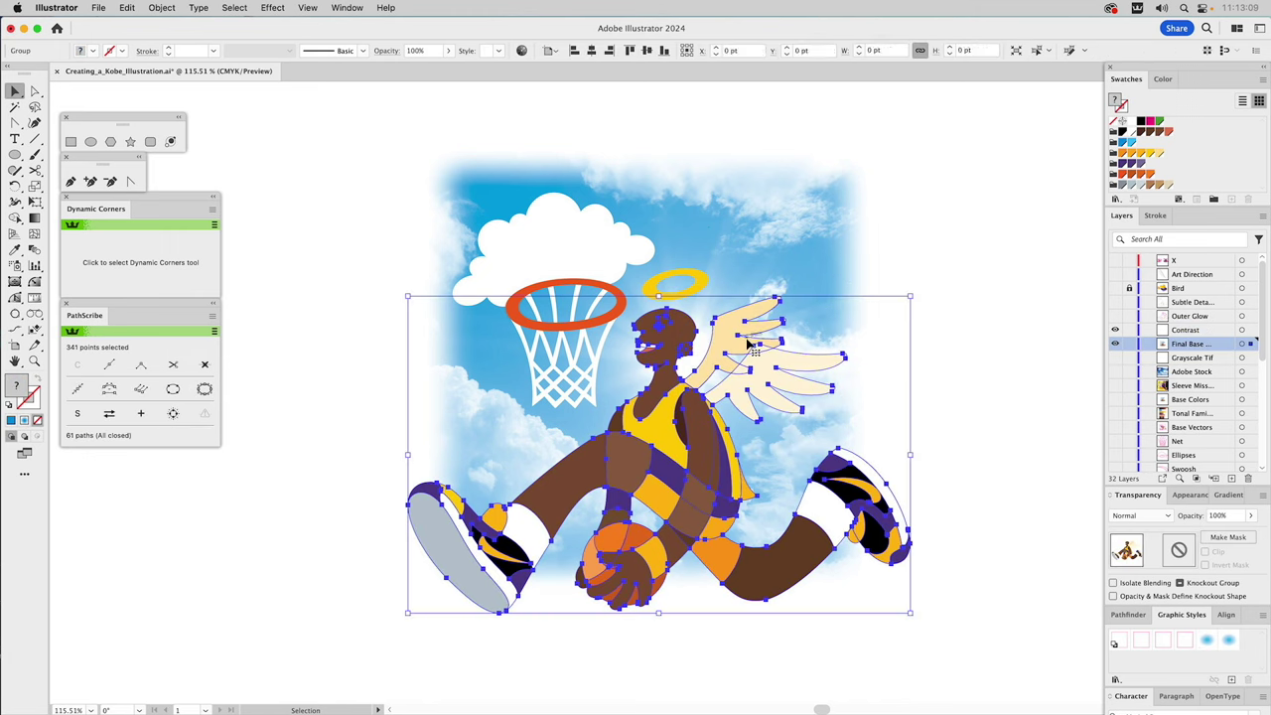
key("a")
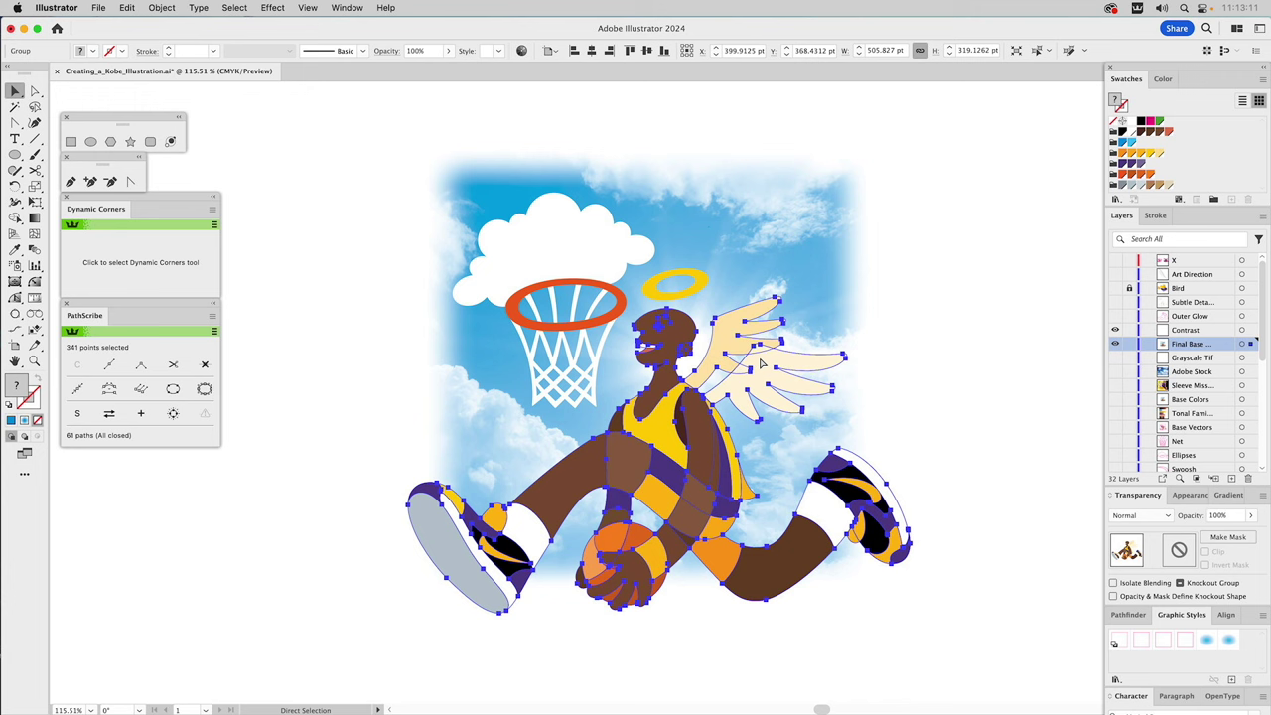
key("super+z")
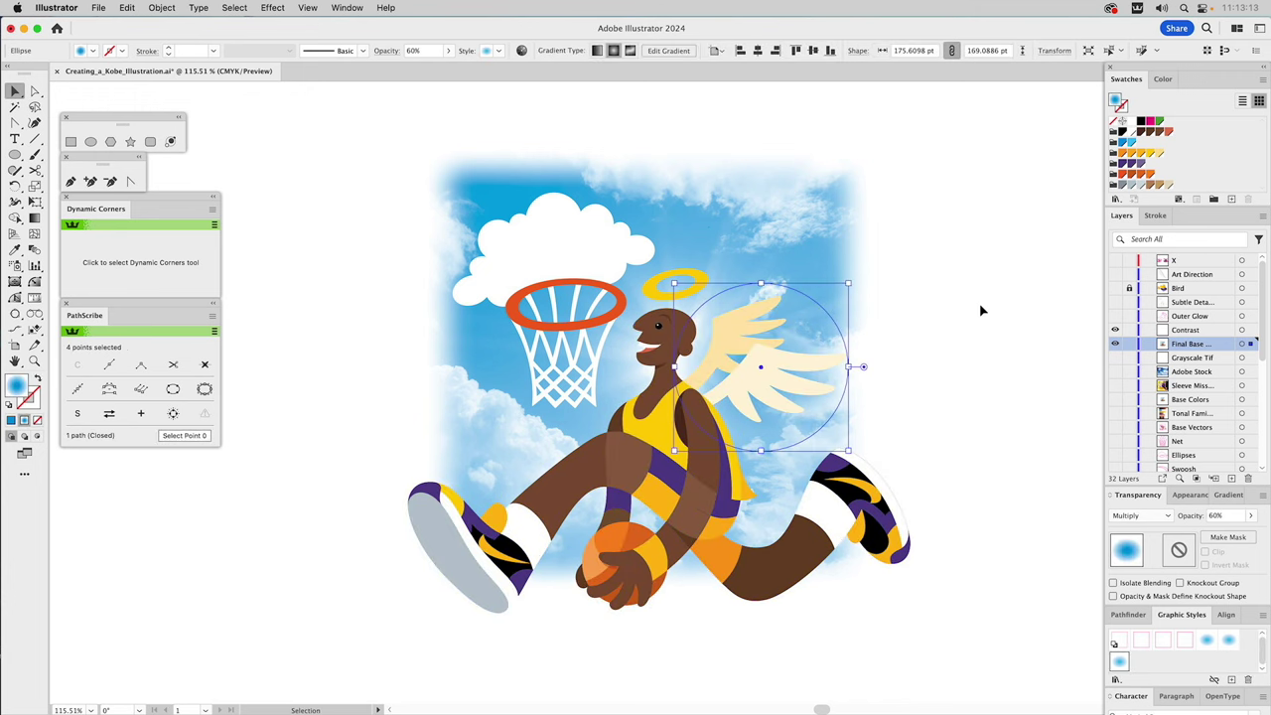
key("v")
left_click(980, 310)
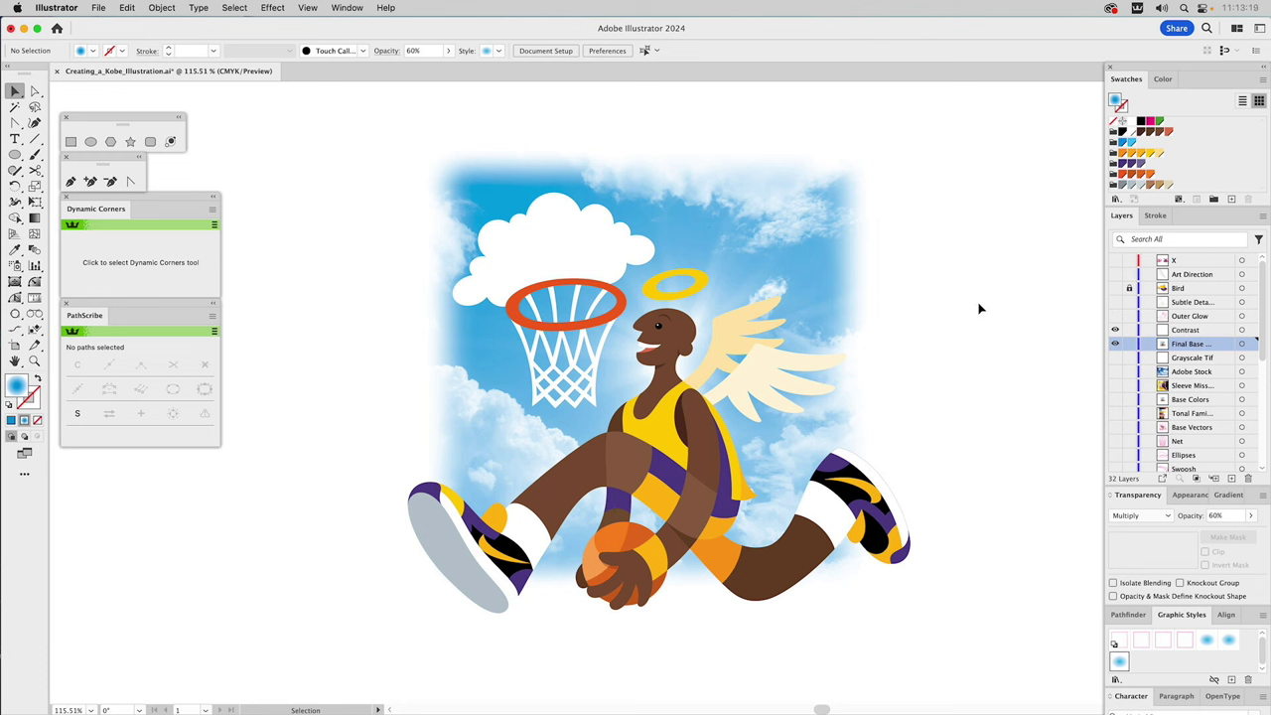
Show the Outer Glow layer and give its figure outline a white fill with no stroke.
left_click(1114, 316)
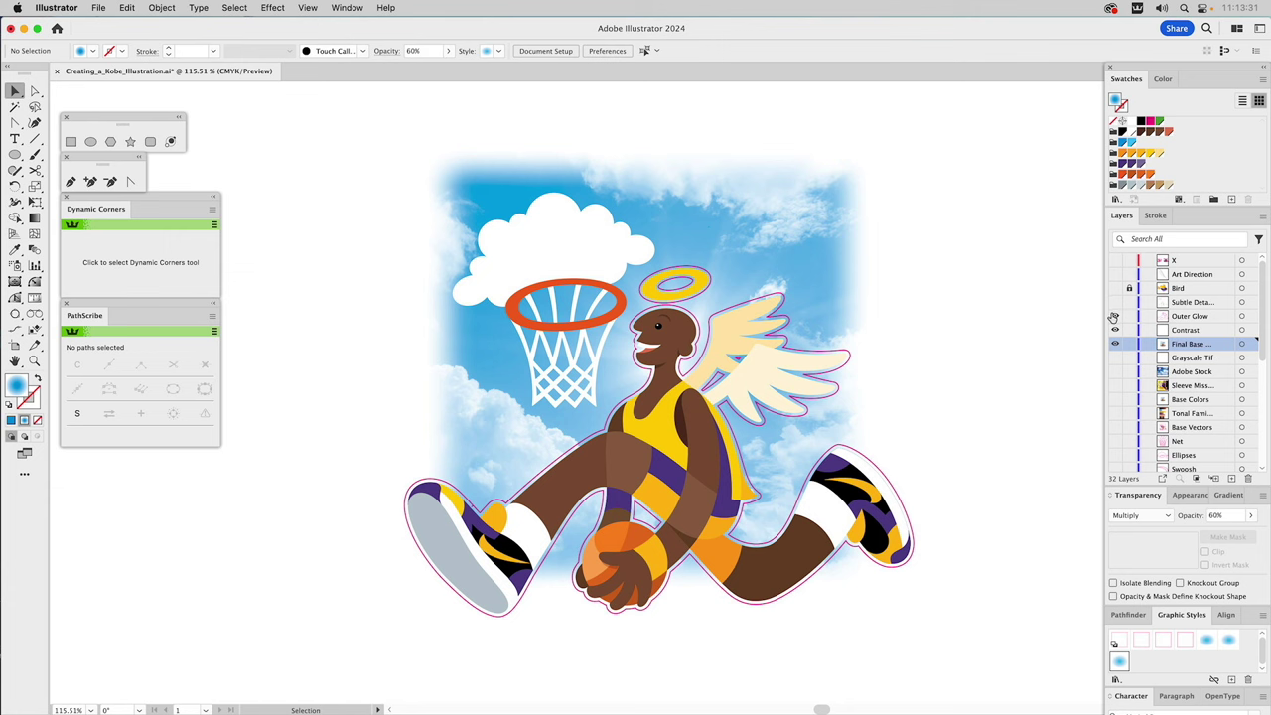
left_click(781, 294)
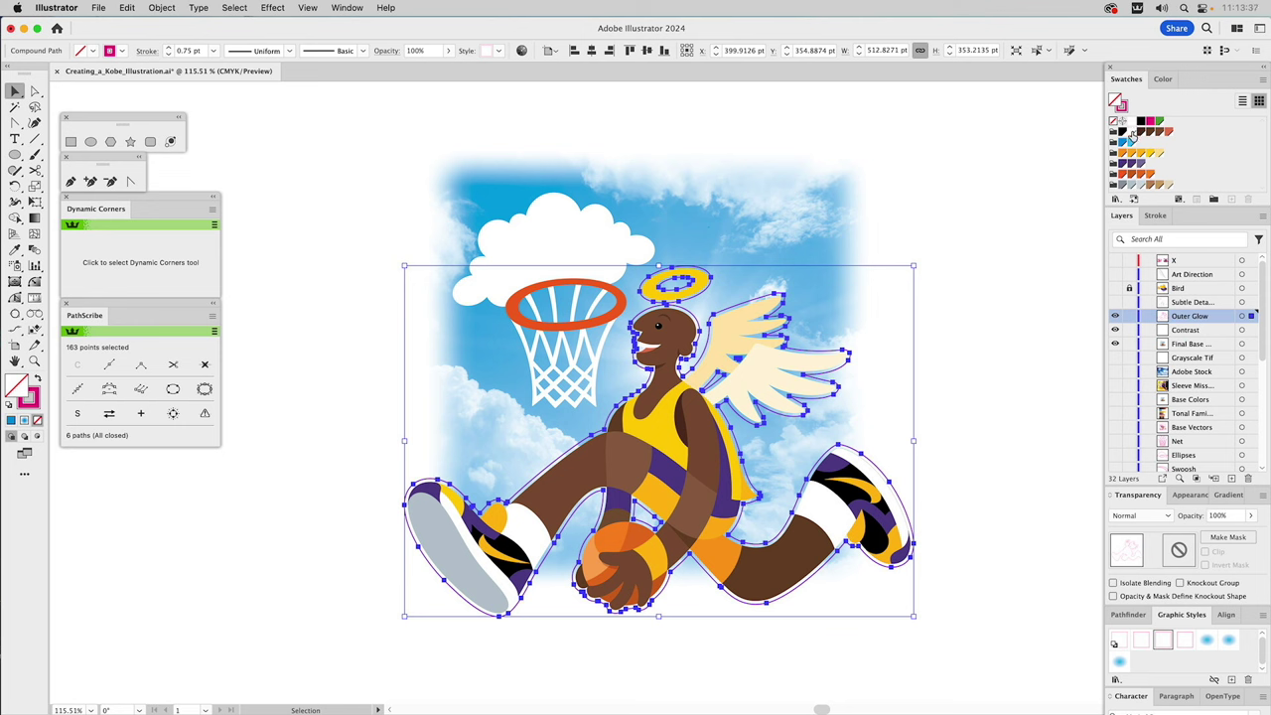
left_click(1123, 121)
left_click(1123, 107)
left_click(1113, 120)
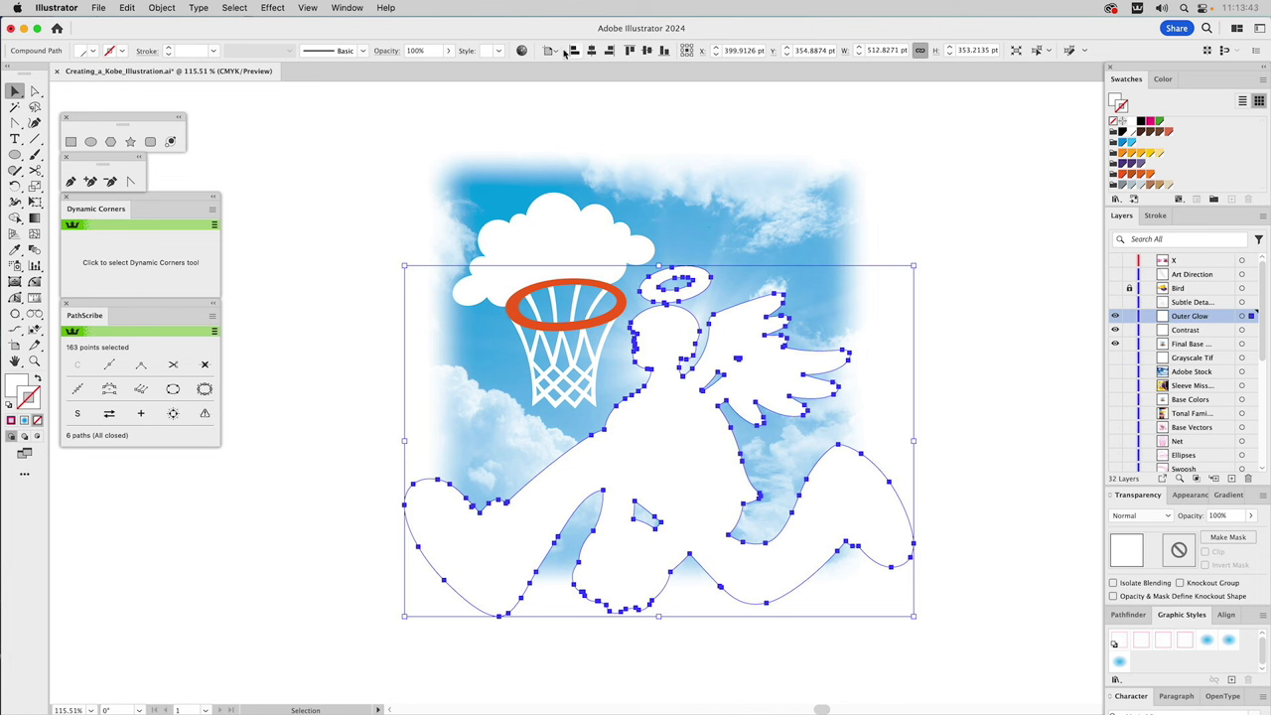
Apply a Gaussian Blur to the white figure outline, reducing the radius until only its edges are softened.
left_click(282, 7)
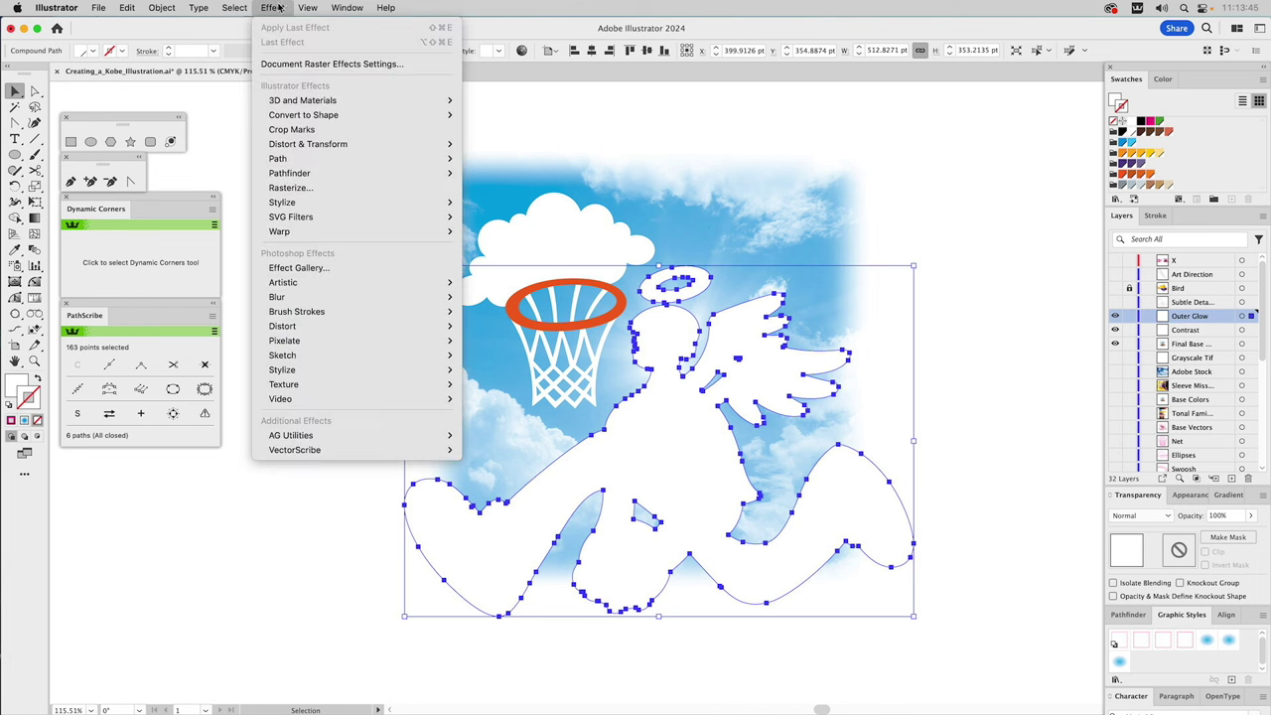
mouse_move(282, 203)
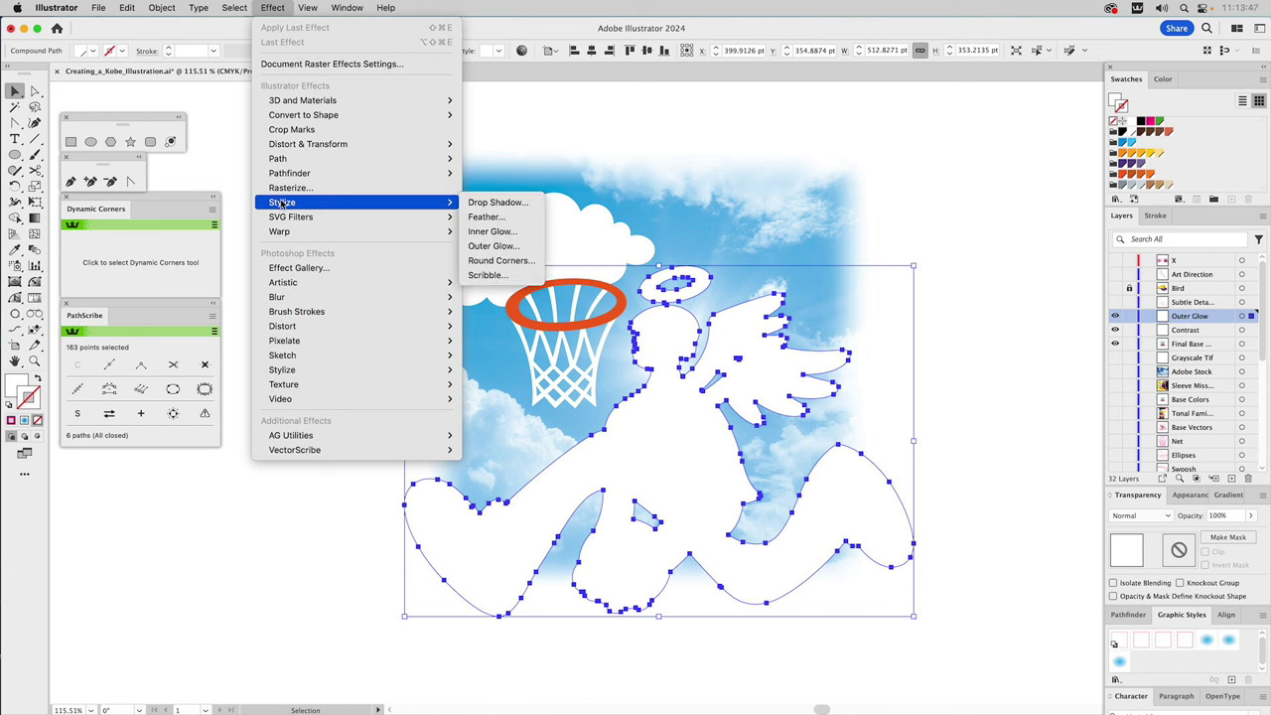
mouse_move(283, 298)
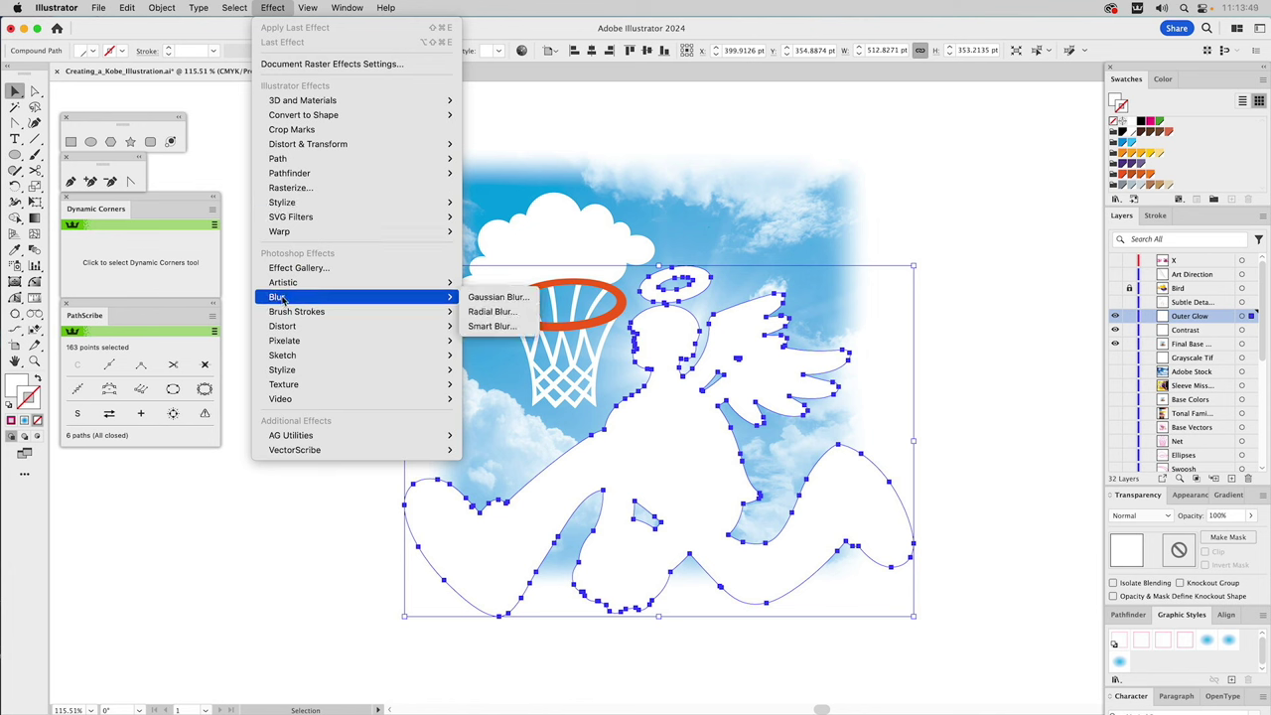
left_click(513, 299)
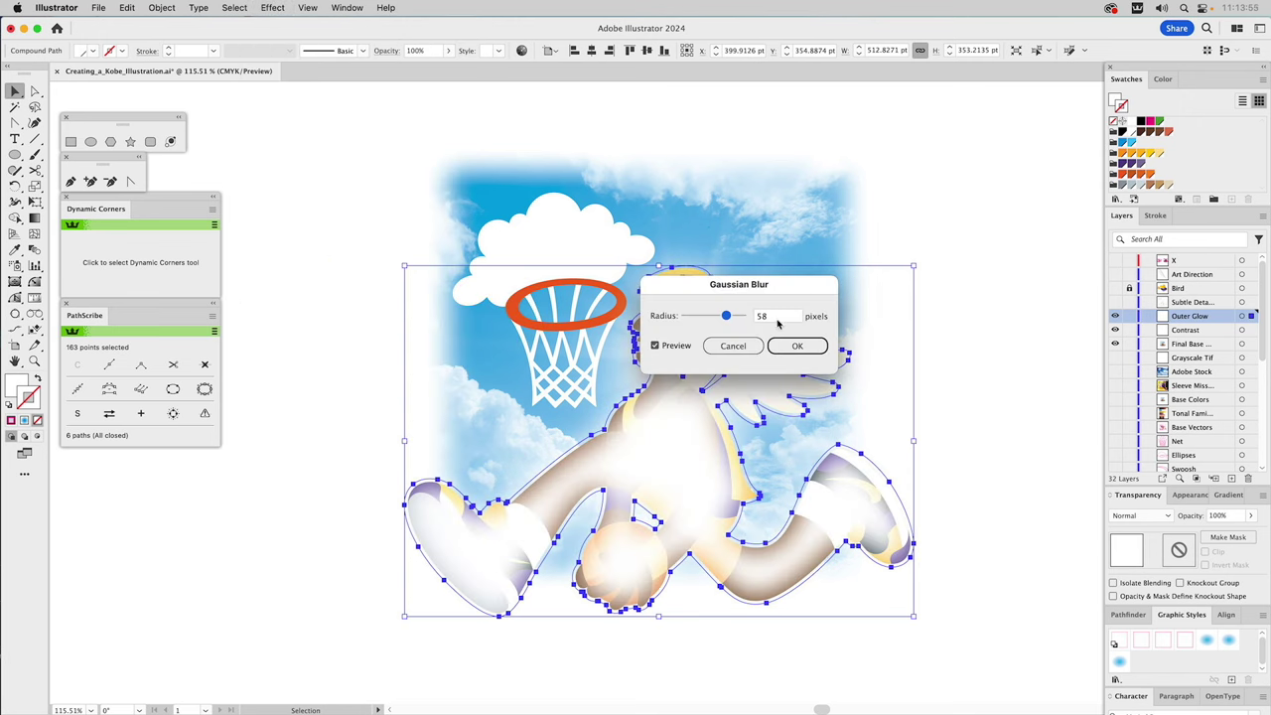
left_click(781, 315)
mouse_move(724, 316)
left_mouse_down()
mouse_move(688, 315)
mouse_move(715, 316)
left_mouse_up()
left_click(801, 347)
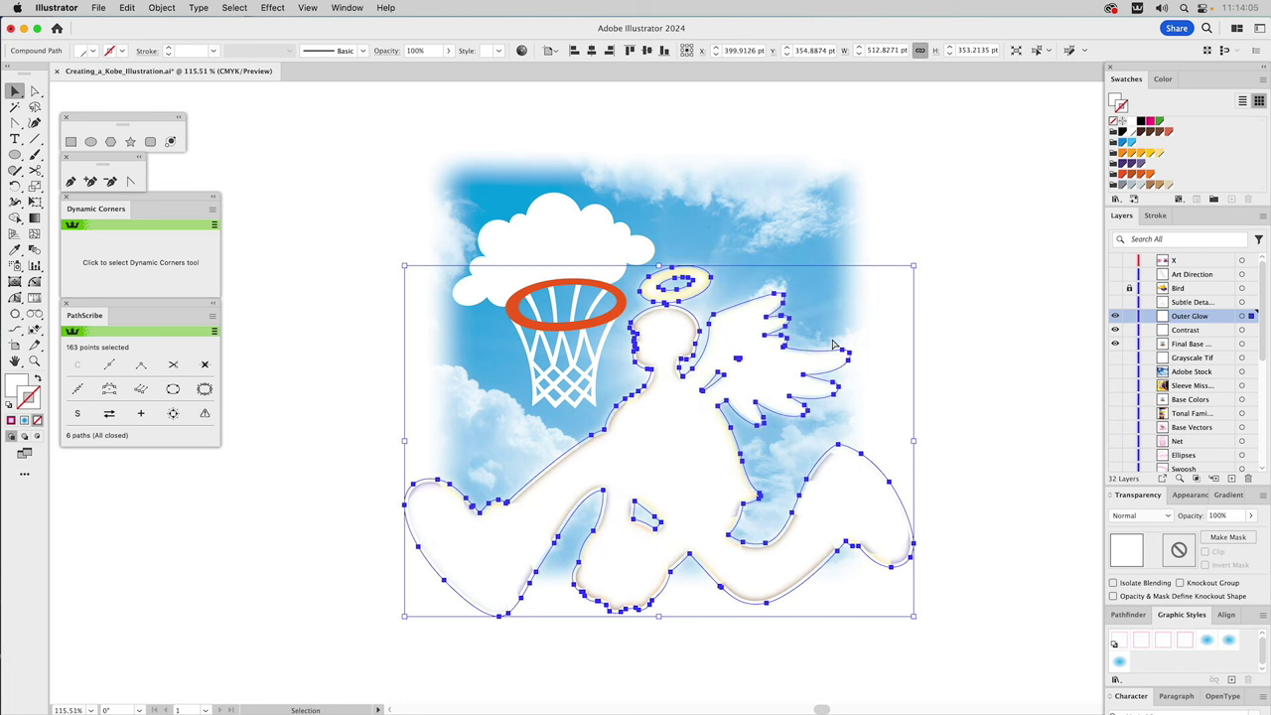
Cut the blurred white outline and paste it directly behind the player figure group and halo, leaving nothing selected.
key("a")
key("v")
key("super+shift+a")
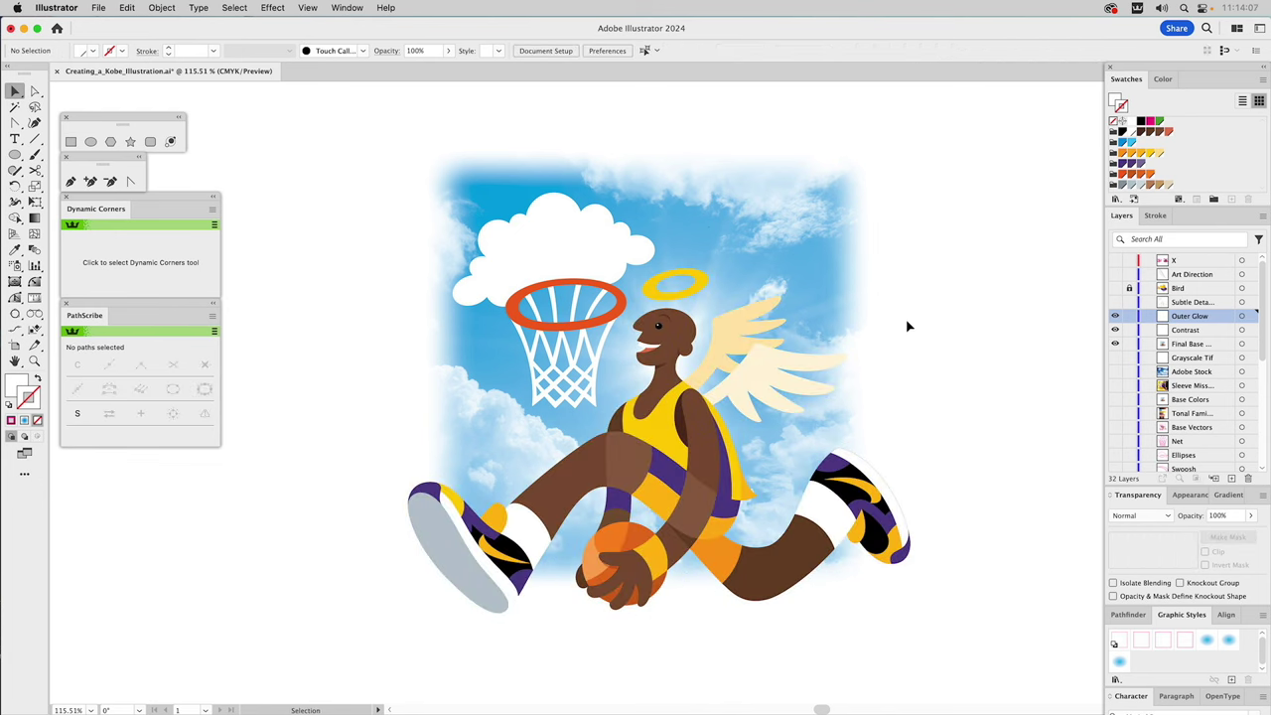
left_click(754, 331)
key("a")
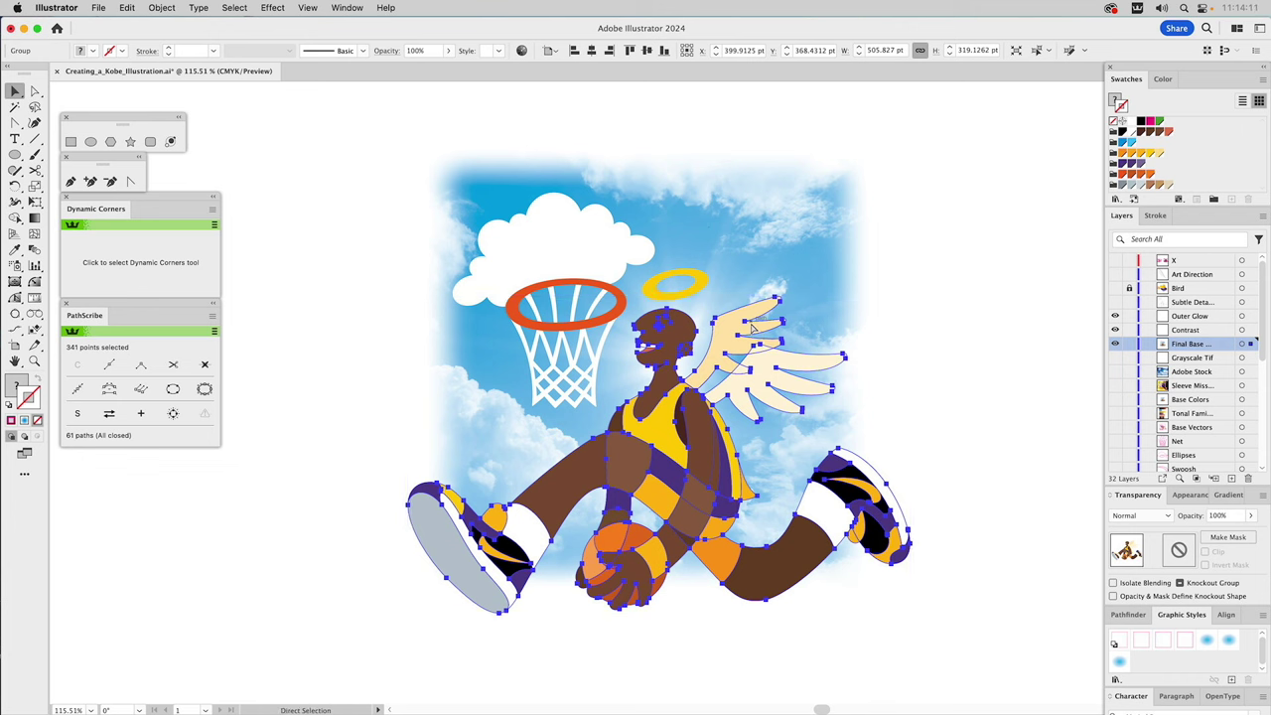
left_click(700, 288, "shift")
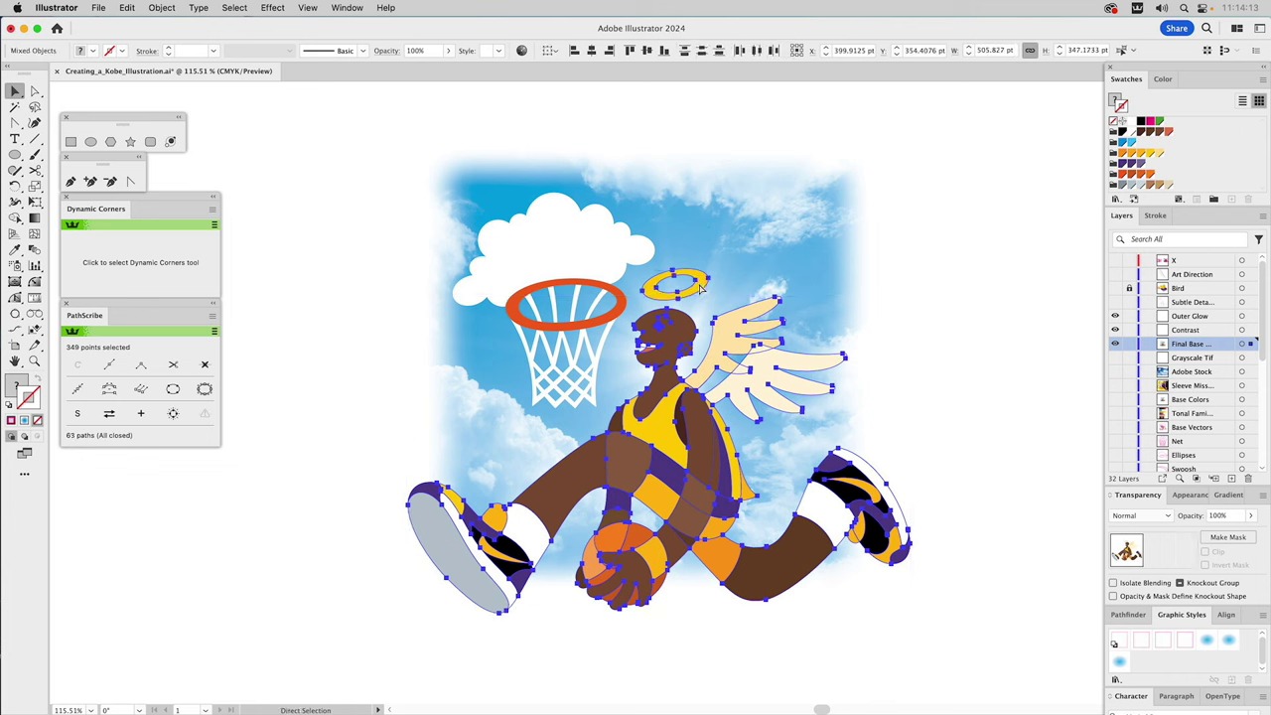
key("super+8")
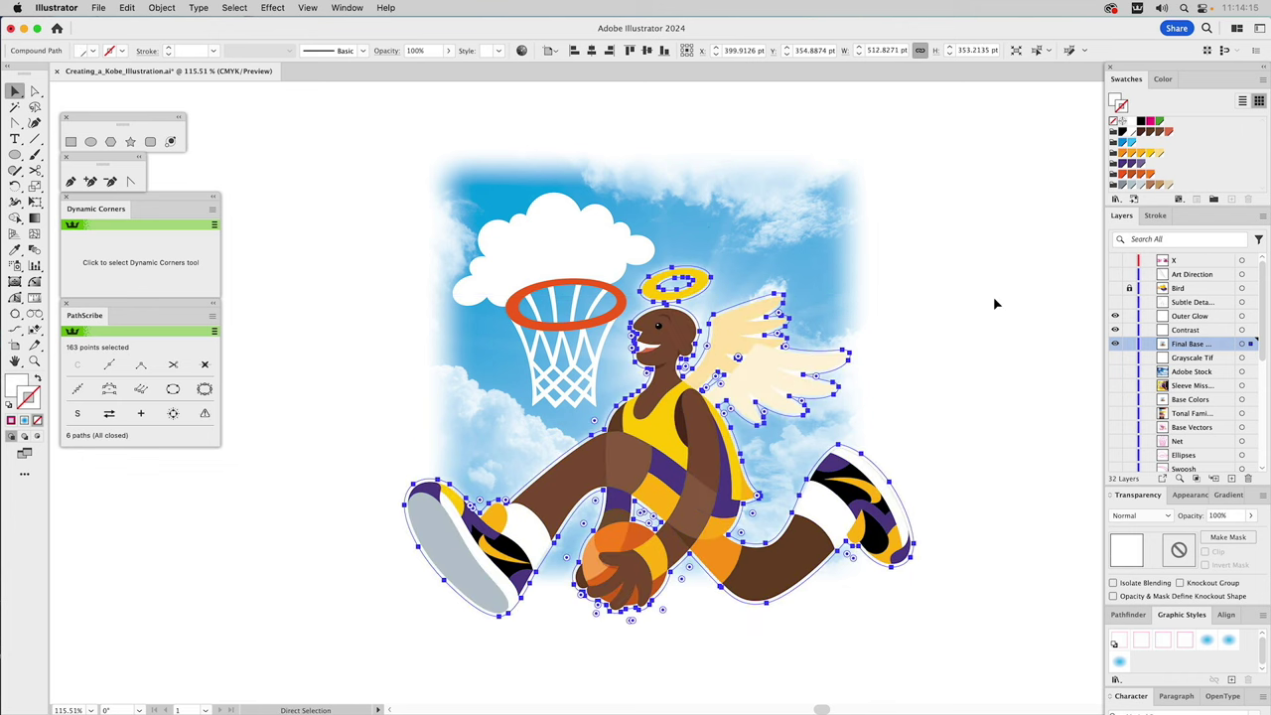
key("v")
left_click(1032, 312)
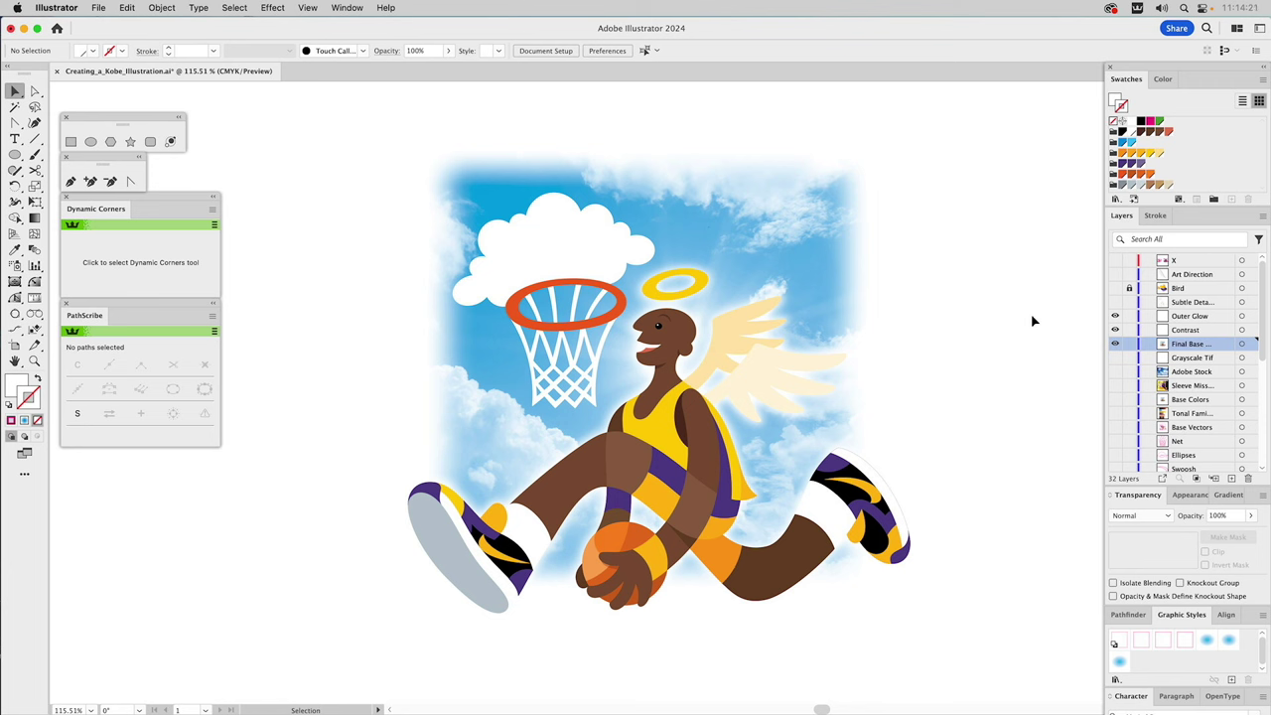
Check the blurred outline behind the figure, and examine the Outer Glow effect in the yellow halo's appearance attributes.
left_click(531, 484)
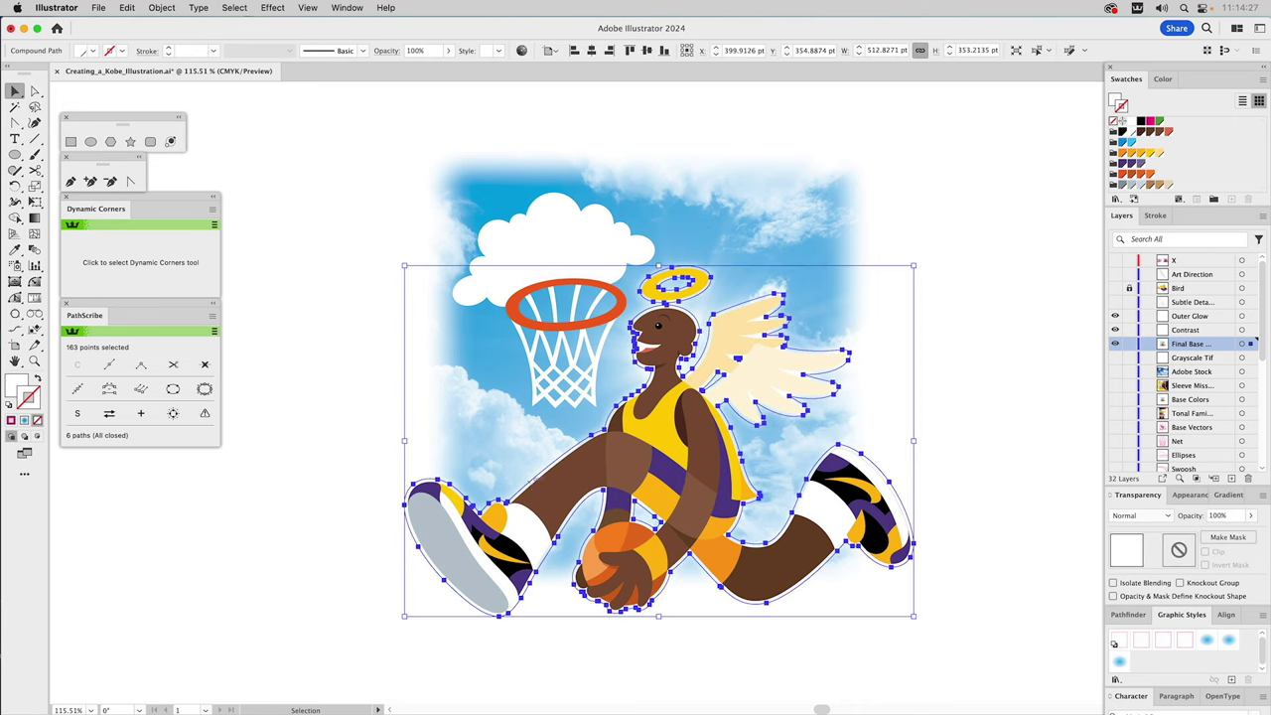
left_click(704, 286)
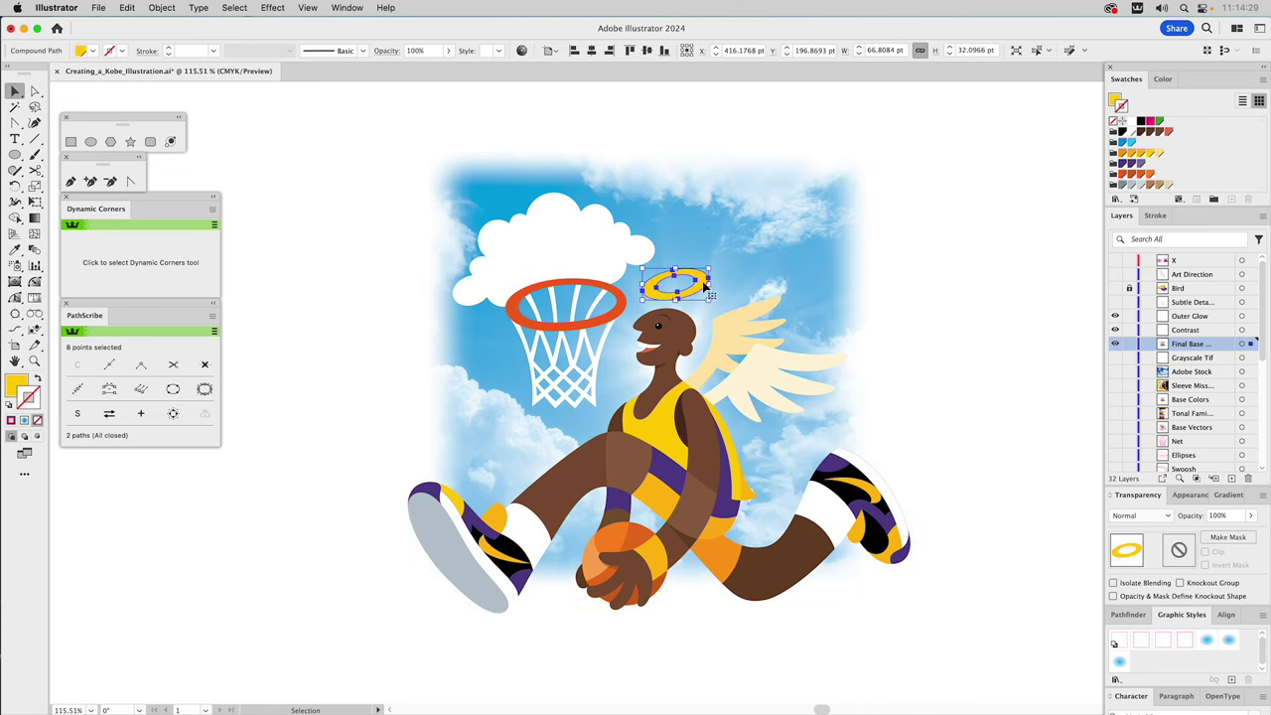
left_click(1188, 499)
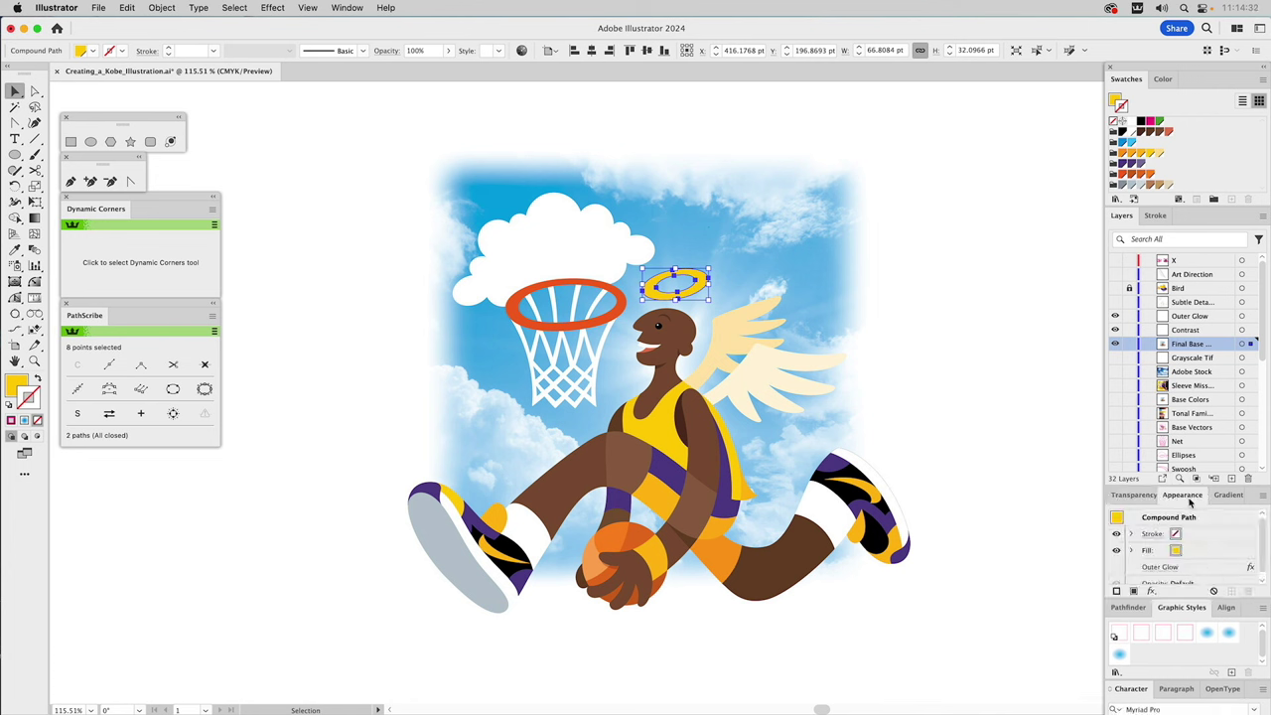
left_click(1122, 562)
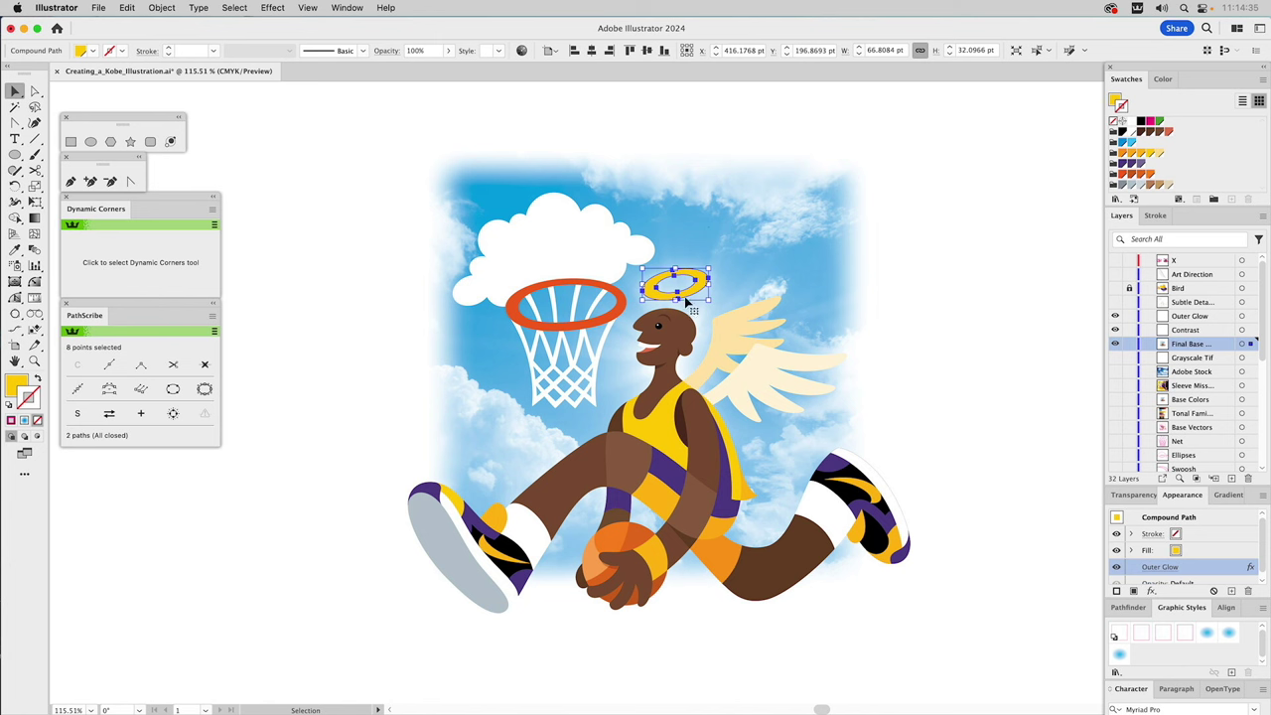
left_click(965, 286)
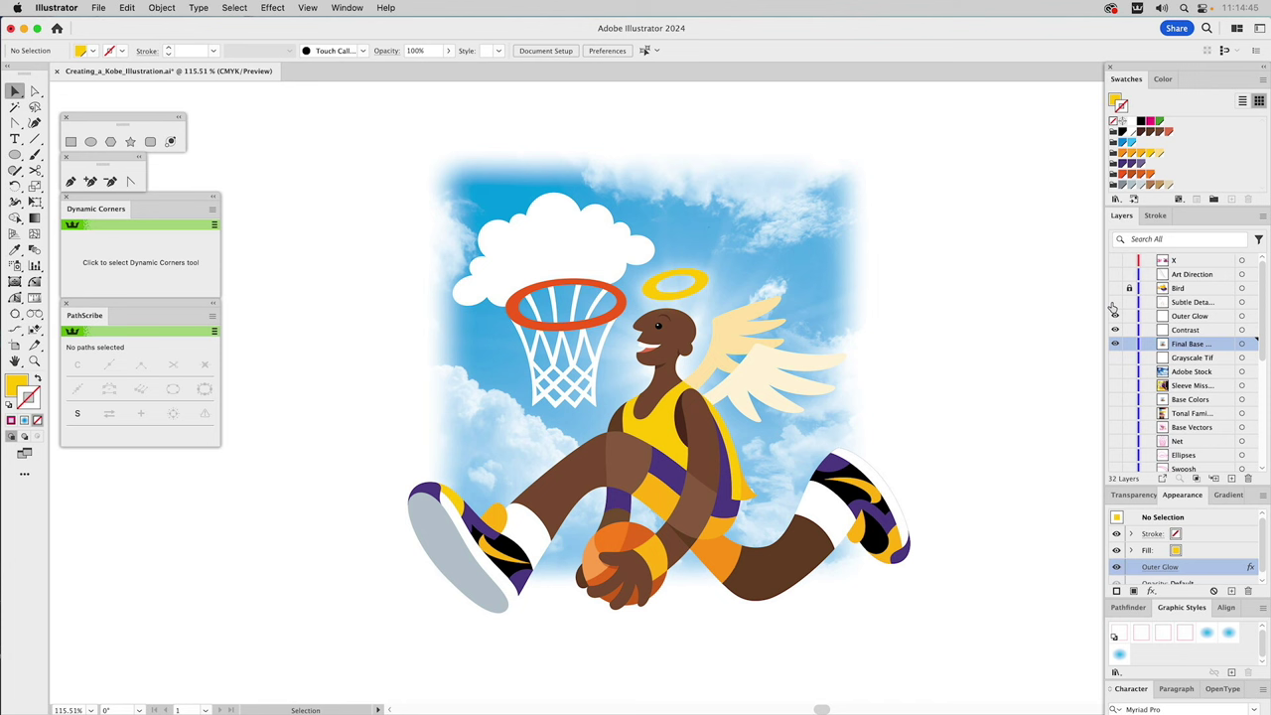
Compare the artwork with and without the subtle details layer, and leave it shown together with the Bird and Art Direction layers.
left_click(1113, 304)
left_click(1113, 303)
left_click(1113, 304)
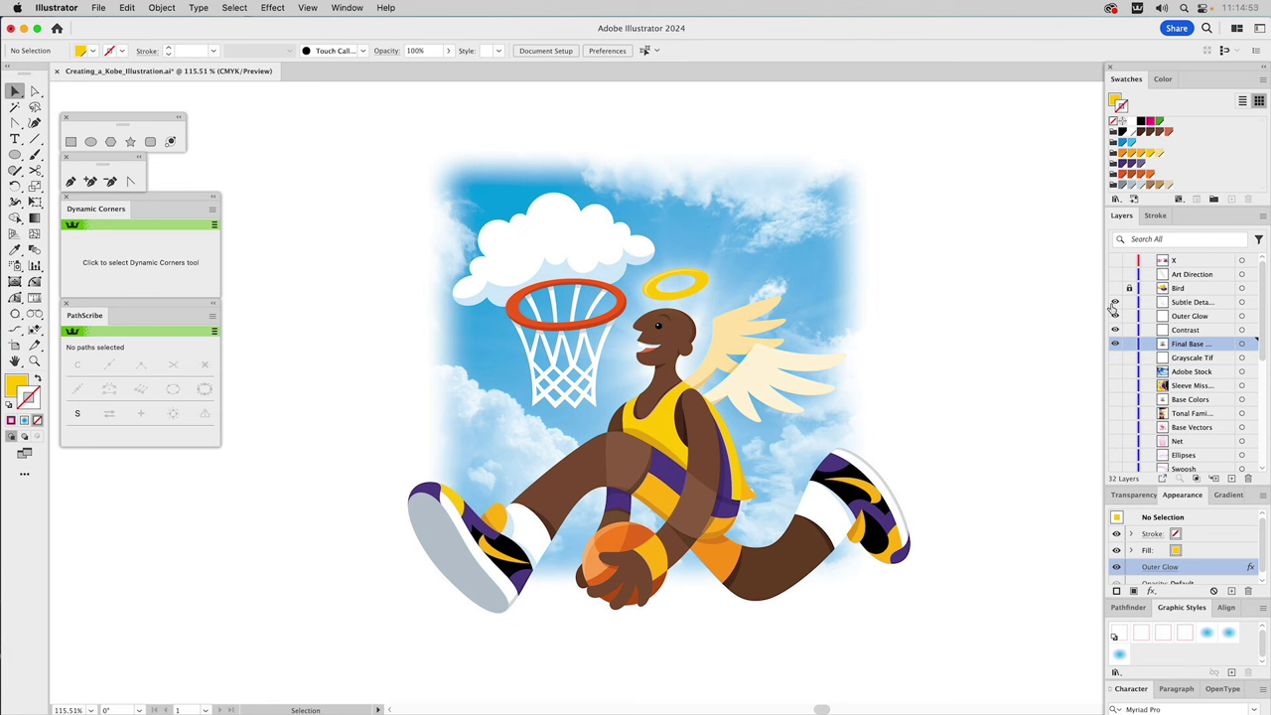
left_click(1114, 303)
left_click(1114, 304)
left_click(1114, 289)
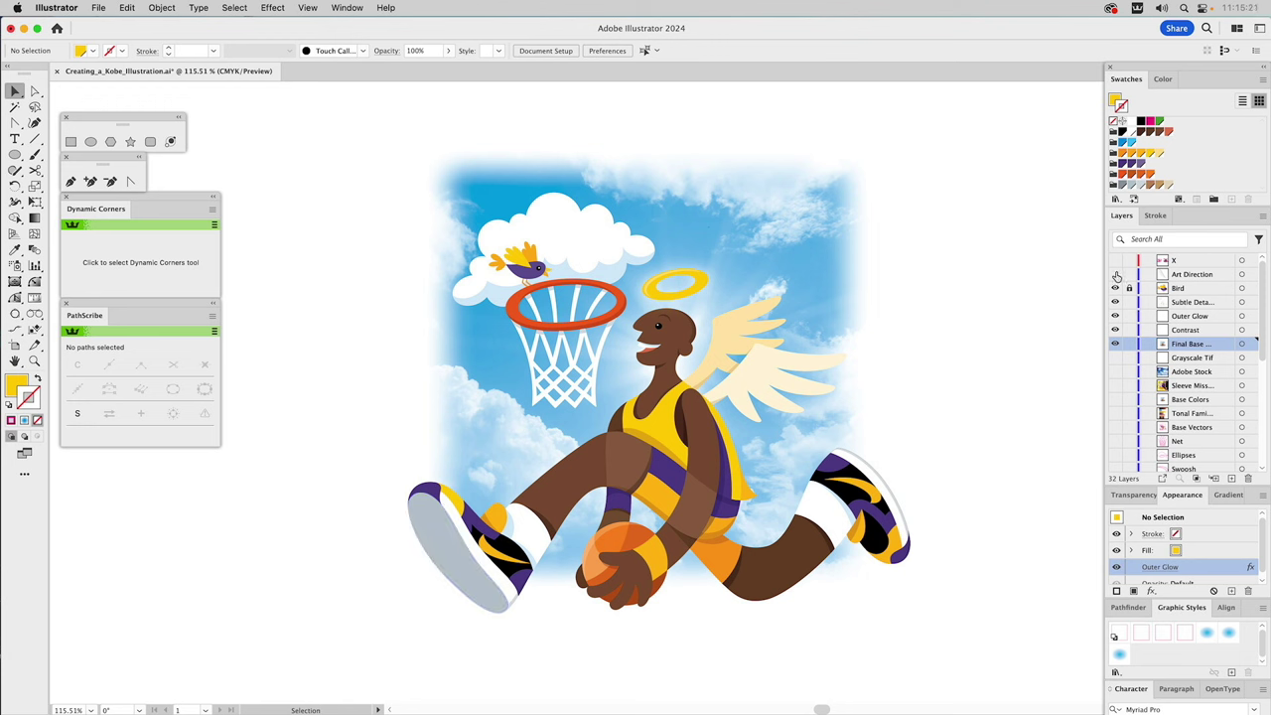
left_click(1115, 277)
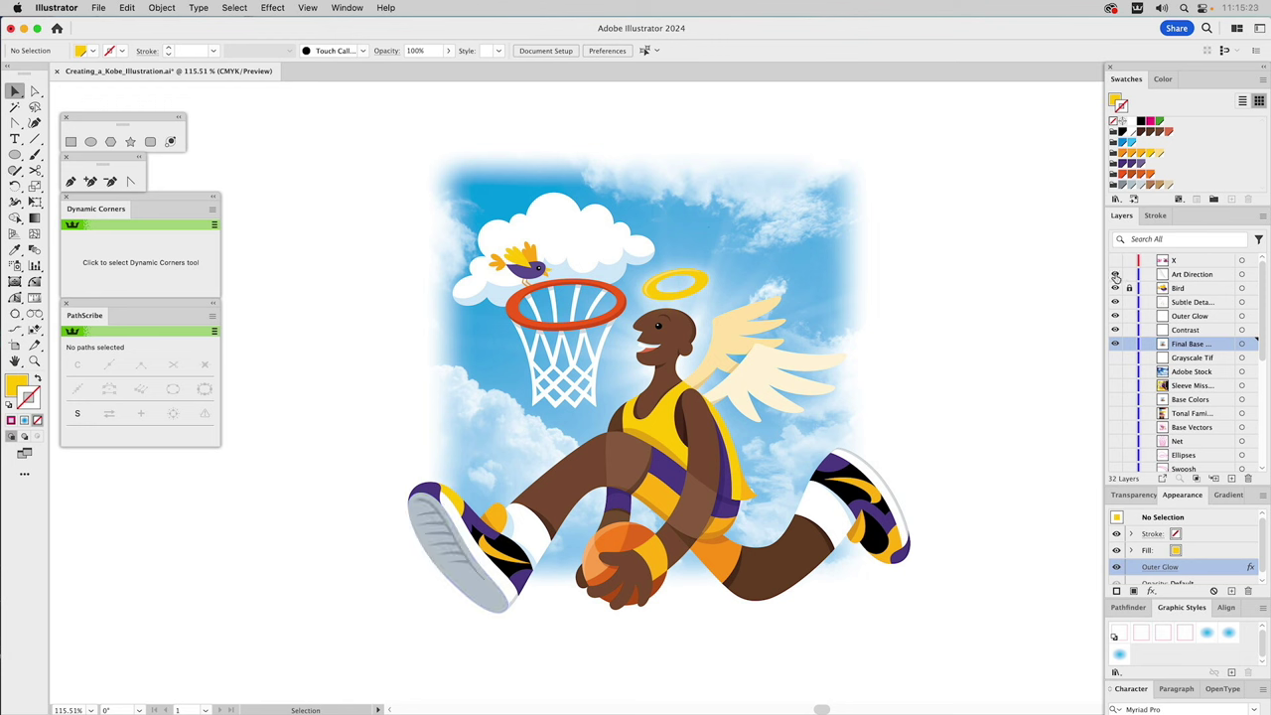